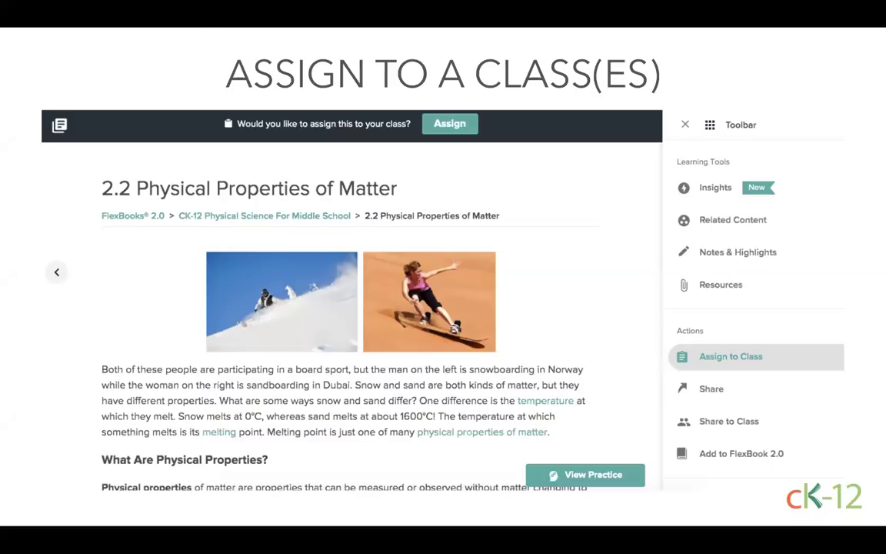
Step: Advance through the assigning-platform, class-list and live demo slides, leaving the slideshow for the CK-12 teacher home page
{"action": "key", "text": "Right"}
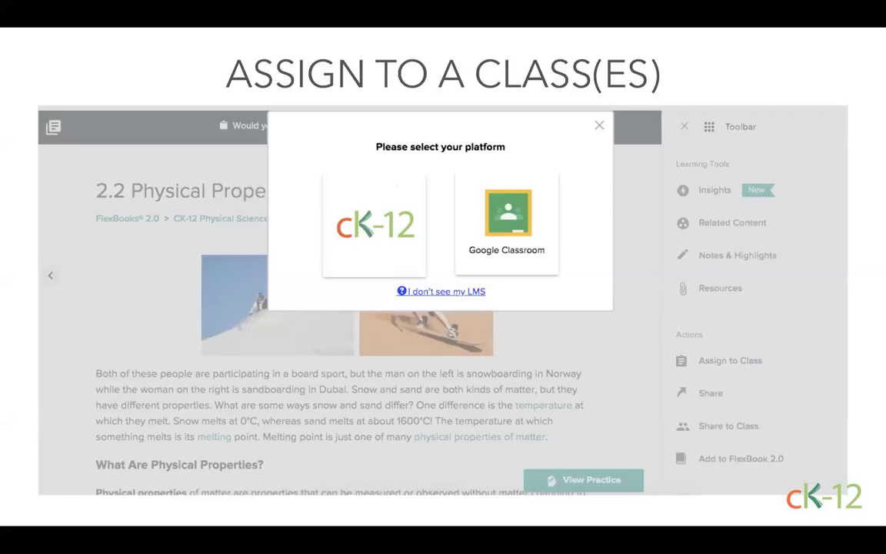
{"action": "key", "text": "Right"}
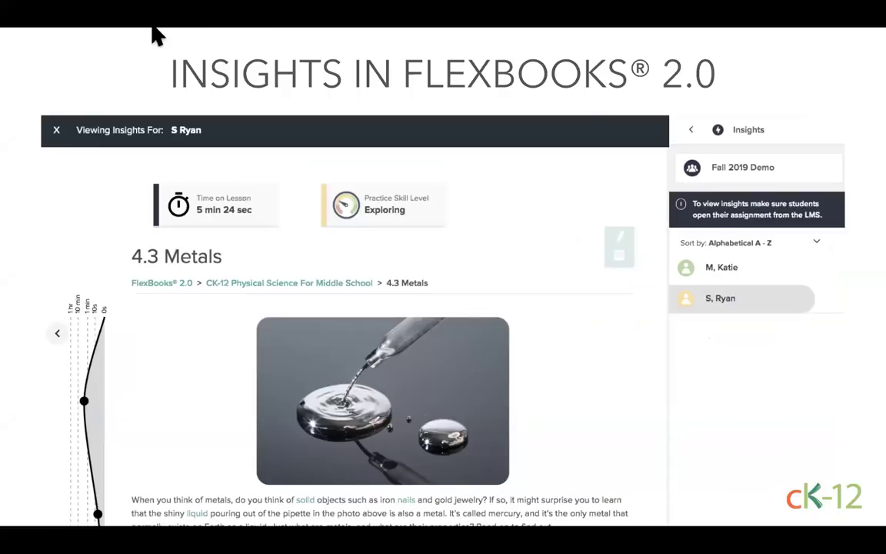
{"action": "key", "text": "Right"}
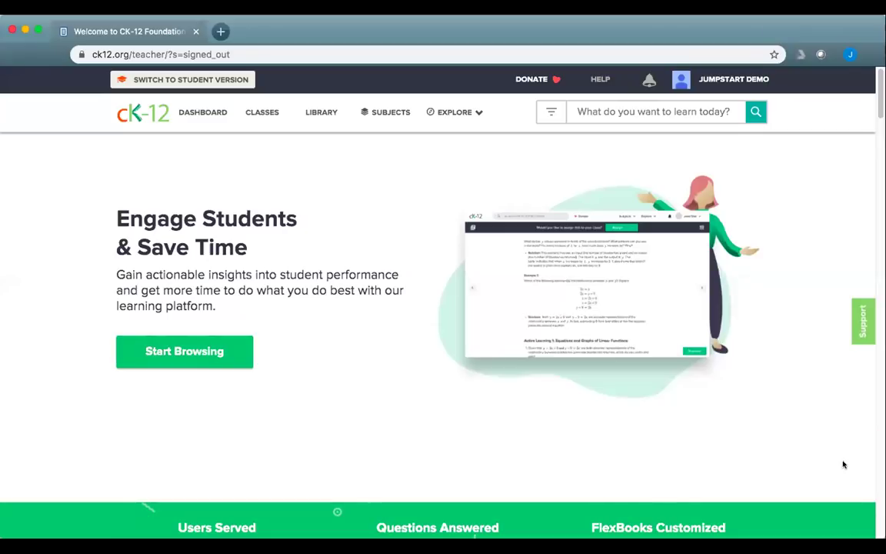
Step: Sign out of the CK-12 teacher account from the account menu
{"action": "left_click", "coordinate": [799, 33]}
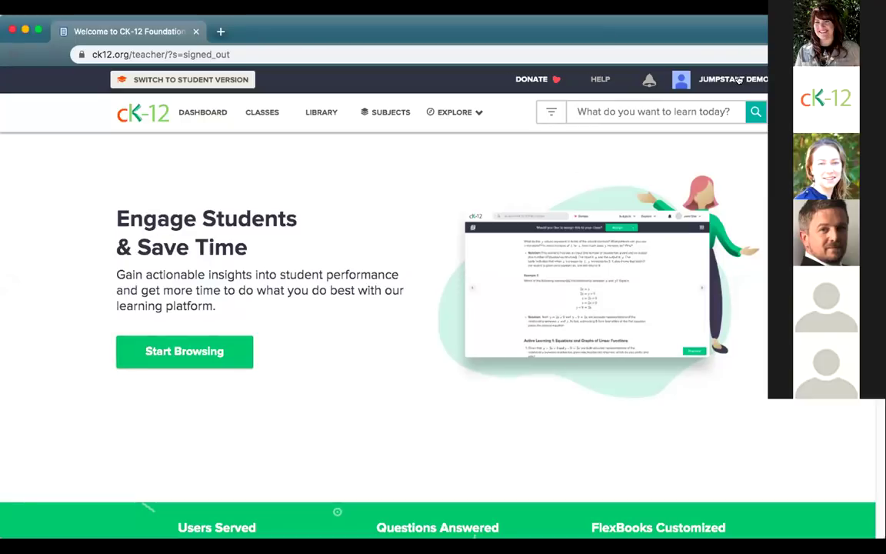
{"action": "left_click", "coordinate": [679, 79]}
{"action": "left_click", "coordinate": [698, 181]}
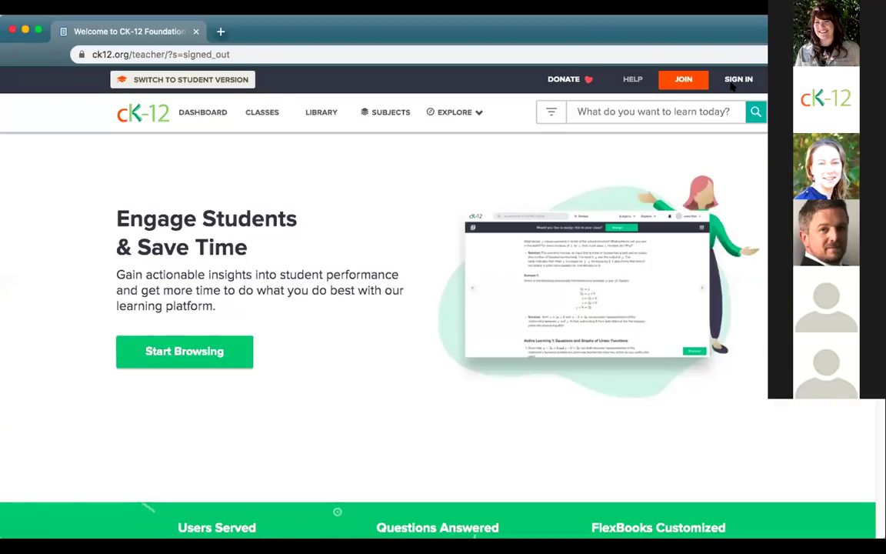
Step: Open the Teacher Sign Up page and reveal the Google, Facebook, Twitter, Microsoft and email options
{"action": "left_click", "coordinate": [689, 85]}
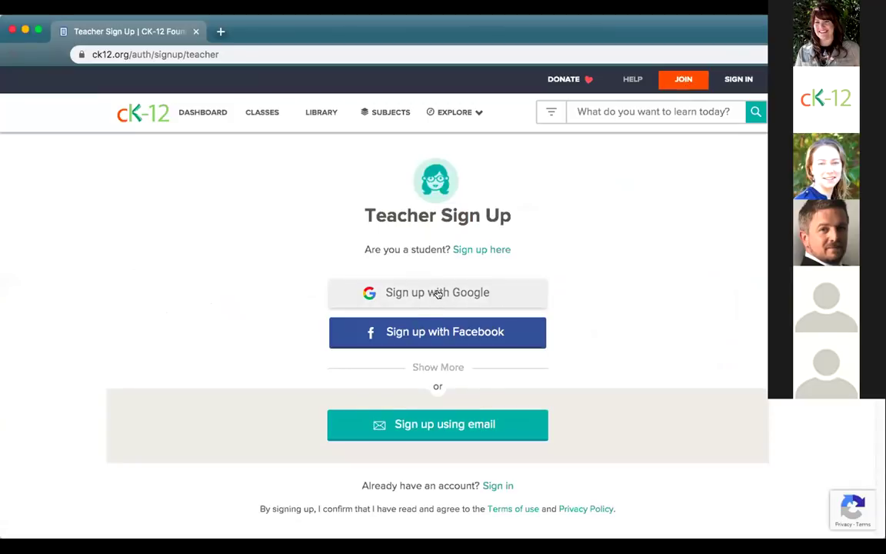
{"action": "left_click", "coordinate": [438, 367]}
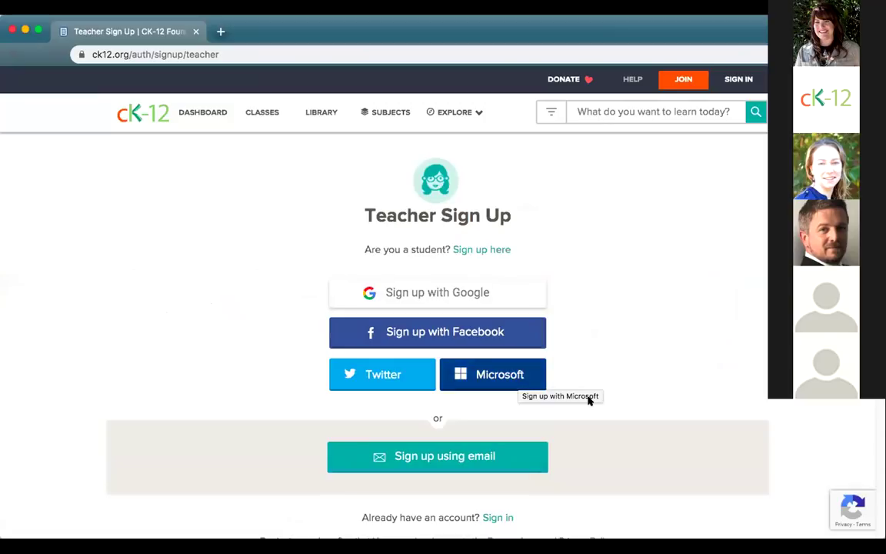
{"action": "scroll", "coordinate": [586, 396], "scroll_direction": "down", "scroll_amount": 2}
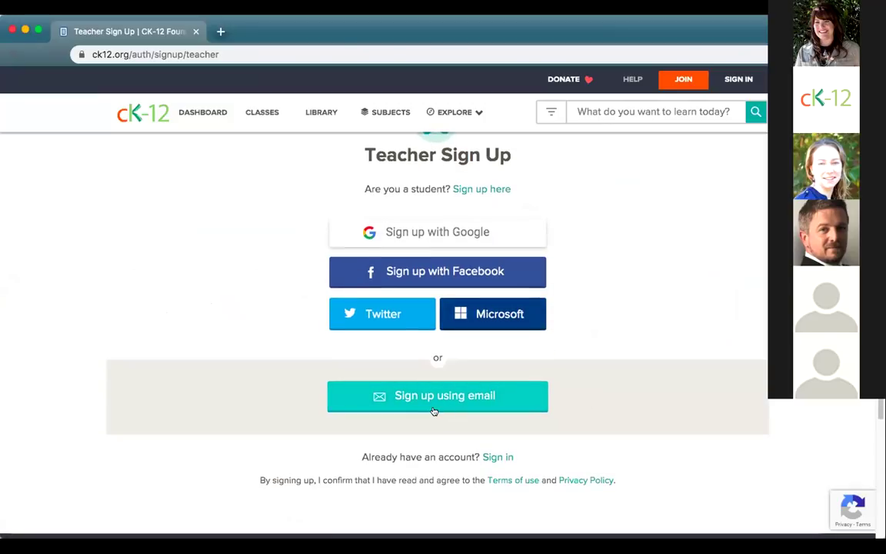
{"action": "scroll", "coordinate": [503, 385], "scroll_direction": "up", "scroll_amount": 2}
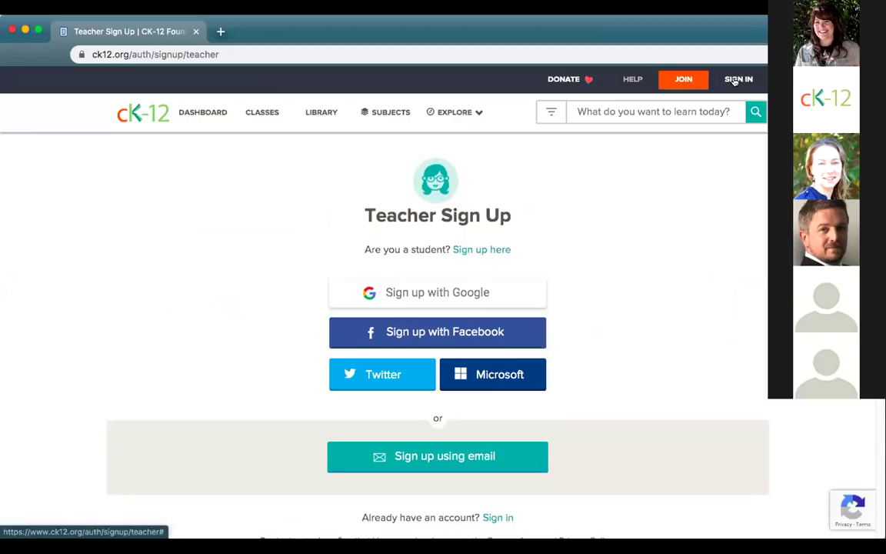
Step: Sign back into CK-12 with Google, then start a new browser tab on Google search
{"action": "left_click", "coordinate": [735, 81]}
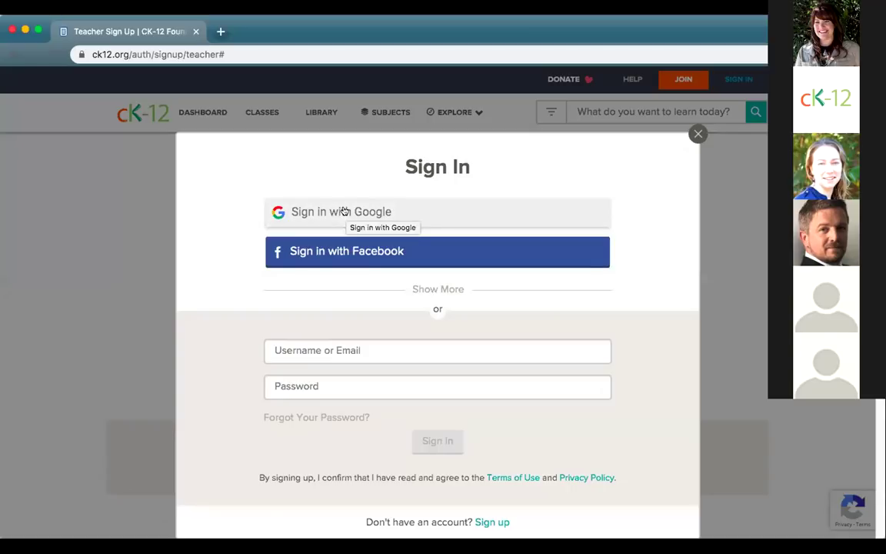
{"action": "left_click", "coordinate": [345, 211]}
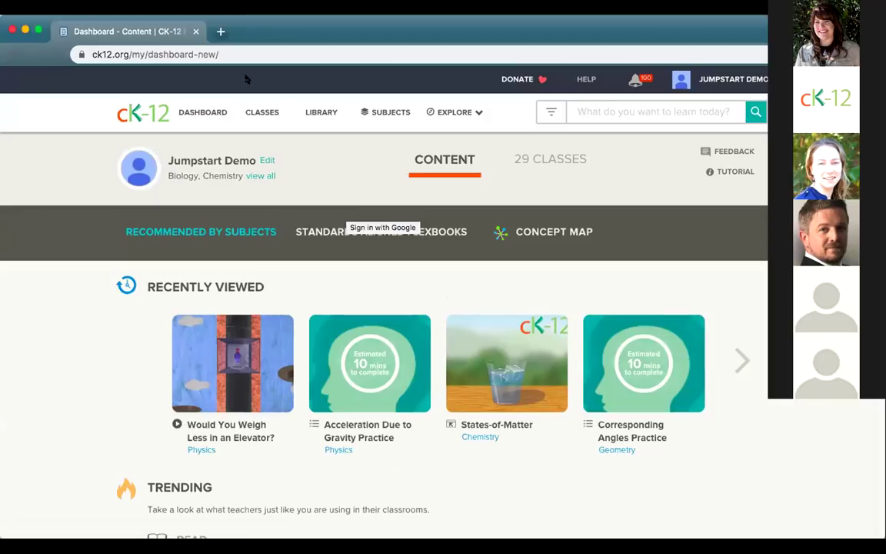
{"action": "left_click", "coordinate": [224, 53]}
{"action": "left_click", "coordinate": [220, 31]}
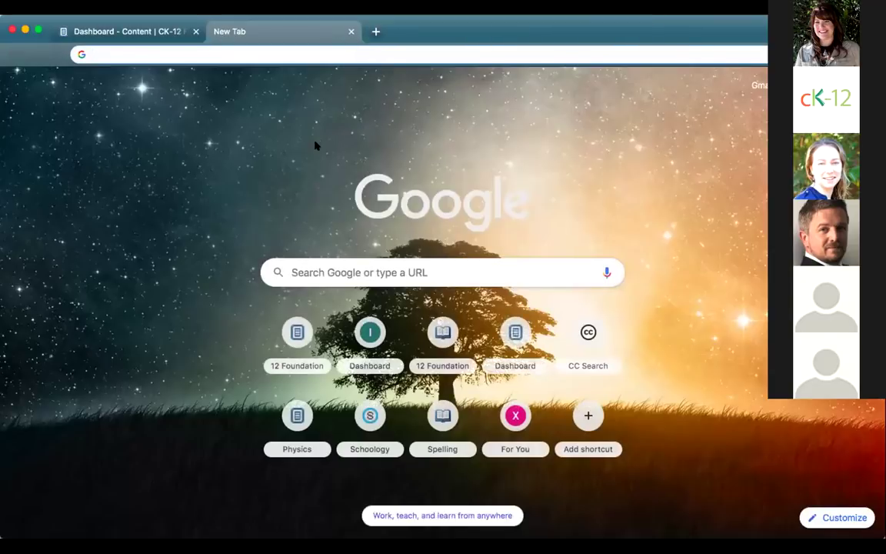
Step: Go to ck12.org/top-concepts and scroll down to the Interactive Middle School Math 6 for CCSS lessons
{"action": "type", "text": "ck12.org/"}
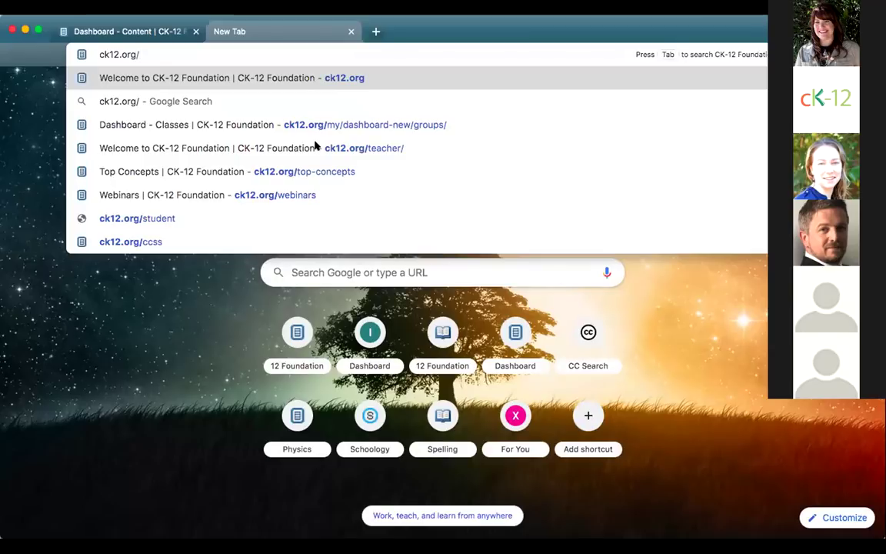
{"action": "type", "text": "top-concepts"}
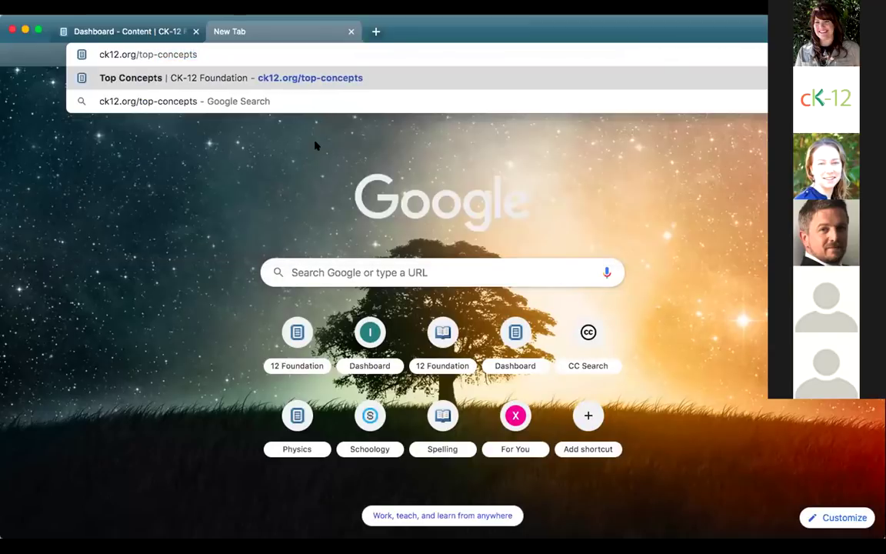
{"action": "key", "text": "Return"}
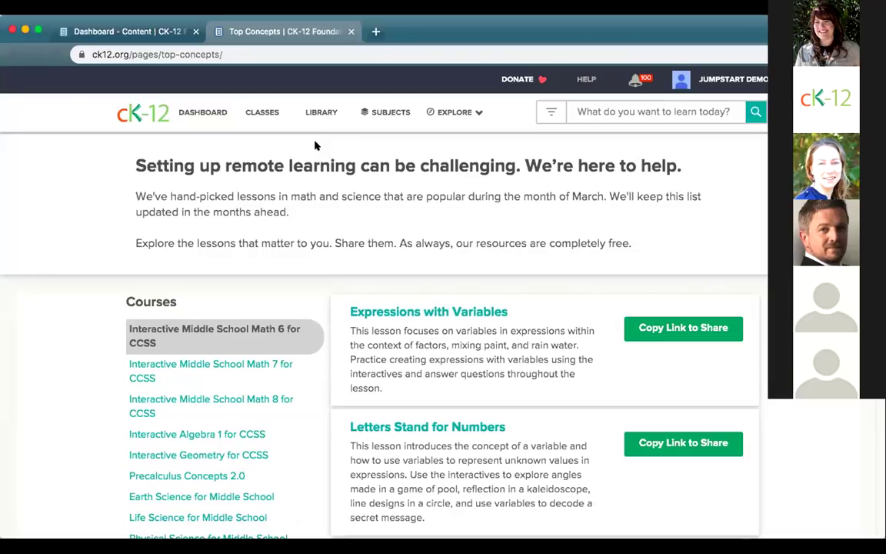
{"action": "scroll", "coordinate": [340, 320], "scroll_direction": "down", "scroll_amount": 2}
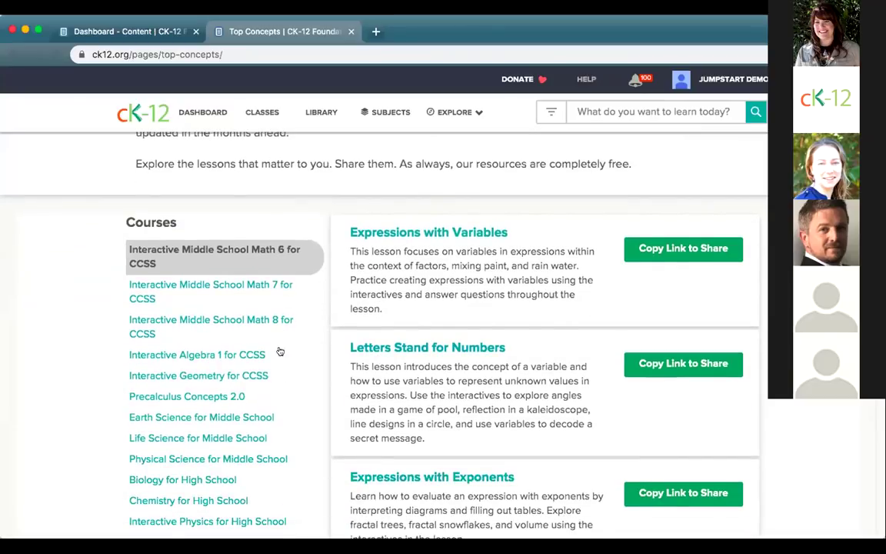
{"action": "scroll", "coordinate": [280, 352], "scroll_direction": "down", "scroll_amount": 3}
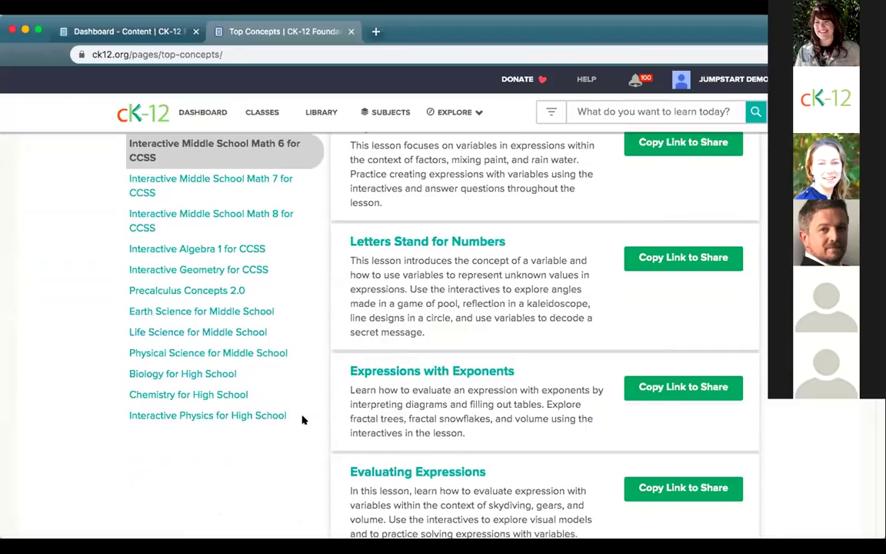
Step: List the Math 8 for CCSS lessons, open 'Writing and Solving Linear Equations', dismiss the webinar popup, and return to Top Concepts
{"action": "left_click", "coordinate": [219, 215]}
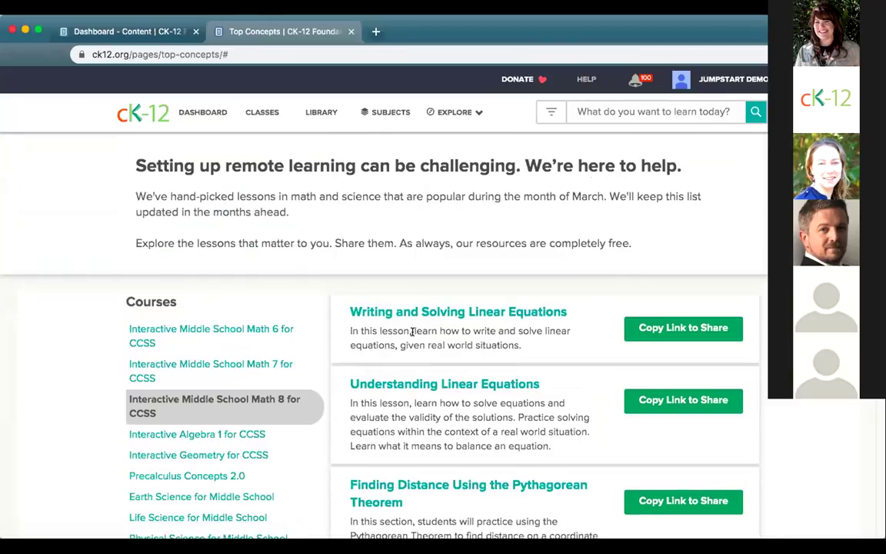
{"action": "left_click", "coordinate": [419, 311]}
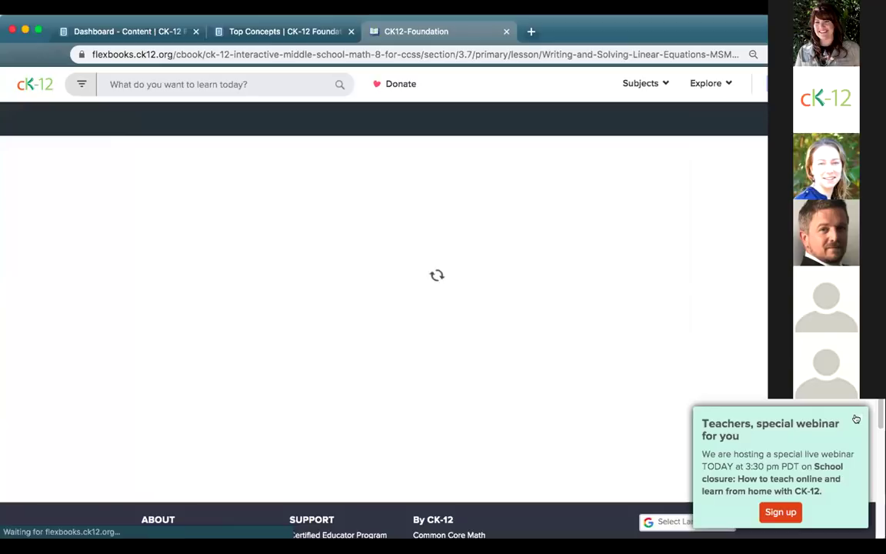
{"action": "left_click", "coordinate": [857, 418]}
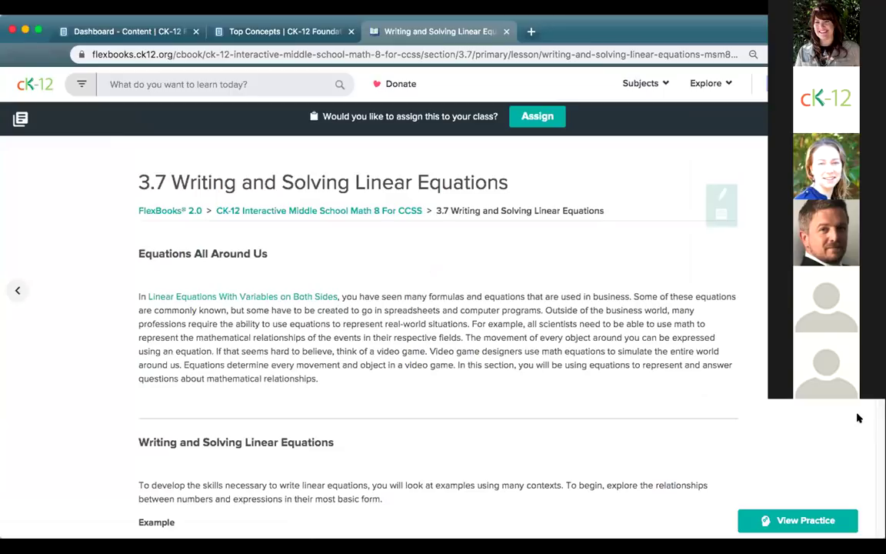
{"action": "left_click", "coordinate": [285, 32]}
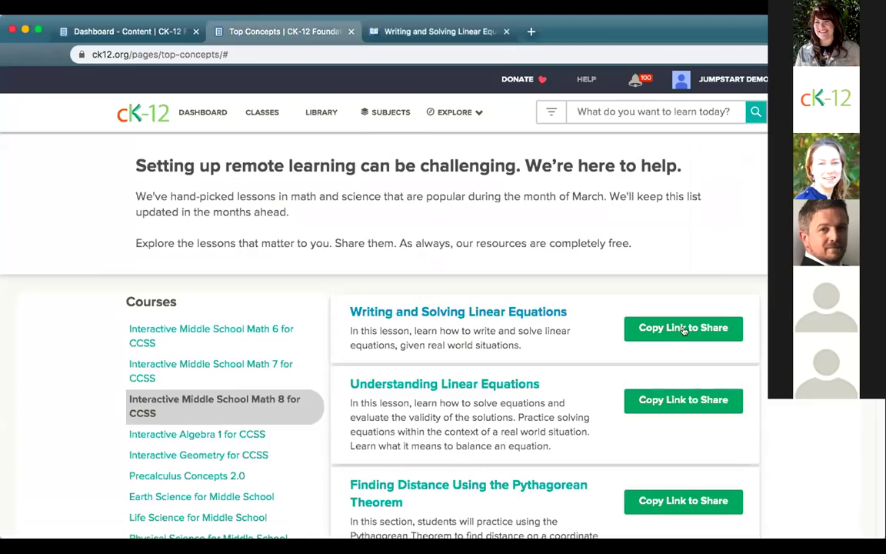
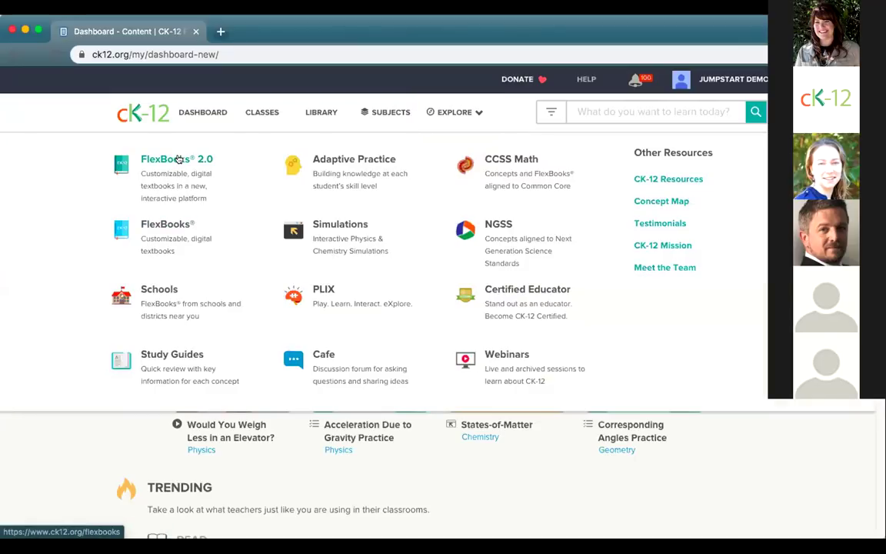
Step: Open the FlexBooks catalogue and search FlexBooks with the grade set to Middle School
{"action": "left_click", "coordinate": [168, 225]}
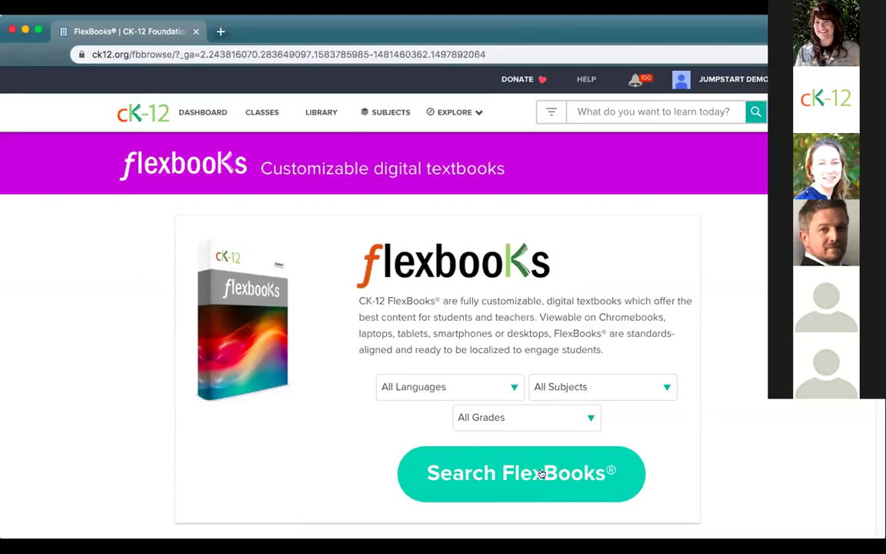
{"action": "scroll", "coordinate": [542, 471], "scroll_direction": "down", "scroll_amount": 1}
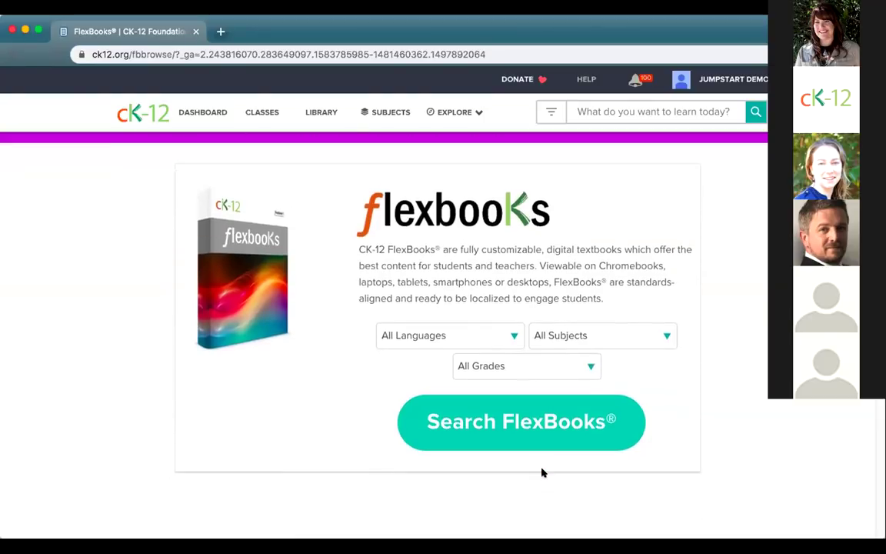
{"action": "left_click", "coordinate": [533, 364]}
{"action": "left_click", "coordinate": [530, 380]}
{"action": "left_click", "coordinate": [522, 423]}
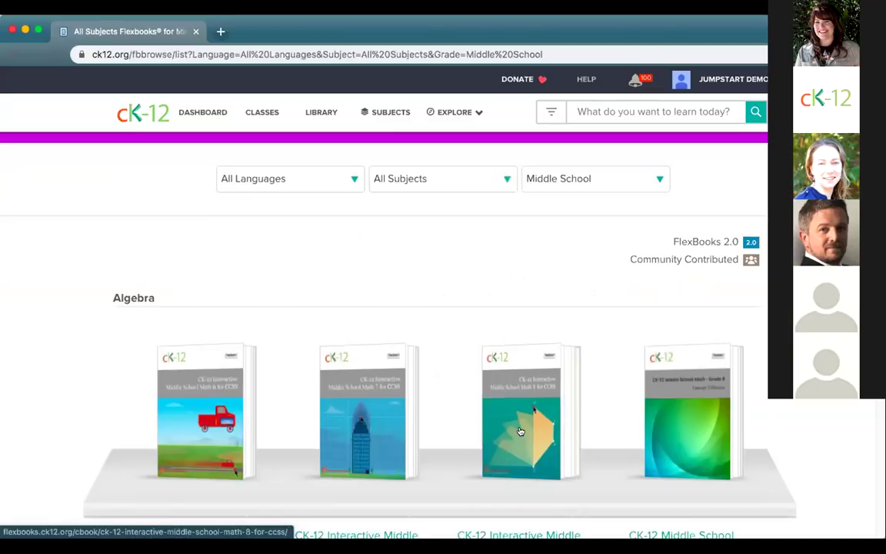
Step: Filter the Middle School FlexBooks to the Measurement subject
{"action": "scroll", "coordinate": [520, 431], "scroll_direction": "down", "scroll_amount": 6}
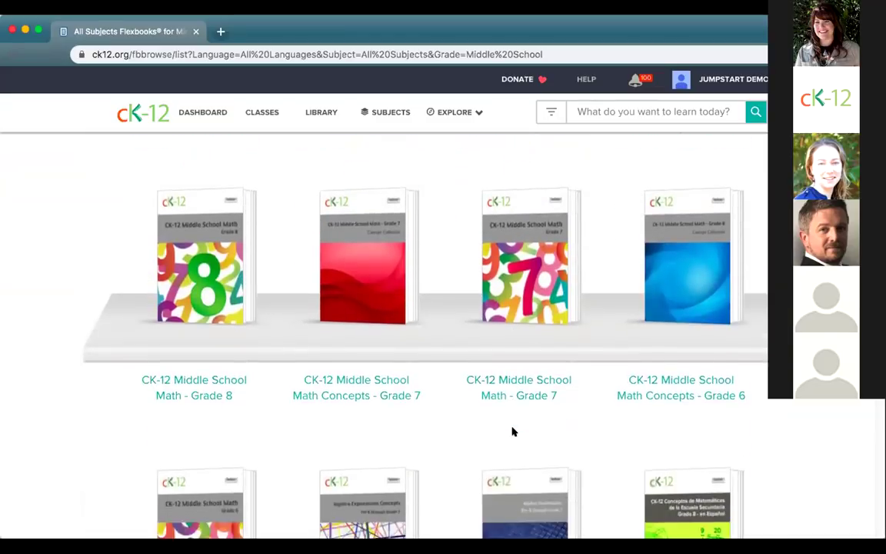
{"action": "scroll", "coordinate": [514, 432], "scroll_direction": "down", "scroll_amount": 15}
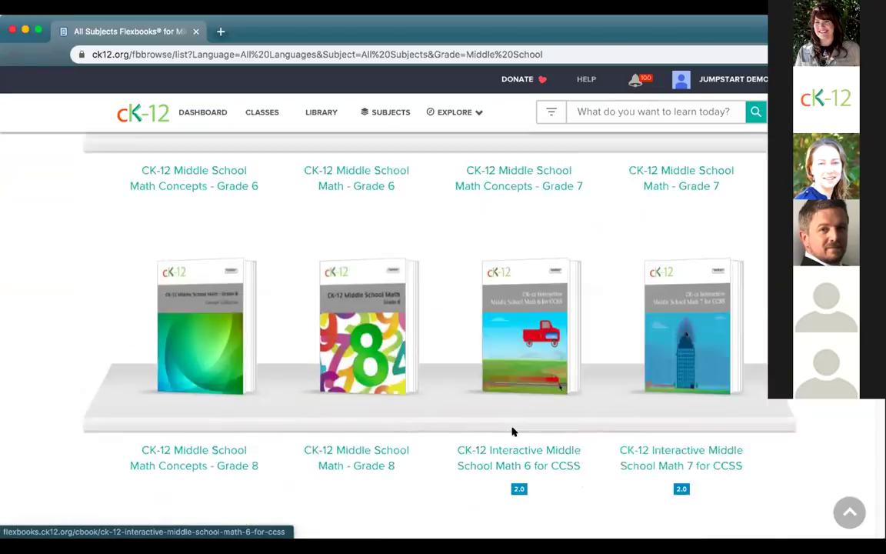
{"action": "scroll", "coordinate": [514, 432], "scroll_direction": "down", "scroll_amount": 2}
{"action": "scroll", "coordinate": [513, 430], "scroll_direction": "up", "scroll_amount": 20}
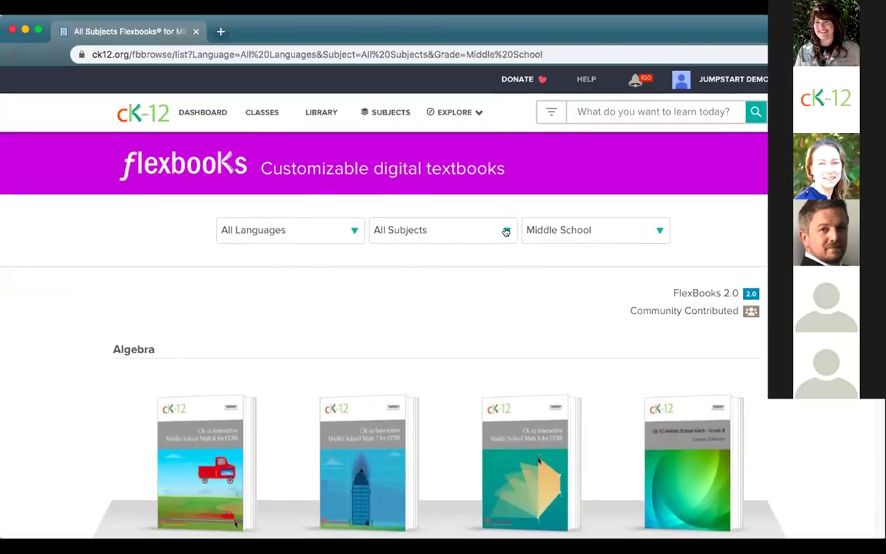
{"action": "left_click", "coordinate": [506, 231]}
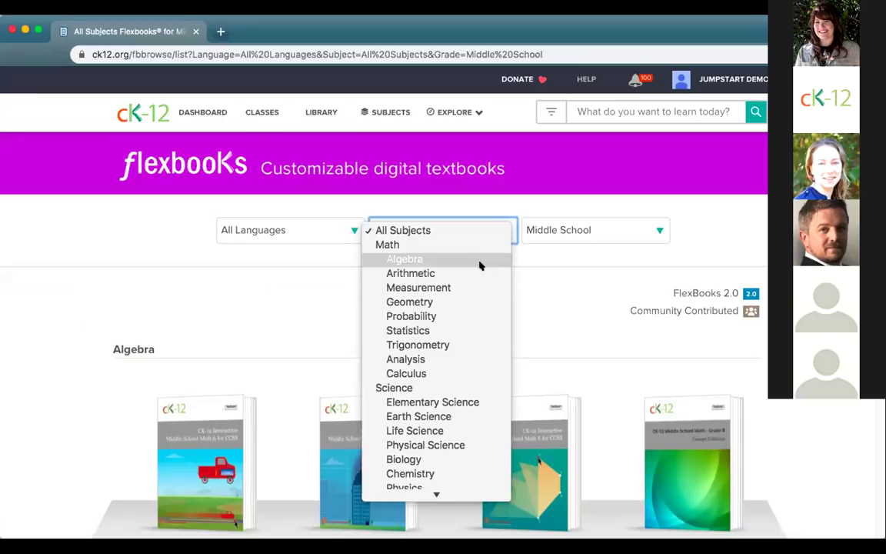
{"action": "key", "text": "Escape"}
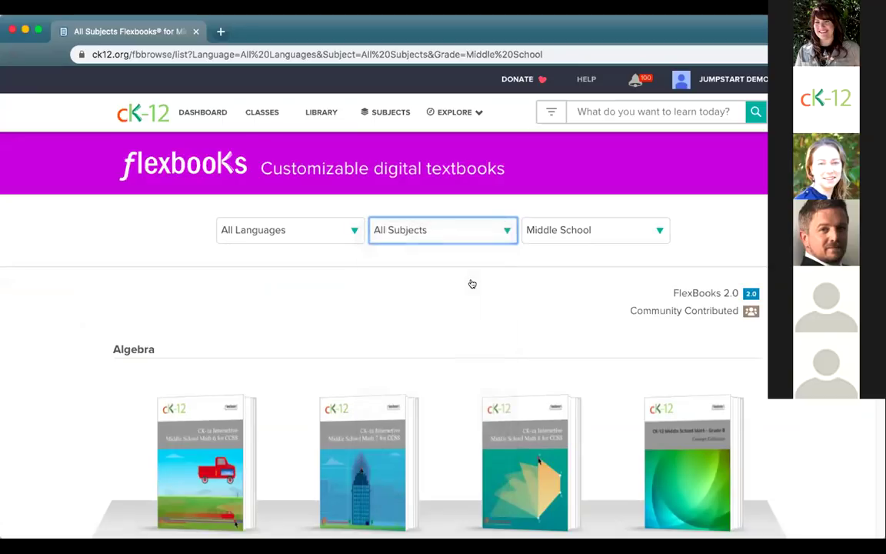
{"action": "scroll", "coordinate": [477, 325], "scroll_direction": "down", "scroll_amount": 2}
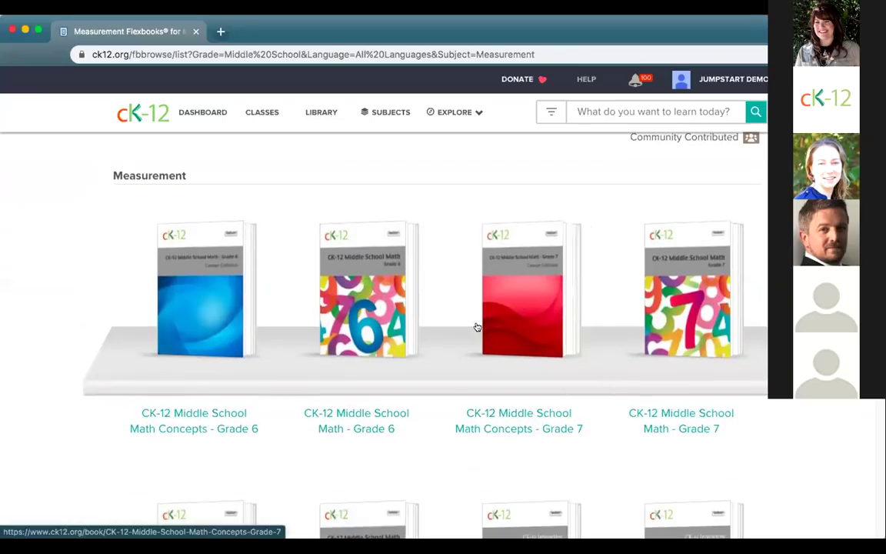
{"action": "scroll", "coordinate": [477, 327], "scroll_direction": "down", "scroll_amount": 5}
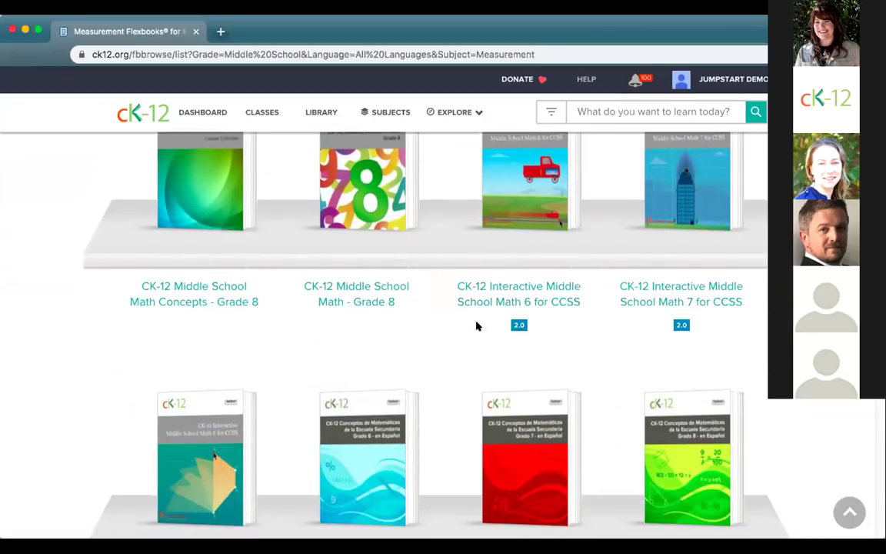
Step: Open lesson 2.6 Introducing Percentages under chapter 2 Rates and Percentages
{"action": "left_click", "coordinate": [541, 300]}
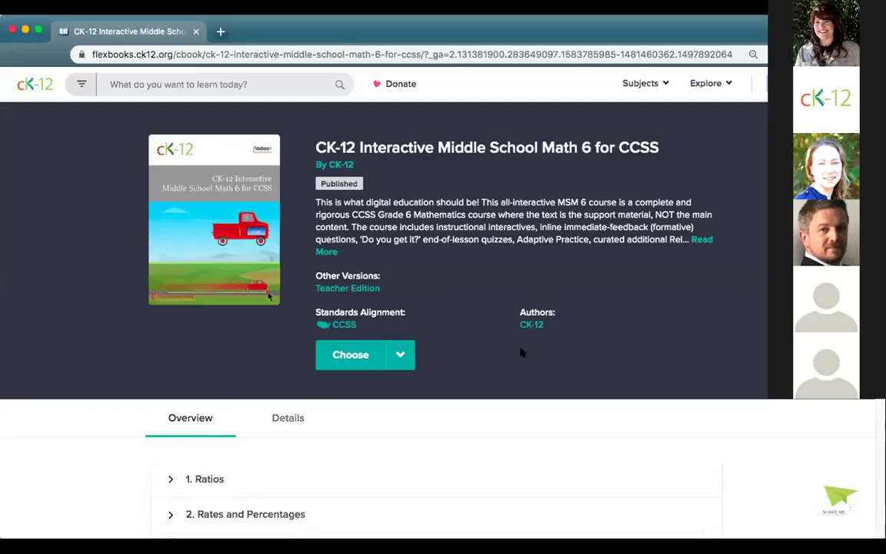
{"action": "scroll", "coordinate": [517, 368], "scroll_direction": "down", "scroll_amount": 3}
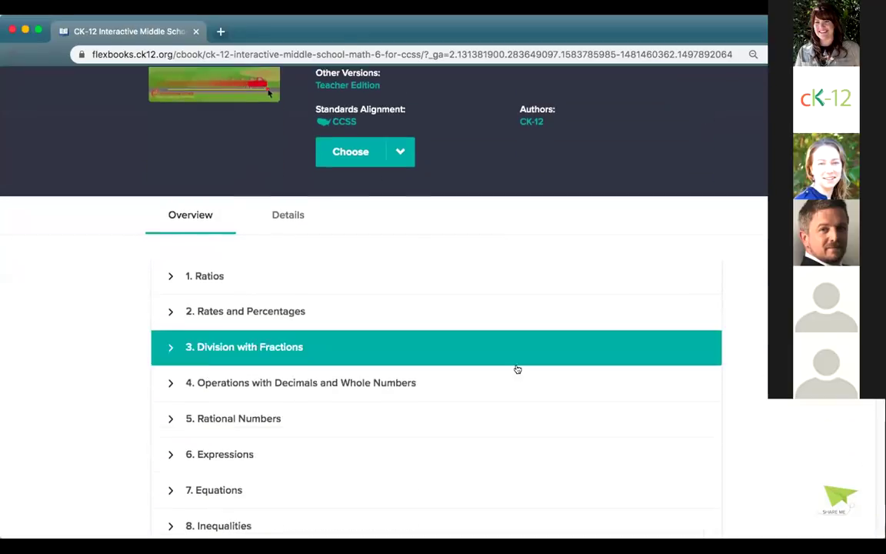
{"action": "left_click", "coordinate": [304, 307]}
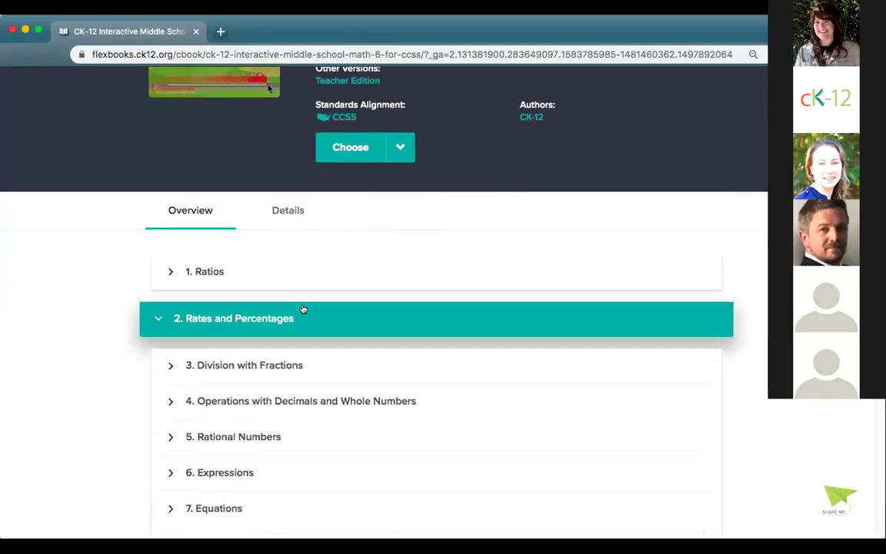
{"action": "scroll", "coordinate": [331, 366], "scroll_direction": "down", "scroll_amount": 1}
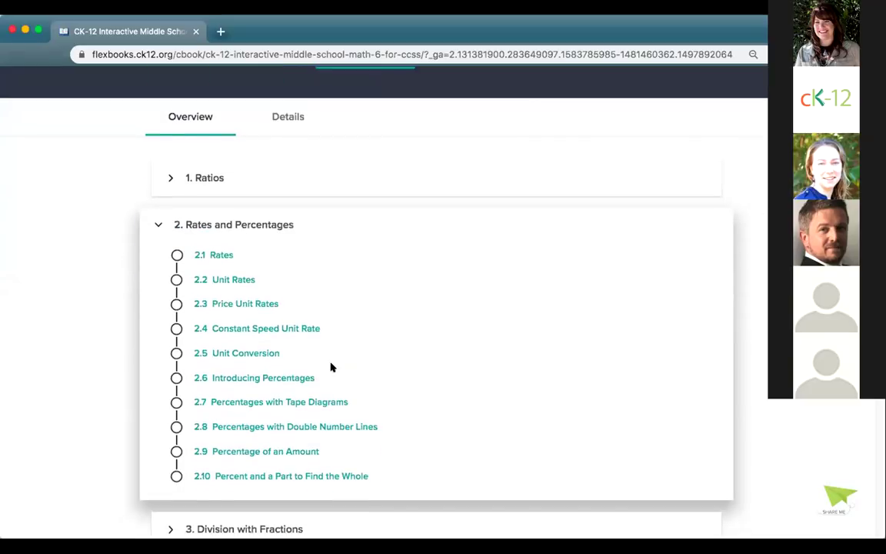
{"action": "left_click", "coordinate": [287, 378]}
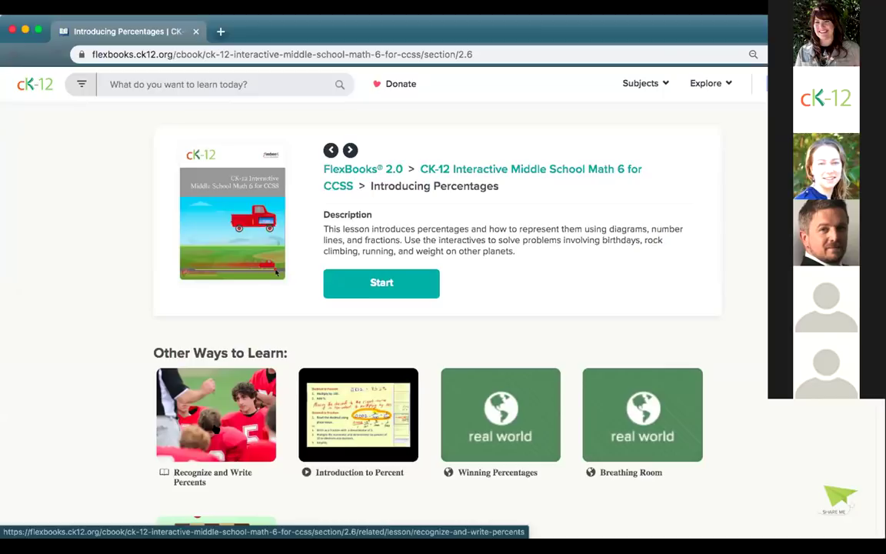
{"action": "scroll", "coordinate": [341, 450], "scroll_direction": "down", "scroll_amount": 3}
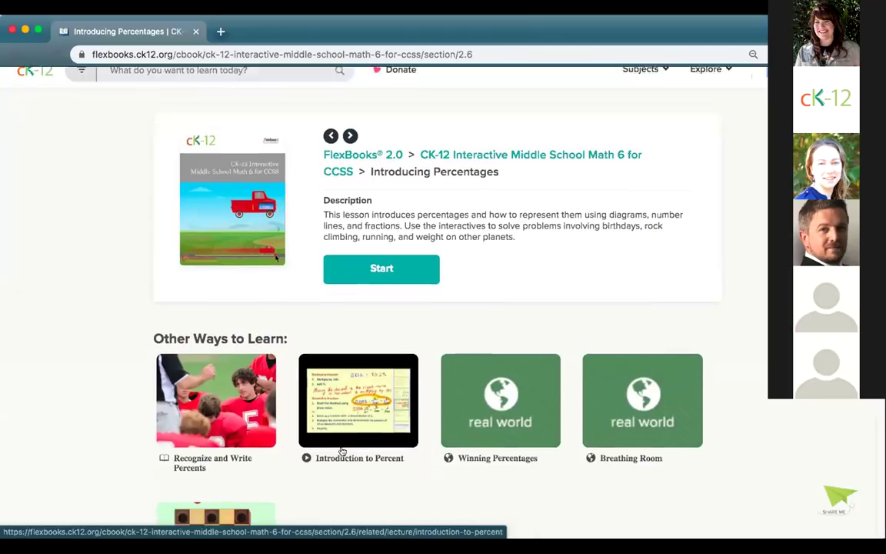
{"action": "scroll", "coordinate": [341, 451], "scroll_direction": "down", "scroll_amount": 1}
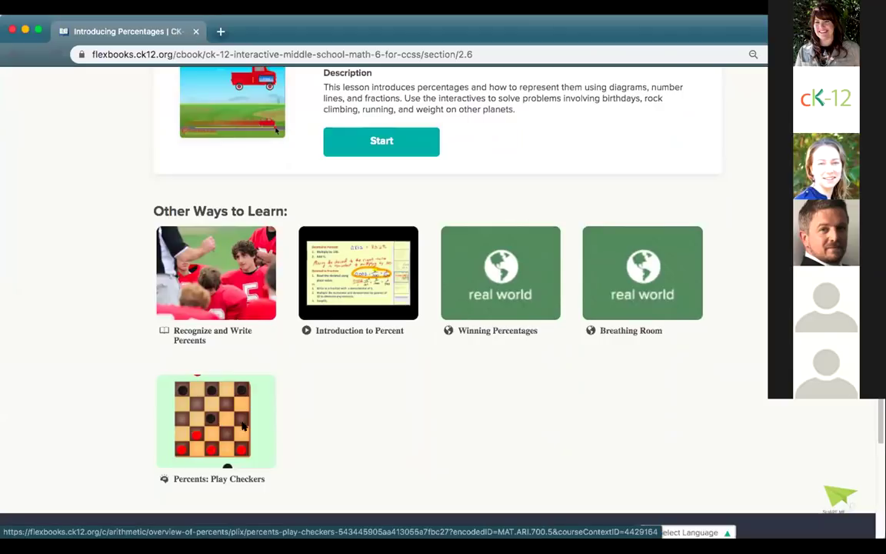
{"action": "scroll", "coordinate": [393, 419], "scroll_direction": "up", "scroll_amount": 2}
{"action": "scroll", "coordinate": [394, 420], "scroll_direction": "up", "scroll_amount": 1}
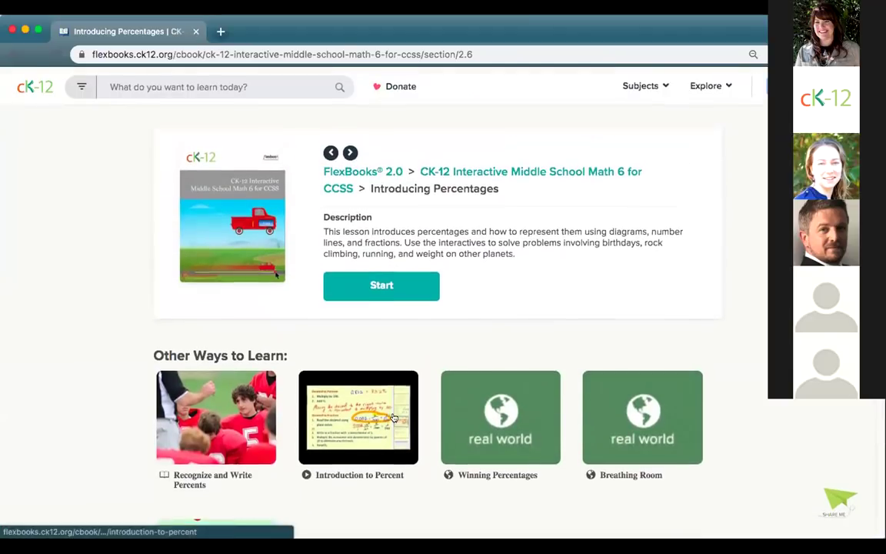
Step: Start the lesson and check answer a (30% = 3/100) on the first quiz question
{"action": "left_click", "coordinate": [397, 286]}
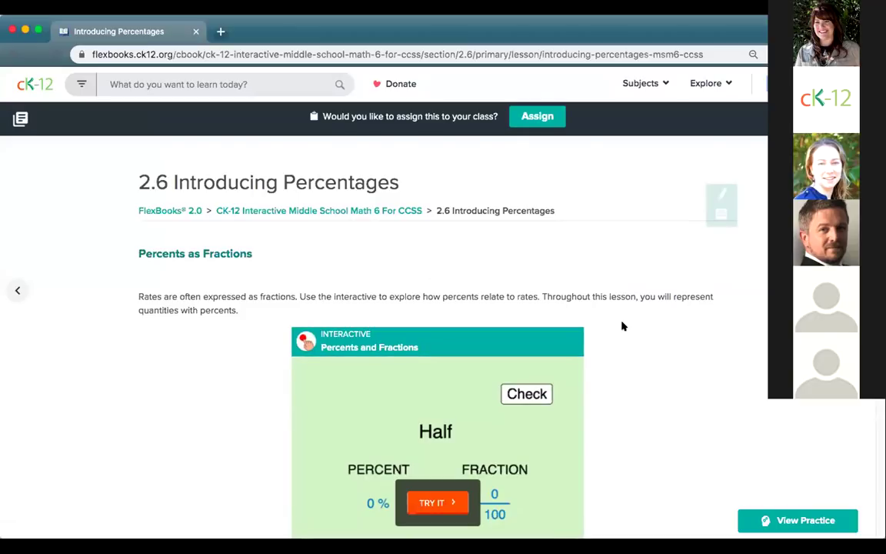
{"action": "scroll", "coordinate": [633, 336], "scroll_direction": "down", "scroll_amount": 5}
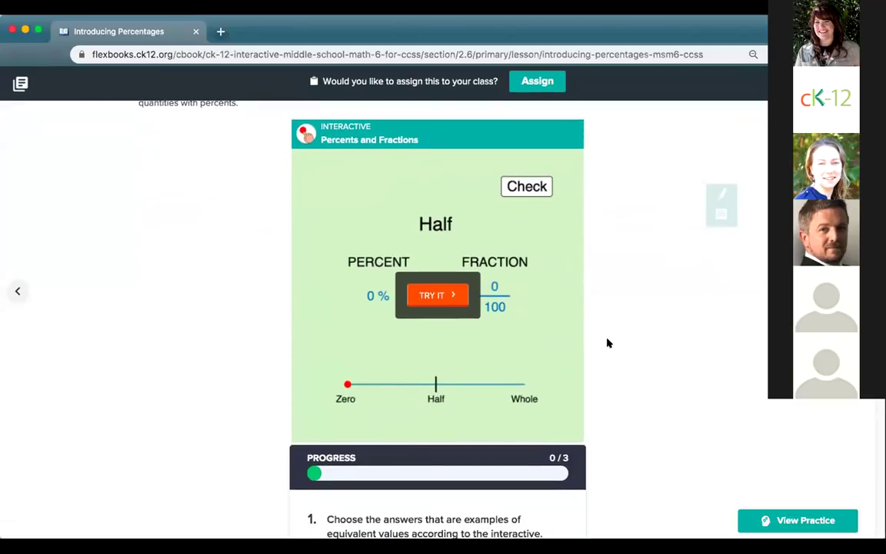
{"action": "scroll", "coordinate": [607, 343], "scroll_direction": "down", "scroll_amount": 5}
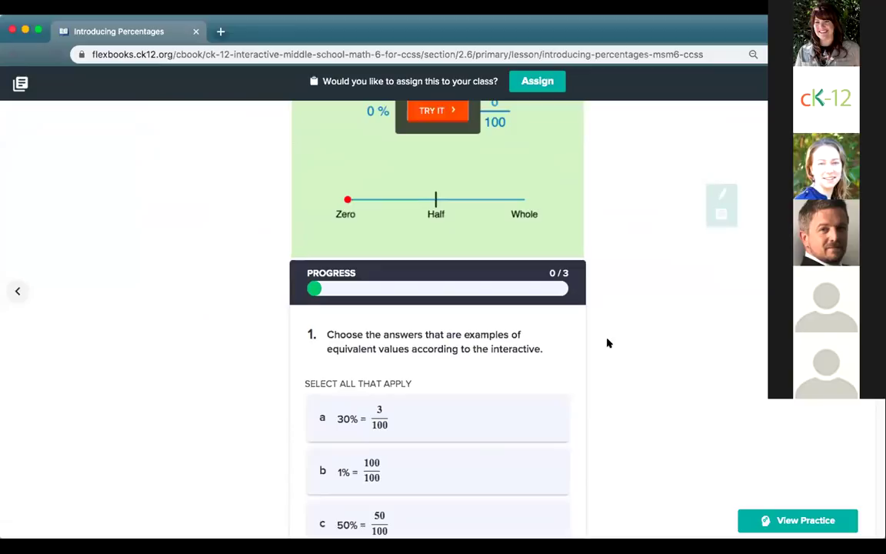
{"action": "scroll", "coordinate": [607, 342], "scroll_direction": "down", "scroll_amount": 2}
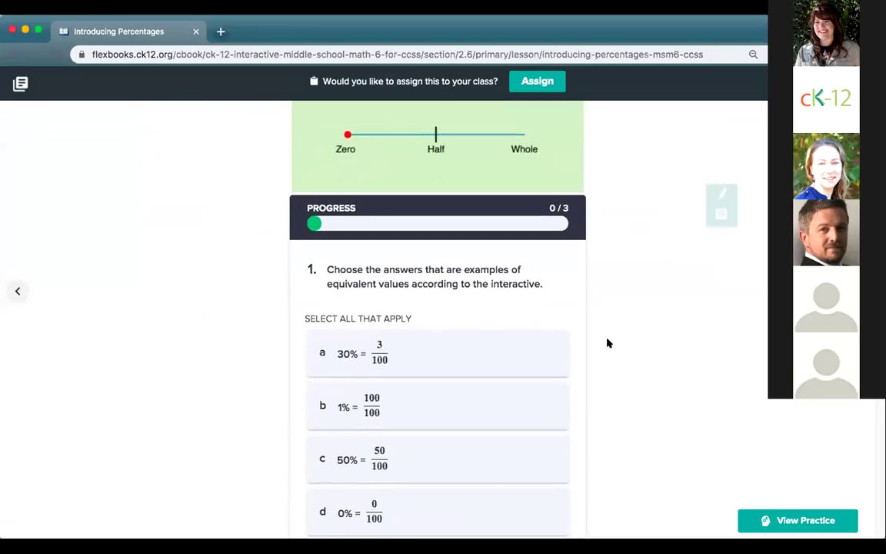
{"action": "left_click", "coordinate": [434, 349]}
{"action": "scroll", "coordinate": [572, 413], "scroll_direction": "down", "scroll_amount": 4}
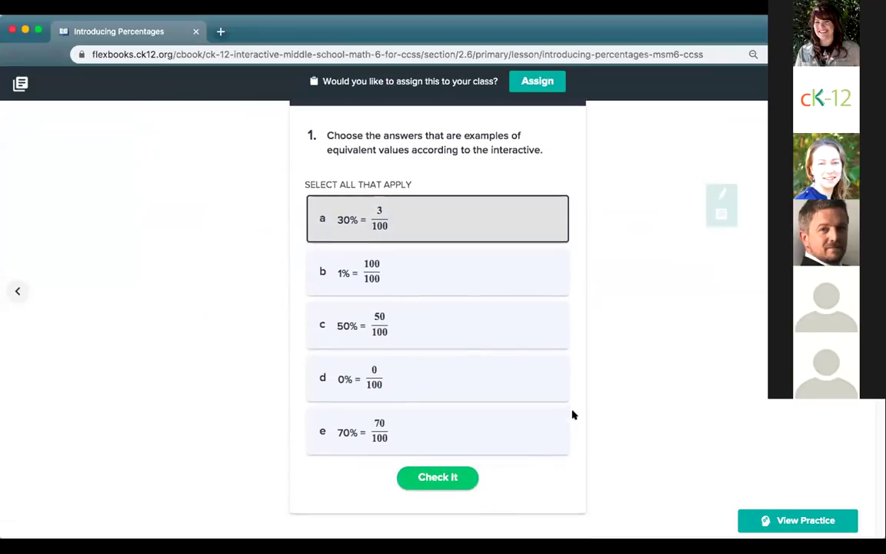
{"action": "left_click", "coordinate": [452, 476]}
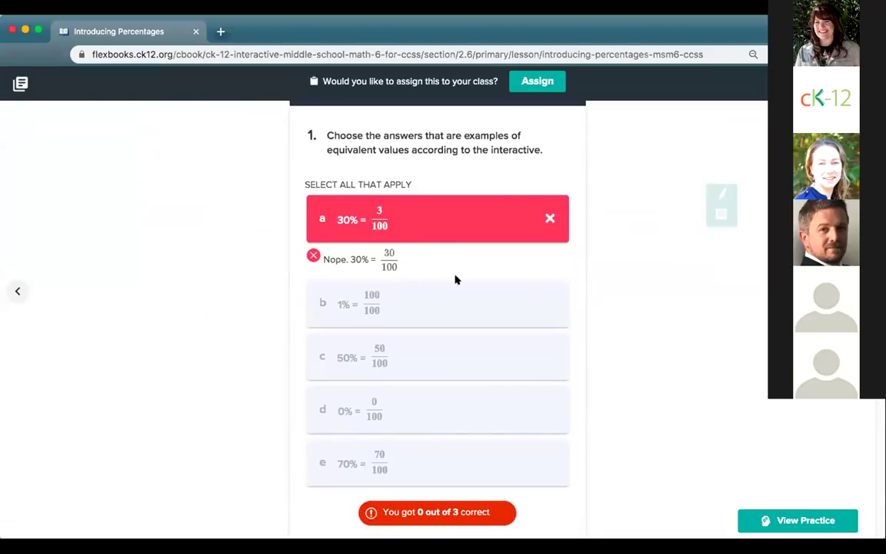
Step: Retry the quiz to reset it to 0/3 and show the learning tools panel
{"action": "scroll", "coordinate": [450, 357], "scroll_direction": "down", "scroll_amount": 3}
{"action": "left_click", "coordinate": [438, 465]}
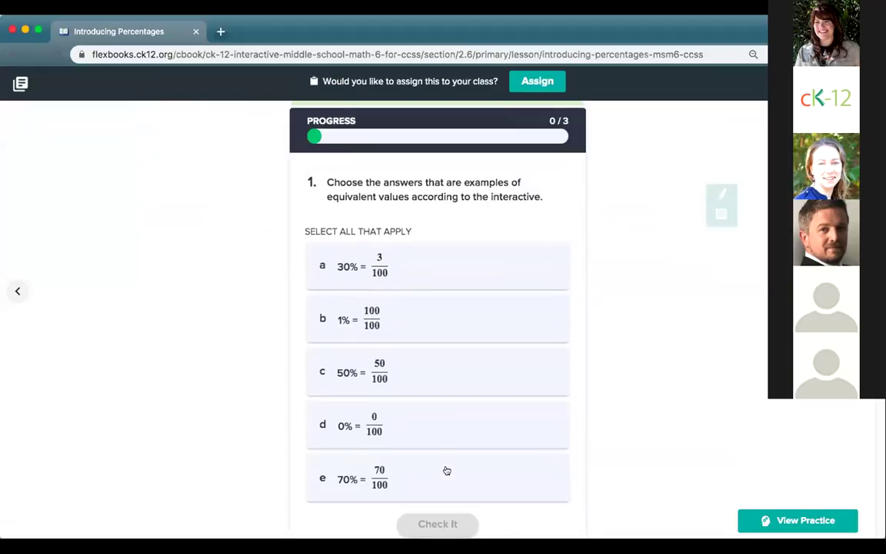
{"action": "scroll", "coordinate": [696, 364], "scroll_direction": "down", "scroll_amount": 10}
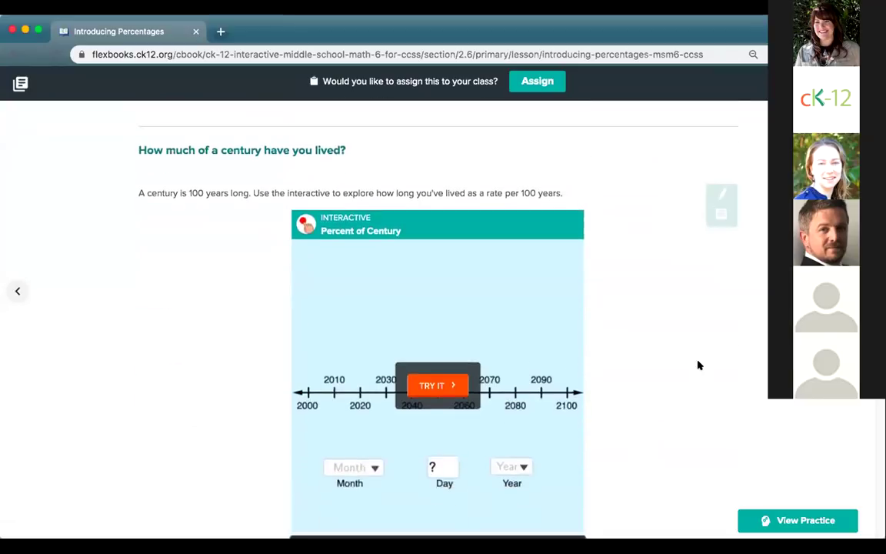
{"action": "scroll", "coordinate": [697, 364], "scroll_direction": "down", "scroll_amount": 15}
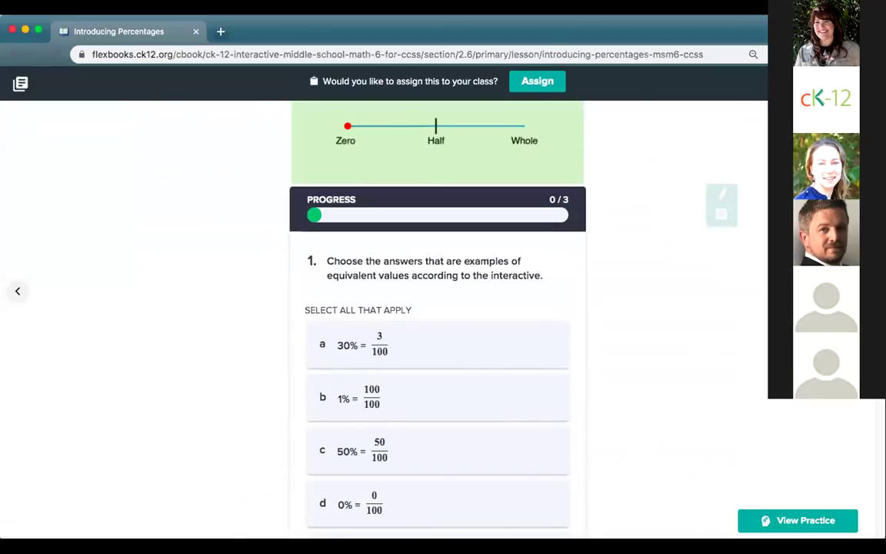
{"action": "left_click", "coordinate": [722, 201]}
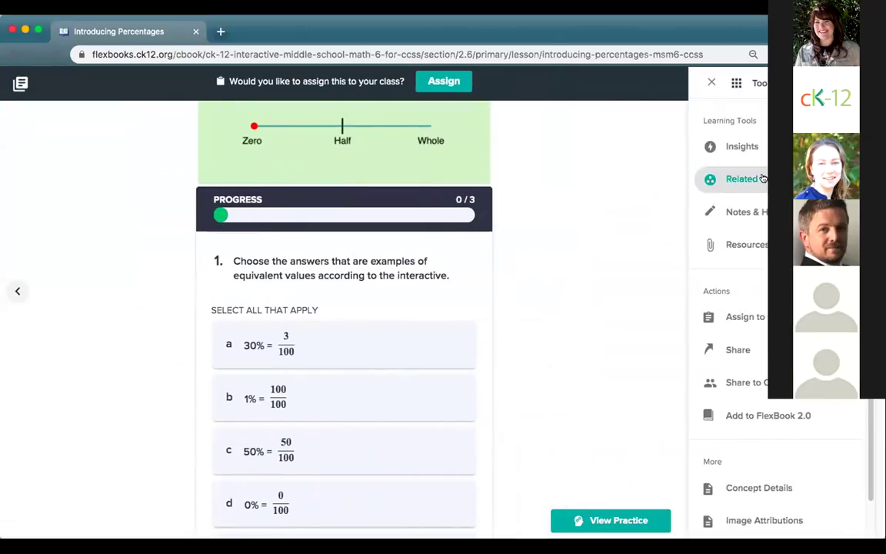
Step: View the lesson's related content, then close the tools panel
{"action": "left_click", "coordinate": [765, 179]}
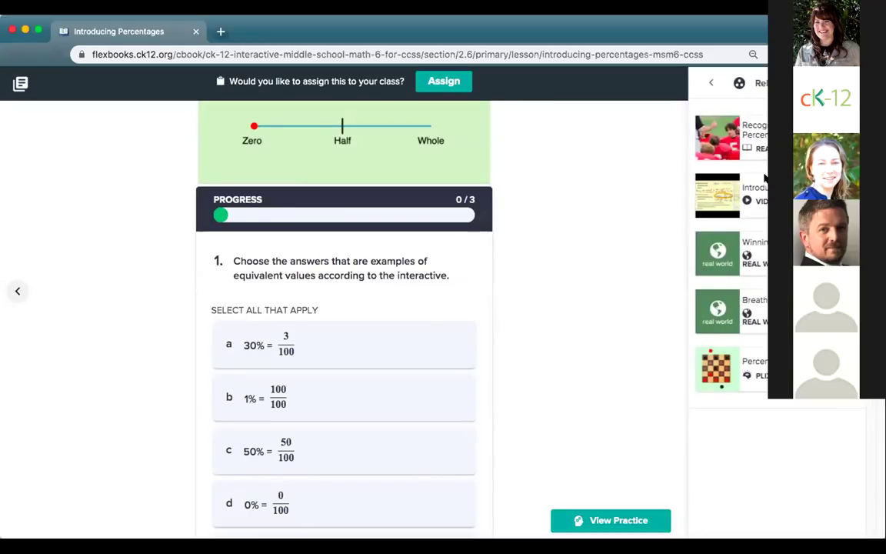
{"action": "left_click", "coordinate": [708, 82]}
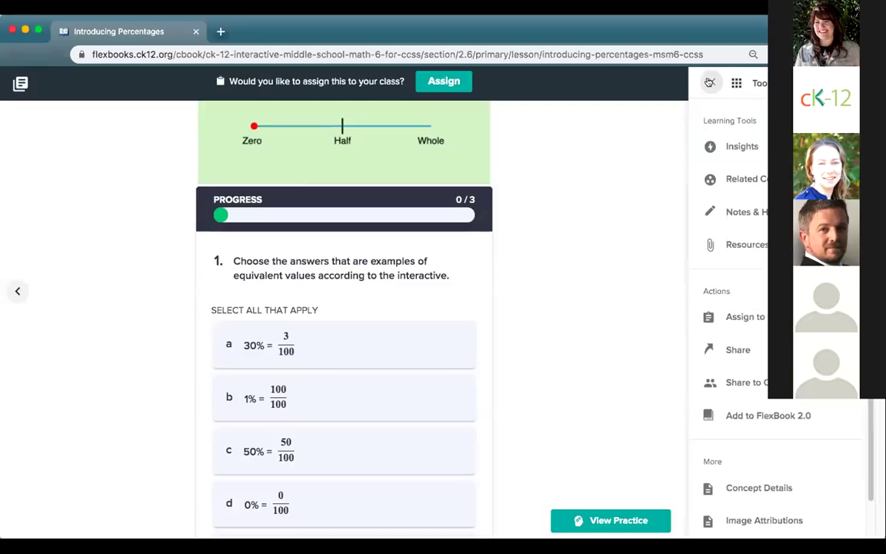
{"action": "left_click", "coordinate": [709, 82]}
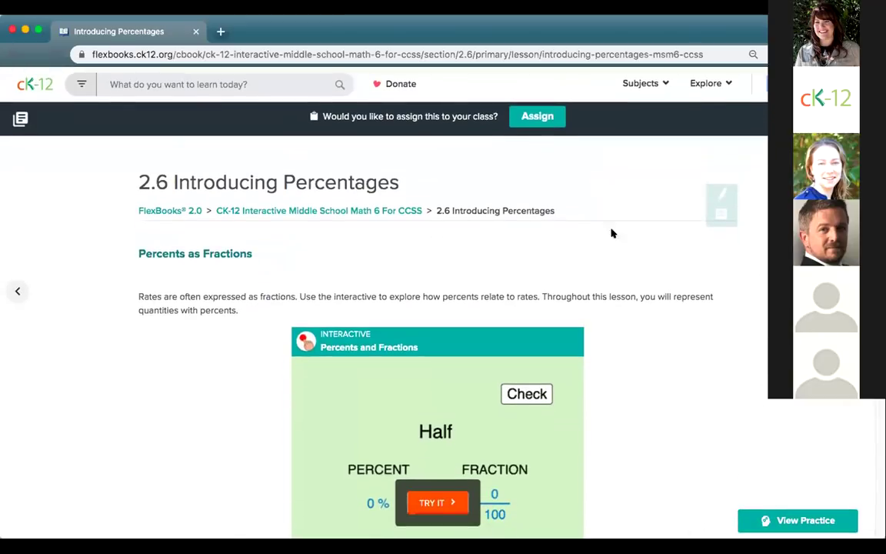
Step: Preview the lesson's adaptive practice, then bring up the Assign platform picker
{"action": "scroll", "coordinate": [679, 249], "scroll_direction": "down", "scroll_amount": 3}
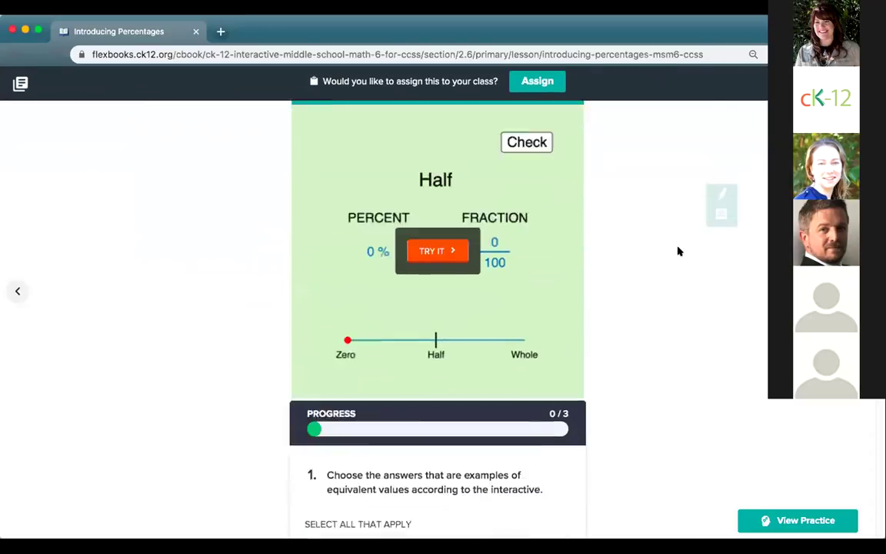
{"action": "scroll", "coordinate": [679, 250], "scroll_direction": "down", "scroll_amount": 3}
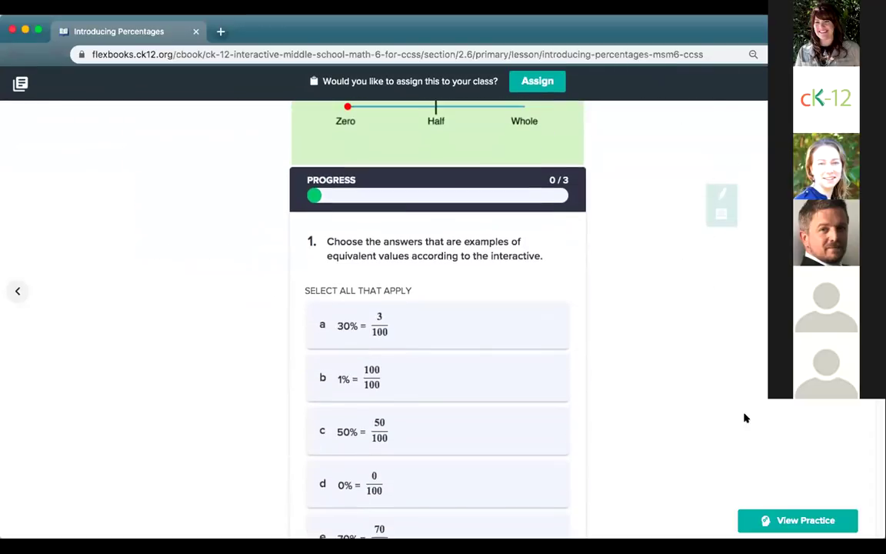
{"action": "left_click", "coordinate": [801, 521]}
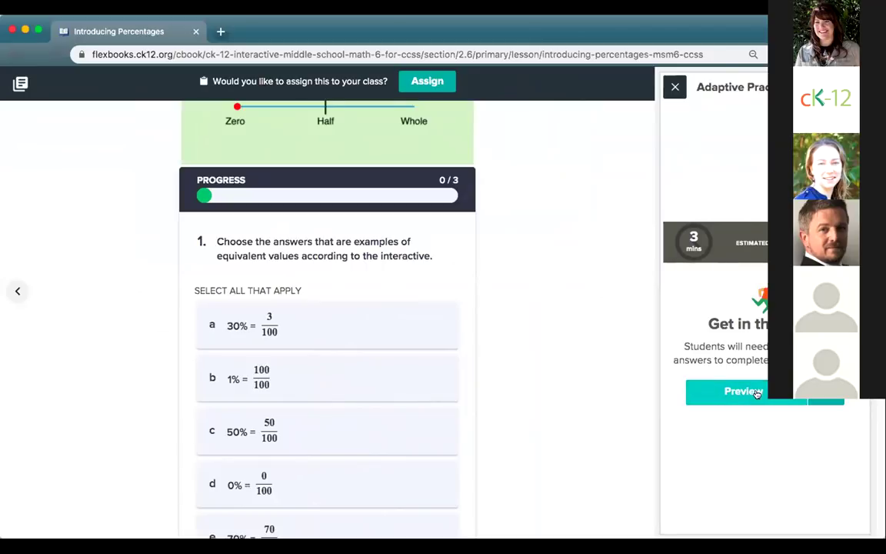
{"action": "left_click", "coordinate": [675, 86]}
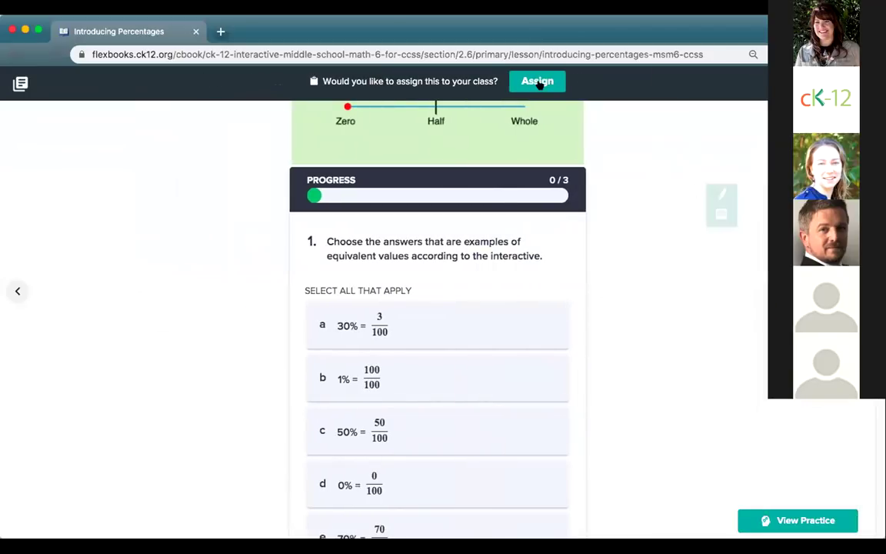
{"action": "left_click", "coordinate": [537, 81]}
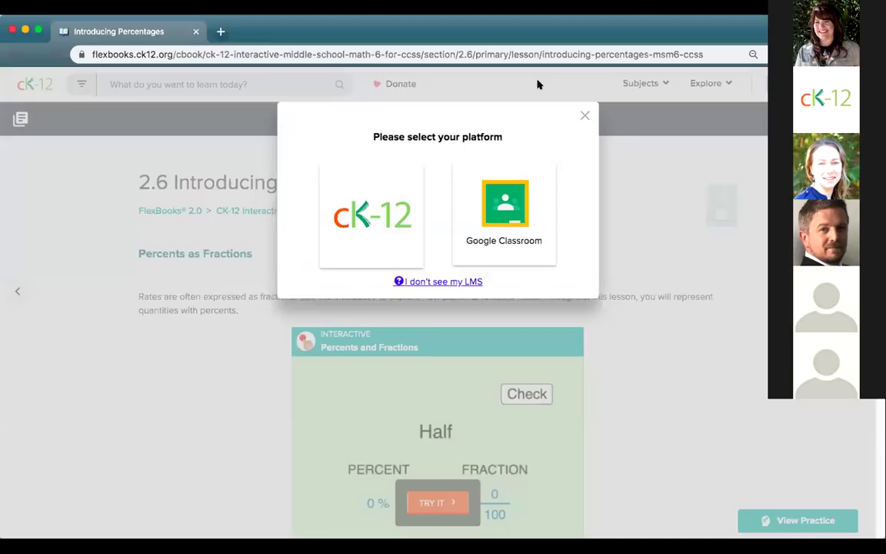
Step: Assign Introducing Percentages via CK-12 to Winter 2020, due 03/20/2020, and dismiss the confirmation
{"action": "left_click", "coordinate": [352, 217]}
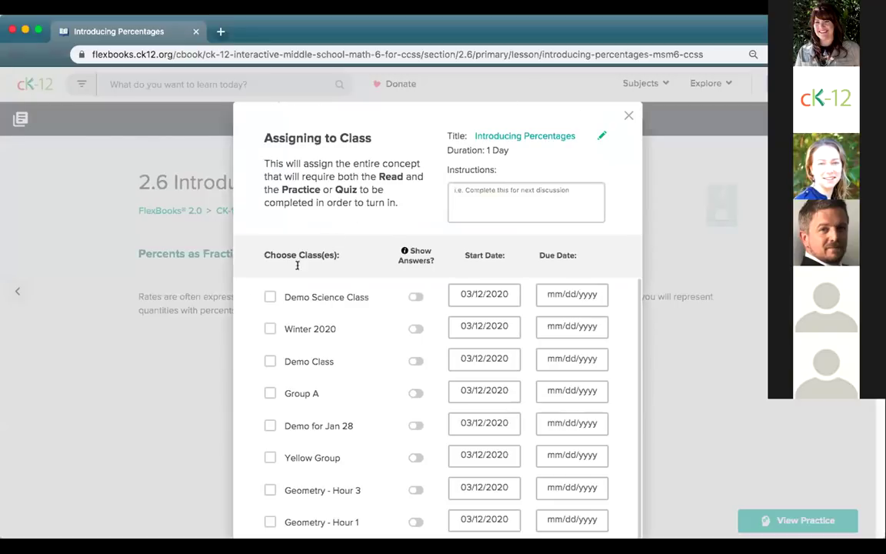
{"action": "left_click", "coordinate": [269, 329]}
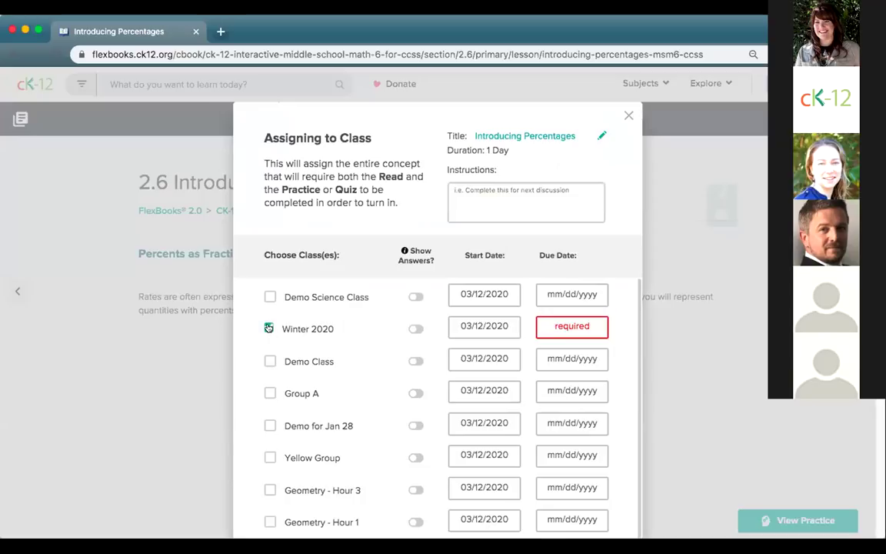
{"action": "left_click", "coordinate": [568, 325]}
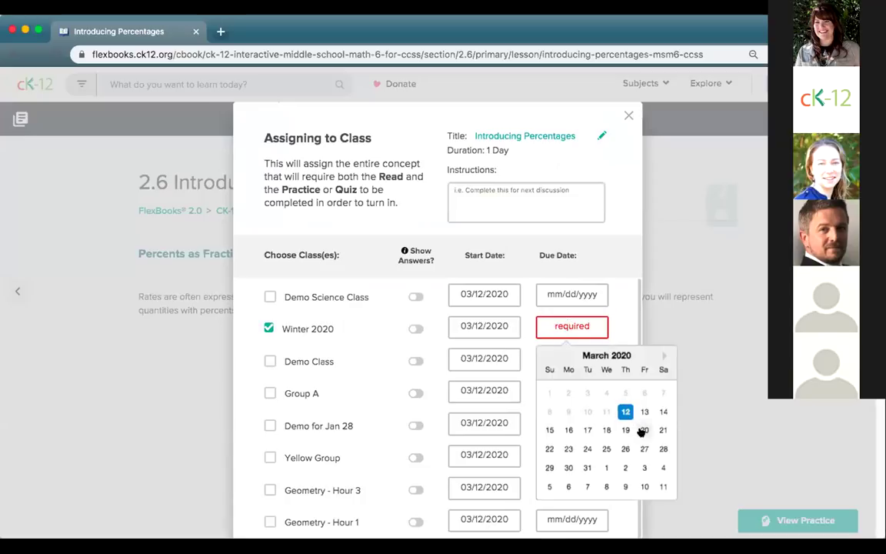
{"action": "left_click", "coordinate": [641, 429]}
{"action": "scroll", "coordinate": [635, 429], "scroll_direction": "down", "scroll_amount": 1}
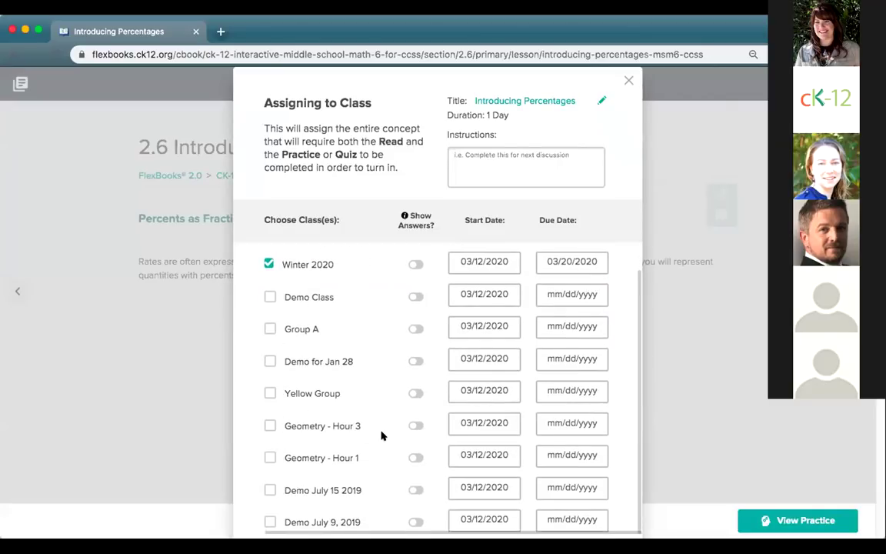
{"action": "scroll", "coordinate": [382, 436], "scroll_direction": "down", "scroll_amount": 5}
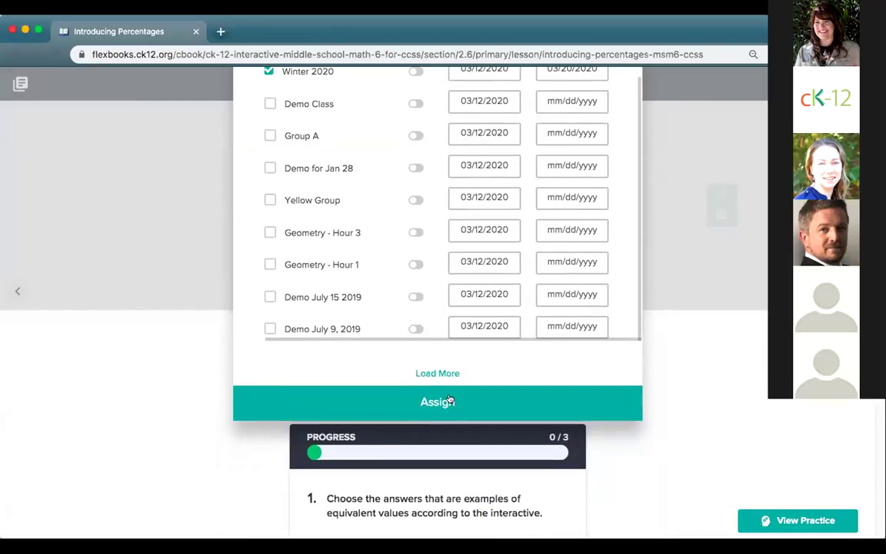
{"action": "left_click", "coordinate": [450, 401]}
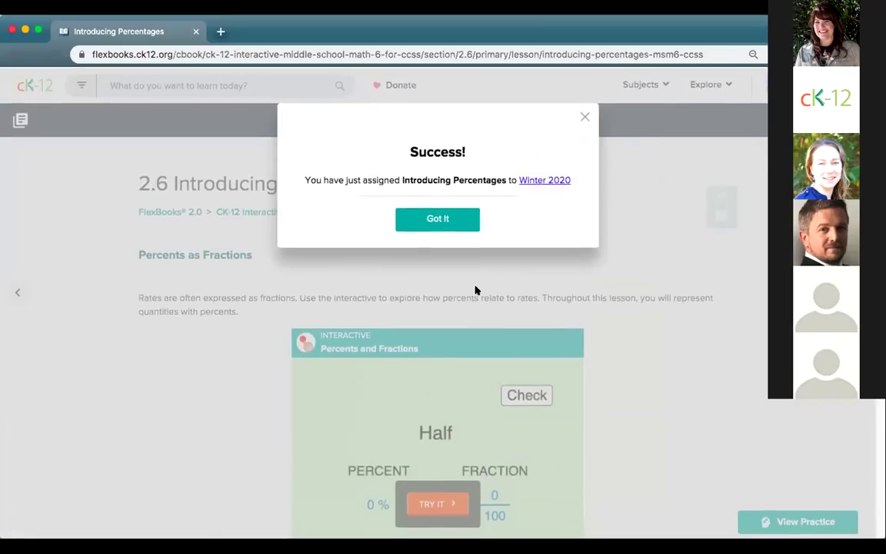
{"action": "left_click", "coordinate": [453, 222]}
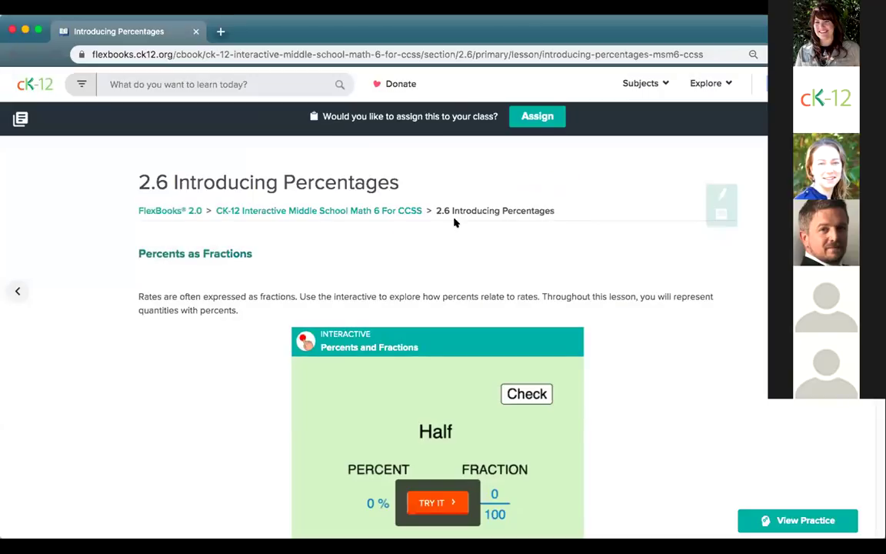
Step: Glance at the table of contents, then search this FlexBook for 'metric units'
{"action": "left_click", "coordinate": [20, 119]}
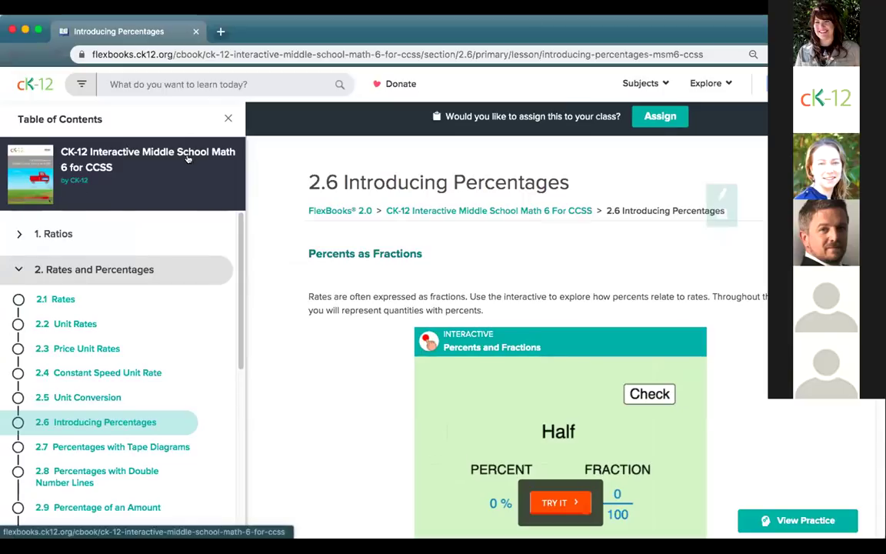
{"action": "left_click", "coordinate": [228, 118]}
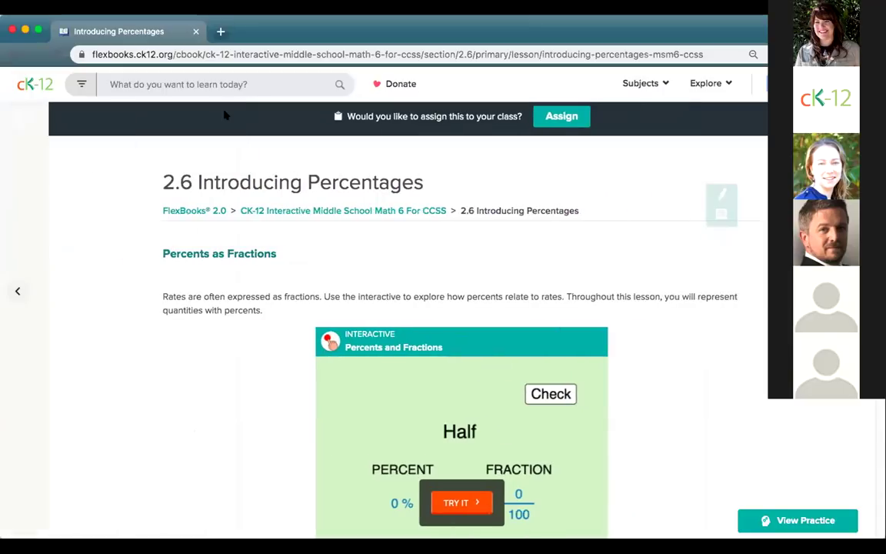
{"action": "left_click", "coordinate": [148, 83]}
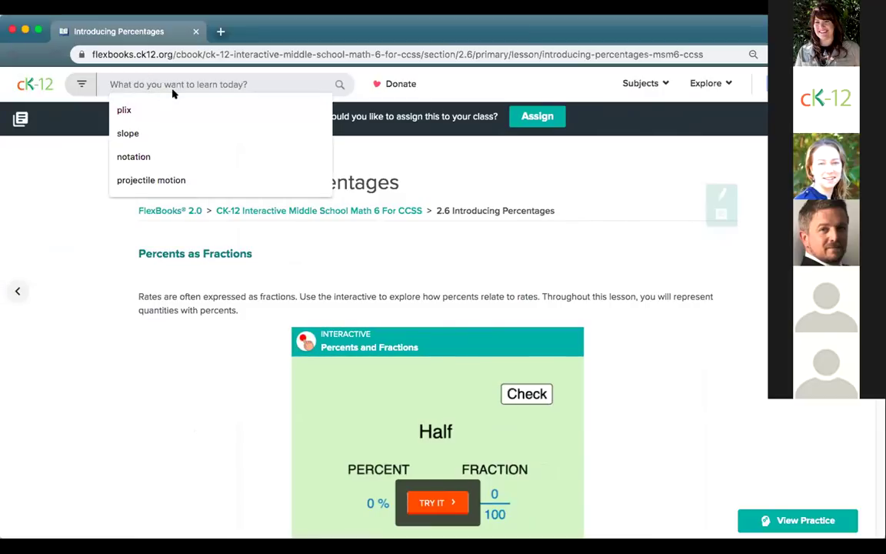
{"action": "type", "text": "metric units"}
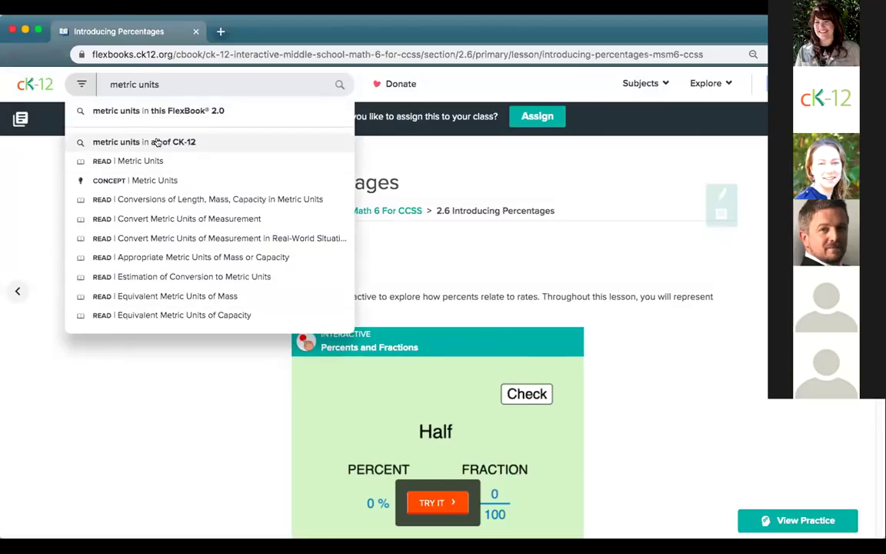
{"action": "left_click", "coordinate": [163, 111]}
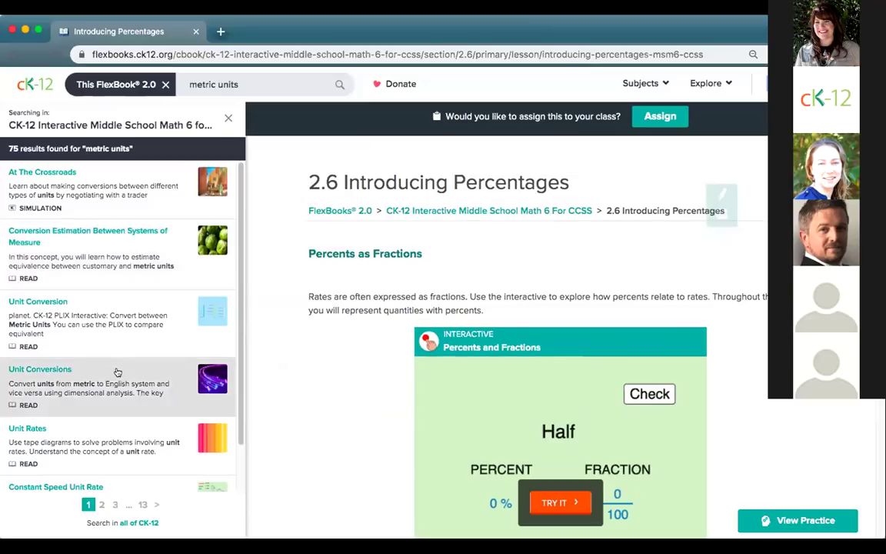
Step: Remove the this-FlexBook search scope and go to the CK-12 teacher home page
{"action": "left_click", "coordinate": [234, 86]}
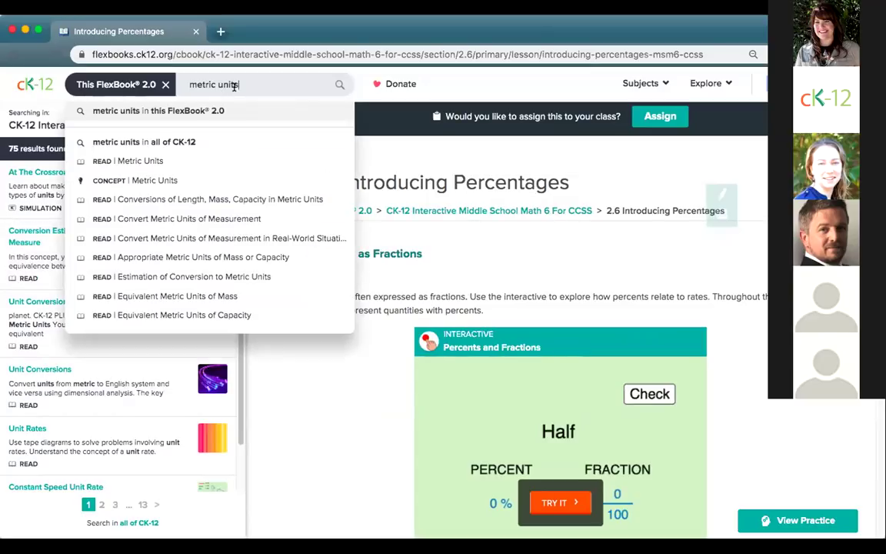
{"action": "left_click", "coordinate": [162, 86]}
{"action": "left_click", "coordinate": [154, 85]}
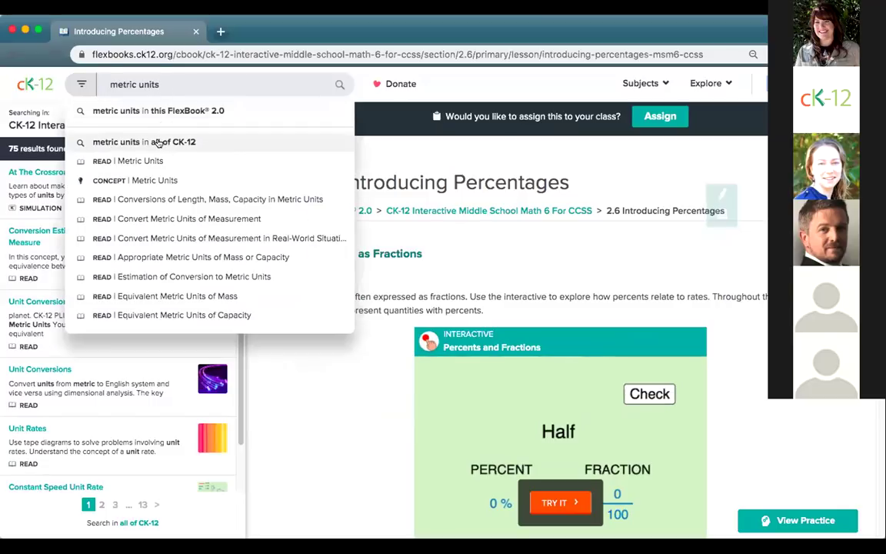
{"action": "left_click_drag", "start_coordinate": [118, 85], "coordinate": [173, 84]}
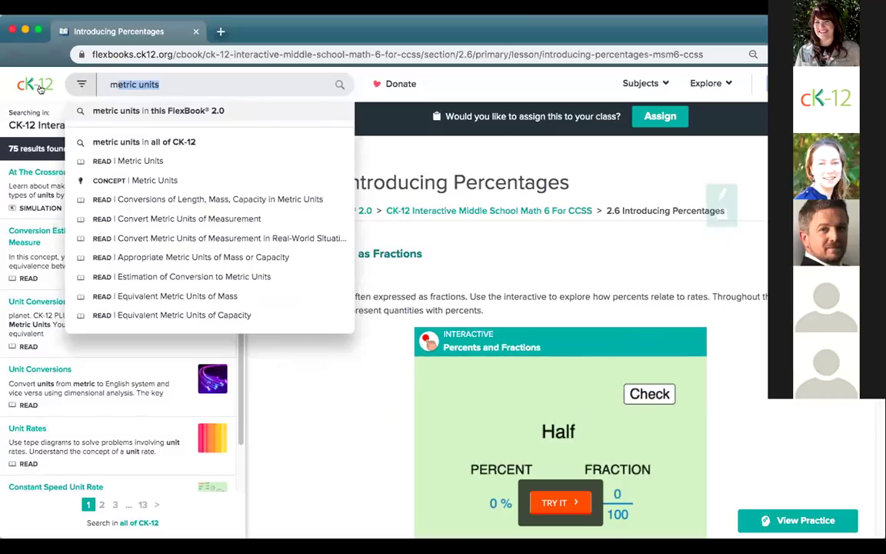
{"action": "left_click", "coordinate": [29, 87]}
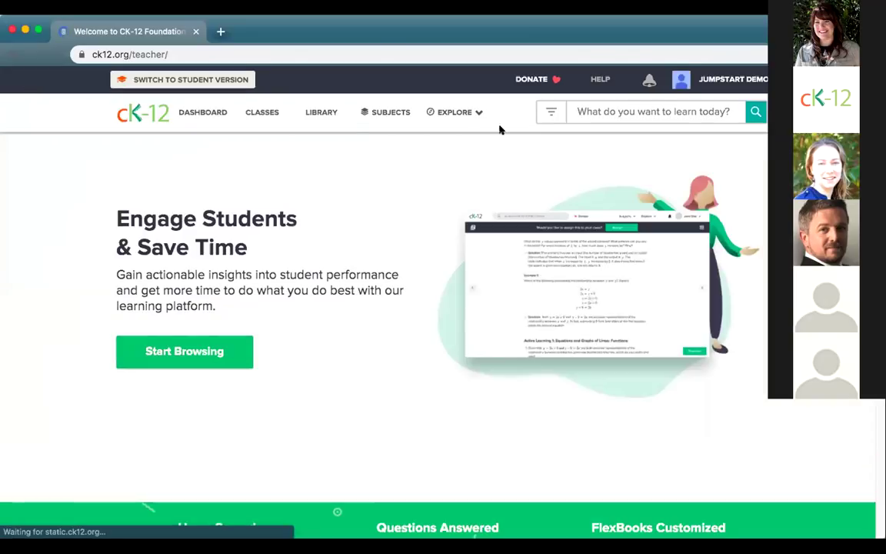
Step: Run a site-wide CK-12 search for 'metric units'
{"action": "left_click", "coordinate": [611, 111]}
{"action": "type", "text": "metric units"}
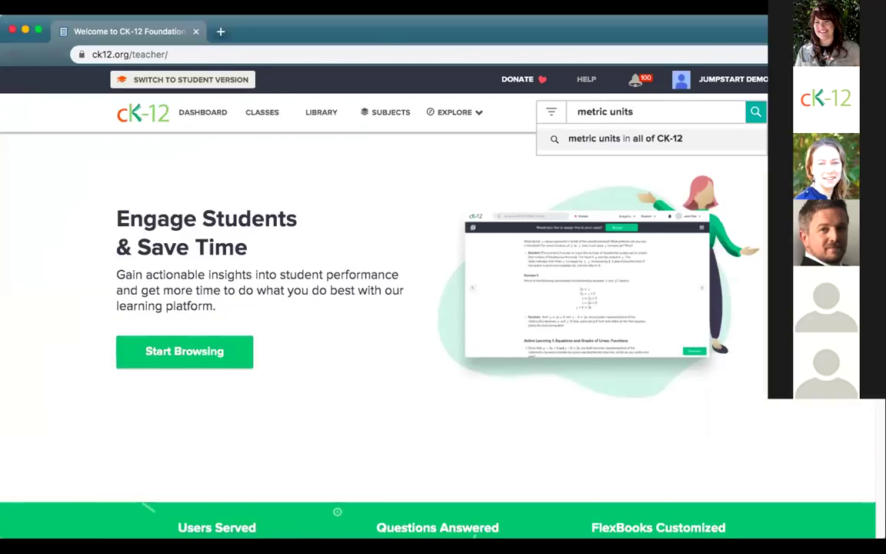
{"action": "left_click", "coordinate": [550, 113]}
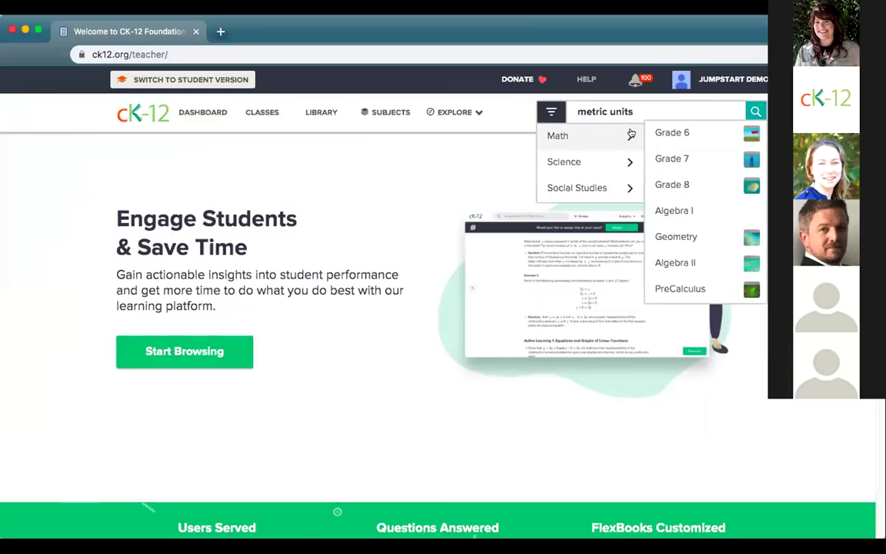
{"action": "mouse_move", "coordinate": [580, 163]}
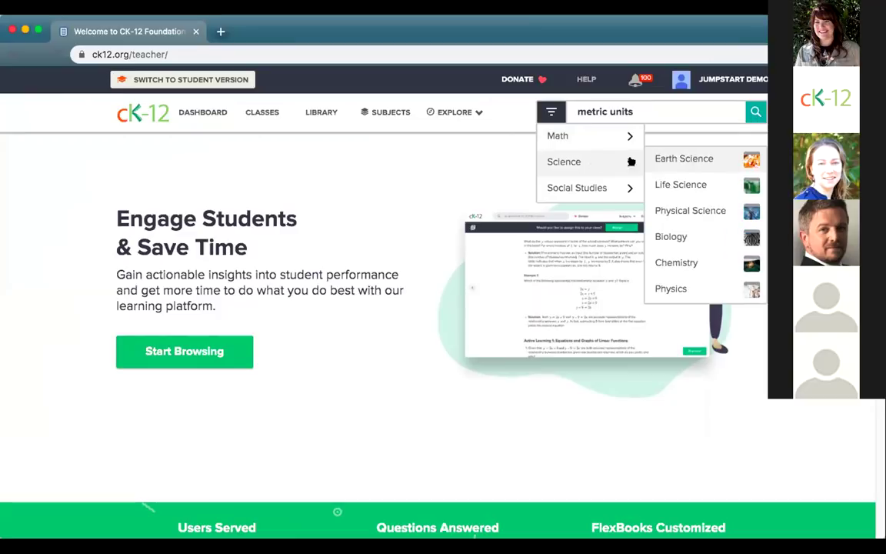
{"action": "left_click", "coordinate": [646, 110]}
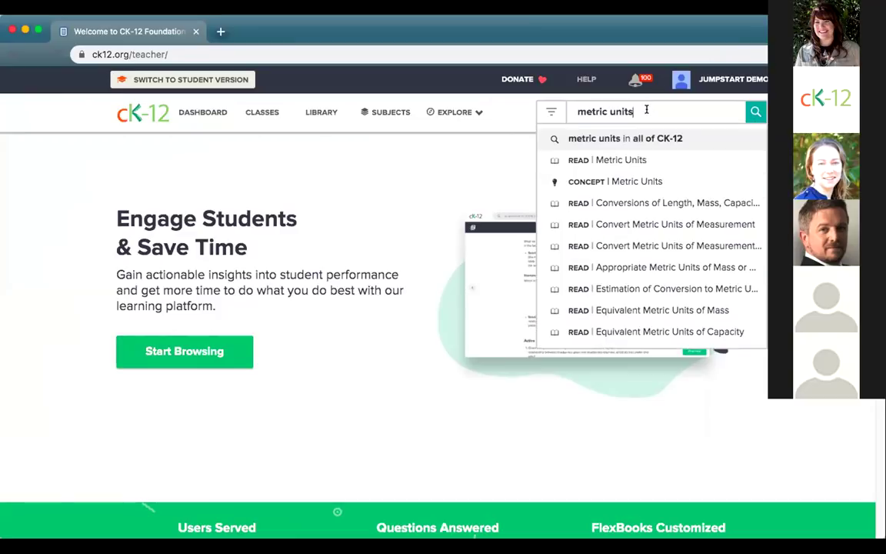
{"action": "key", "text": "Return"}
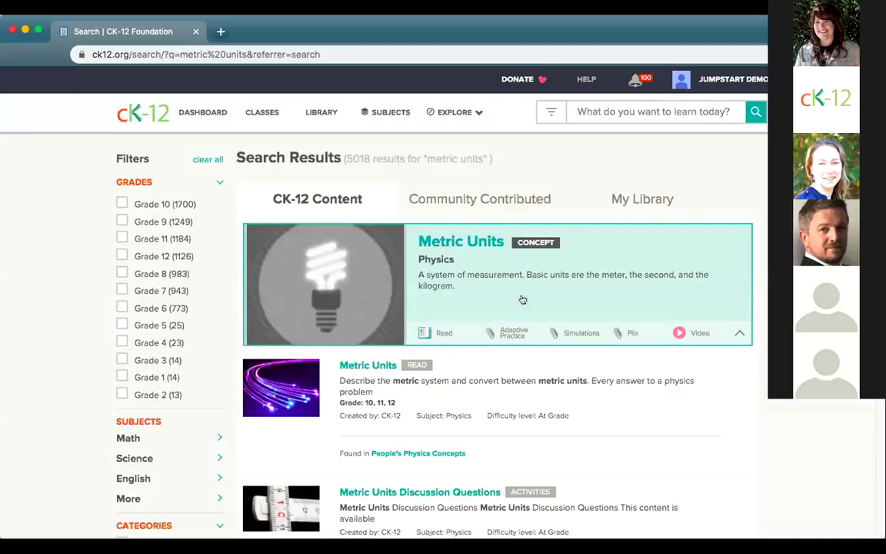
Step: Filter the results to the Simulations and Read categories
{"action": "scroll", "coordinate": [531, 293], "scroll_direction": "down", "scroll_amount": 1}
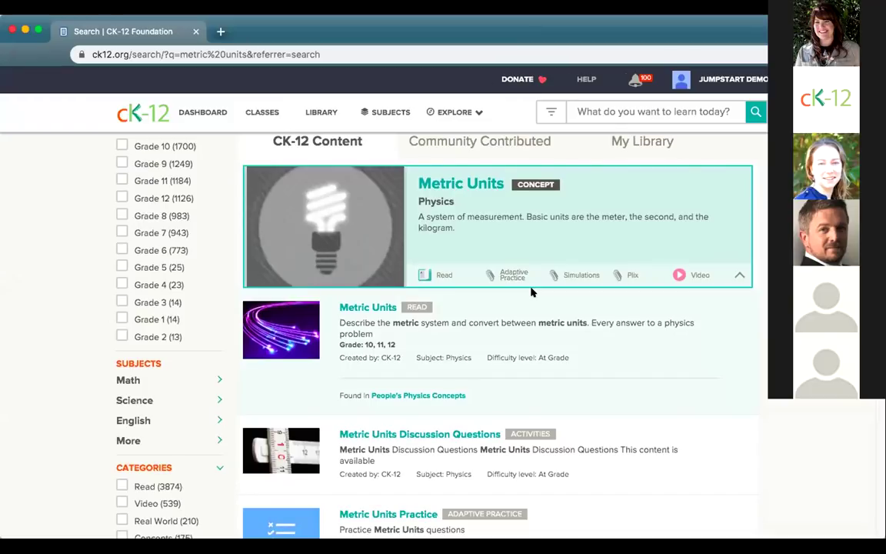
{"action": "scroll", "coordinate": [505, 386], "scroll_direction": "down", "scroll_amount": 2}
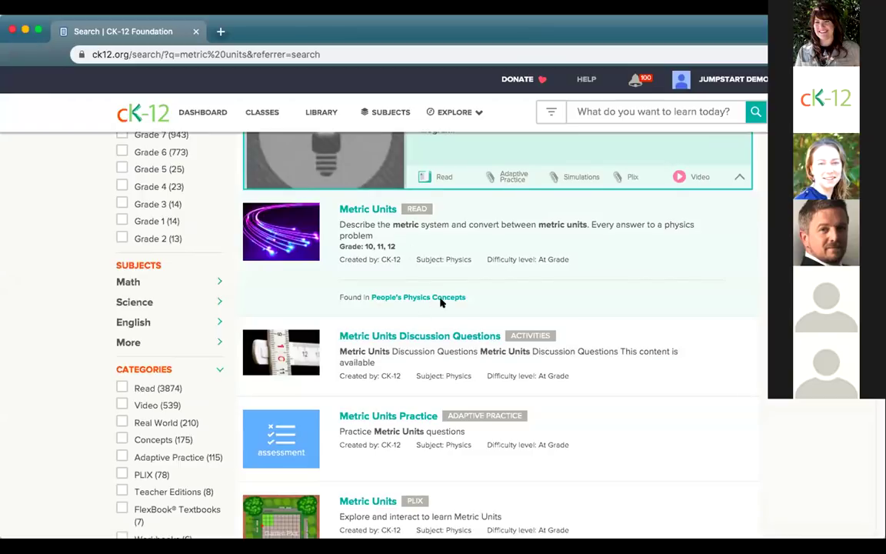
{"action": "scroll", "coordinate": [439, 301], "scroll_direction": "down", "scroll_amount": 1}
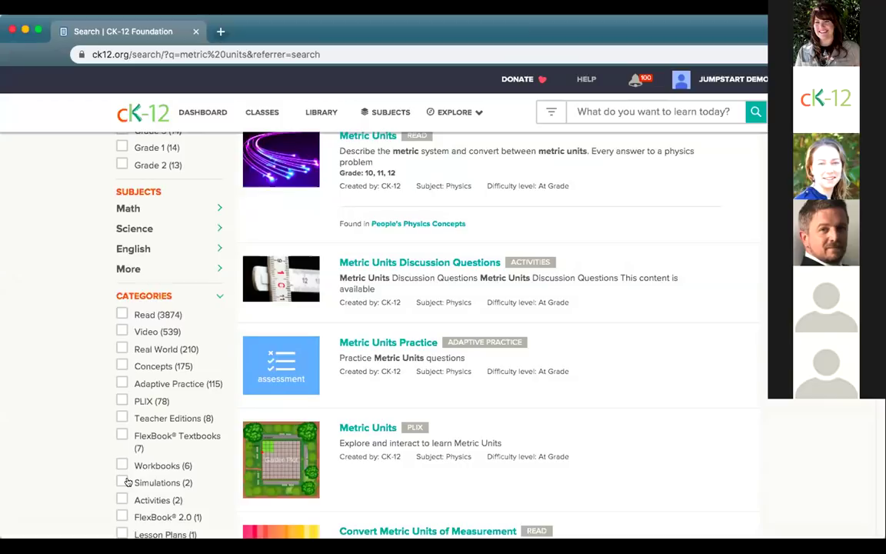
{"action": "scroll", "coordinate": [127, 482], "scroll_direction": "down", "scroll_amount": 1}
{"action": "left_click", "coordinate": [121, 425]}
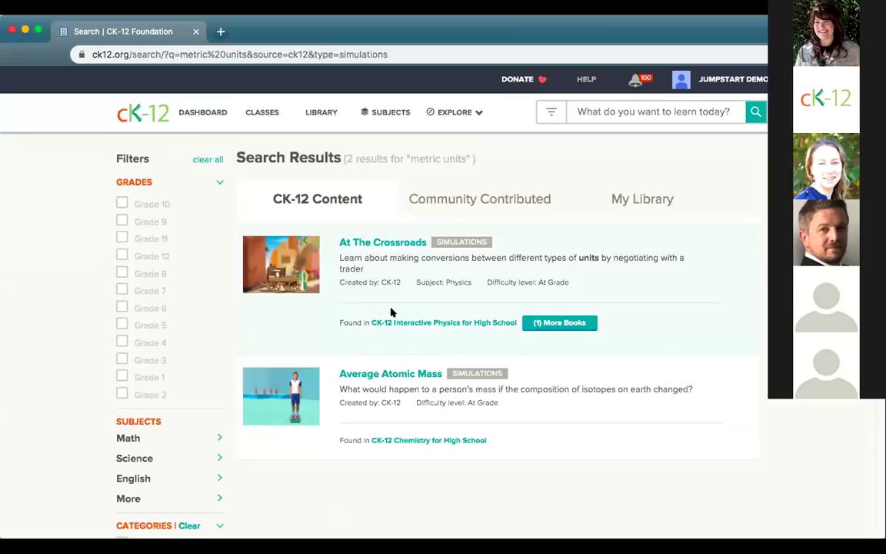
{"action": "scroll", "coordinate": [173, 446], "scroll_direction": "down", "scroll_amount": 5}
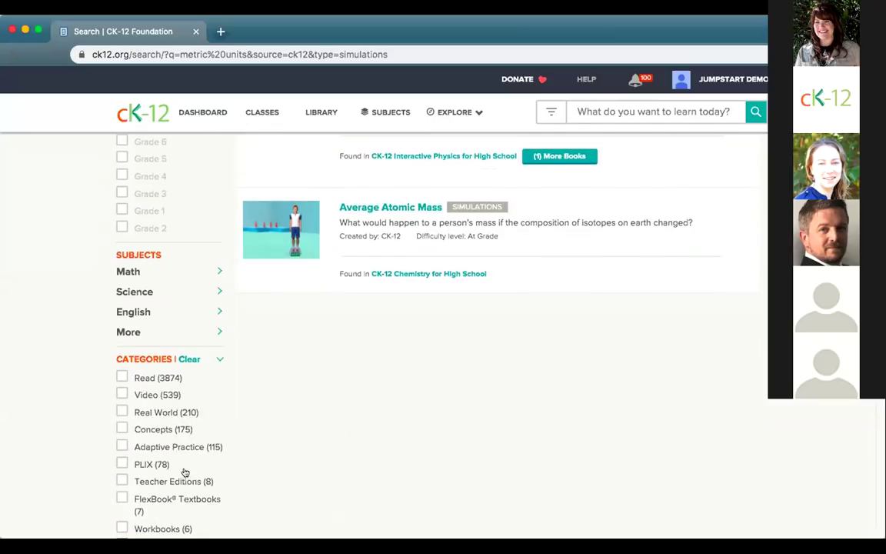
{"action": "left_click", "coordinate": [120, 272]}
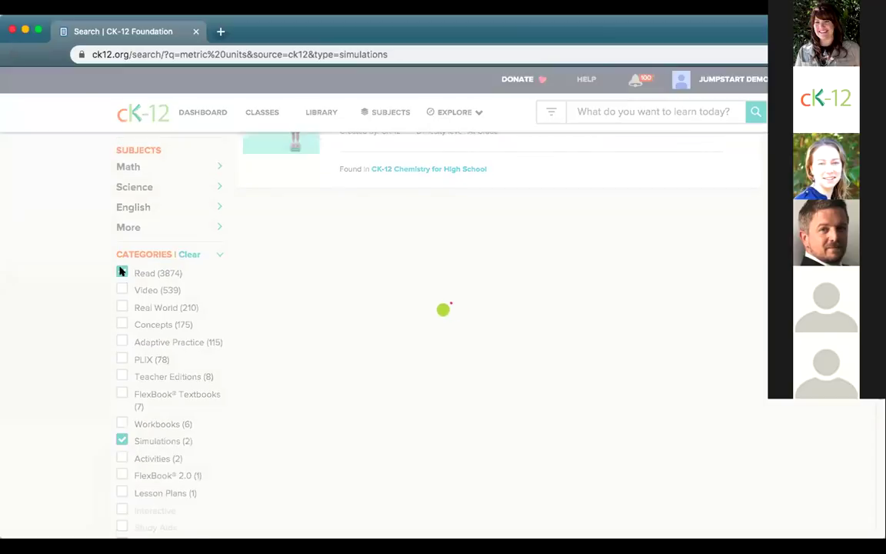
Step: Restrict results to Physical Science and open the International System of Units (SI) result
{"action": "scroll", "coordinate": [544, 394], "scroll_direction": "down", "scroll_amount": 5}
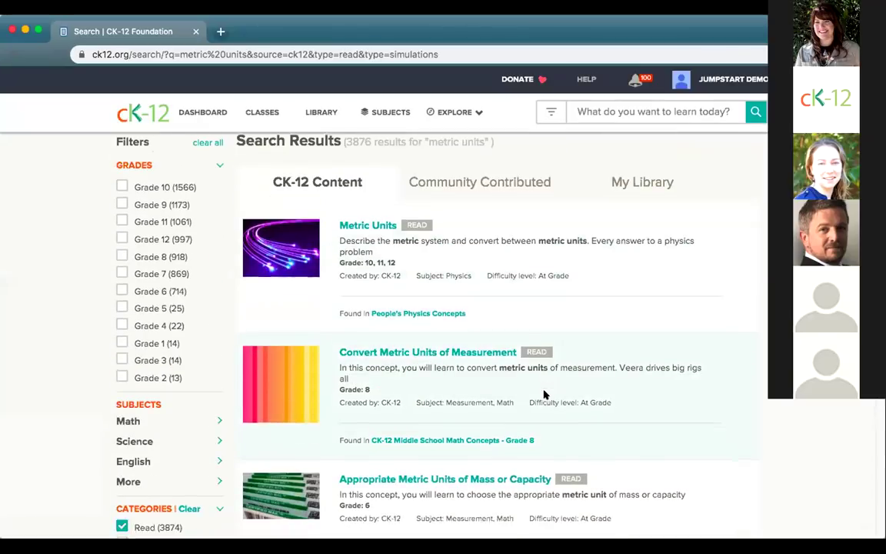
{"action": "scroll", "coordinate": [544, 394], "scroll_direction": "down", "scroll_amount": 3}
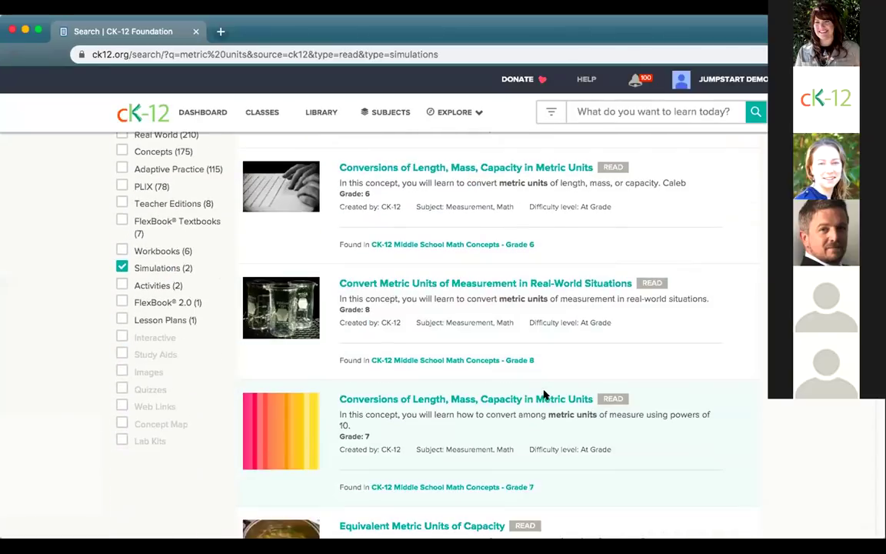
{"action": "scroll", "coordinate": [201, 348], "scroll_direction": "up", "scroll_amount": 4}
{"action": "scroll", "coordinate": [202, 348], "scroll_direction": "up", "scroll_amount": 2}
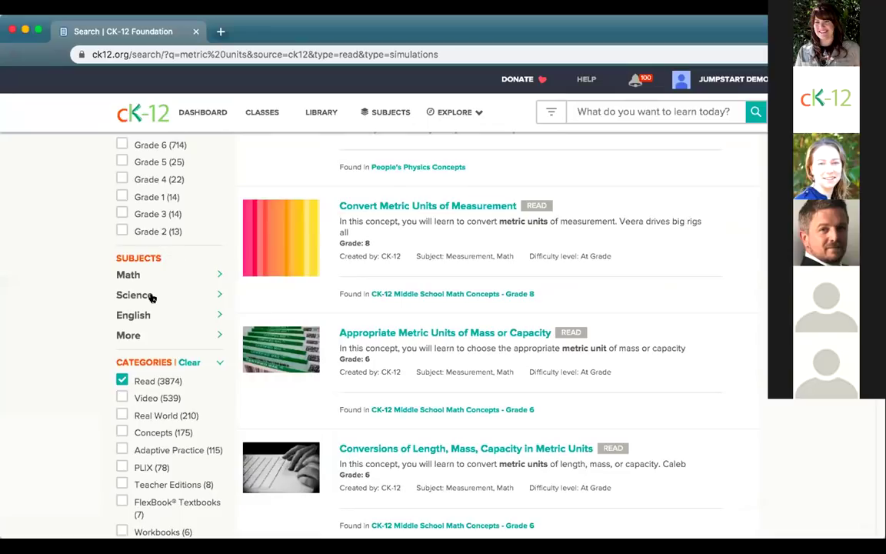
{"action": "left_click", "coordinate": [151, 297]}
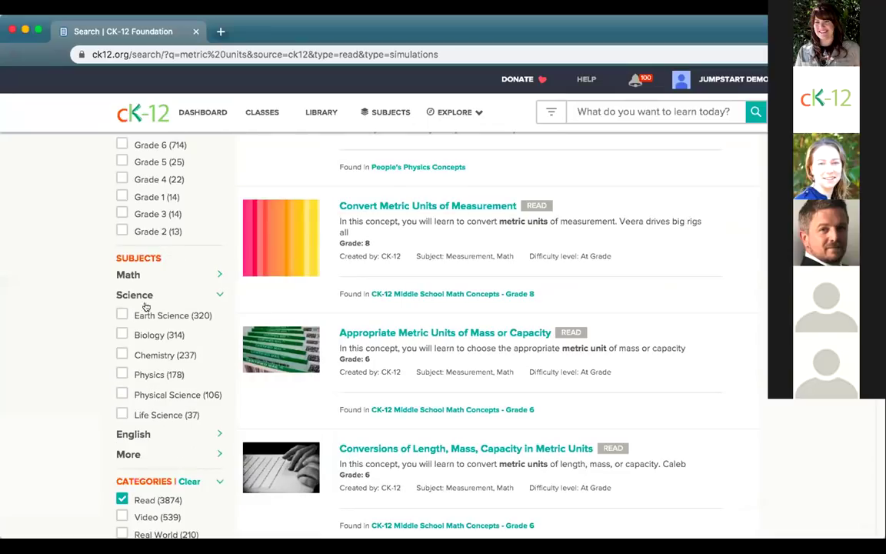
{"action": "left_click", "coordinate": [126, 395]}
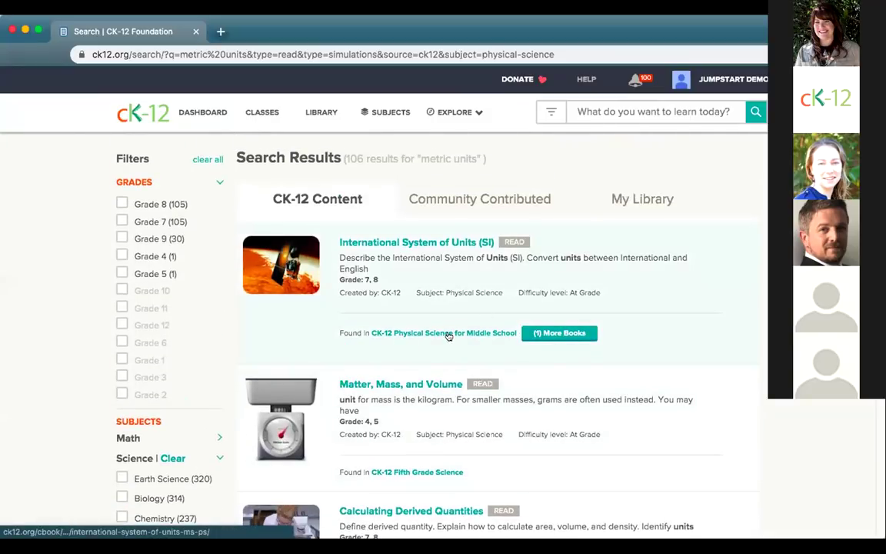
{"action": "left_click", "coordinate": [427, 243]}
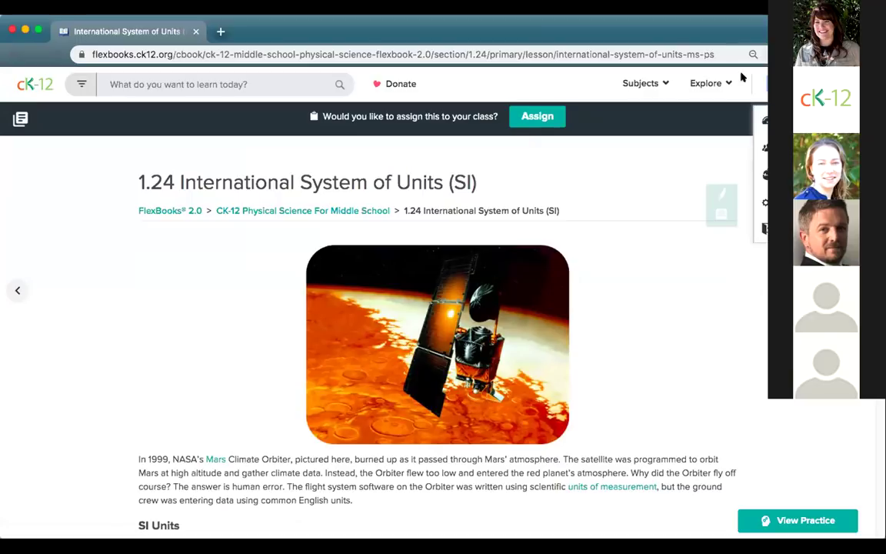
Step: Open the Explore menu listing FlexBooks, Simulations, PLIX and Schools
{"action": "left_click", "coordinate": [706, 83]}
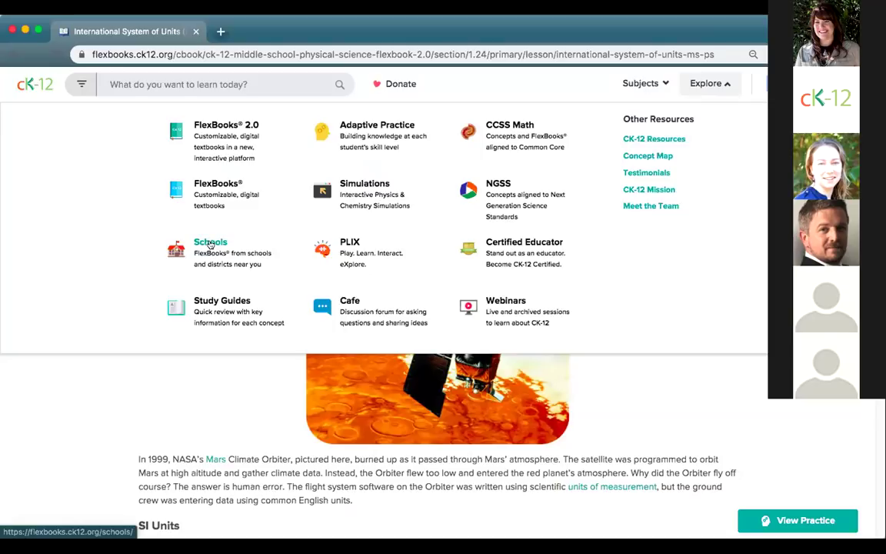
Step: Go to the Schools FlexBooks page and show International schools' FlexBooks
{"action": "left_click", "coordinate": [210, 243]}
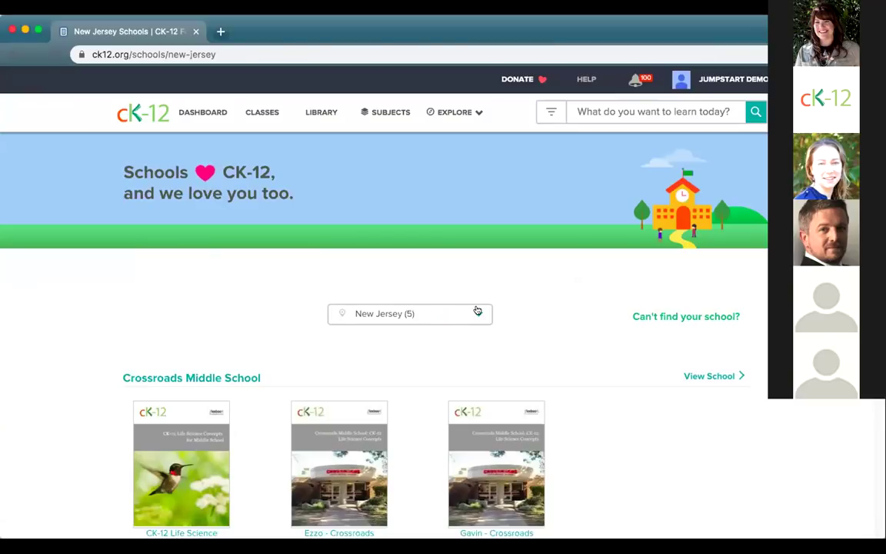
{"action": "left_click", "coordinate": [477, 311]}
{"action": "scroll", "coordinate": [445, 407], "scroll_direction": "down", "scroll_amount": 5}
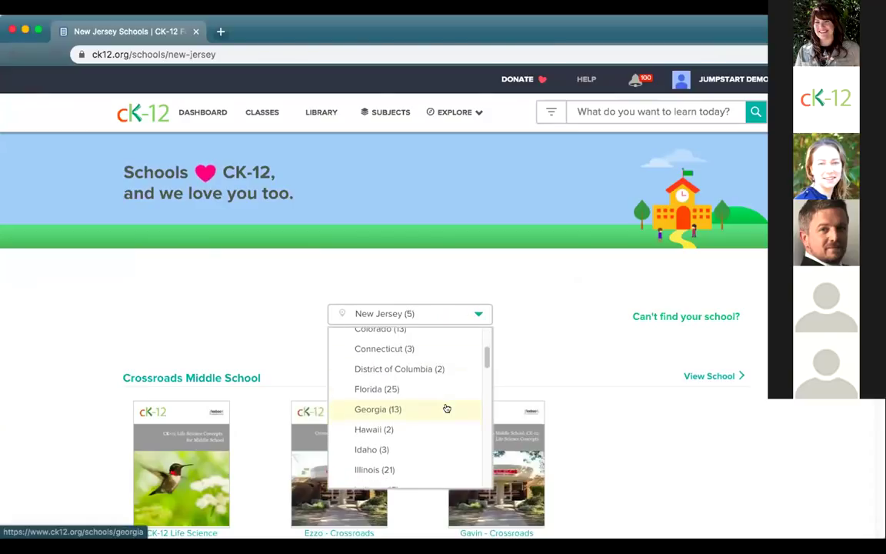
{"action": "scroll", "coordinate": [445, 408], "scroll_direction": "down", "scroll_amount": 1}
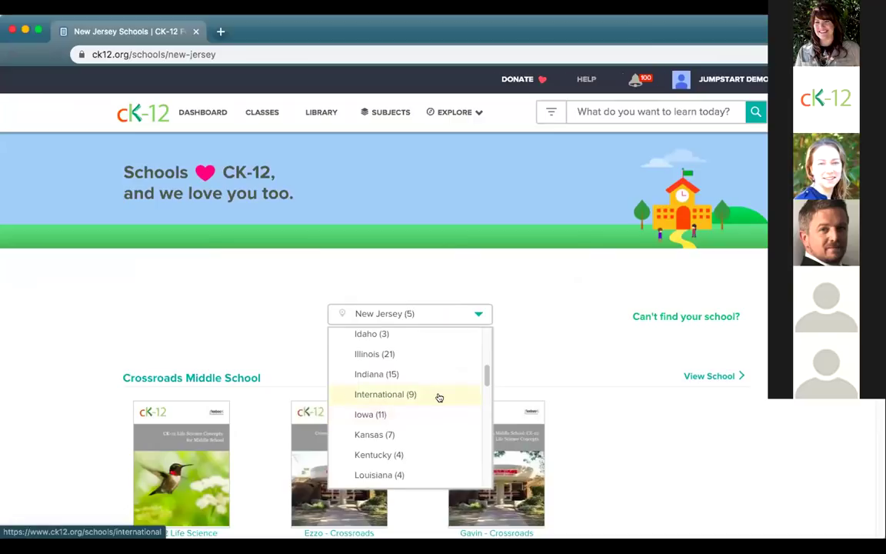
{"action": "left_click", "coordinate": [439, 397]}
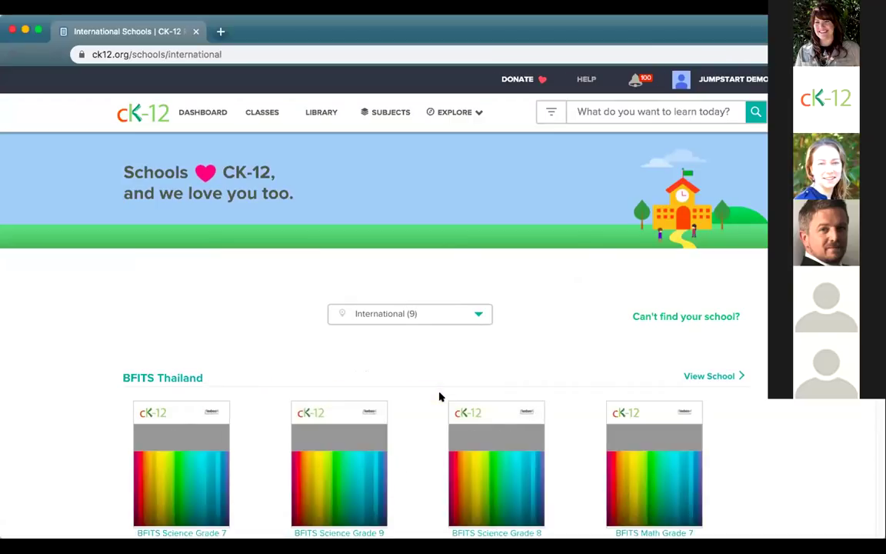
Step: Switch the state to Texas and scroll down to the EPISD FlexBook titles
{"action": "left_click", "coordinate": [475, 315]}
{"action": "scroll", "coordinate": [447, 356], "scroll_direction": "down", "scroll_amount": 4}
{"action": "scroll", "coordinate": [447, 357], "scroll_direction": "down", "scroll_amount": 5}
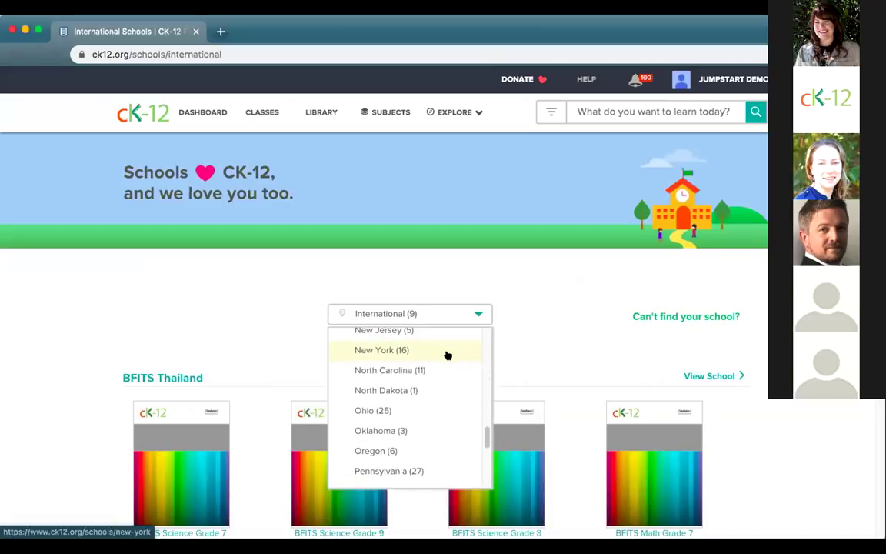
{"action": "scroll", "coordinate": [447, 356], "scroll_direction": "down", "scroll_amount": 1}
{"action": "left_click", "coordinate": [424, 418]}
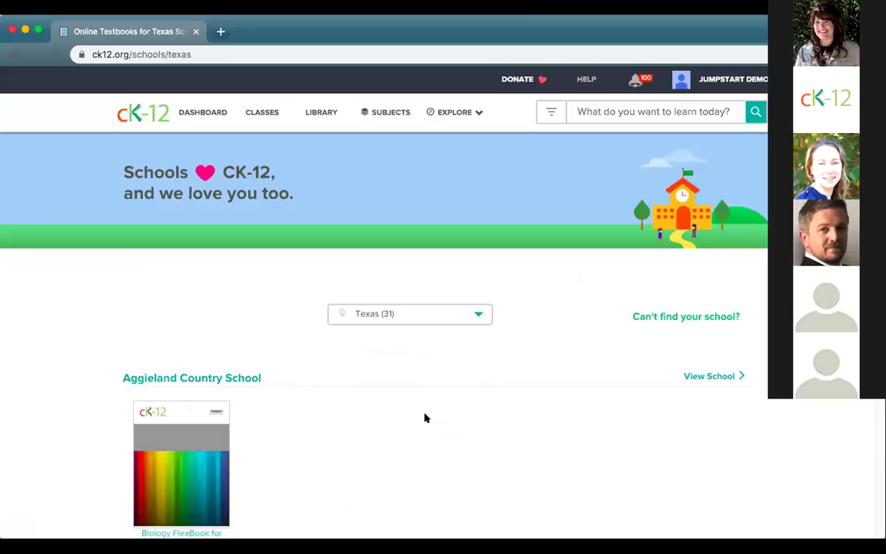
{"action": "scroll", "coordinate": [424, 417], "scroll_direction": "down", "scroll_amount": 20}
{"action": "scroll", "coordinate": [424, 418], "scroll_direction": "down", "scroll_amount": 20}
{"action": "scroll", "coordinate": [424, 418], "scroll_direction": "down", "scroll_amount": 15}
{"action": "scroll", "coordinate": [424, 417], "scroll_direction": "down", "scroll_amount": 8}
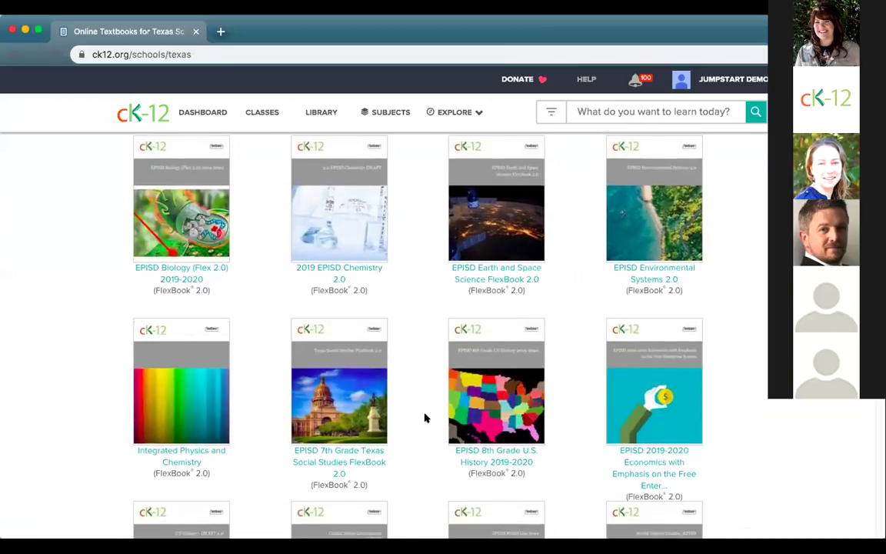
{"action": "scroll", "coordinate": [650, 265], "scroll_direction": "down", "scroll_amount": 3}
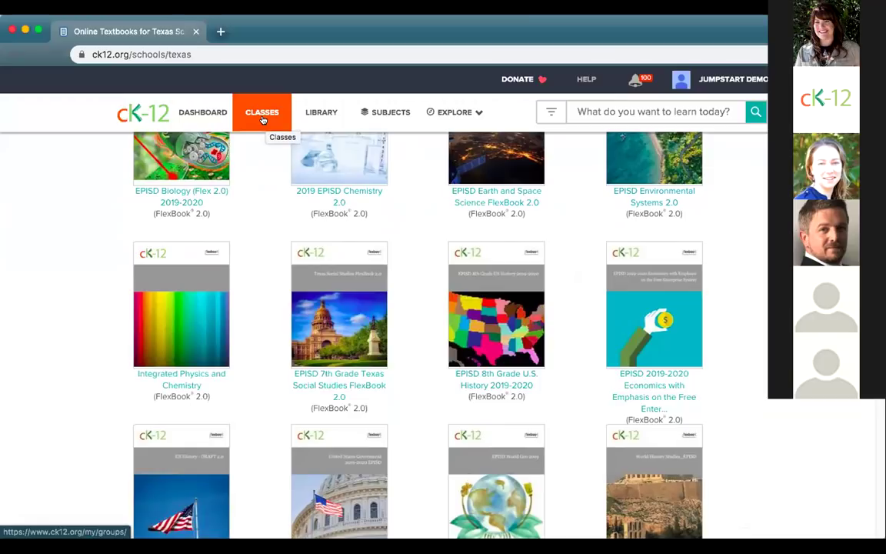
Step: Open the Winter 2020 class's Assignments, showing Introducing Percentages due 03/20/2020
{"action": "left_click", "coordinate": [263, 116]}
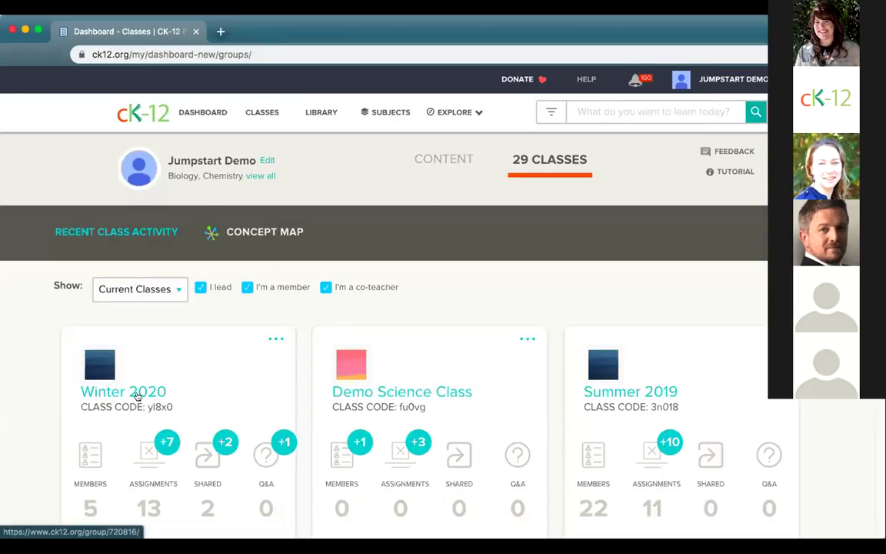
{"action": "left_click", "coordinate": [137, 394]}
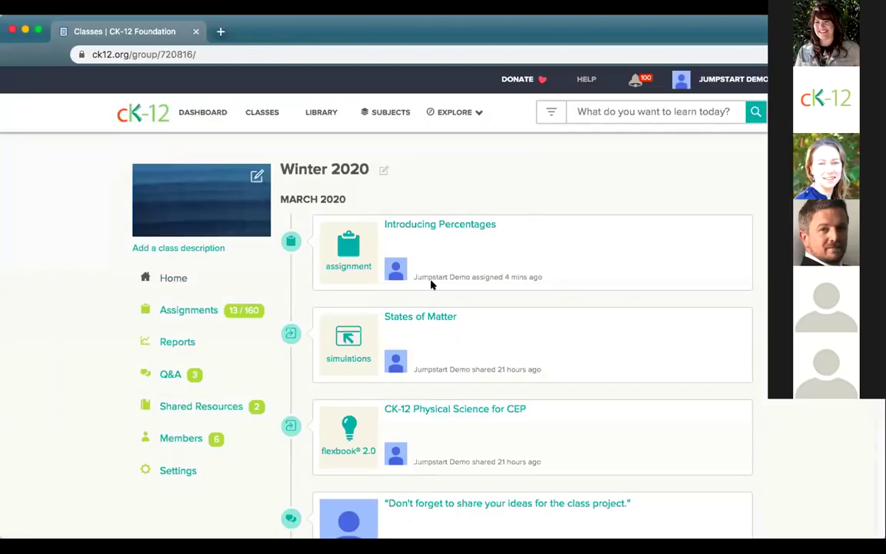
{"action": "left_click", "coordinate": [177, 314]}
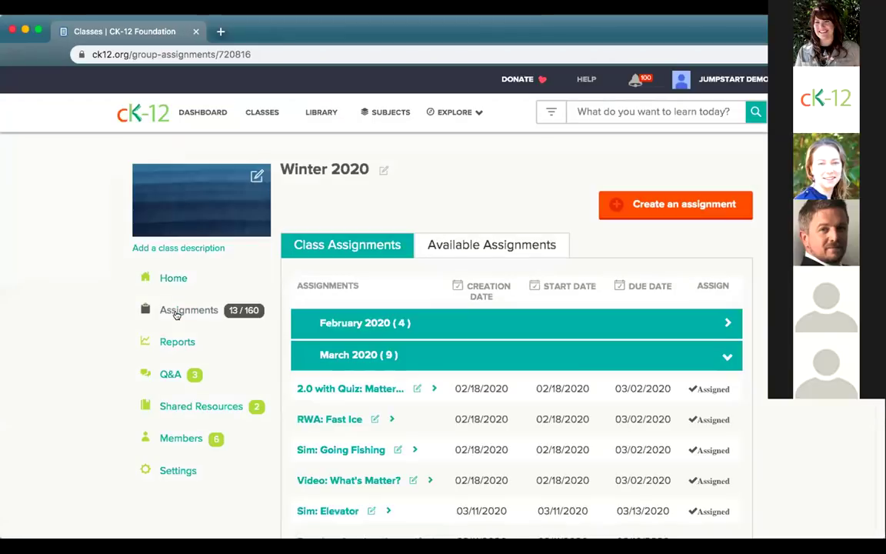
{"action": "scroll", "coordinate": [827, 426], "scroll_direction": "down", "scroll_amount": 4}
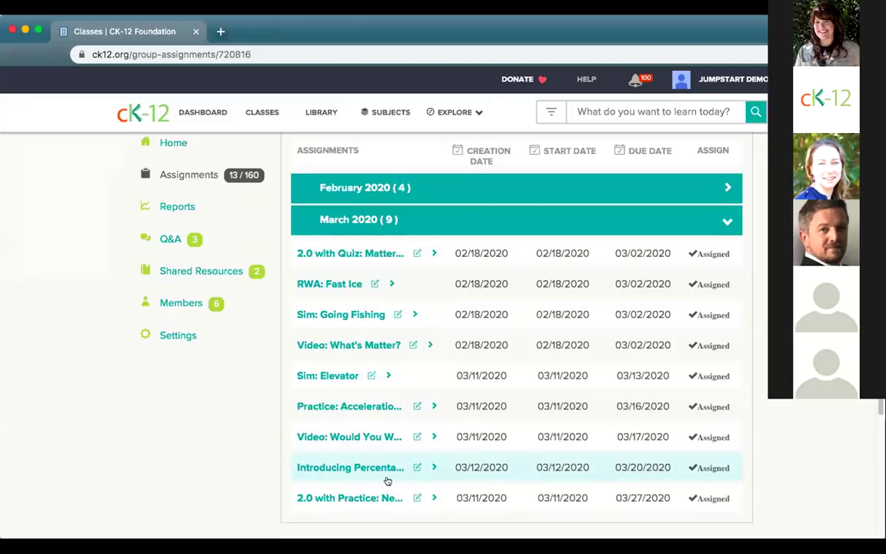
Step: Look over the March 2020 assignments, then open the Winter 2020 class Reports
{"action": "scroll", "coordinate": [435, 504], "scroll_direction": "down", "scroll_amount": 1}
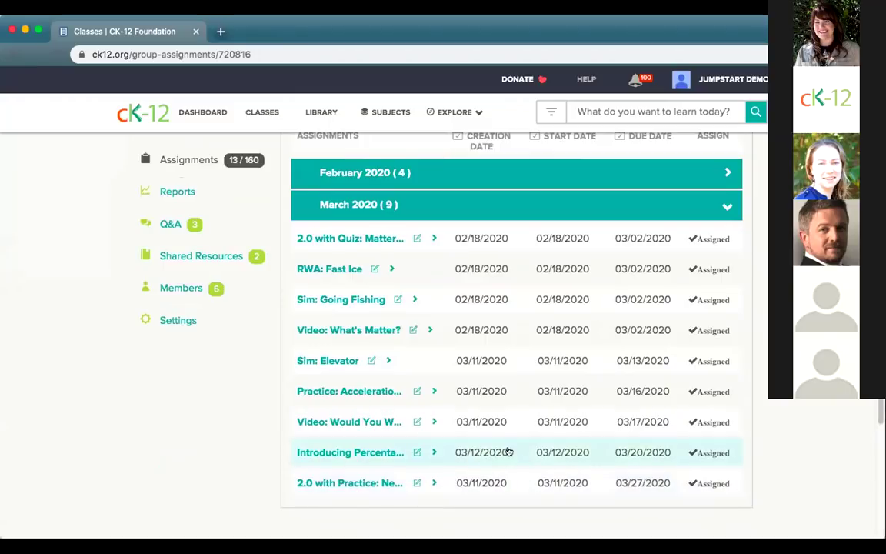
{"action": "scroll", "coordinate": [539, 460], "scroll_direction": "up", "scroll_amount": 2}
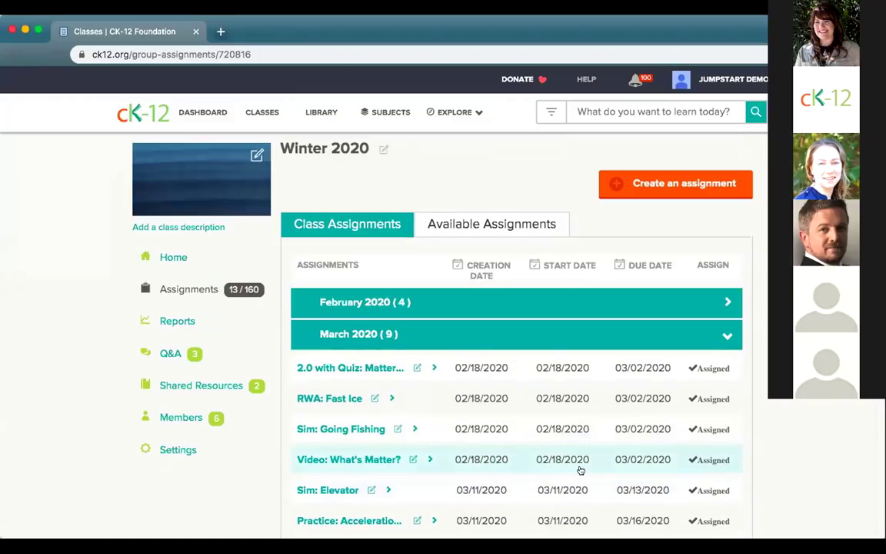
{"action": "left_click", "coordinate": [177, 322]}
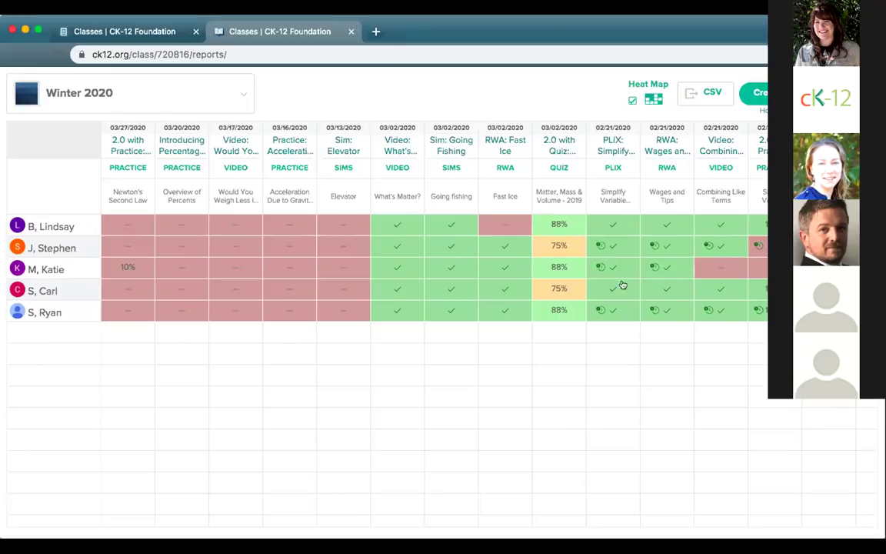
Step: Review a student's Fast Ice submission date and the first student's 88% quiz report
{"action": "left_click", "coordinate": [506, 248]}
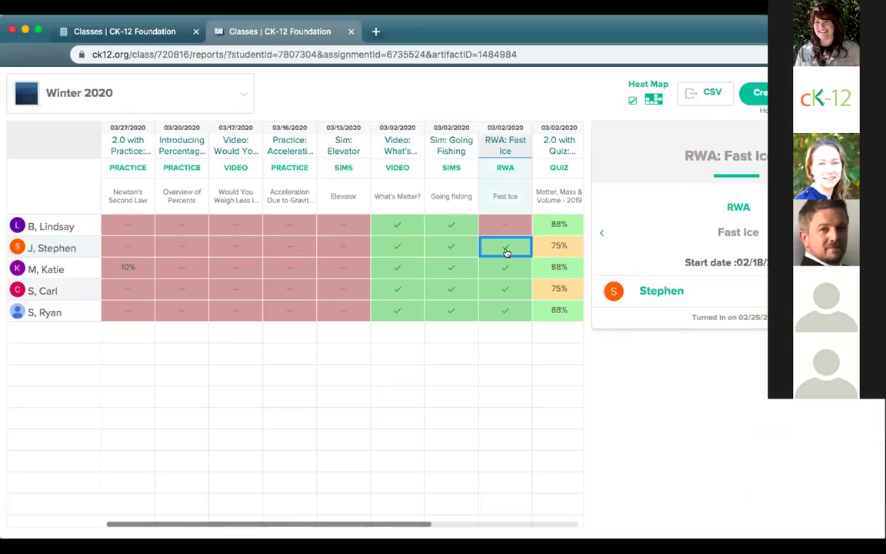
{"action": "left_click_drag", "start_coordinate": [766, 317], "coordinate": [681, 315]}
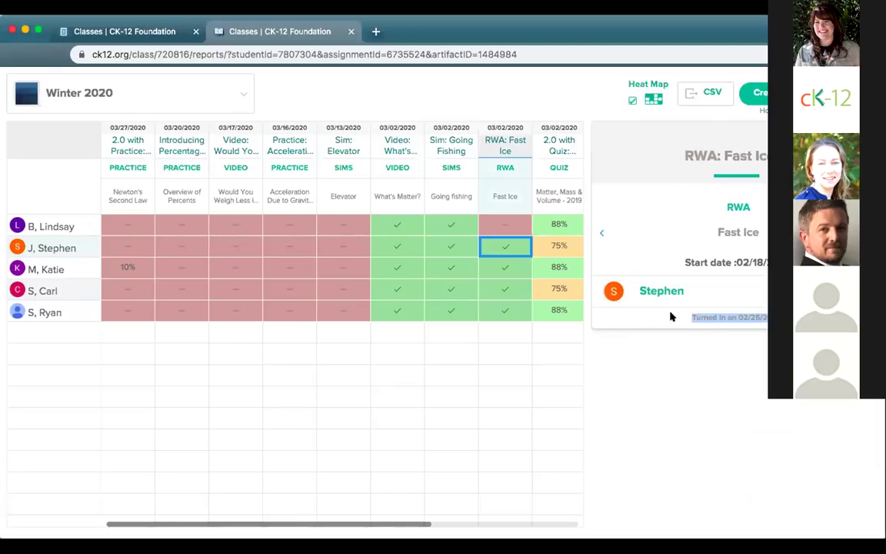
{"action": "left_click", "coordinate": [552, 226]}
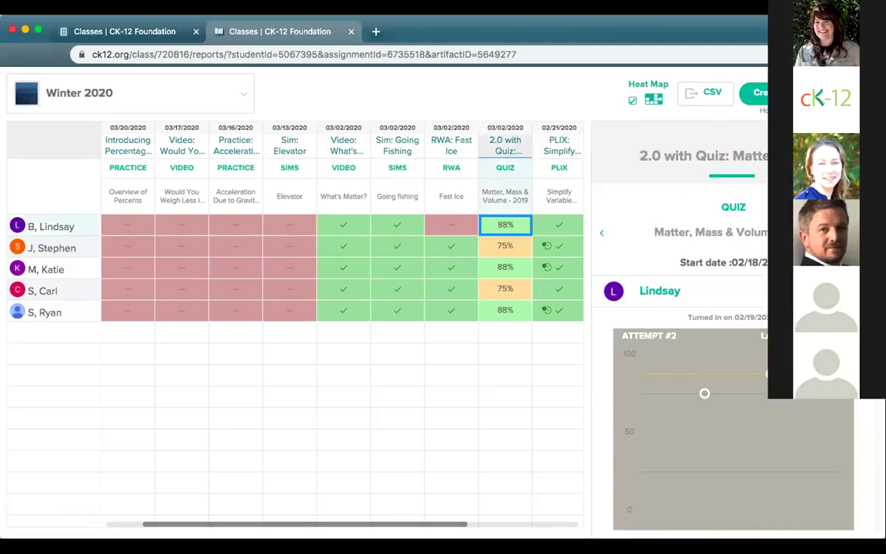
{"action": "scroll", "coordinate": [681, 331], "scroll_direction": "down", "scroll_amount": 10}
{"action": "scroll", "coordinate": [681, 331], "scroll_direction": "down", "scroll_amount": 3}
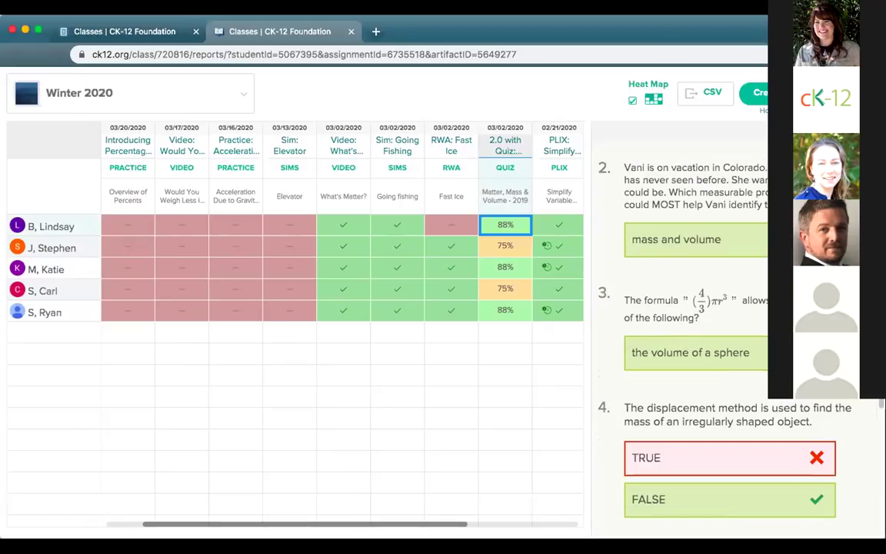
{"action": "scroll", "coordinate": [681, 331], "scroll_direction": "up", "scroll_amount": 8}
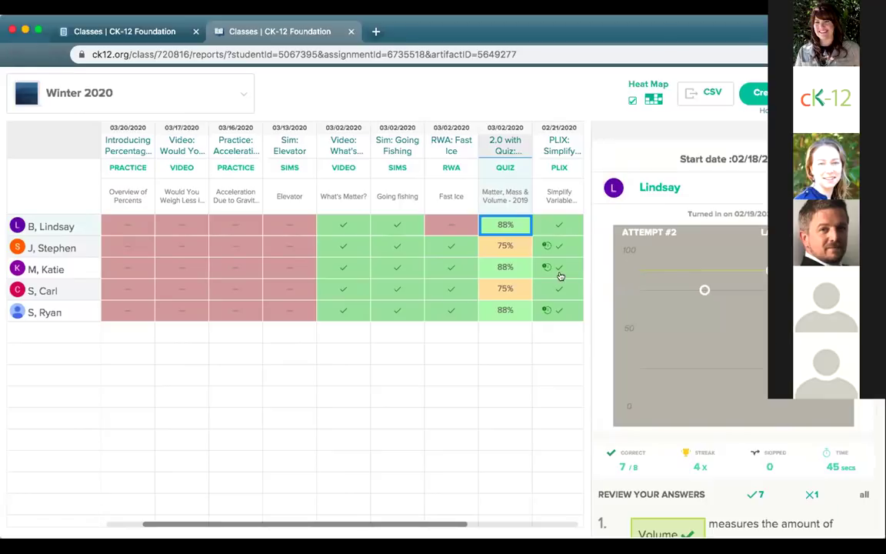
Step: Check practice reports, including a 100% score and an unscored student whose work needs turning in
{"action": "left_click", "coordinate": [570, 219]}
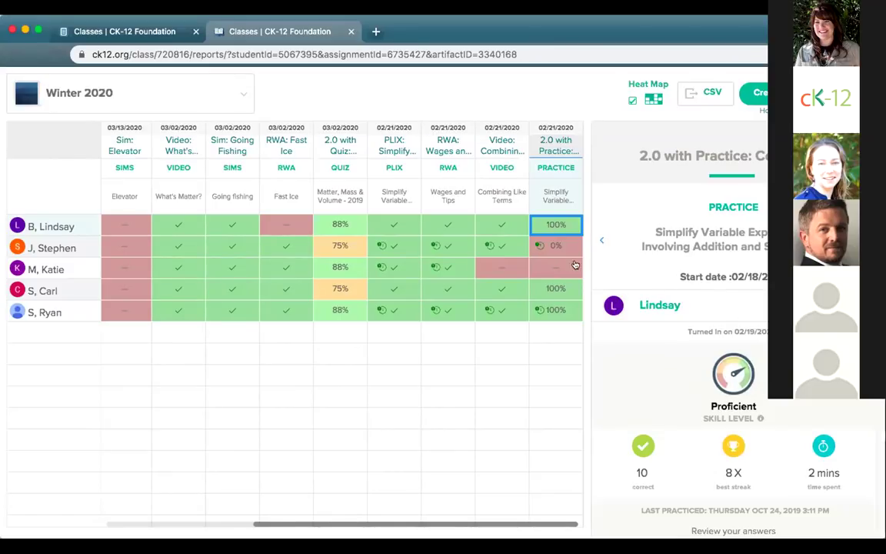
{"action": "left_click", "coordinate": [552, 287]}
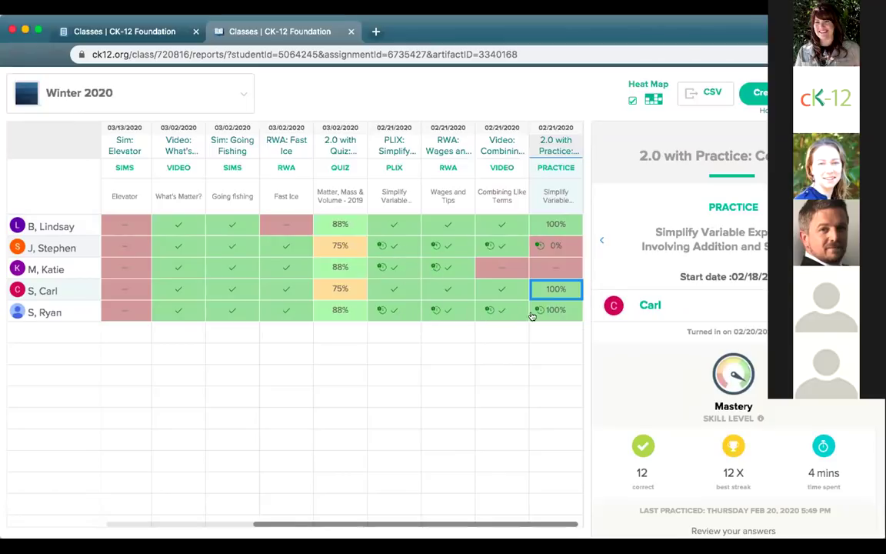
{"action": "left_click", "coordinate": [555, 267]}
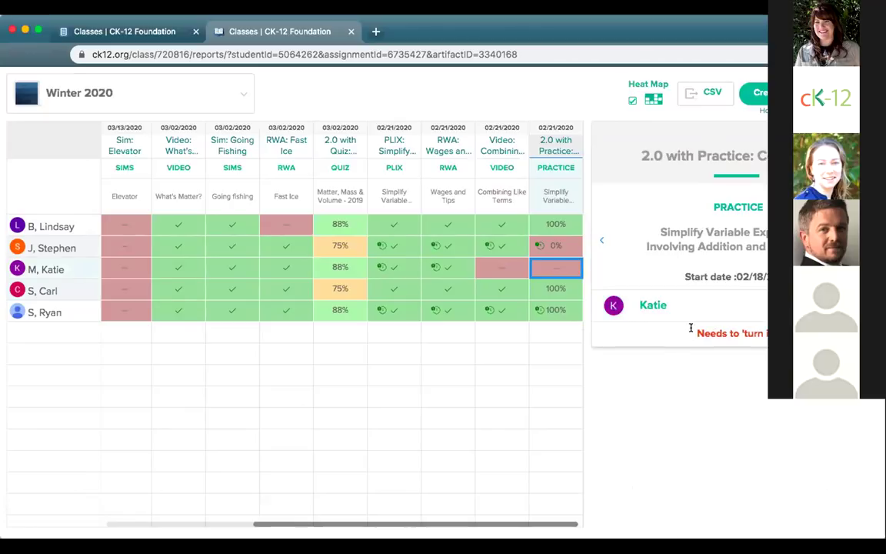
{"action": "left_click_drag", "start_coordinate": [637, 330], "coordinate": [765, 335]}
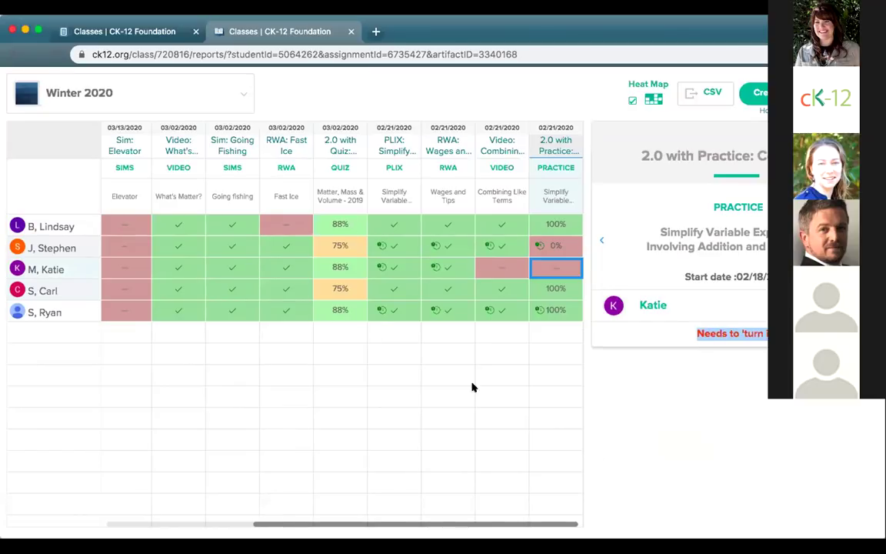
Step: Download the Winter 2020 class report as CSV and close the reports tab
{"action": "left_click", "coordinate": [706, 99]}
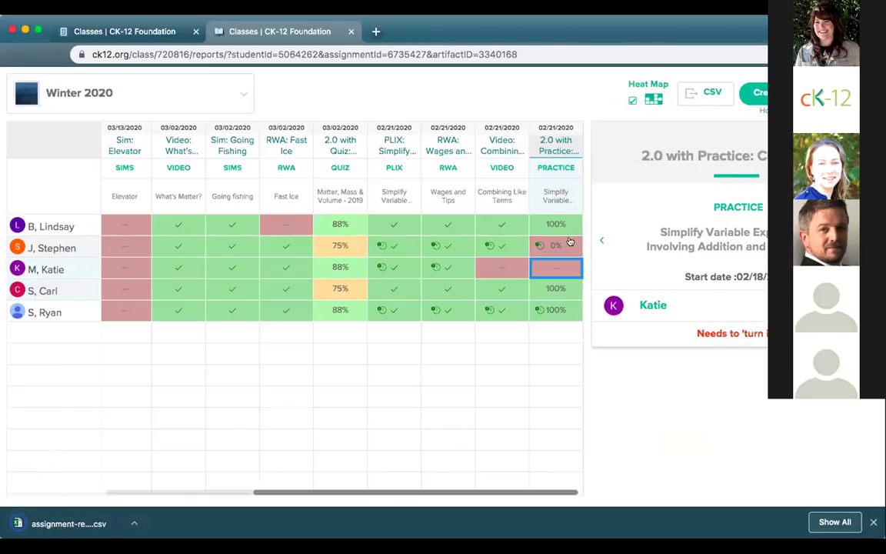
{"action": "left_click", "coordinate": [351, 32]}
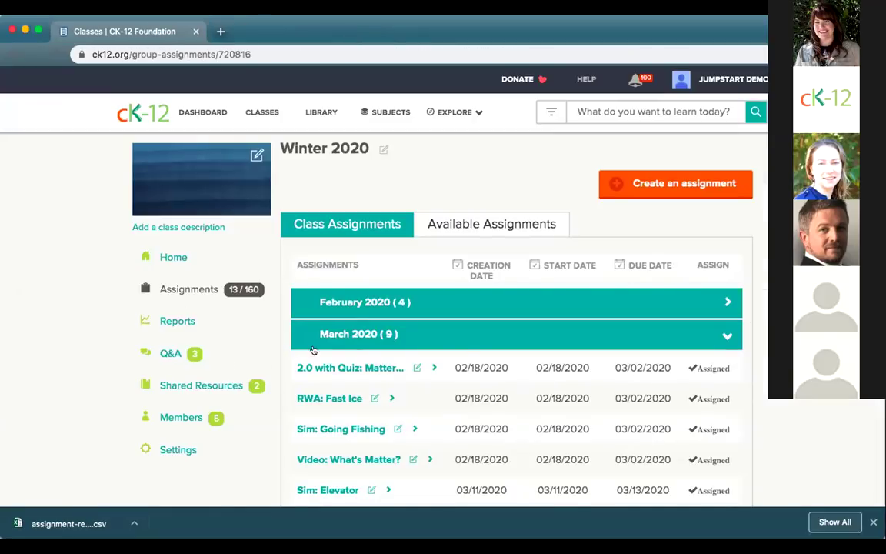
Step: Expand February 2020's Practice: Combining Like Terms assignment and follow its 3.1 lesson link
{"action": "scroll", "coordinate": [497, 365], "scroll_direction": "down", "scroll_amount": 2}
{"action": "left_click", "coordinate": [396, 240]}
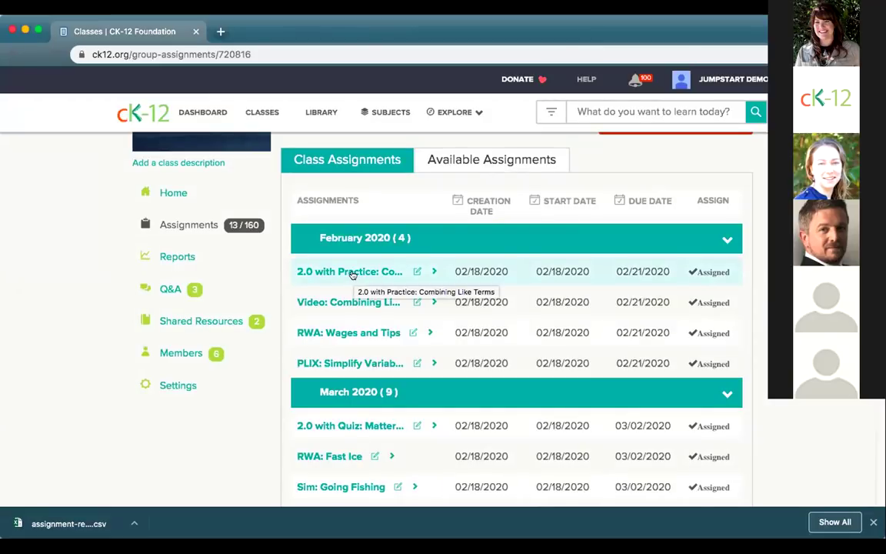
{"action": "left_click", "coordinate": [352, 273]}
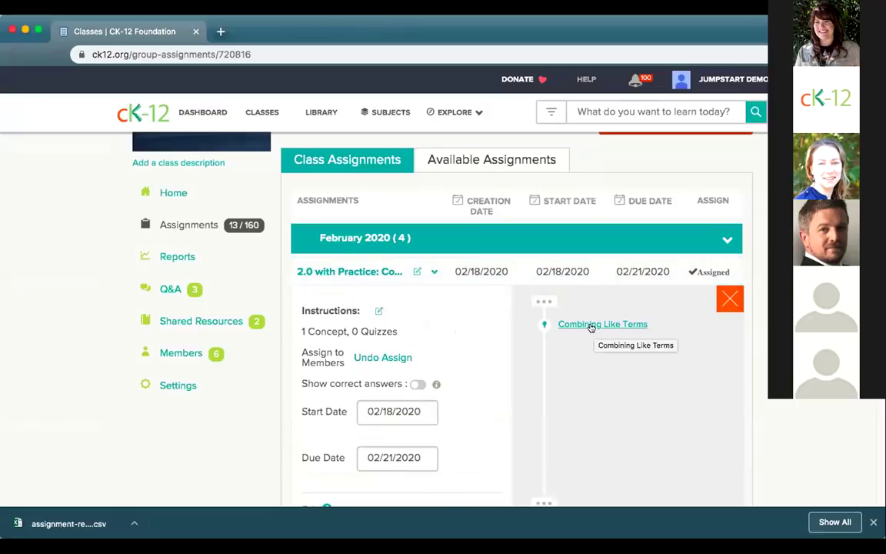
{"action": "left_click", "coordinate": [590, 325]}
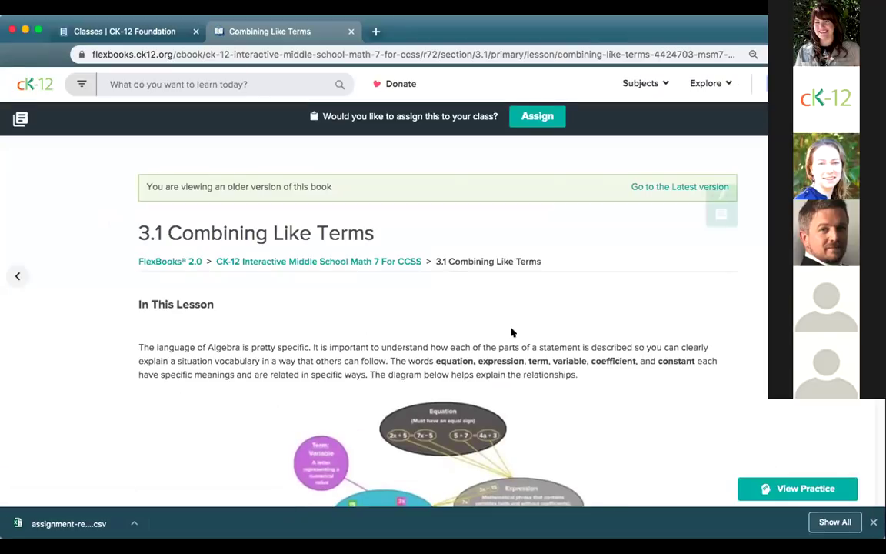
Step: Preview and dismiss the Combining Like Terms adaptive practice, then show the lesson's Tools panel
{"action": "scroll", "coordinate": [481, 440], "scroll_direction": "down", "scroll_amount": 5}
{"action": "scroll", "coordinate": [480, 441], "scroll_direction": "down", "scroll_amount": 5}
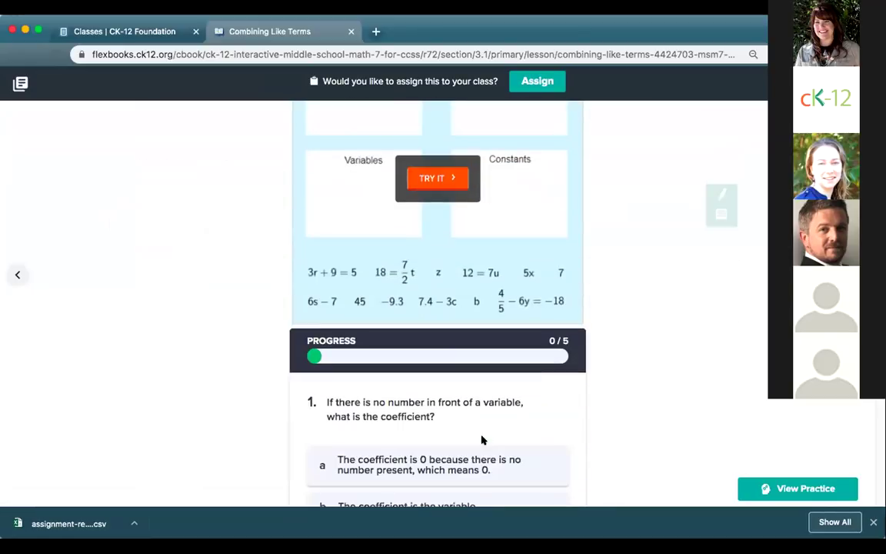
{"action": "left_click", "coordinate": [778, 487]}
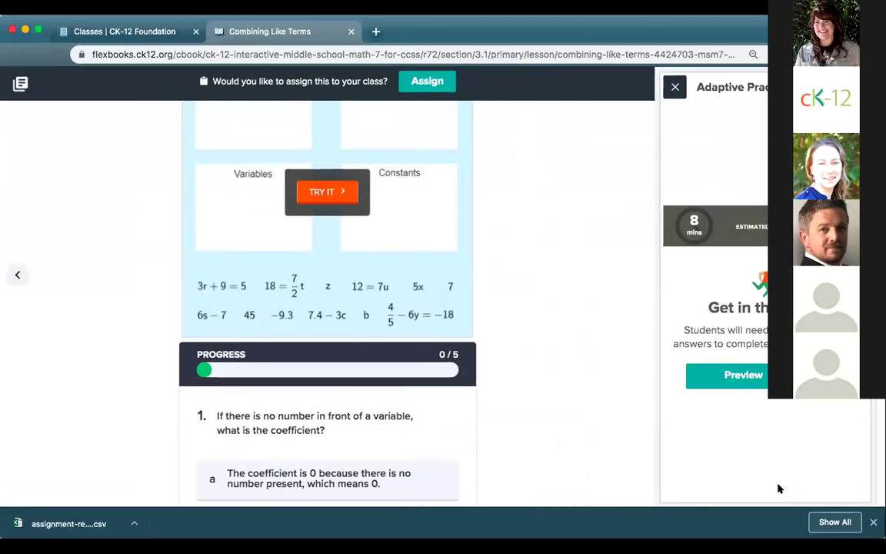
{"action": "left_click", "coordinate": [675, 87]}
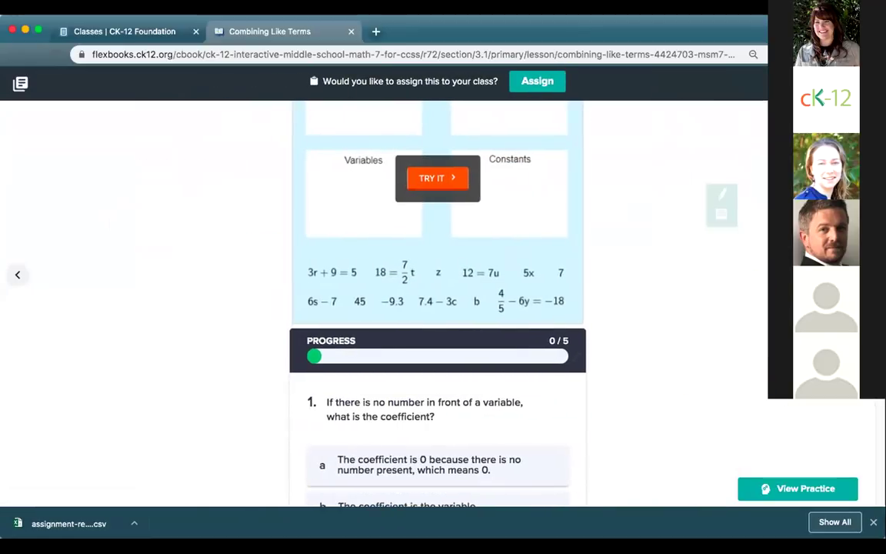
{"action": "left_click", "coordinate": [721, 204]}
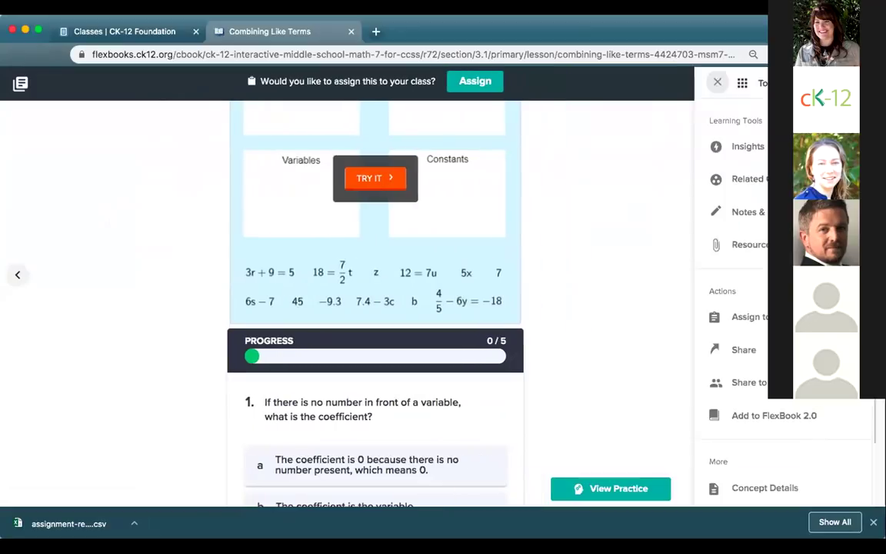
Step: Show Insights for the Winter 2020 class and read the first student's lesson progress
{"action": "left_click", "coordinate": [740, 146]}
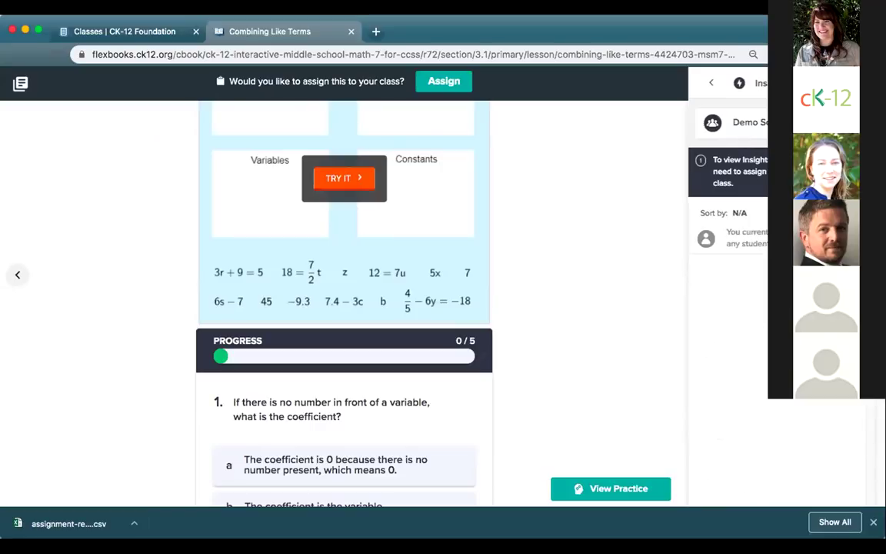
{"action": "left_click", "coordinate": [754, 122]}
{"action": "left_click", "coordinate": [739, 188]}
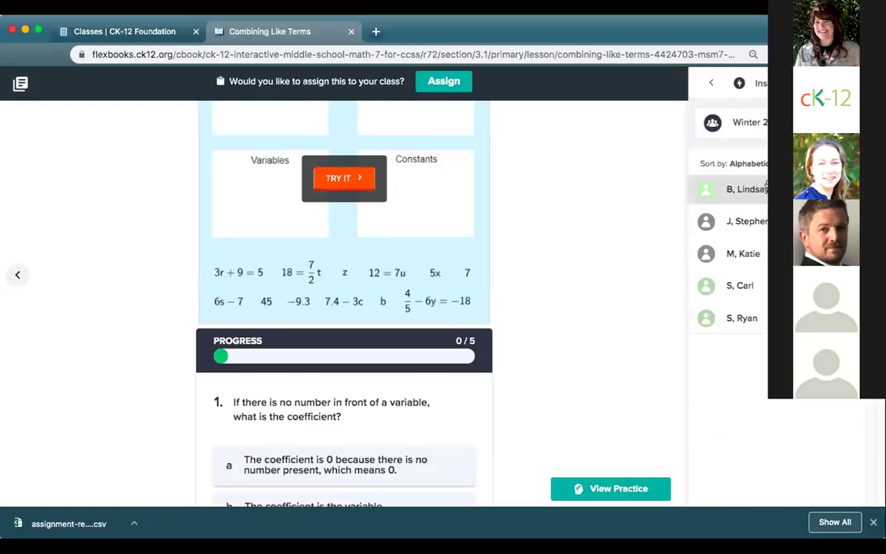
{"action": "left_click", "coordinate": [766, 186]}
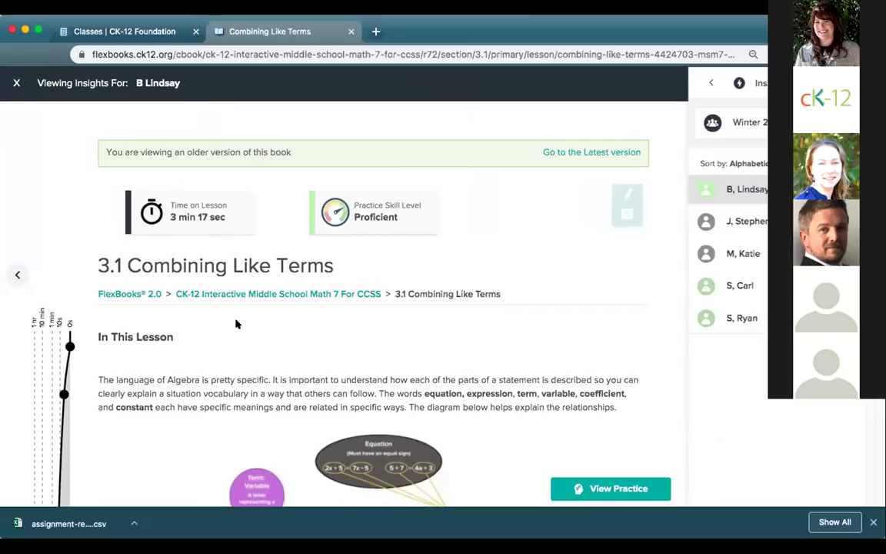
{"action": "scroll", "coordinate": [132, 316], "scroll_direction": "down", "scroll_amount": 3}
{"action": "scroll", "coordinate": [127, 430], "scroll_direction": "down", "scroll_amount": 6}
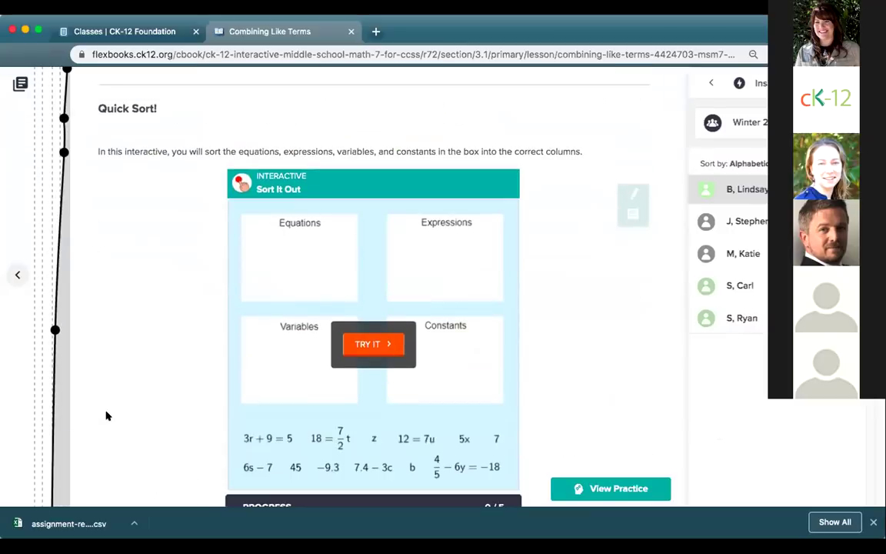
{"action": "scroll", "coordinate": [105, 414], "scroll_direction": "down", "scroll_amount": 3}
{"action": "scroll", "coordinate": [107, 435], "scroll_direction": "down", "scroll_amount": 3}
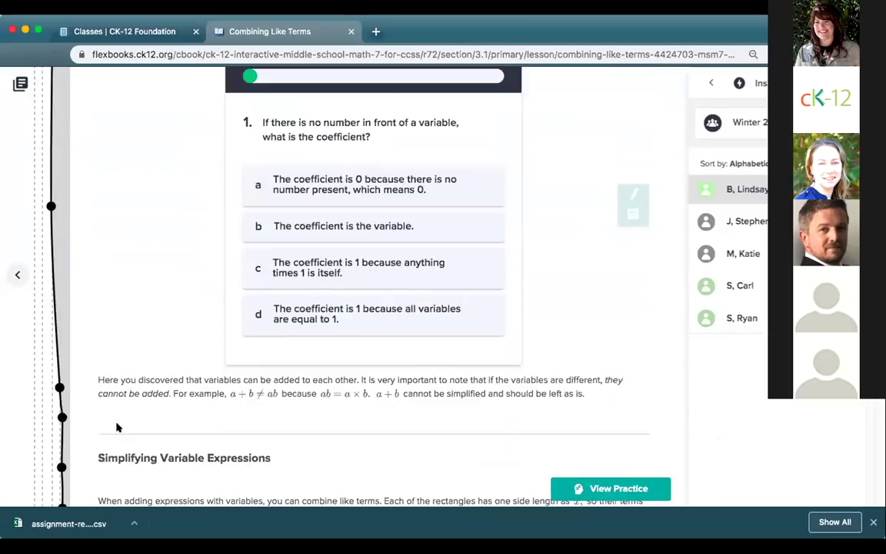
{"action": "scroll", "coordinate": [117, 427], "scroll_direction": "down", "scroll_amount": 9}
{"action": "scroll", "coordinate": [120, 425], "scroll_direction": "up", "scroll_amount": 11}
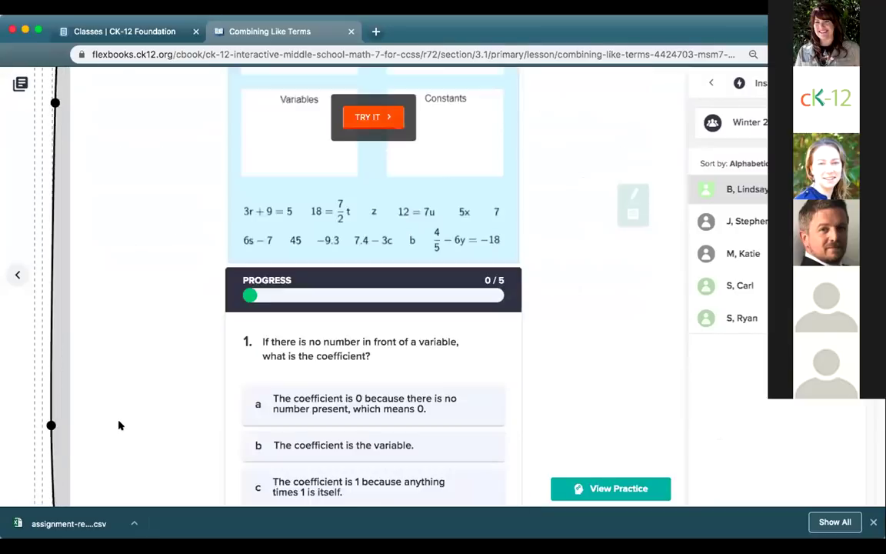
{"action": "scroll", "coordinate": [119, 426], "scroll_direction": "up", "scroll_amount": 15}
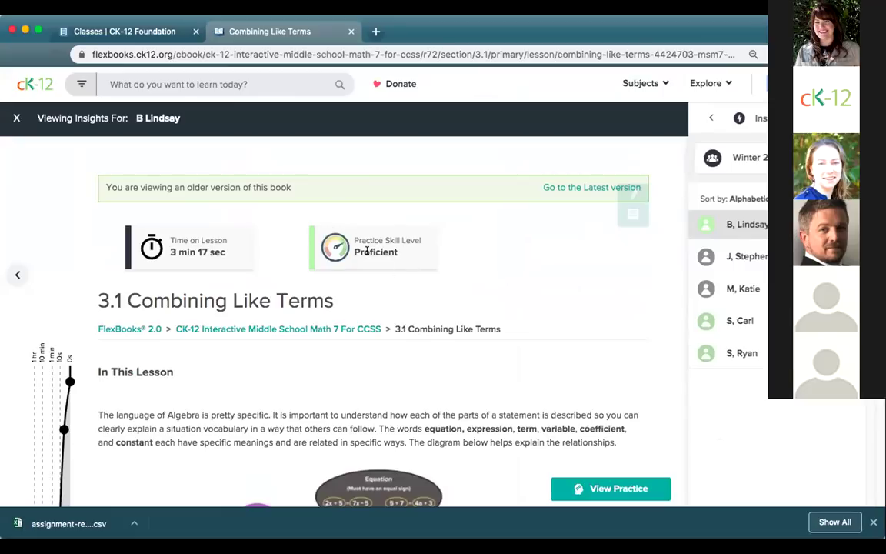
Step: Review the second, third and fourth students' insights, then close Insights and the lesson tab
{"action": "left_click", "coordinate": [759, 258]}
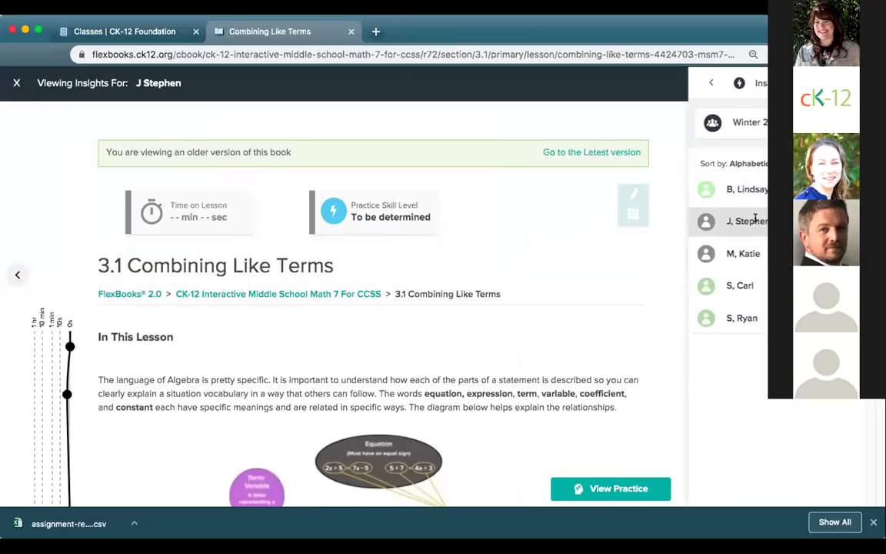
{"action": "left_click", "coordinate": [707, 253]}
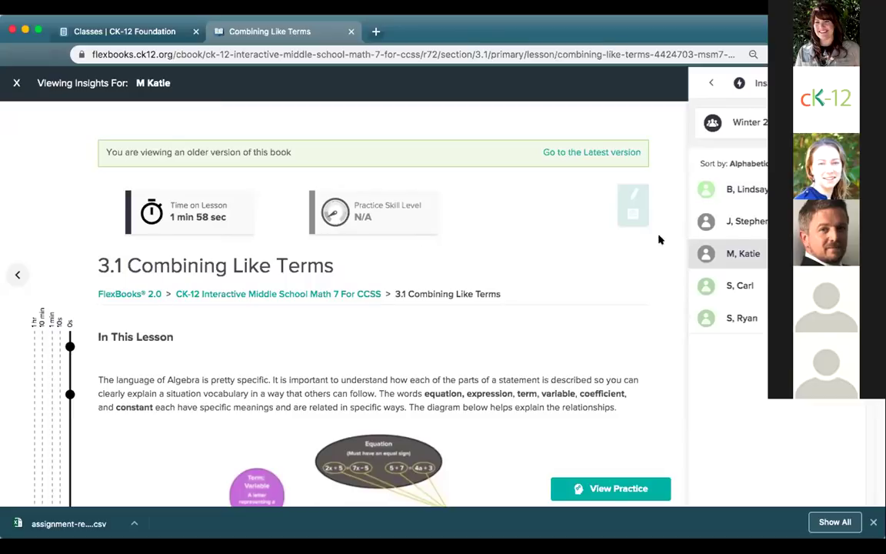
{"action": "left_click", "coordinate": [761, 287]}
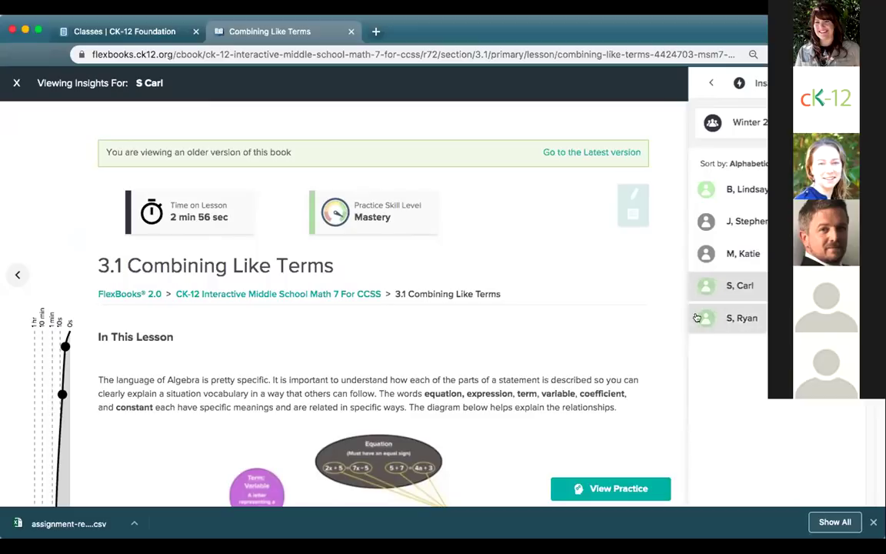
{"action": "left_click", "coordinate": [15, 82]}
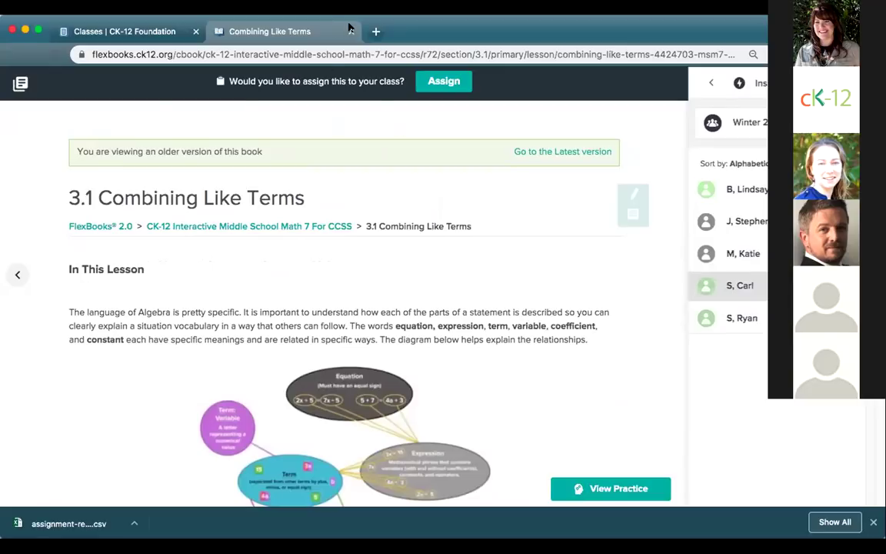
{"action": "left_click", "coordinate": [350, 31]}
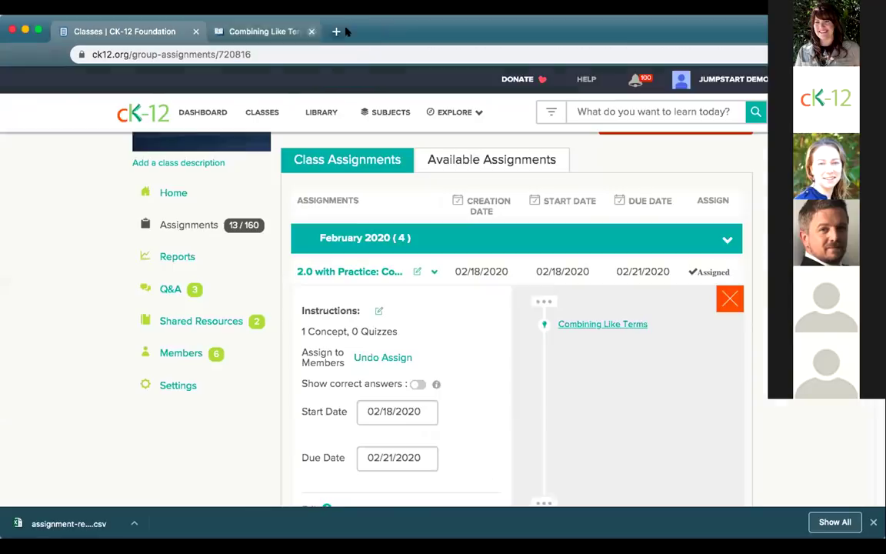
Step: From the teacher home page, open Life Science under Science in 'What Do You Want to Teach Today?'
{"action": "left_click", "coordinate": [168, 102]}
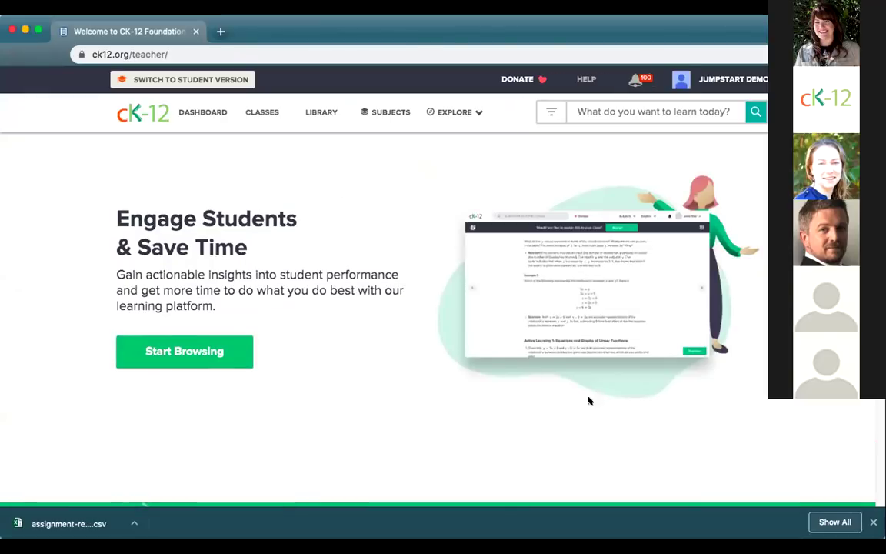
{"action": "scroll", "coordinate": [589, 401], "scroll_direction": "down", "scroll_amount": 6}
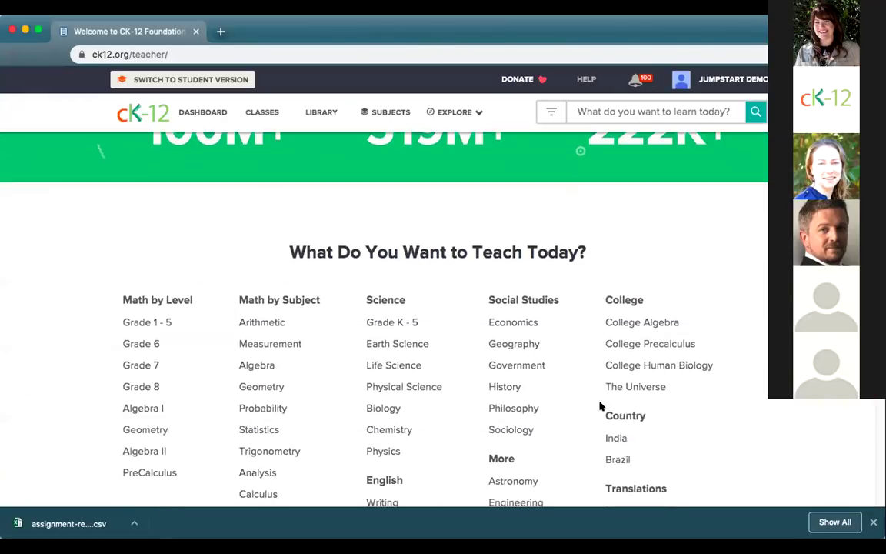
{"action": "scroll", "coordinate": [600, 406], "scroll_direction": "down", "scroll_amount": 1}
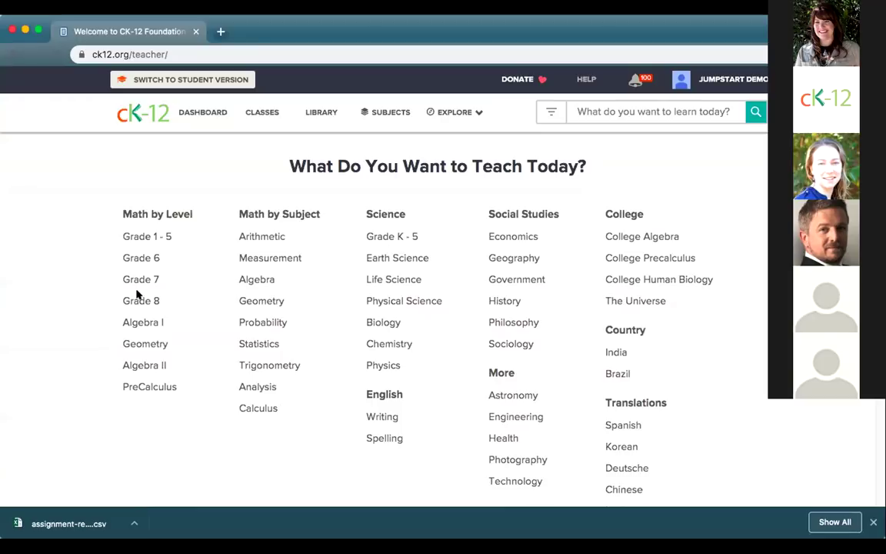
{"action": "left_click", "coordinate": [384, 279]}
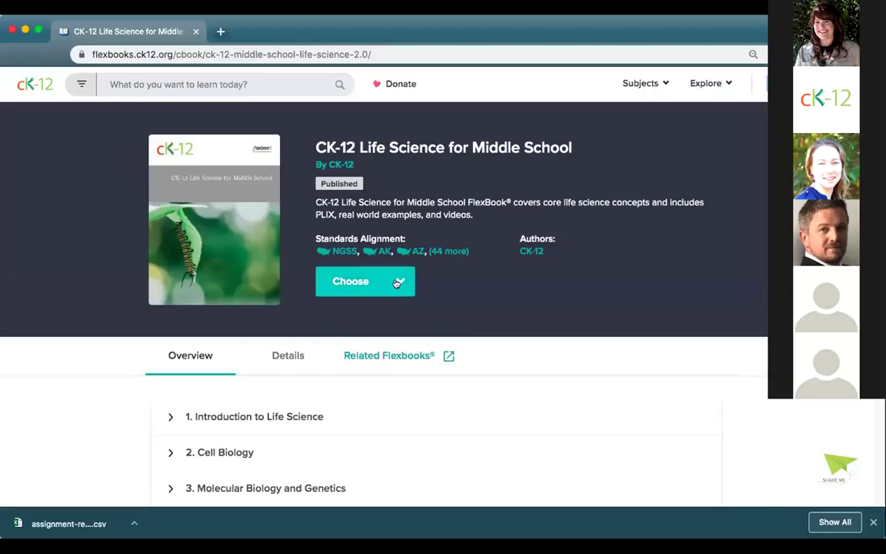
Step: Choose Customize for Life Science for Middle School to get an editable copy
{"action": "left_click", "coordinate": [398, 283]}
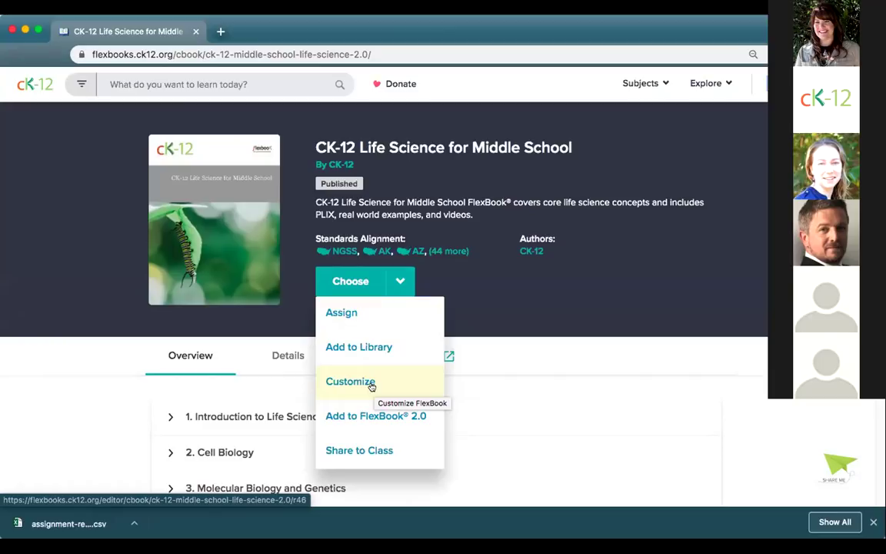
{"action": "left_click", "coordinate": [372, 386]}
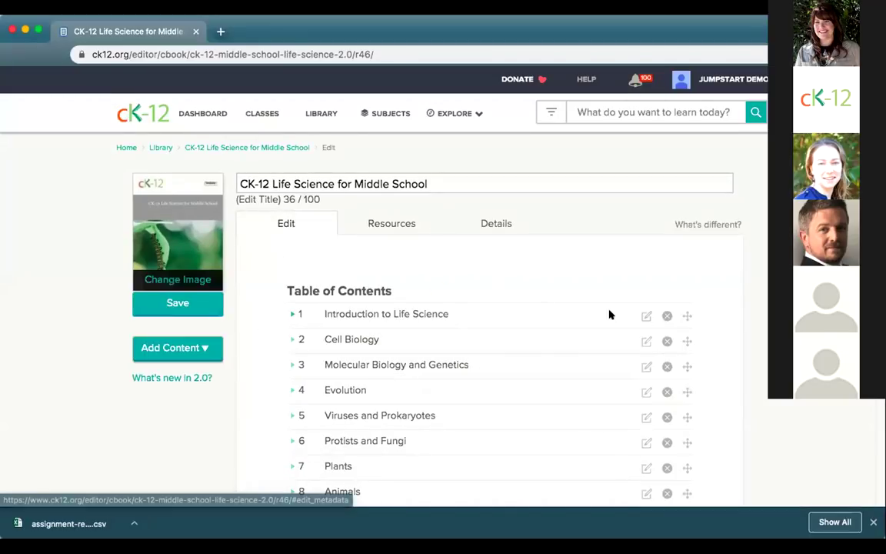
Step: Remove the Protists and Fungi chapter, move Plants below Animals and Innate below Learned Behavior
{"action": "scroll", "coordinate": [648, 408], "scroll_direction": "down", "scroll_amount": 2}
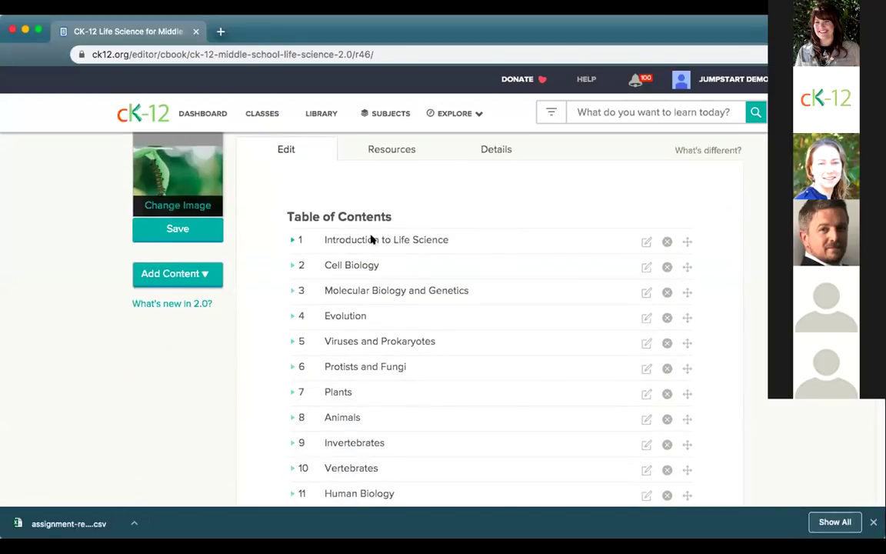
{"action": "scroll", "coordinate": [568, 427], "scroll_direction": "down", "scroll_amount": 2}
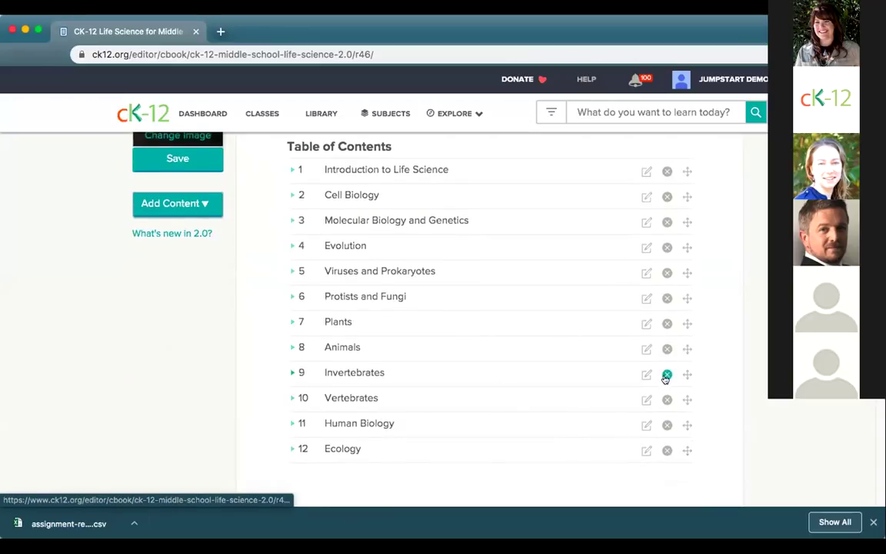
{"action": "left_click", "coordinate": [665, 297]}
{"action": "left_click", "coordinate": [445, 329]}
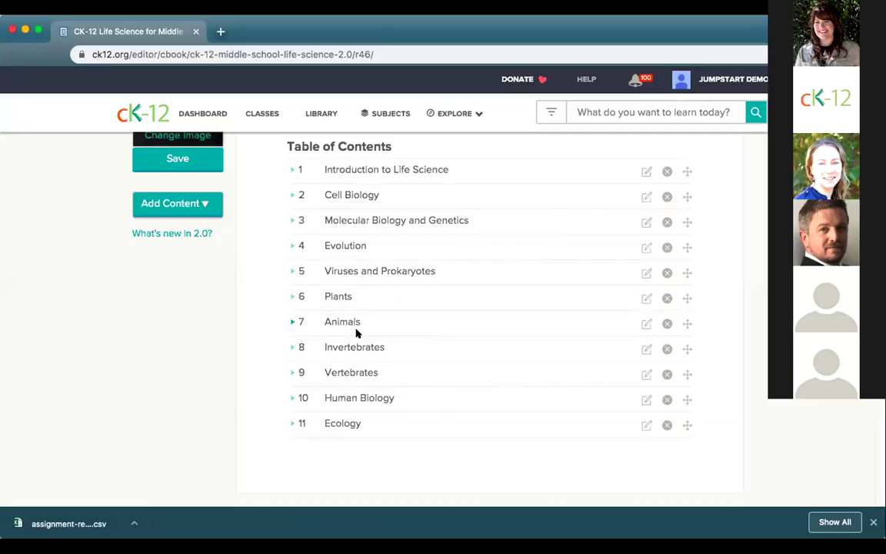
{"action": "mouse_move", "coordinate": [687, 300]}
{"action": "left_mouse_down"}
{"action": "mouse_move", "coordinate": [684, 317]}
{"action": "mouse_move", "coordinate": [682, 292]}
{"action": "left_mouse_up"}
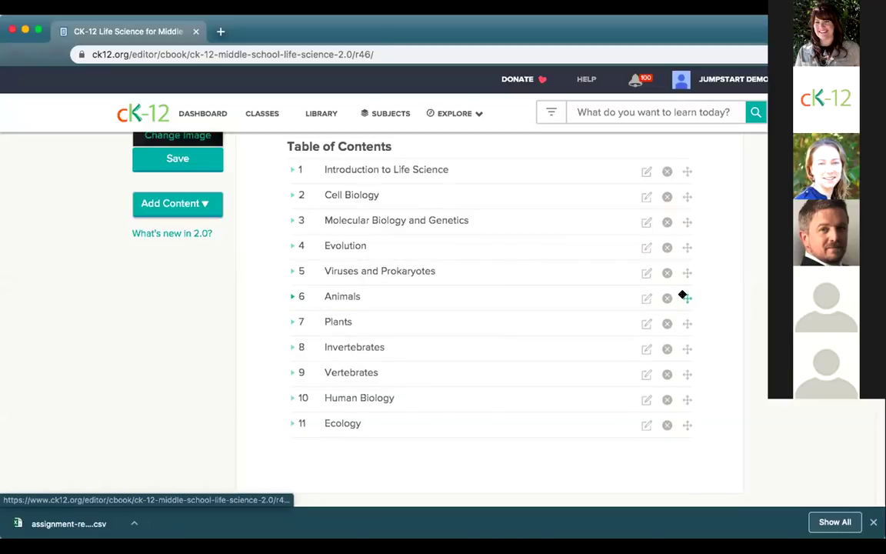
{"action": "left_click", "coordinate": [293, 297]}
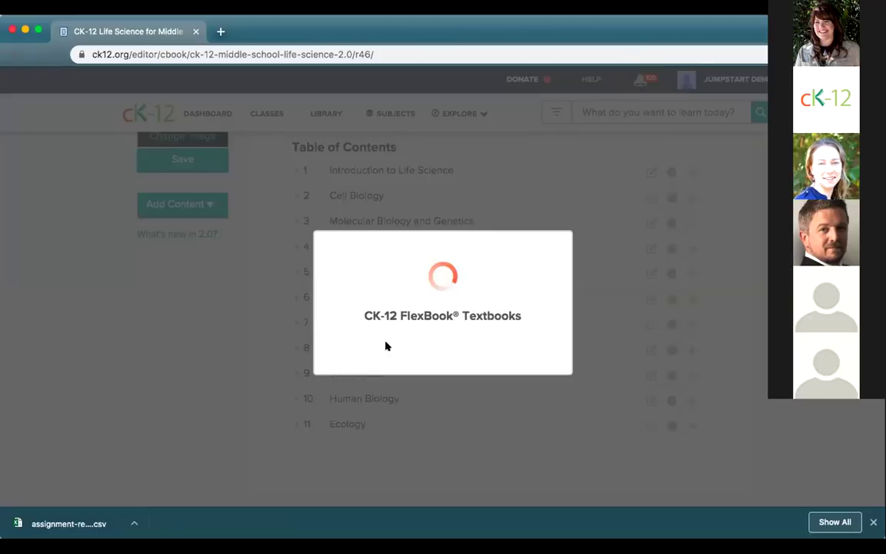
{"action": "left_click_drag", "start_coordinate": [683, 350], "coordinate": [680, 388]}
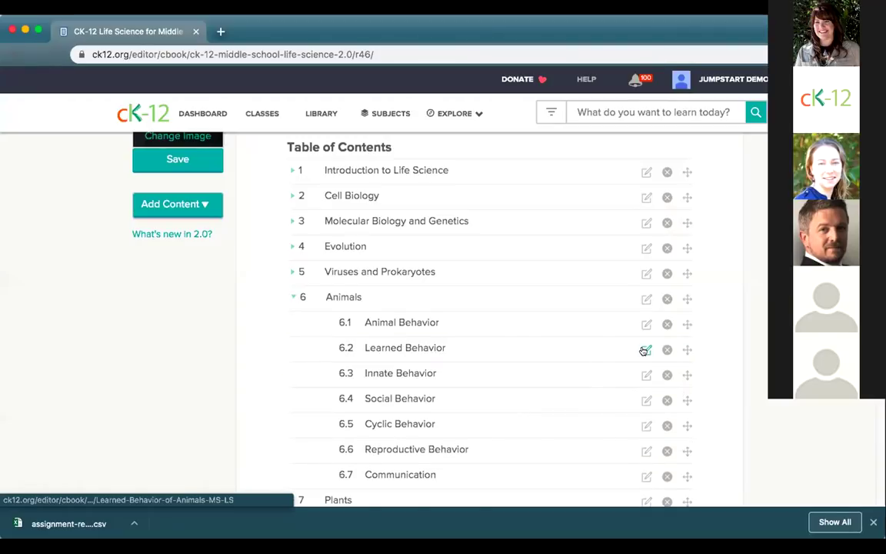
Step: Retitle the book 'Demo Life Science for Middle School' and open 6.2 Learned Behavior for editing
{"action": "scroll", "coordinate": [619, 345], "scroll_direction": "up", "scroll_amount": 5}
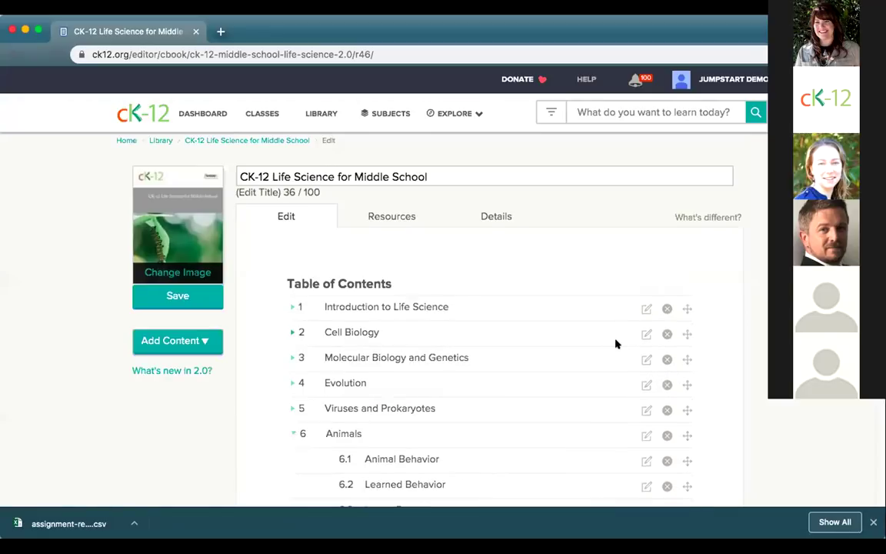
{"action": "left_click_drag", "start_coordinate": [268, 183], "coordinate": [240, 185]}
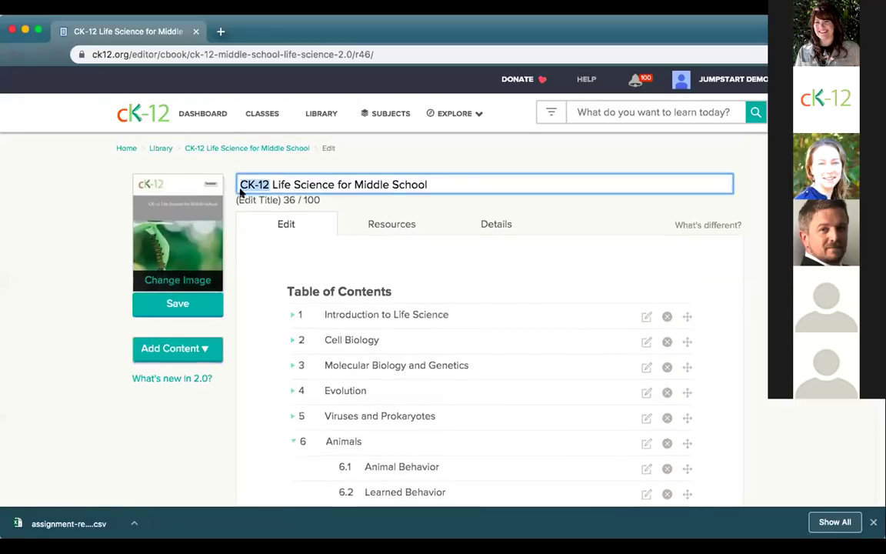
{"action": "type", "text": "Demo"}
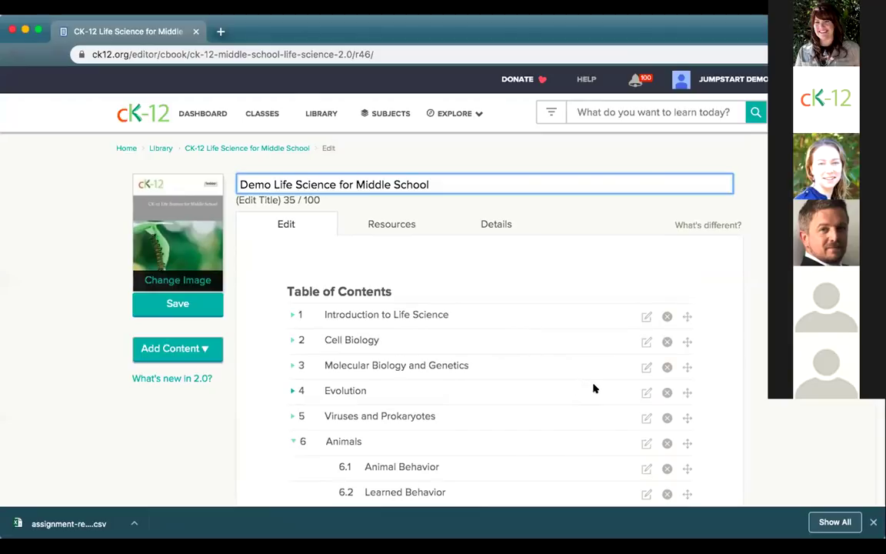
{"action": "scroll", "coordinate": [693, 392], "scroll_direction": "down", "scroll_amount": 1}
{"action": "scroll", "coordinate": [714, 396], "scroll_direction": "down", "scroll_amount": 5}
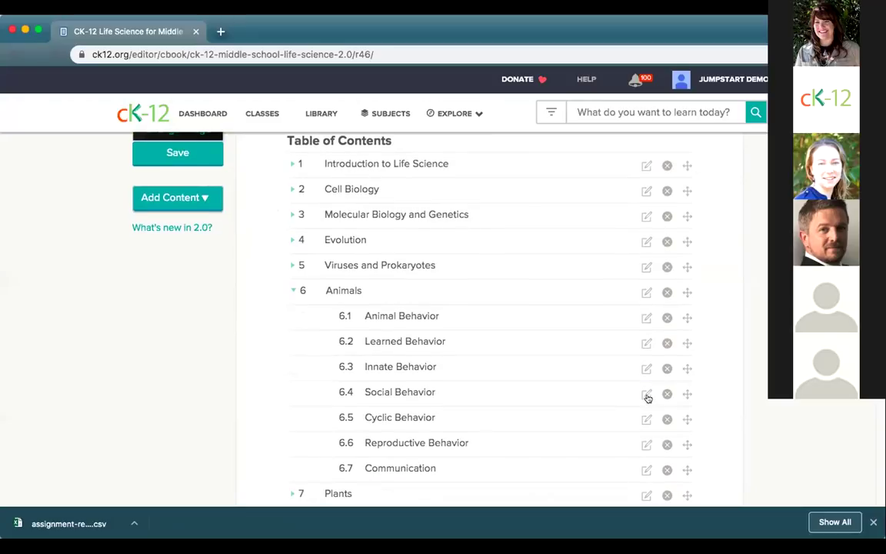
{"action": "left_click", "coordinate": [645, 346]}
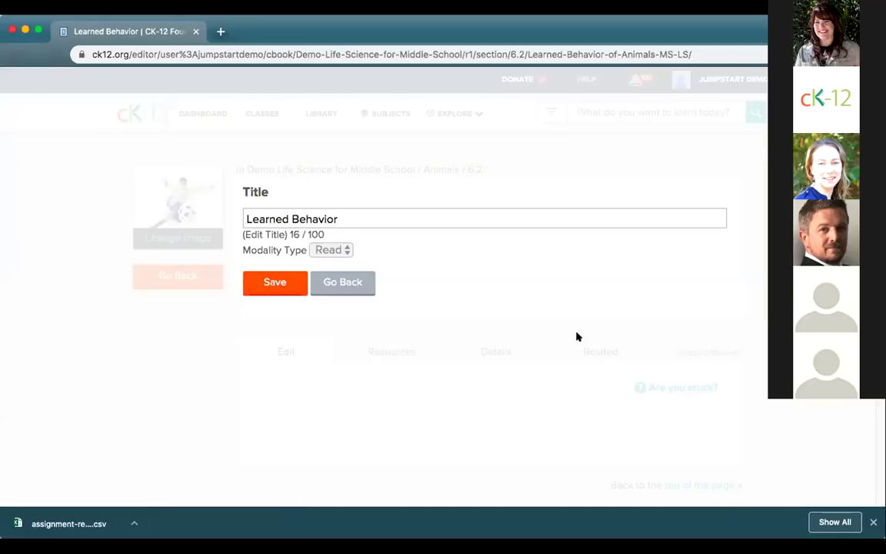
Step: Save the Learned Behavior lesson, select the end of its sport paragraph, and go to the Library
{"action": "left_click", "coordinate": [273, 283]}
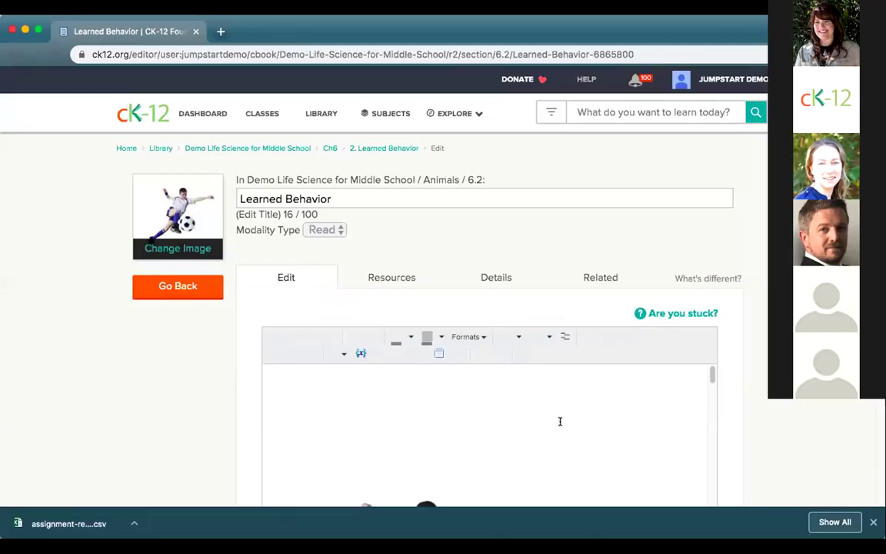
{"action": "scroll", "coordinate": [767, 389], "scroll_direction": "down", "scroll_amount": 1}
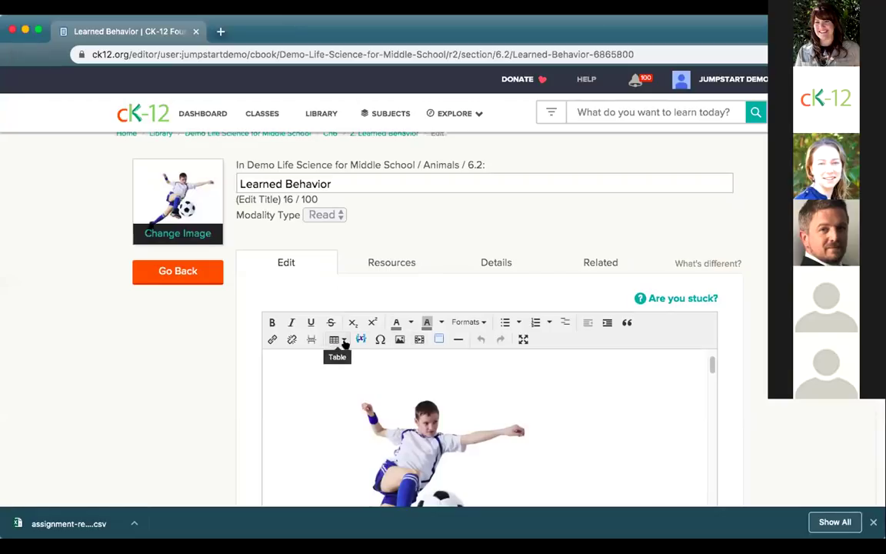
{"action": "scroll", "coordinate": [615, 397], "scroll_direction": "down", "scroll_amount": 5}
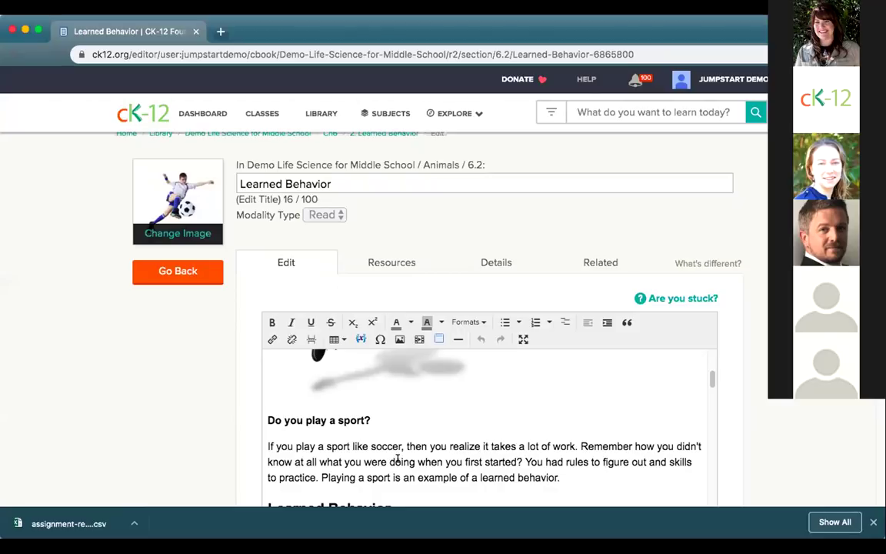
{"action": "left_click_drag", "start_coordinate": [398, 460], "coordinate": [511, 487]}
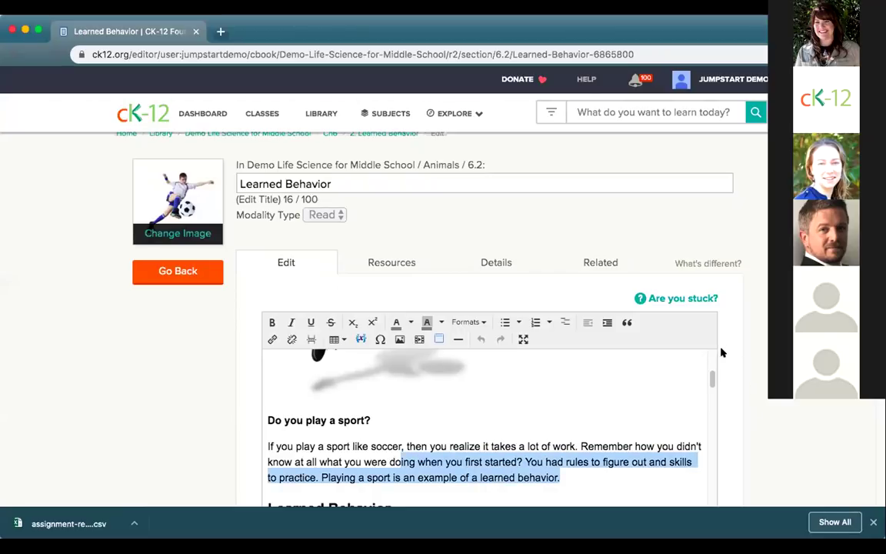
{"action": "scroll", "coordinate": [653, 316], "scroll_direction": "up", "scroll_amount": 1}
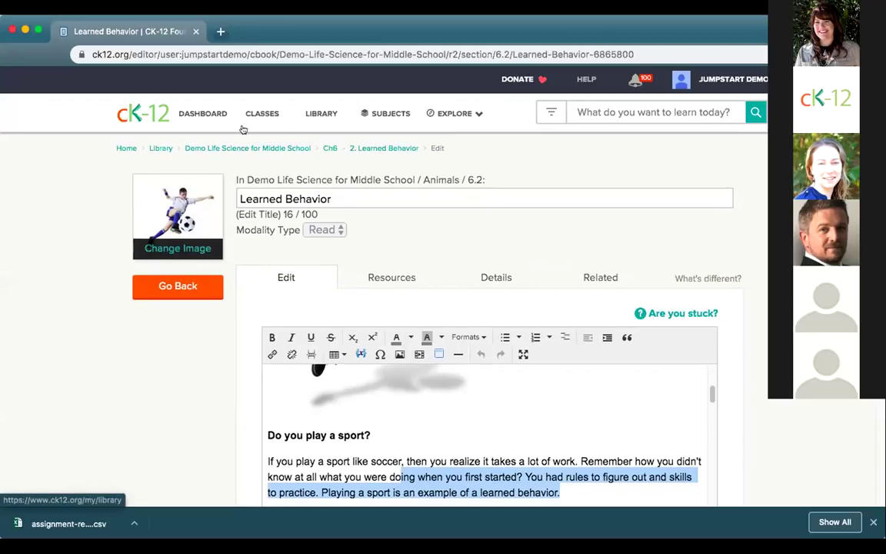
{"action": "left_click", "coordinate": [316, 115]}
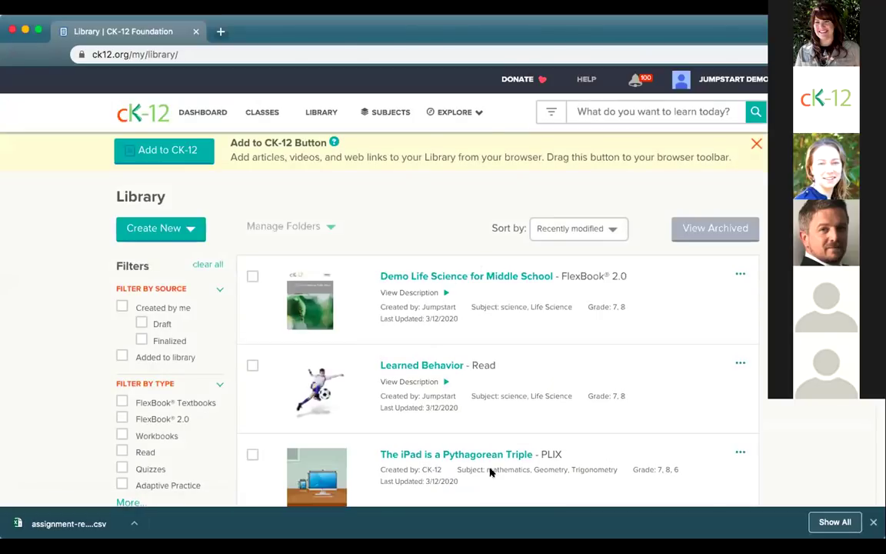
Step: Bring up the EXPLORE resources overview, then go back to the teacher welcome page
{"action": "left_click", "coordinate": [457, 114]}
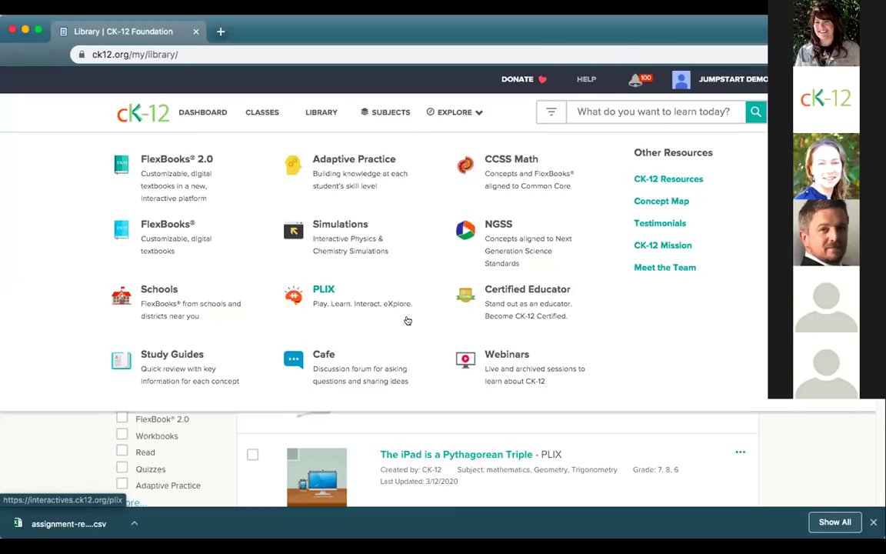
{"action": "left_click", "coordinate": [122, 110]}
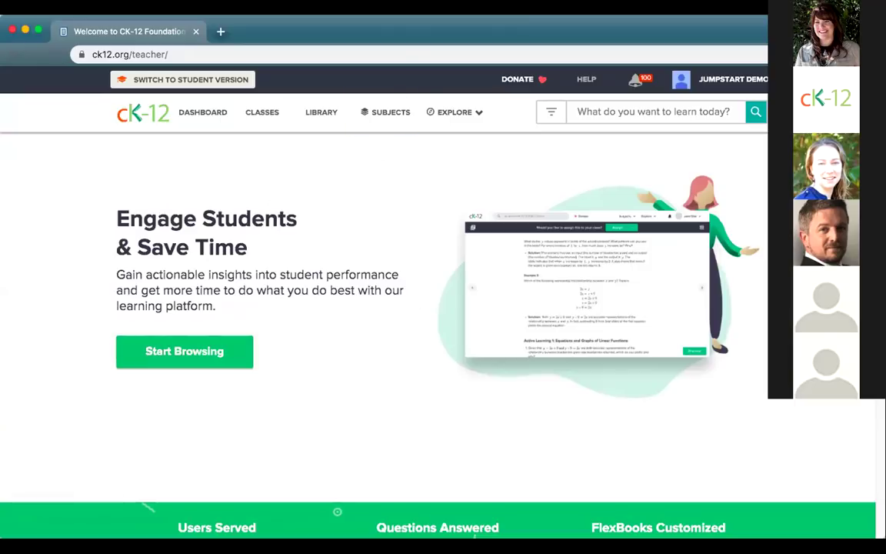
Step: Translate the teacher home page into Catalan with the Google Translate selector
{"action": "scroll", "coordinate": [560, 349], "scroll_direction": "down", "scroll_amount": 3}
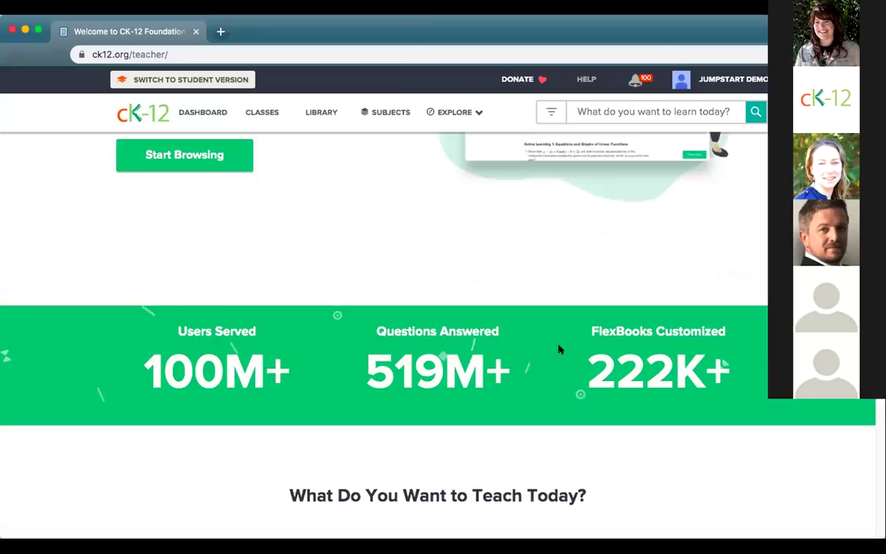
{"action": "scroll", "coordinate": [559, 349], "scroll_direction": "down", "scroll_amount": 20}
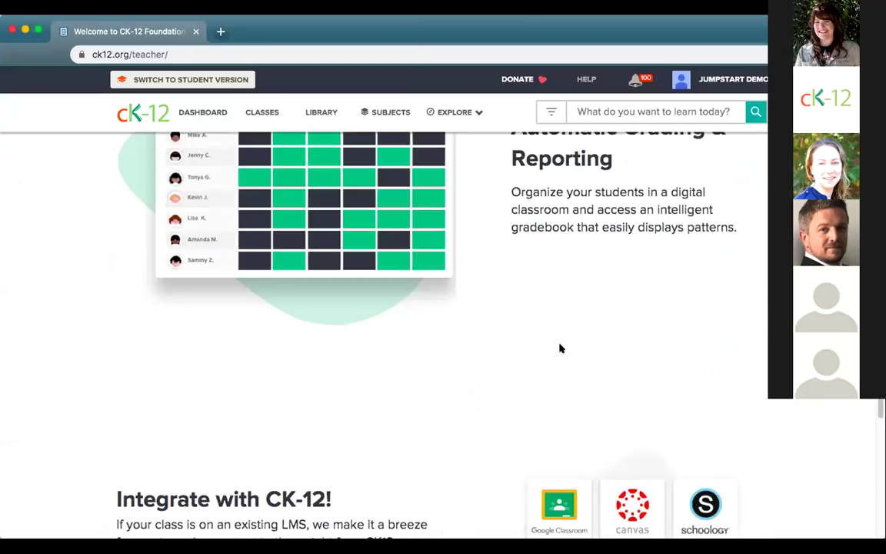
{"action": "scroll", "coordinate": [562, 346], "scroll_direction": "down", "scroll_amount": 5}
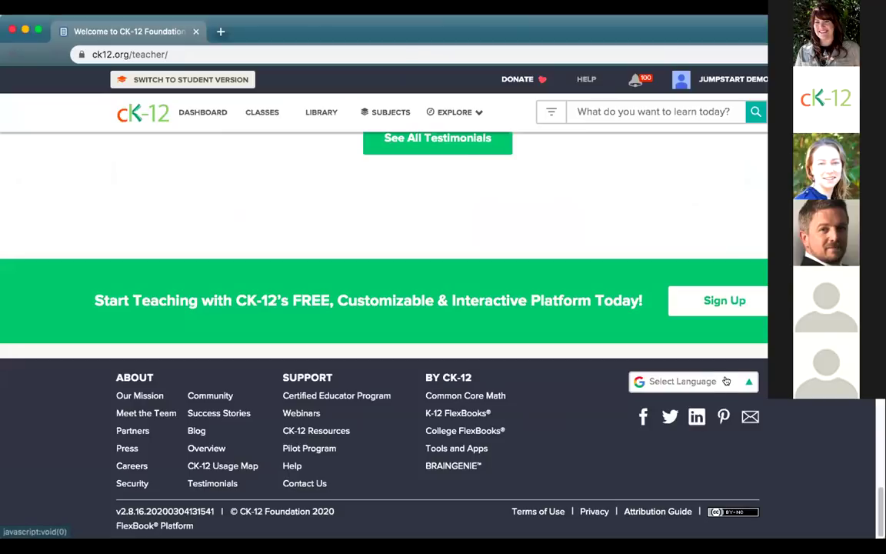
{"action": "left_click", "coordinate": [677, 381]}
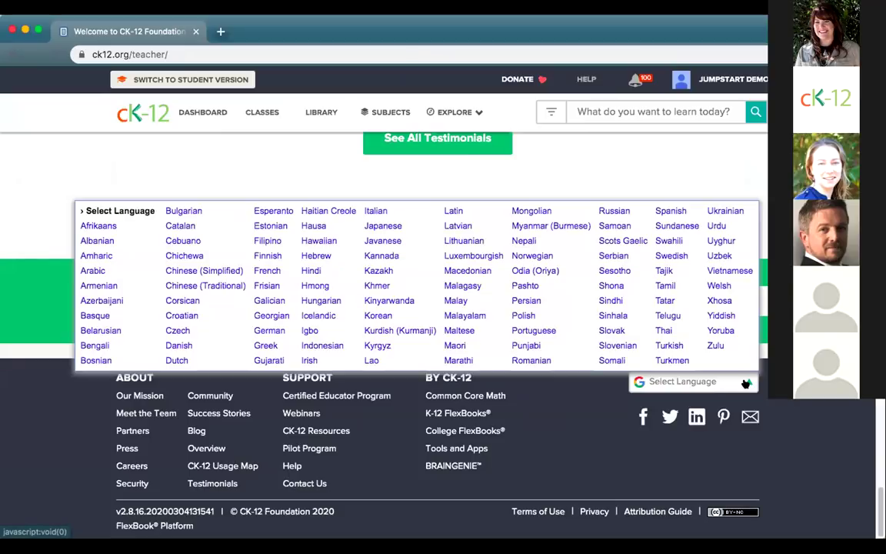
{"action": "left_click", "coordinate": [196, 225]}
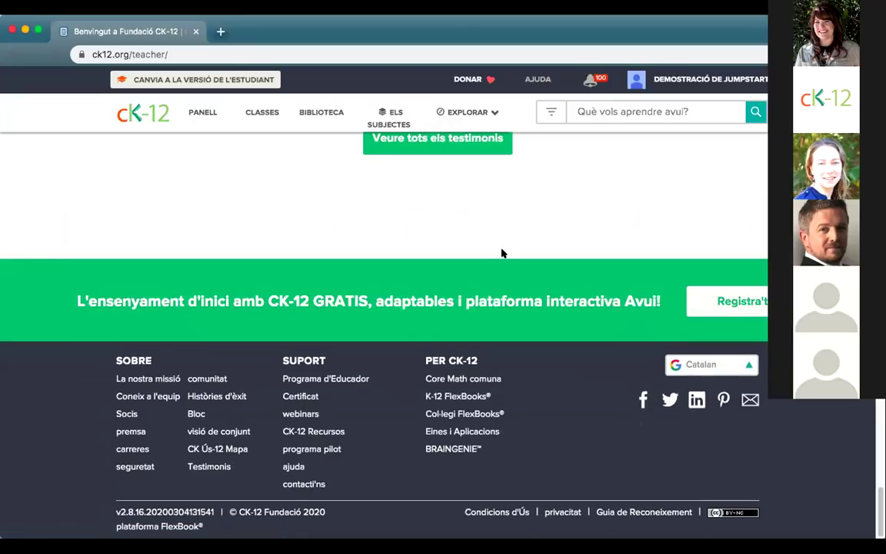
Step: Translate the page back into English and open the Grade 6 math FlexBook
{"action": "scroll", "coordinate": [501, 252], "scroll_direction": "up", "scroll_amount": 5}
{"action": "scroll", "coordinate": [515, 296], "scroll_direction": "up", "scroll_amount": 15}
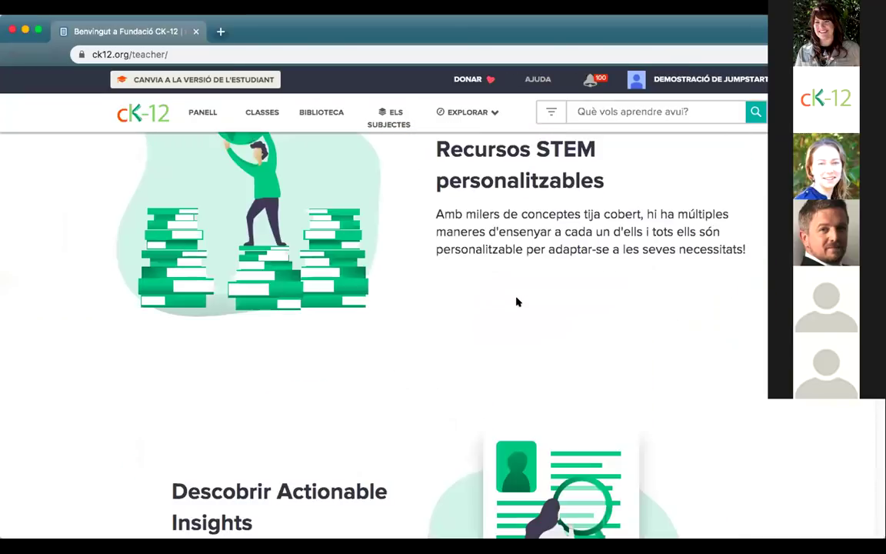
{"action": "scroll", "coordinate": [517, 304], "scroll_direction": "up", "scroll_amount": 3}
{"action": "scroll", "coordinate": [560, 348], "scroll_direction": "down", "scroll_amount": 10}
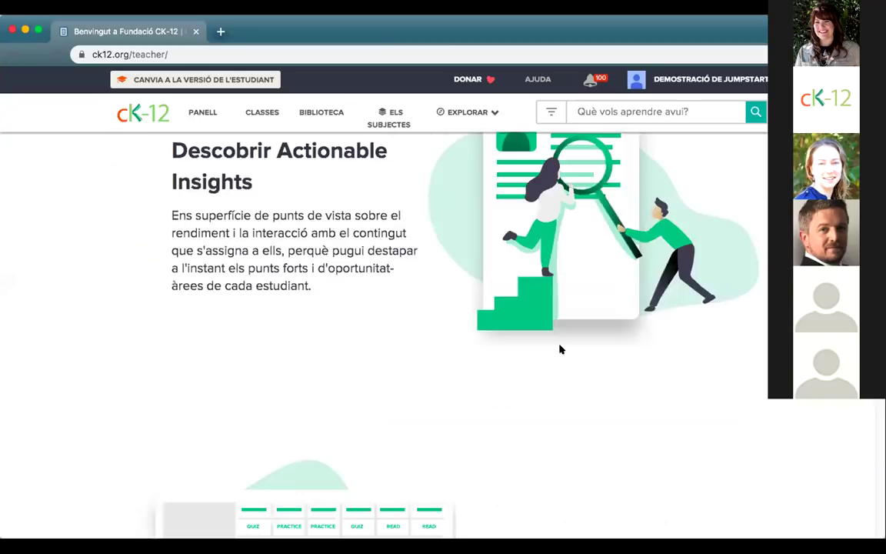
{"action": "scroll", "coordinate": [560, 349], "scroll_direction": "down", "scroll_amount": 15}
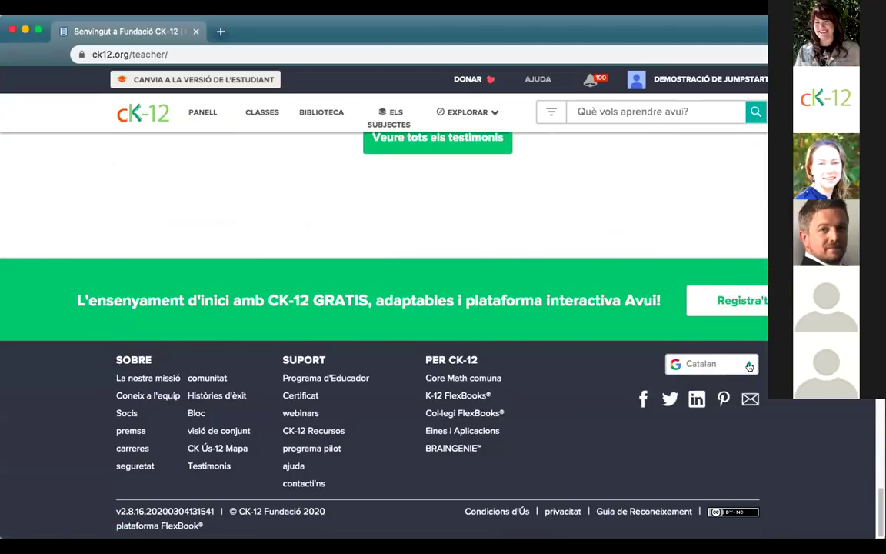
{"action": "left_click", "coordinate": [713, 475]}
{"action": "left_click", "coordinate": [93, 194]}
{"action": "scroll", "coordinate": [431, 323], "scroll_direction": "up", "scroll_amount": 10}
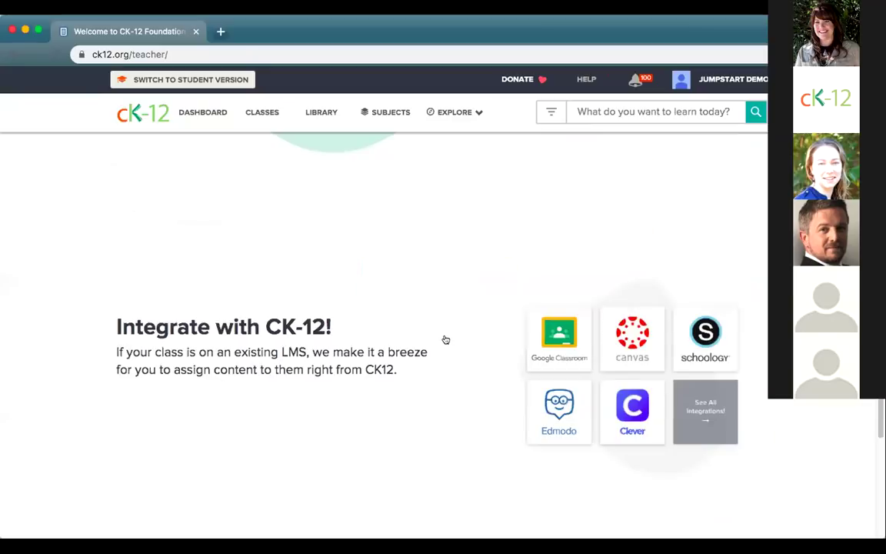
{"action": "scroll", "coordinate": [485, 317], "scroll_direction": "up", "scroll_amount": 10}
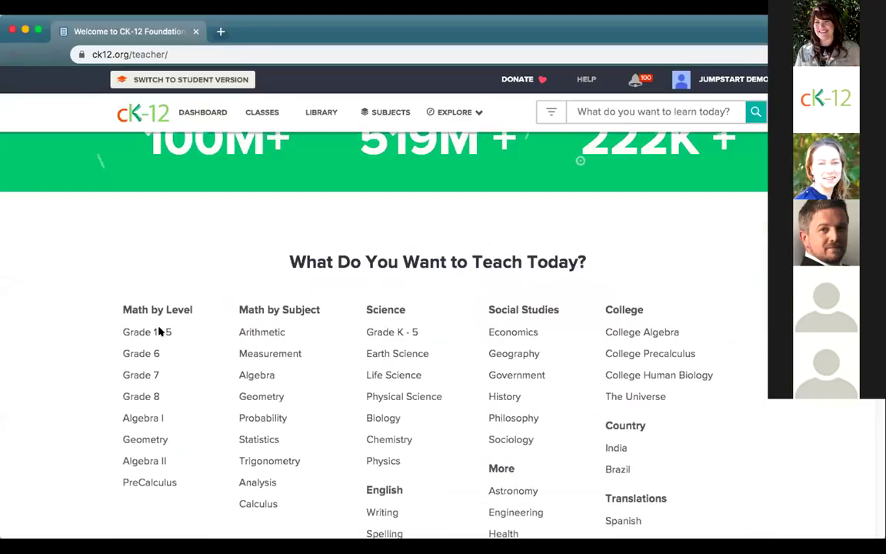
{"action": "left_click", "coordinate": [132, 353]}
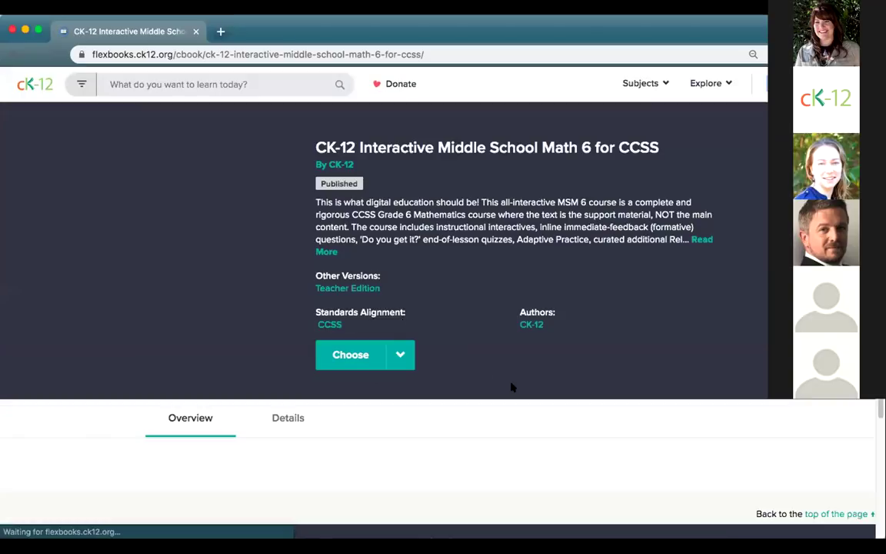
Step: Translate the Math 6 FlexBook page into Portuguese using the footer language selector
{"action": "scroll", "coordinate": [720, 446], "scroll_direction": "down", "scroll_amount": 7}
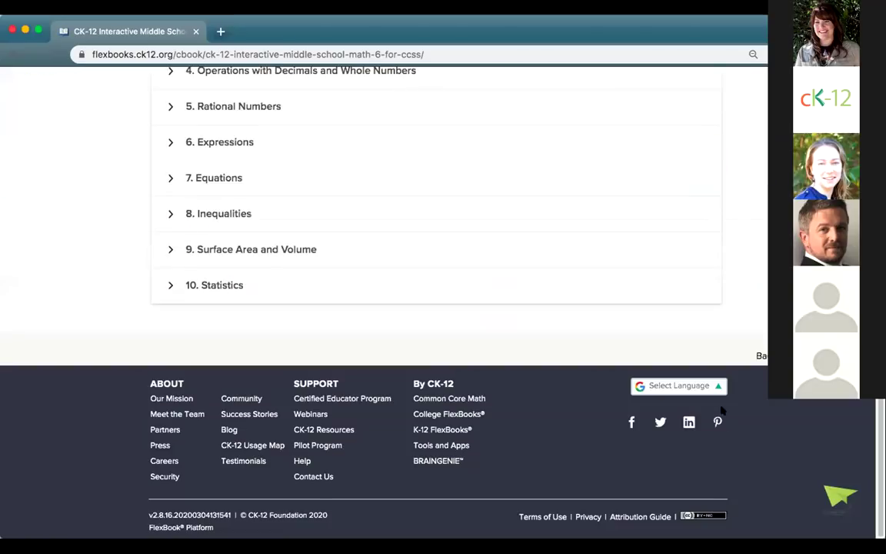
{"action": "left_click", "coordinate": [680, 385]}
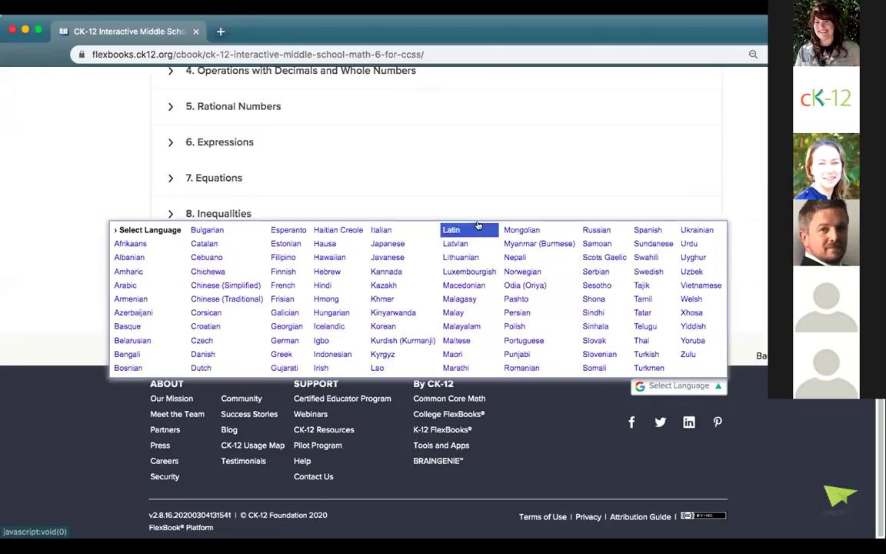
{"action": "left_click", "coordinate": [538, 340]}
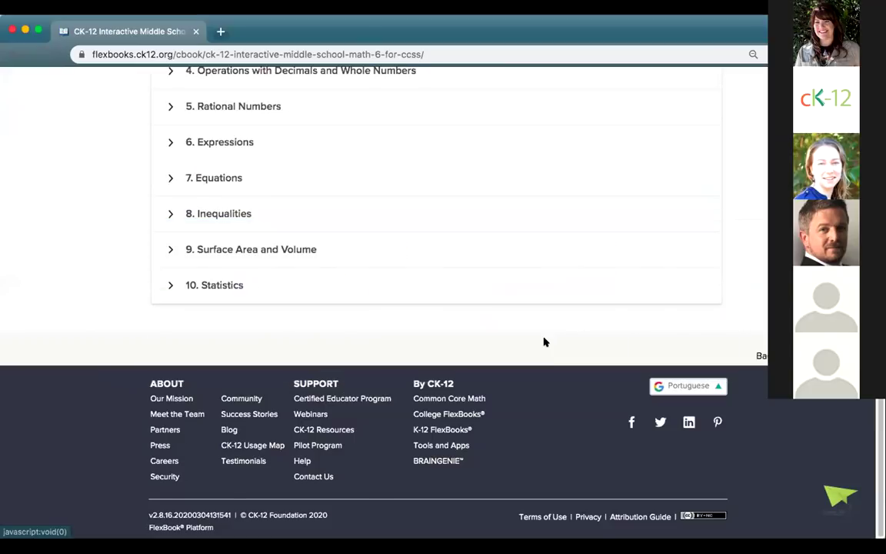
Step: Expand chapter 2 Taxas e porcentagens and open section 2.2 on unit rates
{"action": "scroll", "coordinate": [542, 361], "scroll_direction": "up", "scroll_amount": 3}
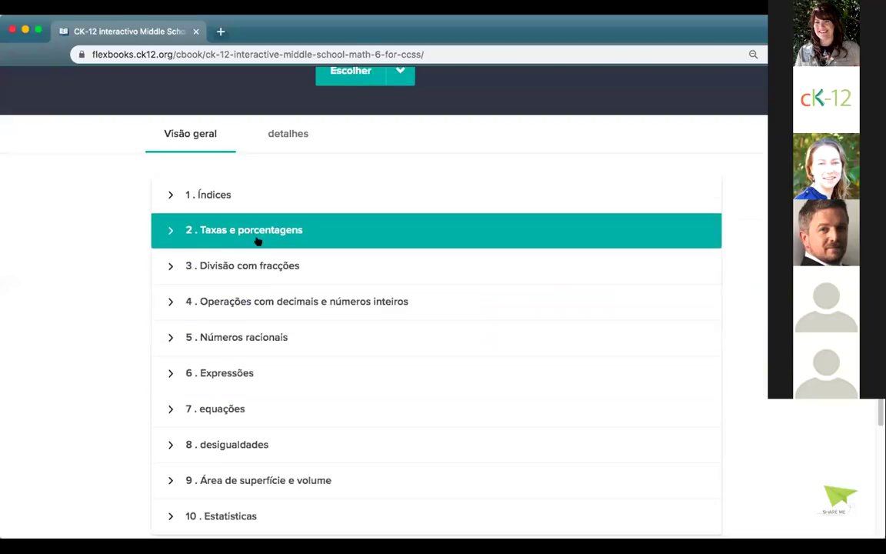
{"action": "left_click", "coordinate": [258, 241]}
{"action": "left_click", "coordinate": [271, 297]}
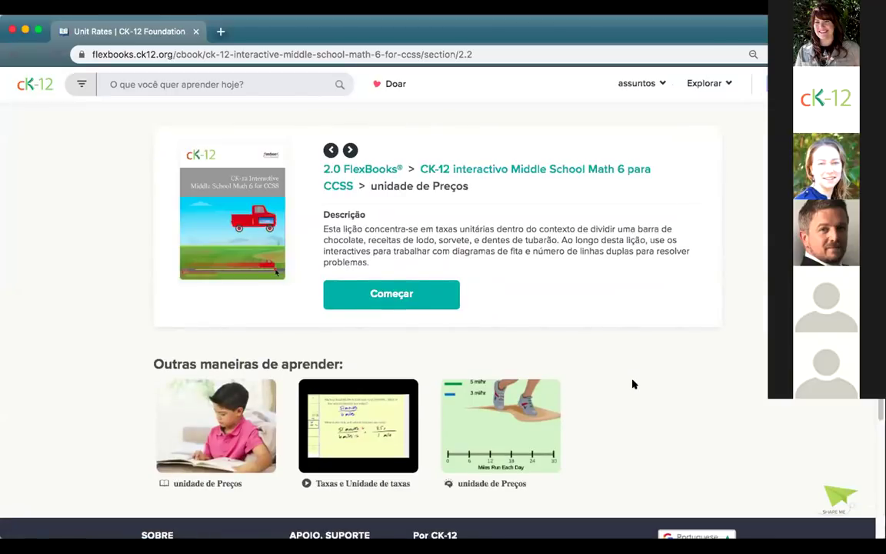
Step: Switch the Unit Rates lesson from Portuguese to English via the footer Select Language menu
{"action": "left_click", "coordinate": [257, 51]}
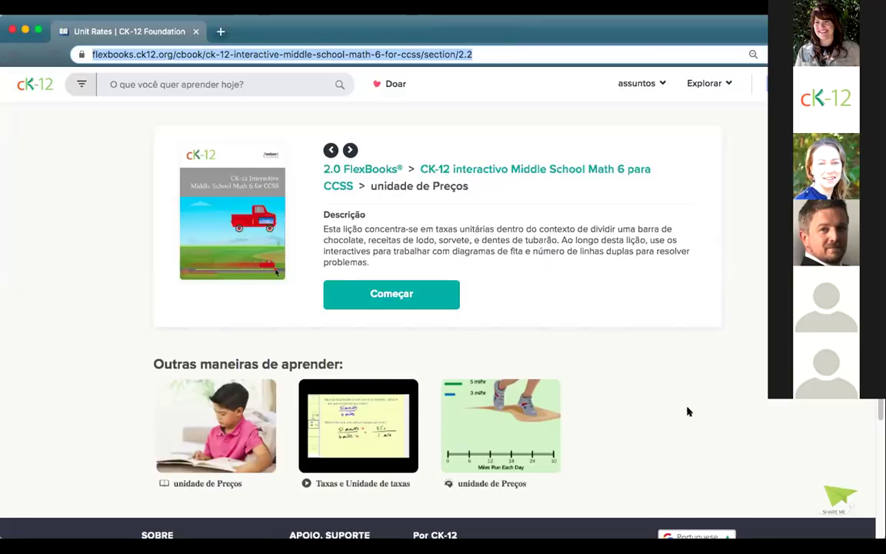
{"action": "scroll", "coordinate": [688, 411], "scroll_direction": "down", "scroll_amount": 3}
{"action": "left_click", "coordinate": [712, 382]}
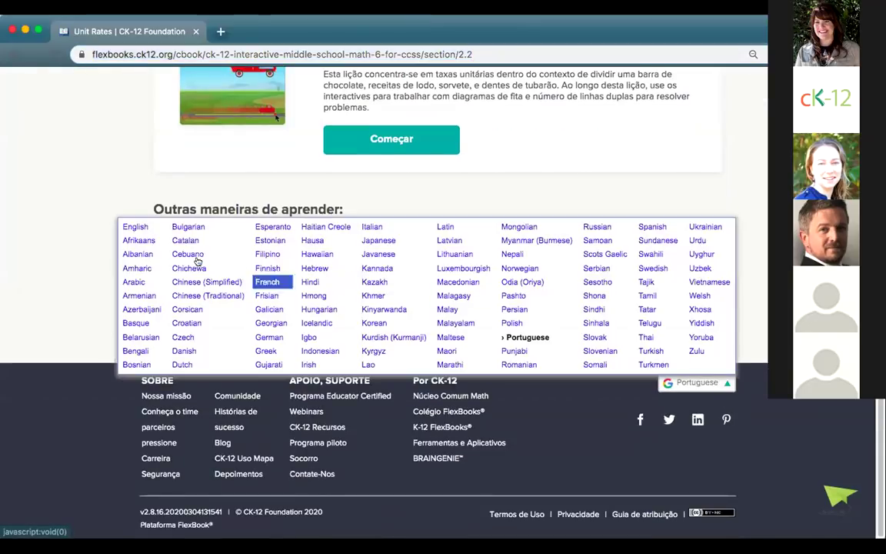
{"action": "left_click", "coordinate": [126, 217]}
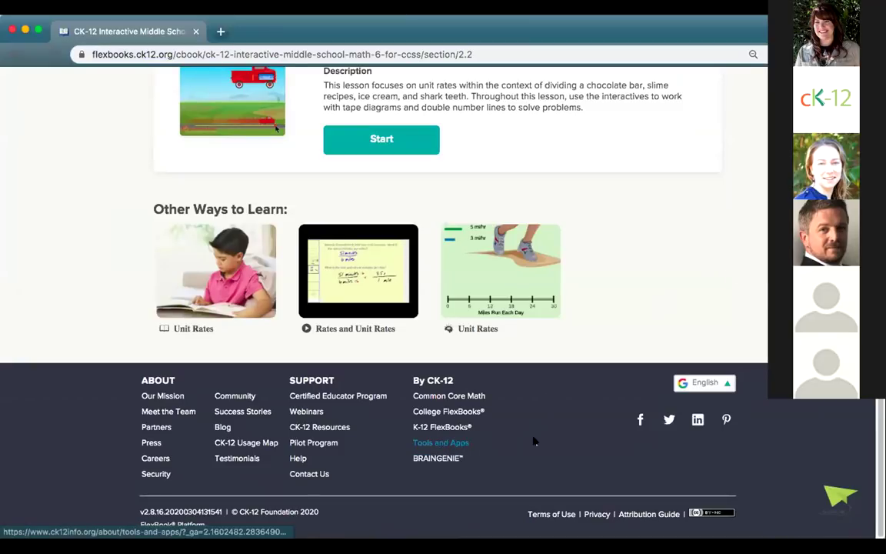
{"action": "scroll", "coordinate": [607, 177], "scroll_direction": "up", "scroll_amount": 3}
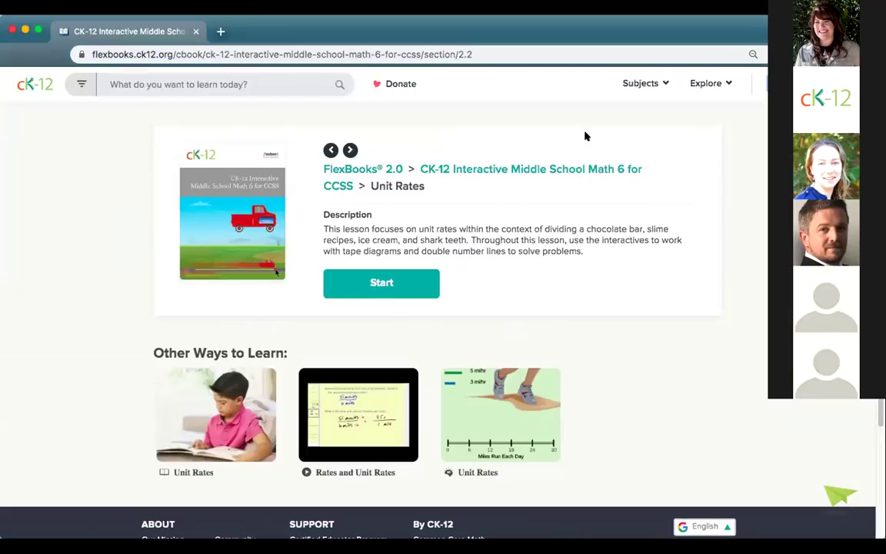
Step: Go to Webinars from Explore and browse the Archived Webinars, including the LMS Breakout sessions
{"action": "left_click", "coordinate": [720, 83]}
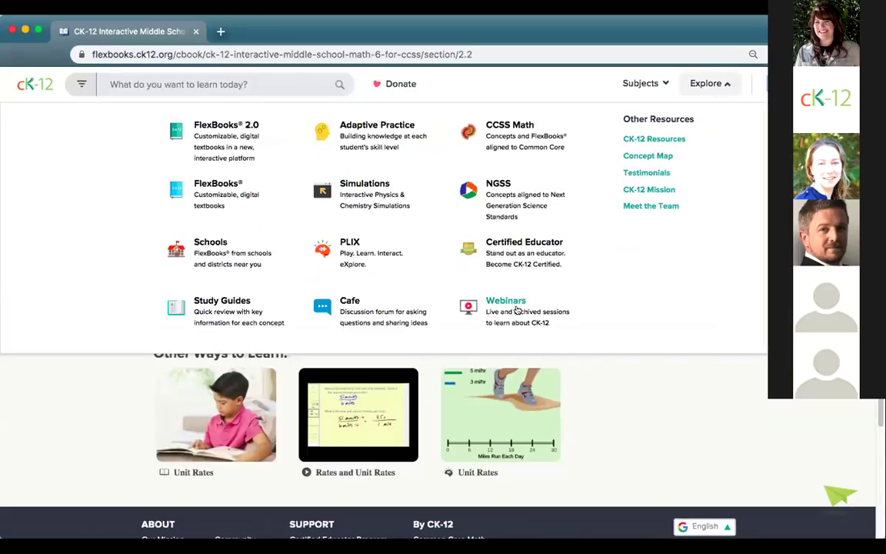
{"action": "left_click", "coordinate": [517, 309]}
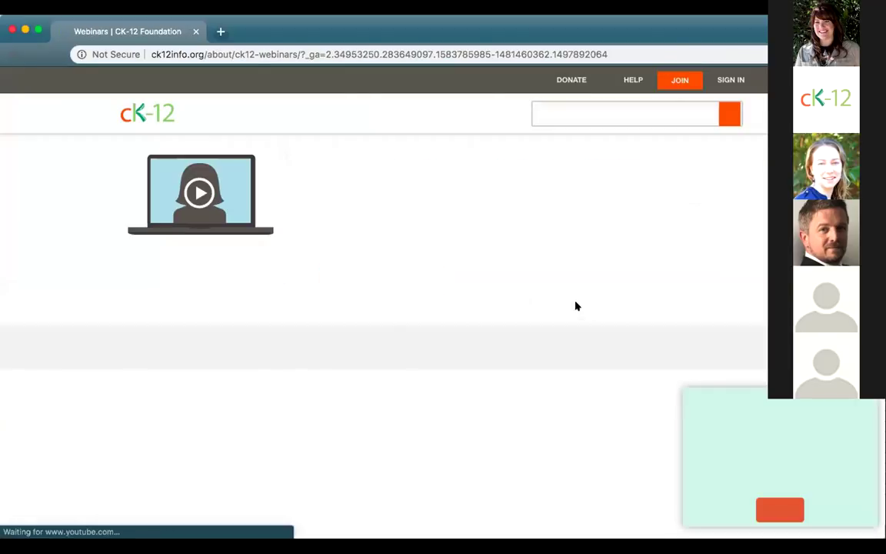
{"action": "scroll", "coordinate": [633, 387], "scroll_direction": "down", "scroll_amount": 10}
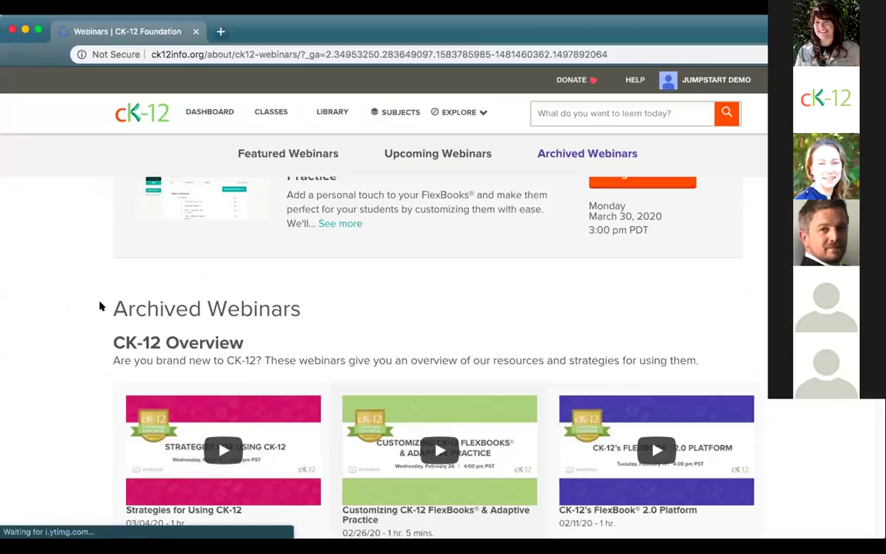
{"action": "scroll", "coordinate": [336, 326], "scroll_direction": "down", "scroll_amount": 3}
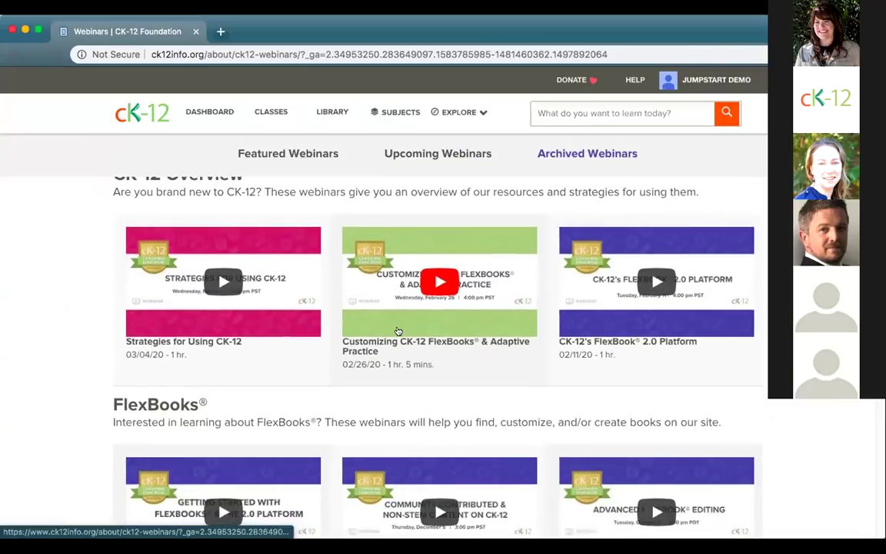
{"action": "scroll", "coordinate": [560, 332], "scroll_direction": "down", "scroll_amount": 12}
{"action": "scroll", "coordinate": [560, 332], "scroll_direction": "down", "scroll_amount": 5}
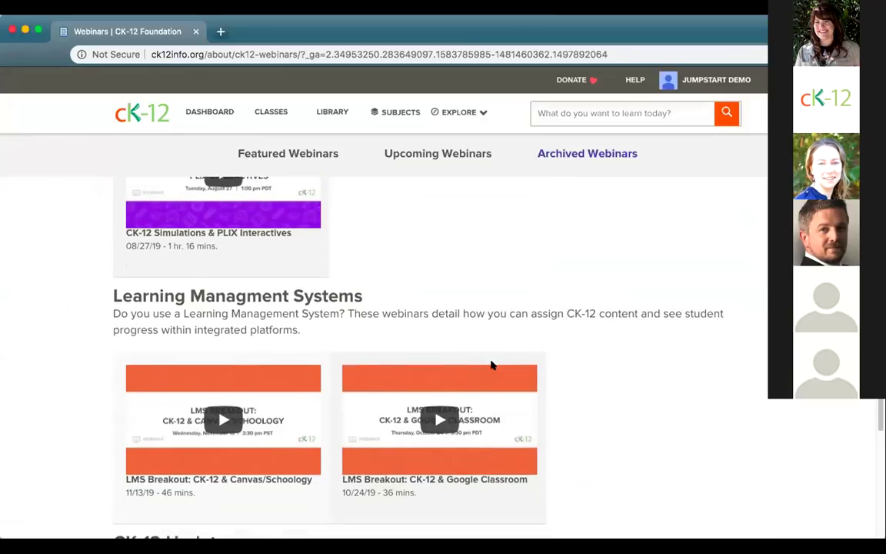
{"action": "scroll", "coordinate": [492, 365], "scroll_direction": "down", "scroll_amount": 2}
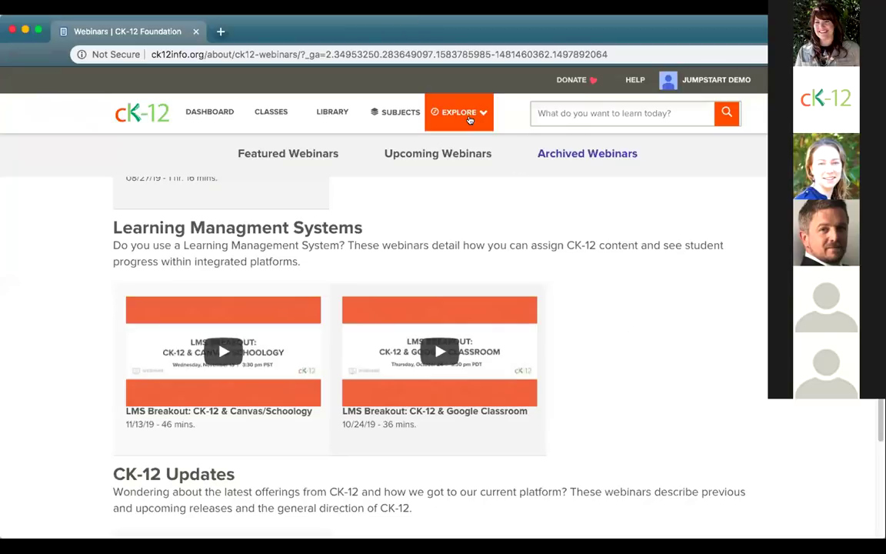
{"action": "mouse_move", "coordinate": [462, 112]}
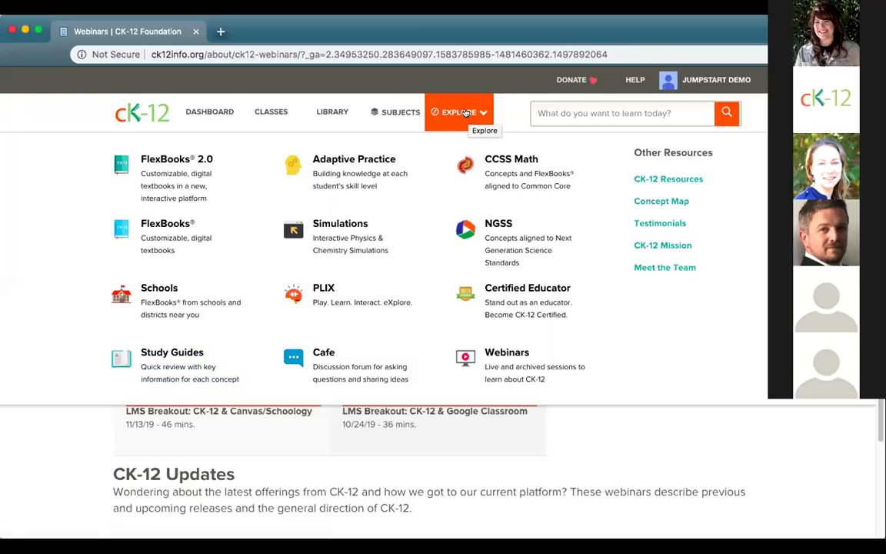
Step: View the Multi-Step Equations study guide from Study Guides, then return home via the CK-12 logo
{"action": "left_click", "coordinate": [166, 352]}
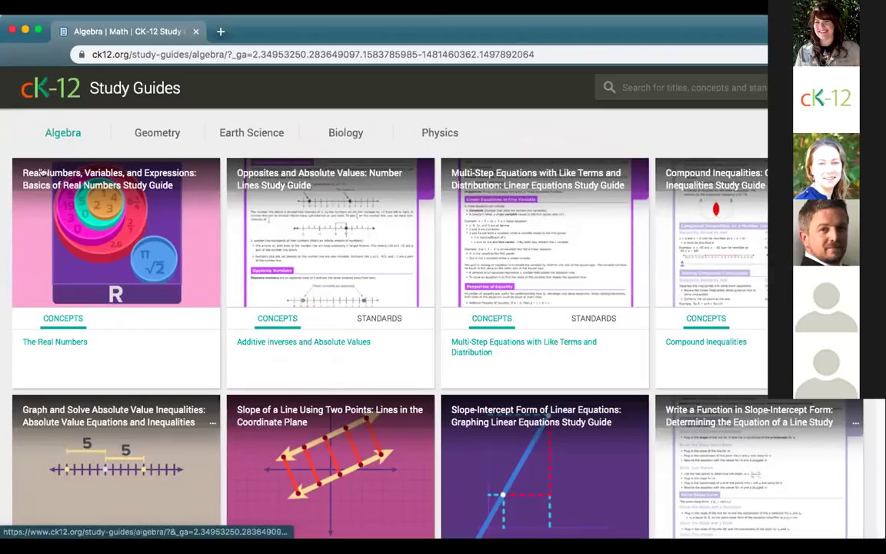
{"action": "left_click", "coordinate": [522, 243]}
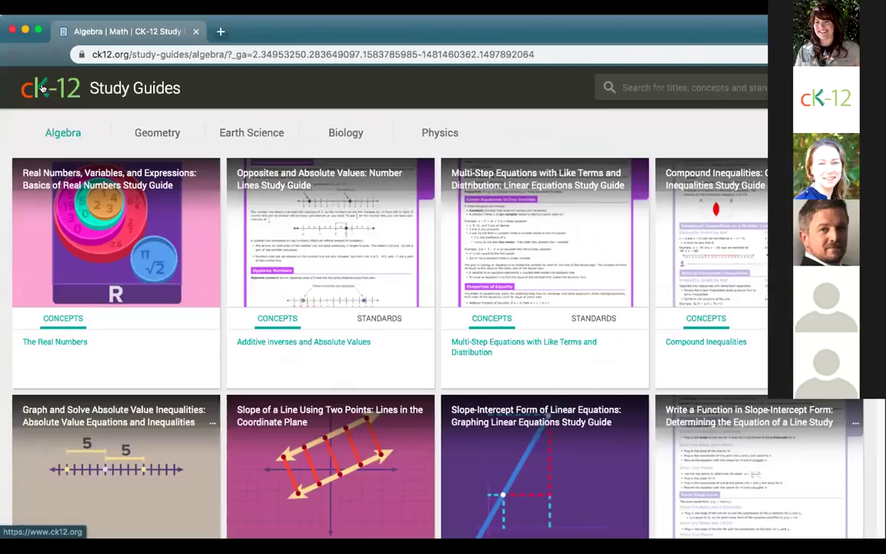
{"action": "left_click", "coordinate": [44, 89]}
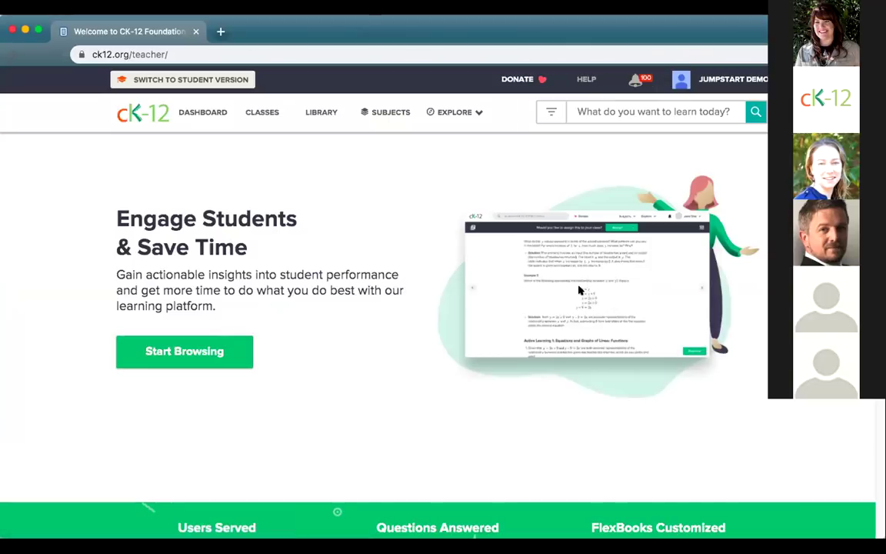
Step: Switch the site to the student version and scroll through its home page
{"action": "left_click", "coordinate": [200, 81]}
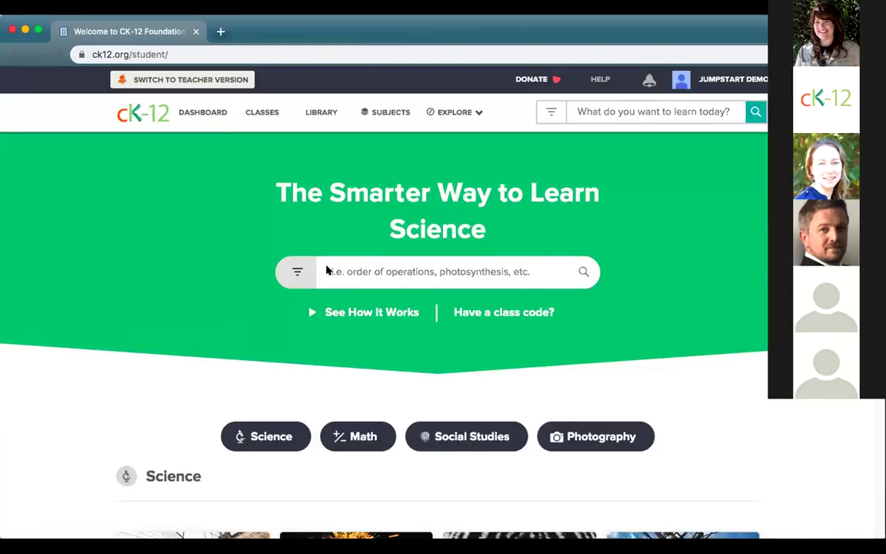
{"action": "scroll", "coordinate": [730, 398], "scroll_direction": "down", "scroll_amount": 7}
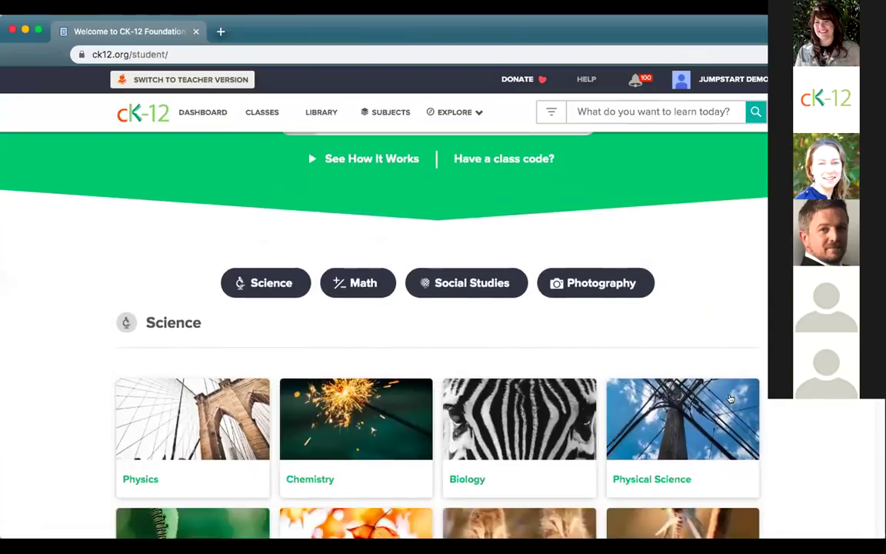
{"action": "scroll", "coordinate": [730, 397], "scroll_direction": "down", "scroll_amount": 13}
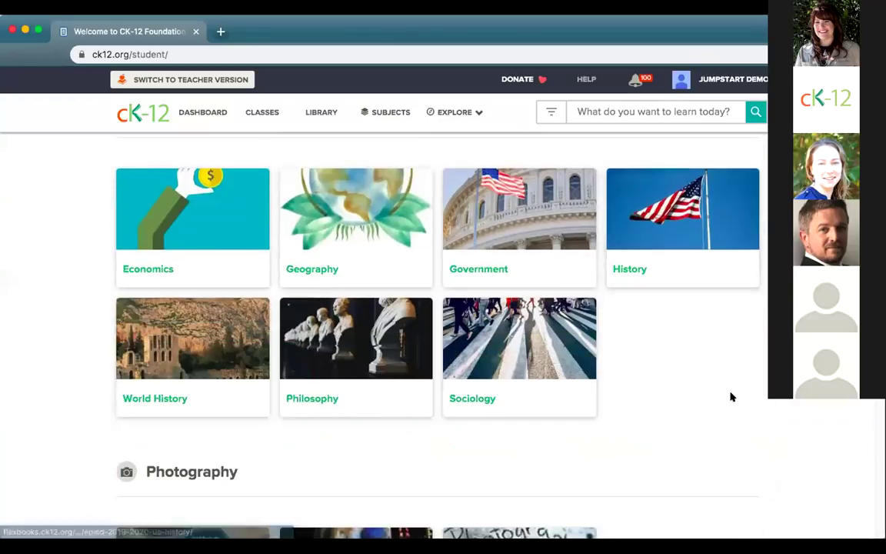
{"action": "scroll", "coordinate": [730, 398], "scroll_direction": "down", "scroll_amount": 10}
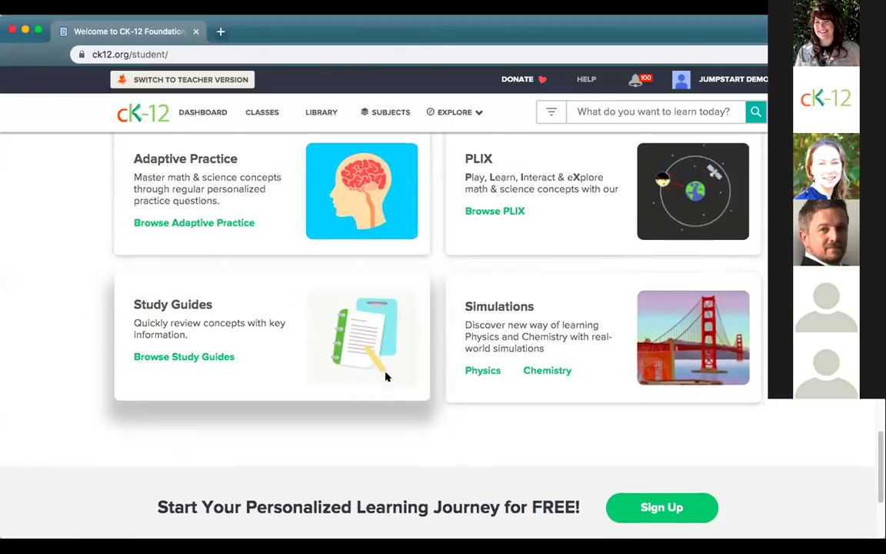
{"action": "scroll", "coordinate": [412, 246], "scroll_direction": "down", "scroll_amount": 1}
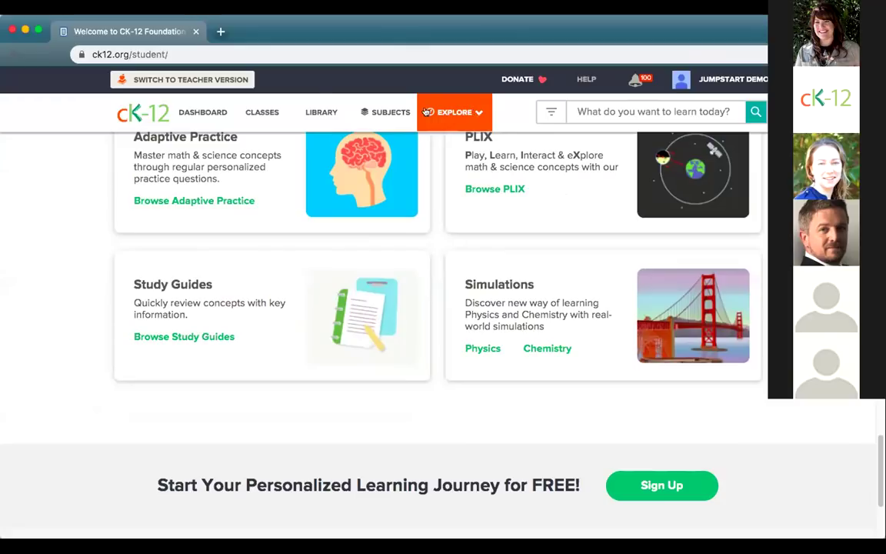
Step: Switch back to the teacher version and scroll down through products, integrations and testimonials
{"action": "left_click", "coordinate": [198, 80]}
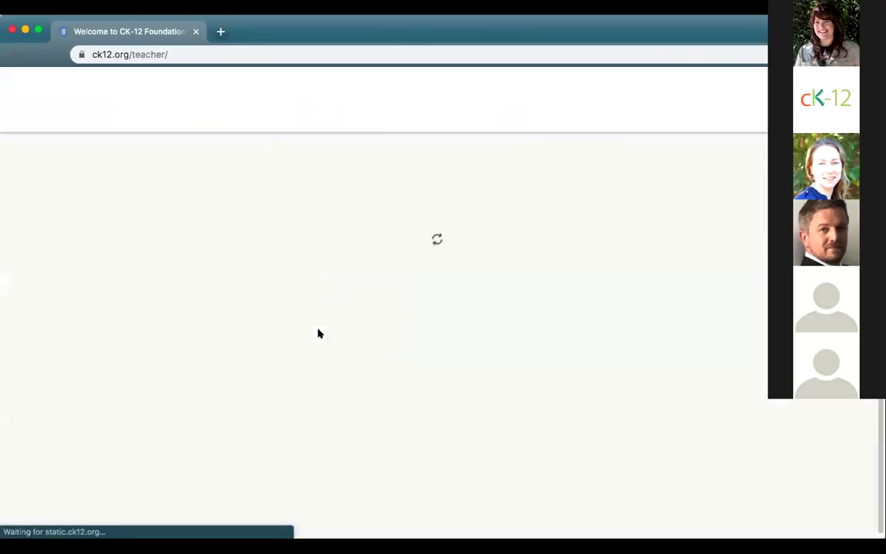
{"action": "scroll", "coordinate": [531, 446], "scroll_direction": "down", "scroll_amount": 3}
{"action": "scroll", "coordinate": [542, 449], "scroll_direction": "down", "scroll_amount": 10}
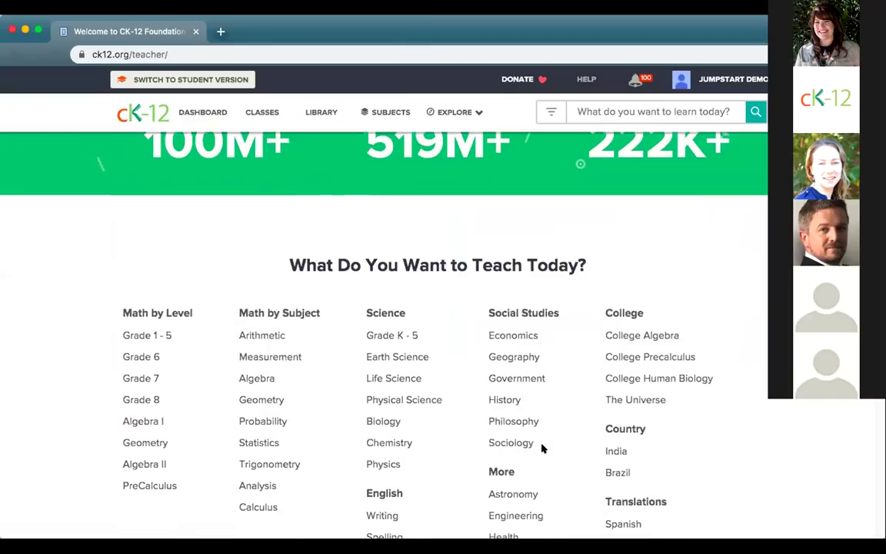
{"action": "scroll", "coordinate": [544, 446], "scroll_direction": "down", "scroll_amount": 2}
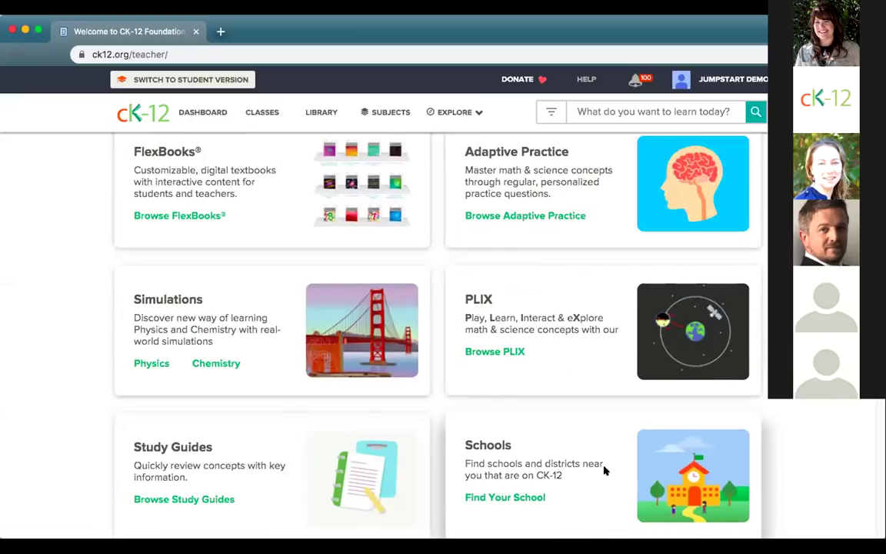
{"action": "scroll", "coordinate": [823, 409], "scroll_direction": "down", "scroll_amount": 3}
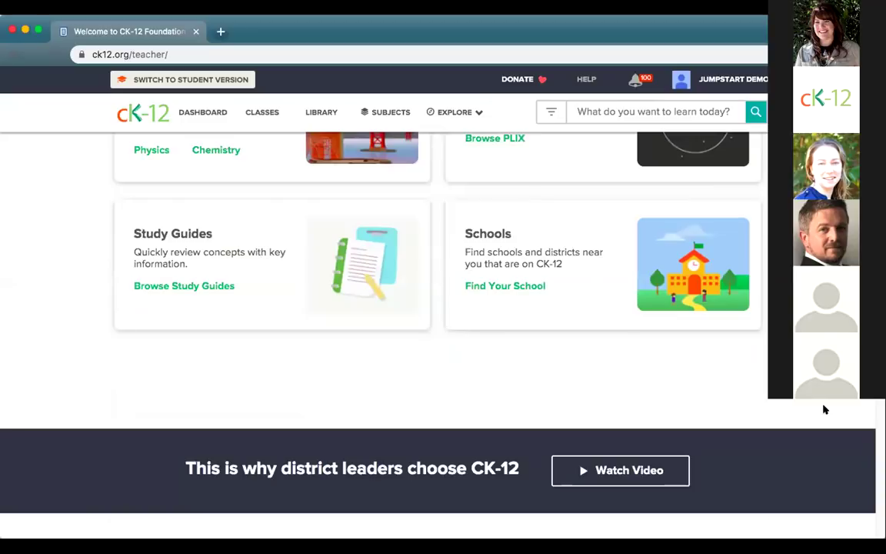
{"action": "scroll", "coordinate": [819, 400], "scroll_direction": "down", "scroll_amount": 7}
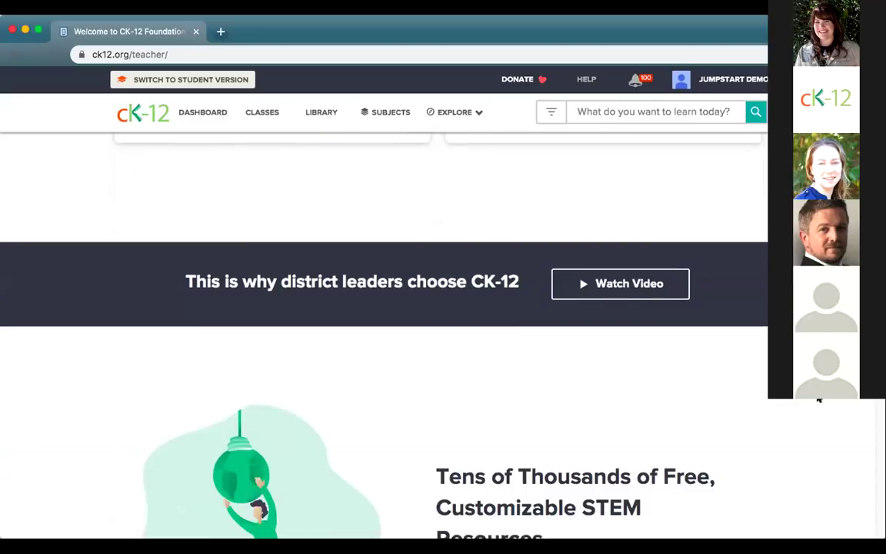
{"action": "scroll", "coordinate": [820, 400], "scroll_direction": "down", "scroll_amount": 10}
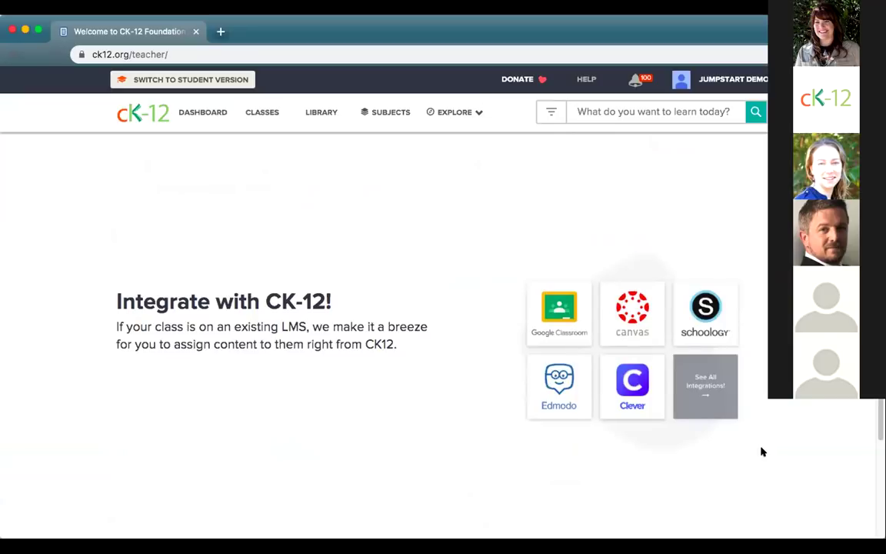
{"action": "scroll", "coordinate": [762, 451], "scroll_direction": "down", "scroll_amount": 4}
{"action": "scroll", "coordinate": [762, 452], "scroll_direction": "down", "scroll_amount": 5}
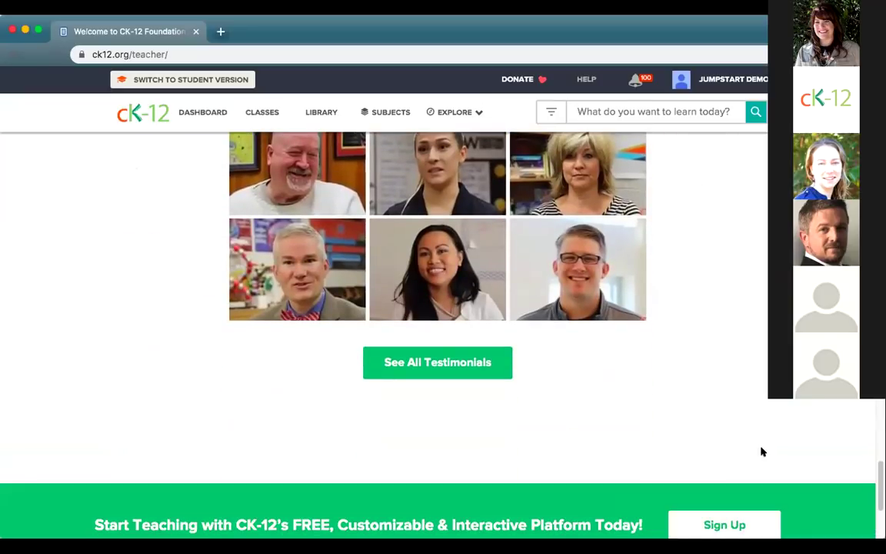
Step: Open the Algebra I FlexBook from Subjects and look over its action options
{"action": "left_click", "coordinate": [390, 112]}
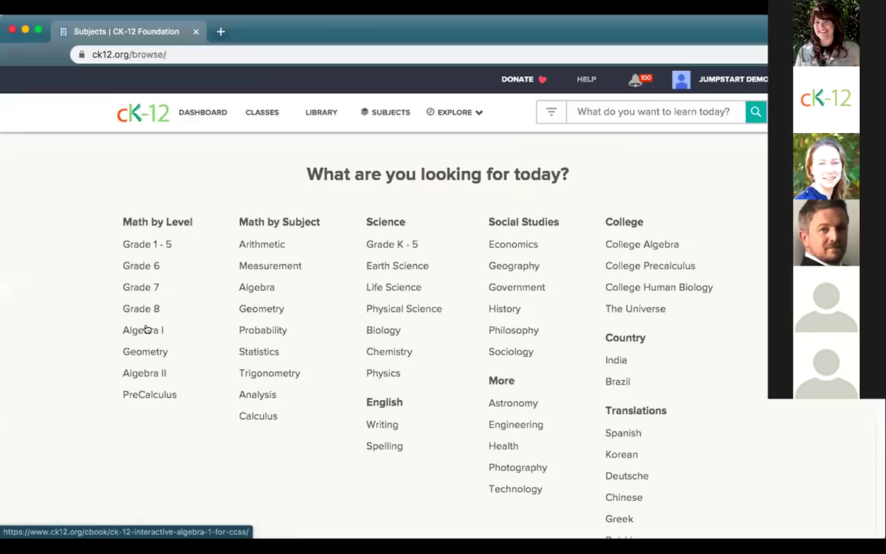
{"action": "left_click", "coordinate": [147, 332]}
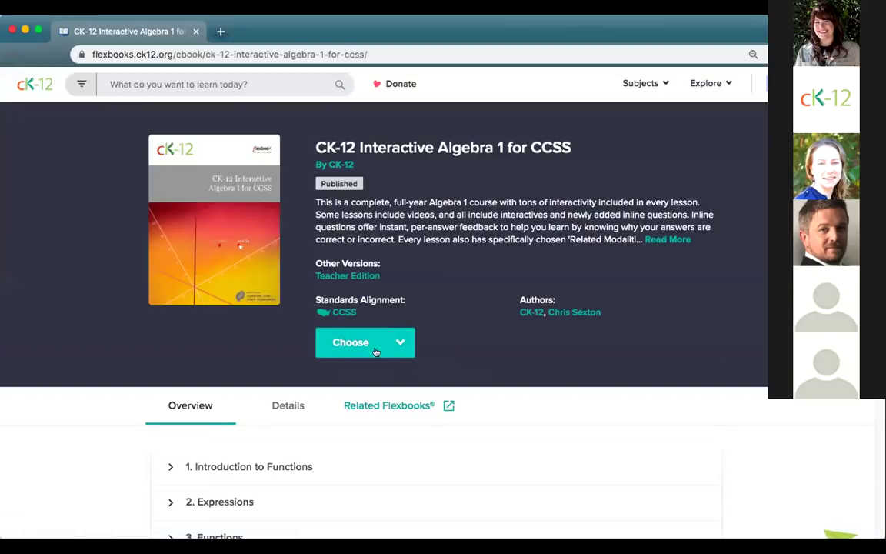
{"action": "left_click", "coordinate": [402, 349]}
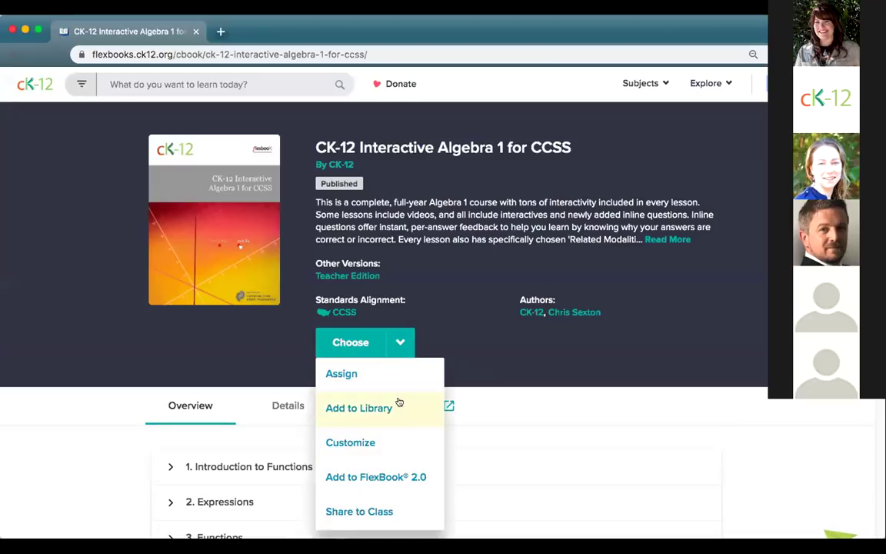
{"action": "scroll", "coordinate": [559, 380], "scroll_direction": "down", "scroll_amount": 2}
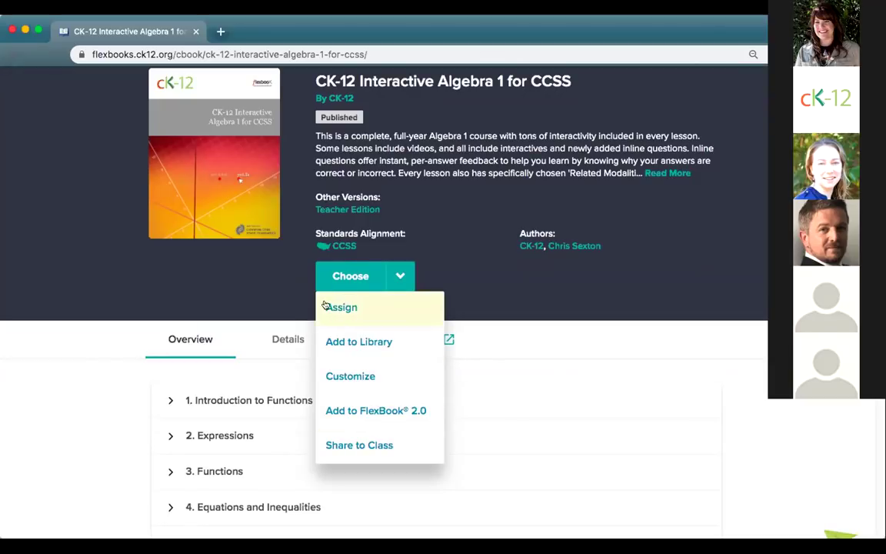
{"action": "left_click", "coordinate": [545, 335]}
Step: Expand chapter 1 Introduction to Functions and start lesson 1.2 Representing Linear Functions
{"action": "left_click", "coordinate": [279, 400]}
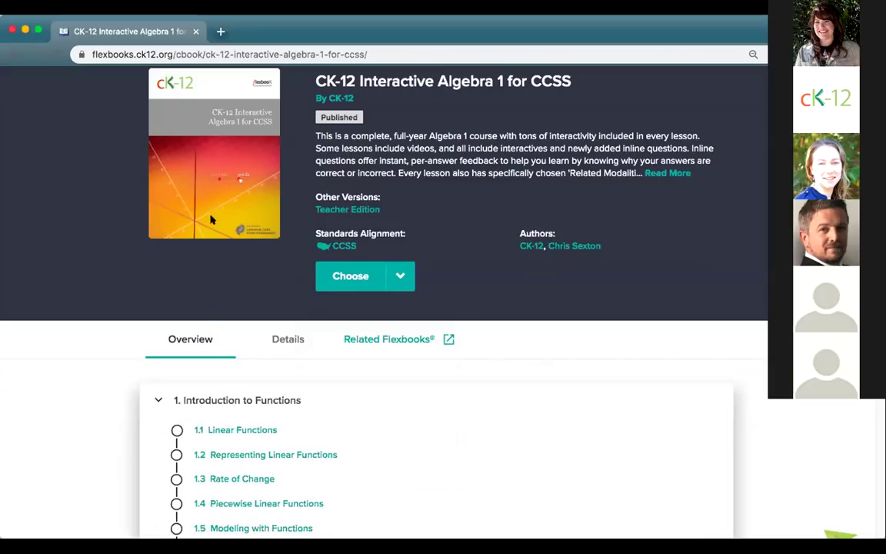
{"action": "left_click", "coordinate": [243, 455]}
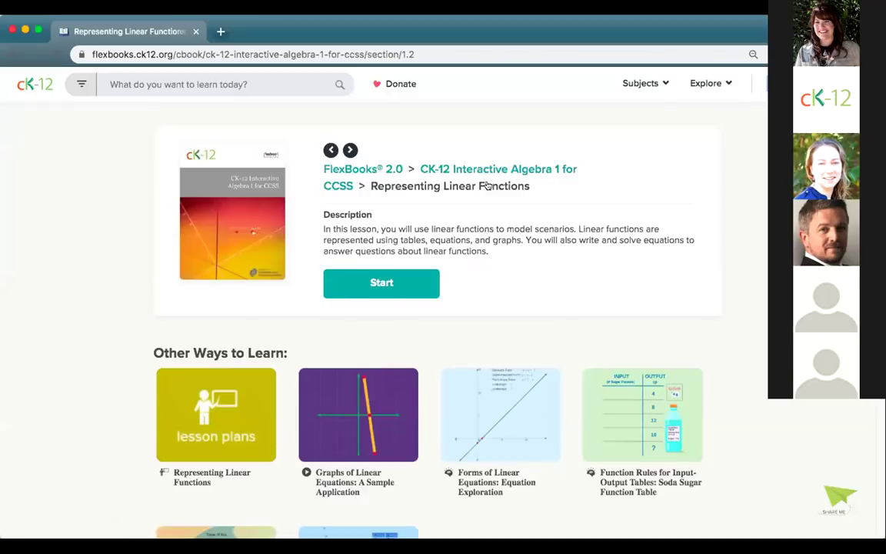
{"action": "left_click", "coordinate": [400, 283]}
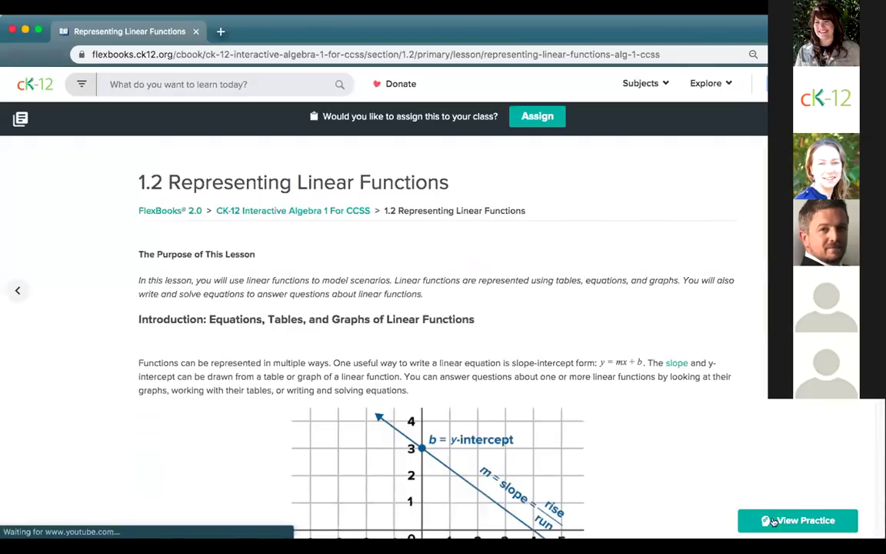
Step: Preview the lesson practice, answering ≈ 20 lbs and three years on the first two questions
{"action": "left_click", "coordinate": [773, 521]}
{"action": "left_click", "coordinate": [745, 409]}
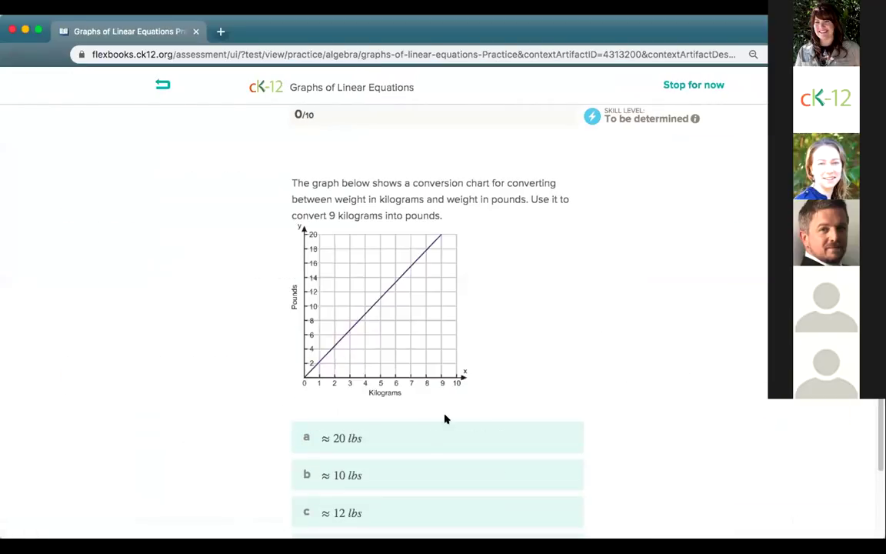
{"action": "left_click", "coordinate": [429, 438]}
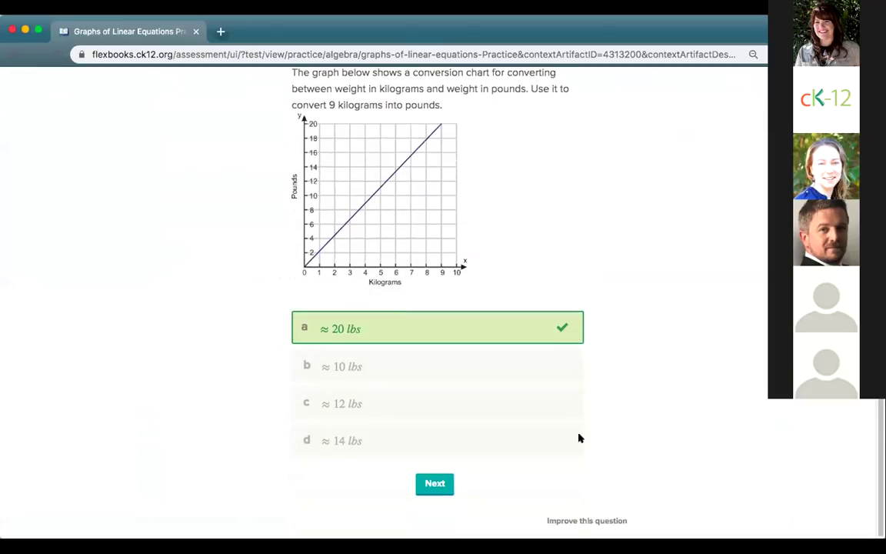
{"action": "left_click", "coordinate": [435, 484]}
{"action": "left_click", "coordinate": [398, 316]}
{"action": "left_click", "coordinate": [439, 424]}
Step: Check typed answers 'asdf' and 2, then stop practising and return to the lesson
{"action": "type", "text": "asdf"}
{"action": "left_click", "coordinate": [435, 325]}
{"action": "left_click", "coordinate": [441, 330]}
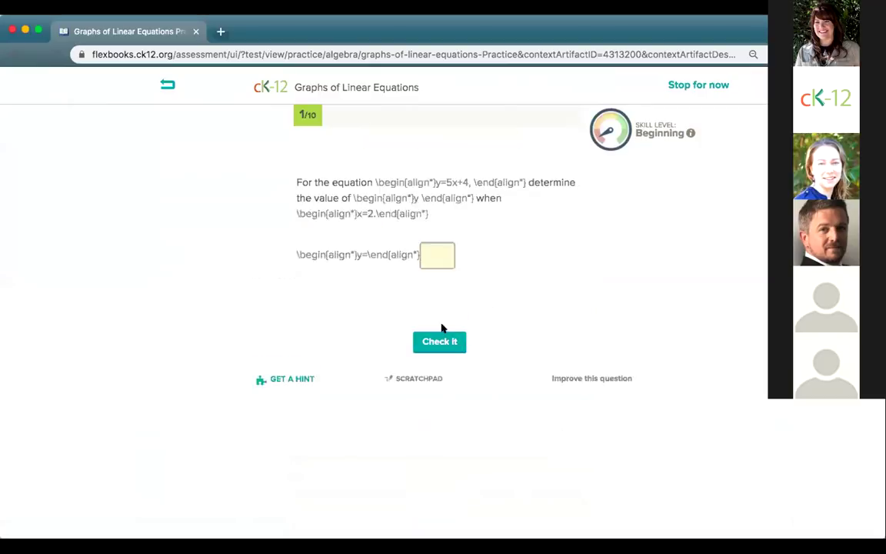
{"action": "type", "text": "2"}
{"action": "left_click", "coordinate": [422, 323]}
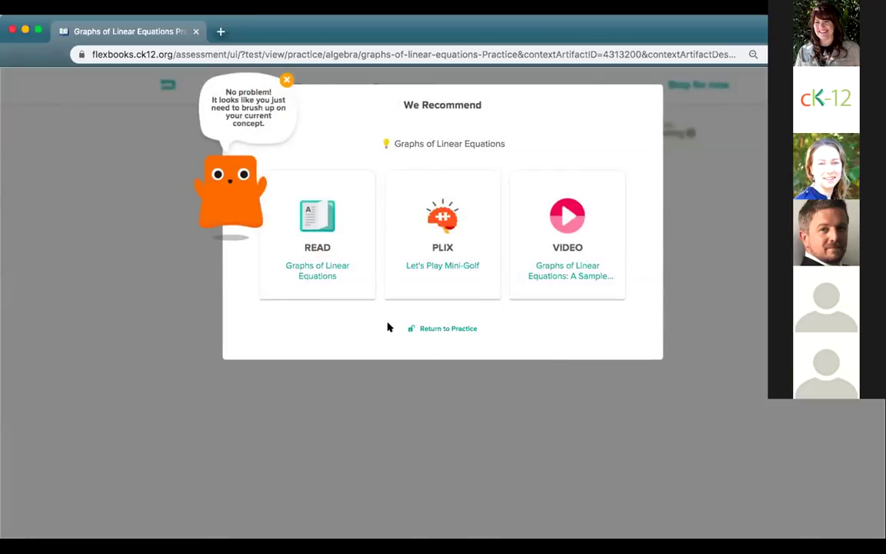
{"action": "left_click", "coordinate": [427, 329]}
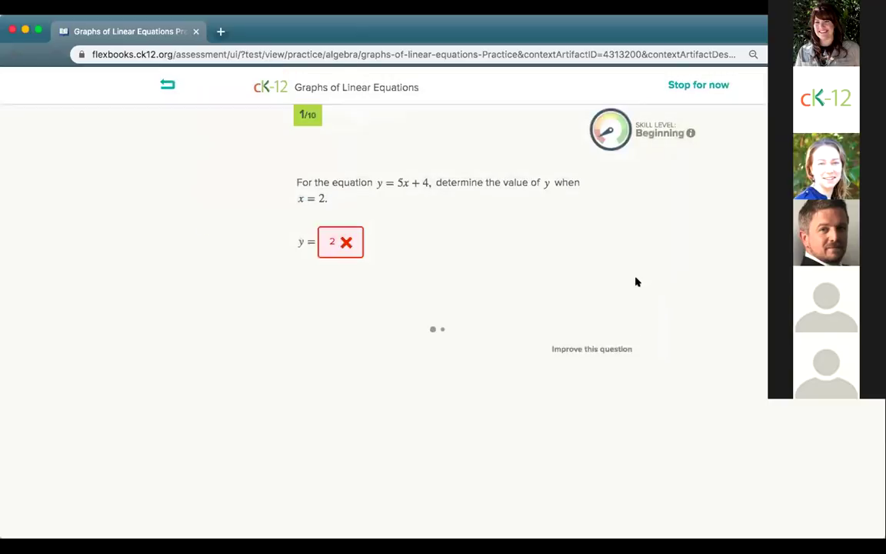
{"action": "left_click", "coordinate": [707, 87]}
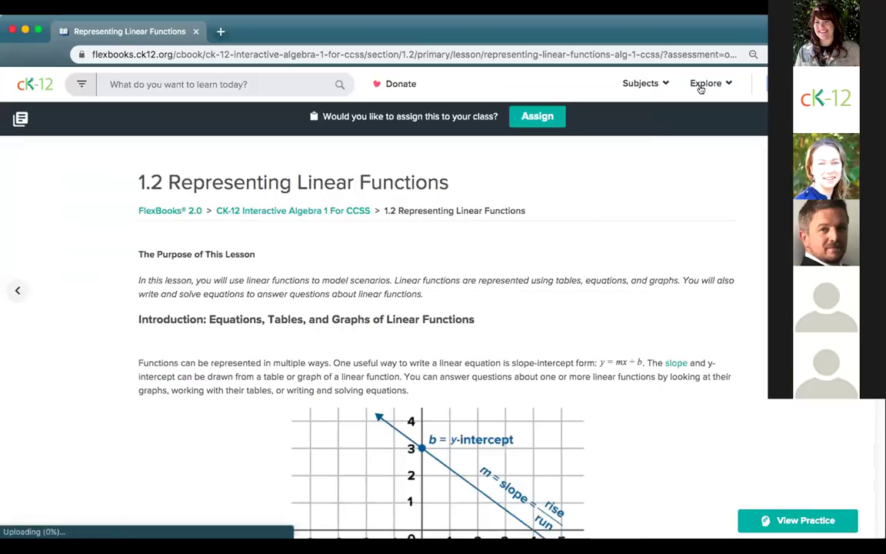
Step: Show Notes & Highlights for the highlighted slope-intercept passage, then play the Keynote slideshow full-screen
{"action": "left_click", "coordinate": [699, 85]}
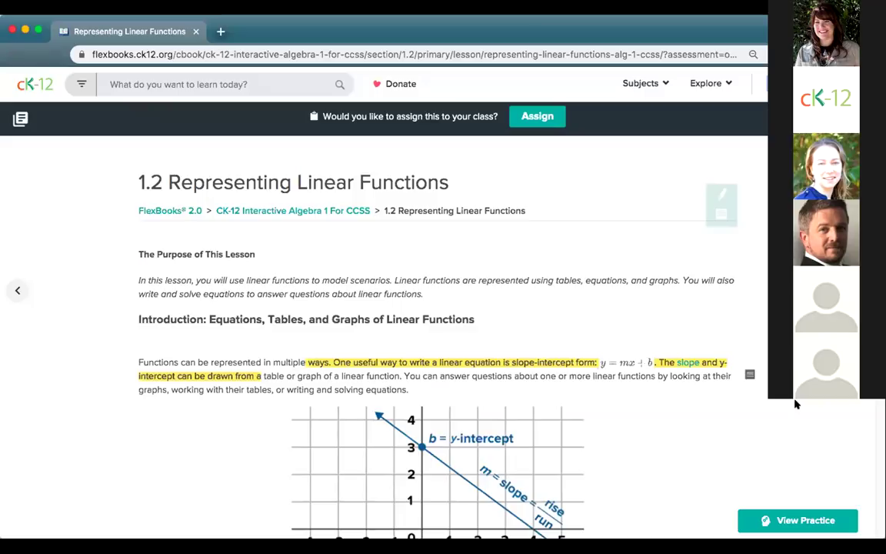
{"action": "left_click", "coordinate": [424, 360]}
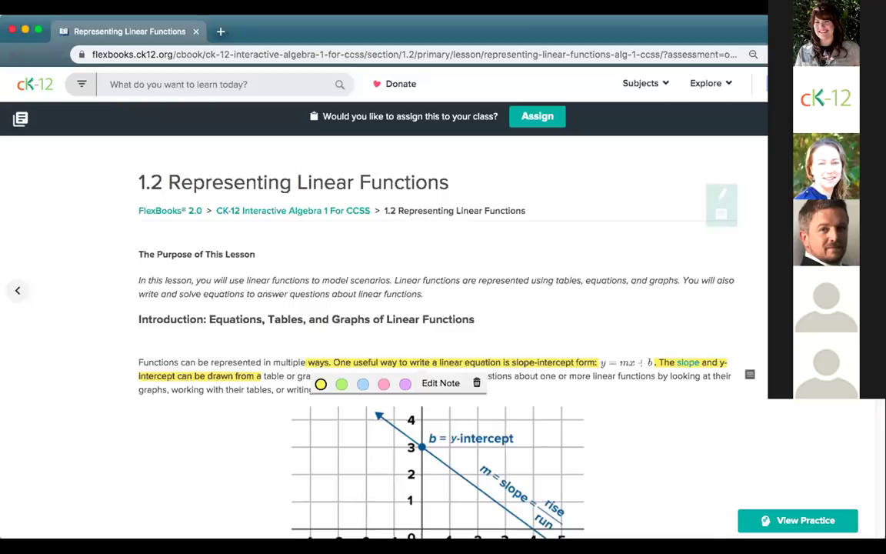
{"action": "left_click", "coordinate": [722, 203]}
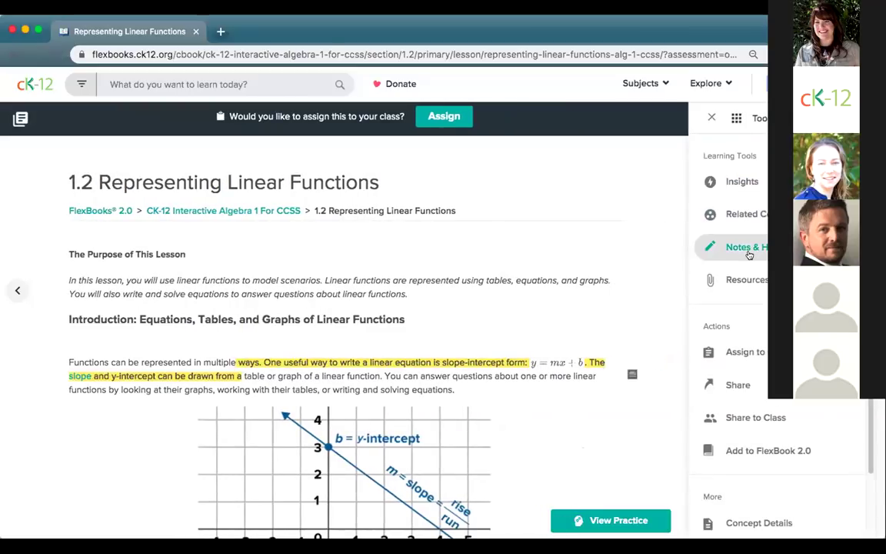
{"action": "left_click", "coordinate": [750, 254]}
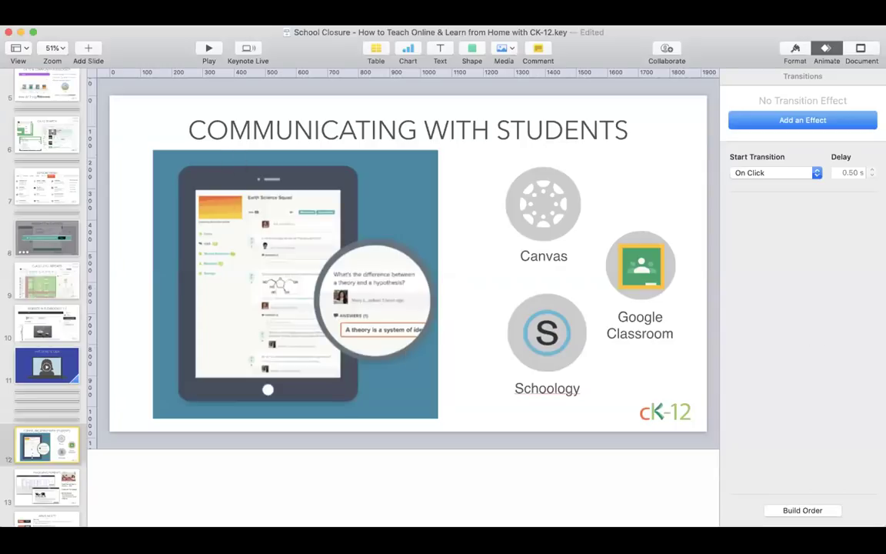
{"action": "left_click", "coordinate": [208, 48]}
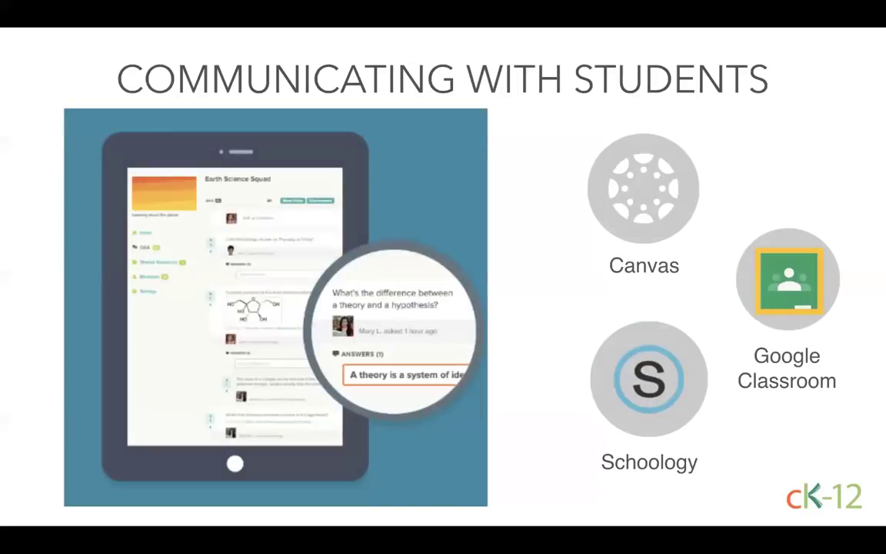
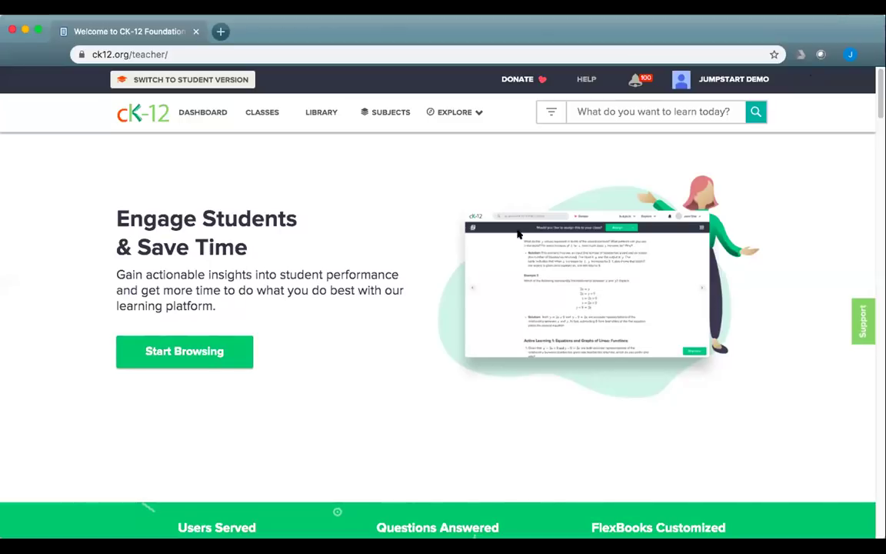
{"action": "left_click", "coordinate": [259, 112]}
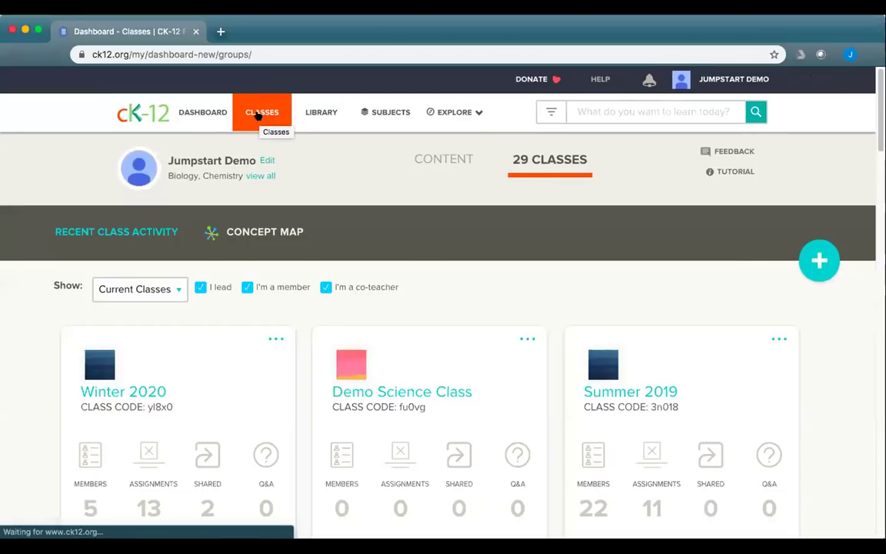
{"action": "left_click", "coordinate": [119, 392]}
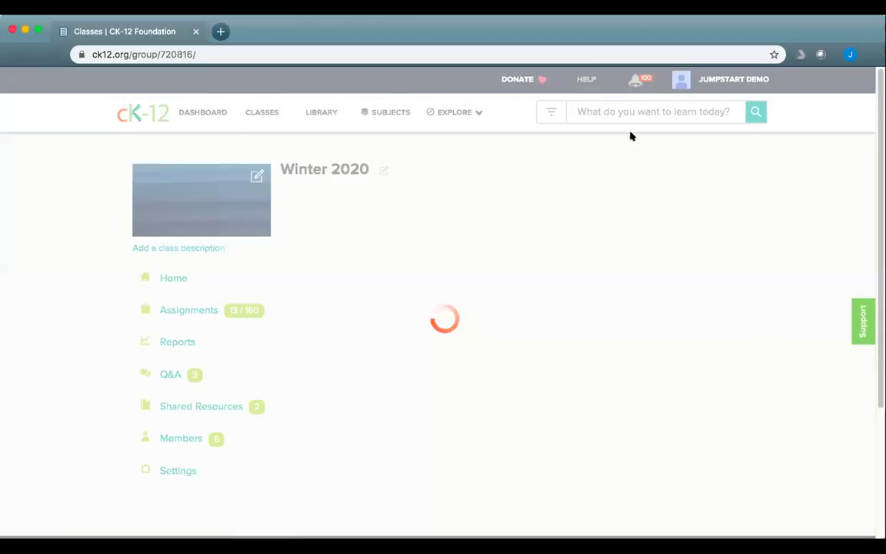
{"action": "left_click", "coordinate": [172, 340]}
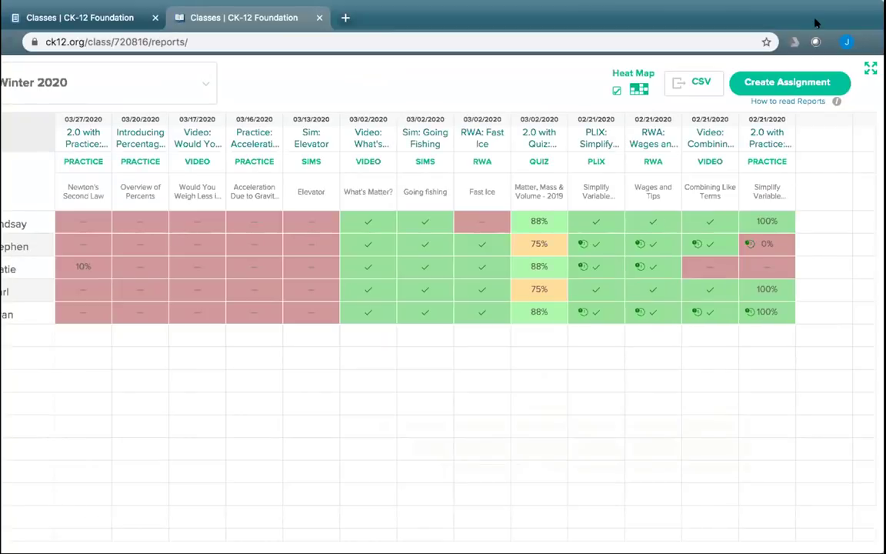
{"action": "left_click", "coordinate": [767, 221]}
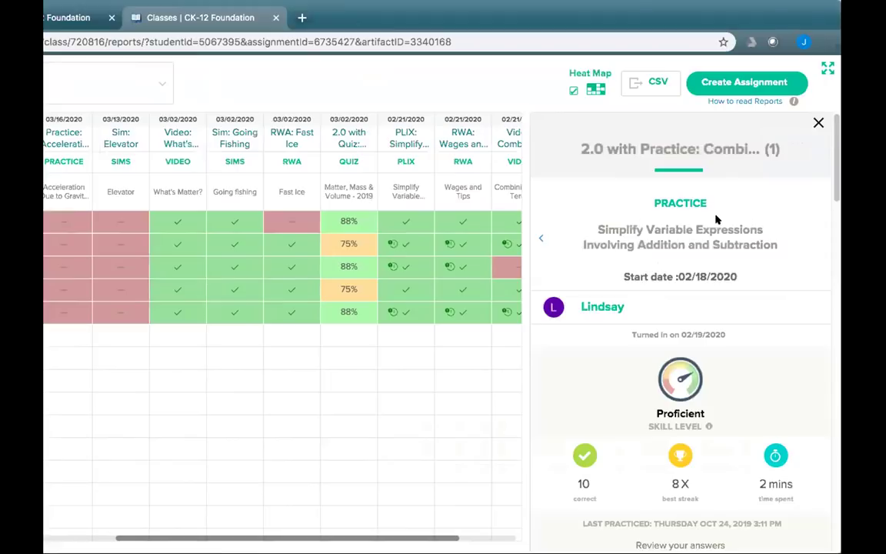
{"action": "scroll", "coordinate": [639, 415], "scroll_direction": "down", "scroll_amount": 1}
{"action": "scroll", "coordinate": [638, 416], "scroll_direction": "down", "scroll_amount": 2}
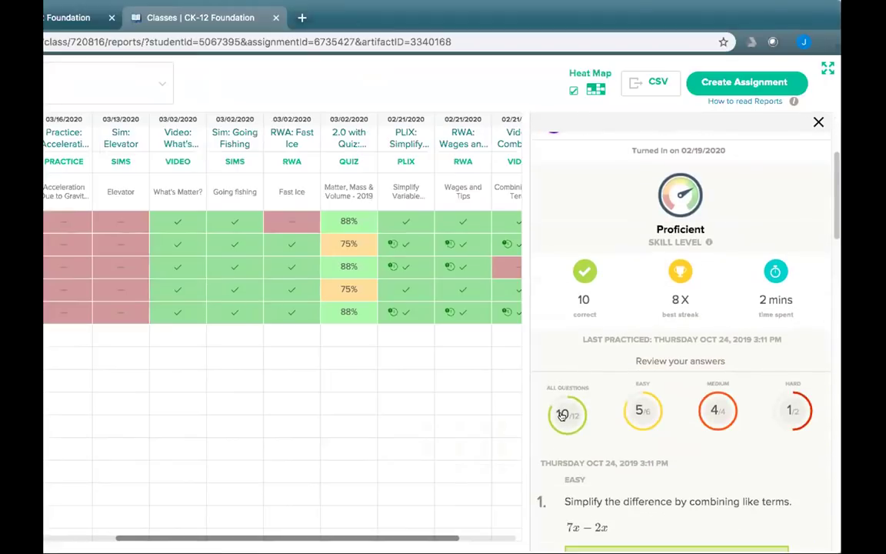
{"action": "left_click", "coordinate": [504, 287]}
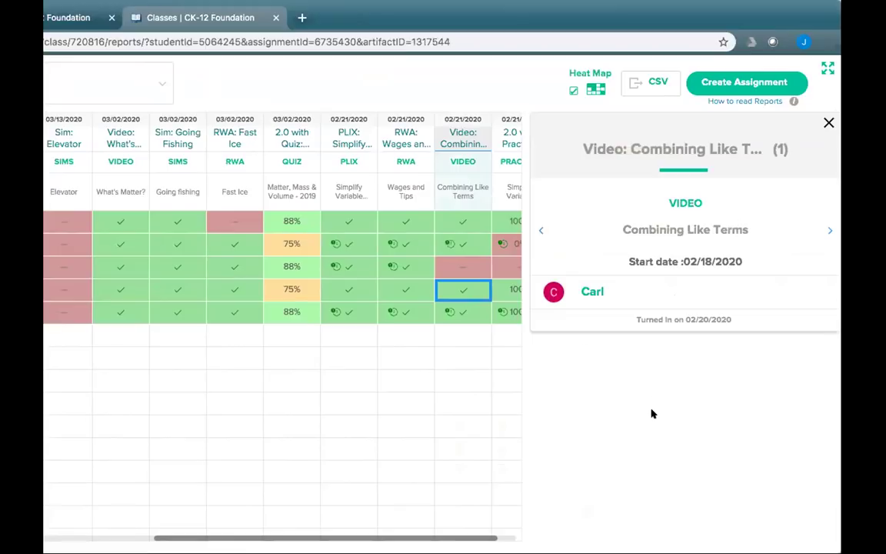
{"action": "left_click", "coordinate": [508, 294]}
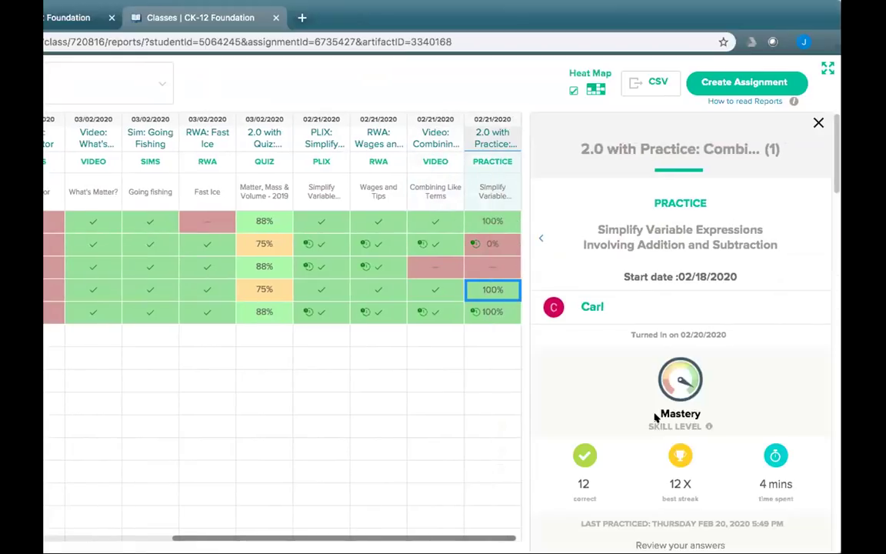
{"action": "scroll", "coordinate": [661, 452], "scroll_direction": "down", "scroll_amount": 3}
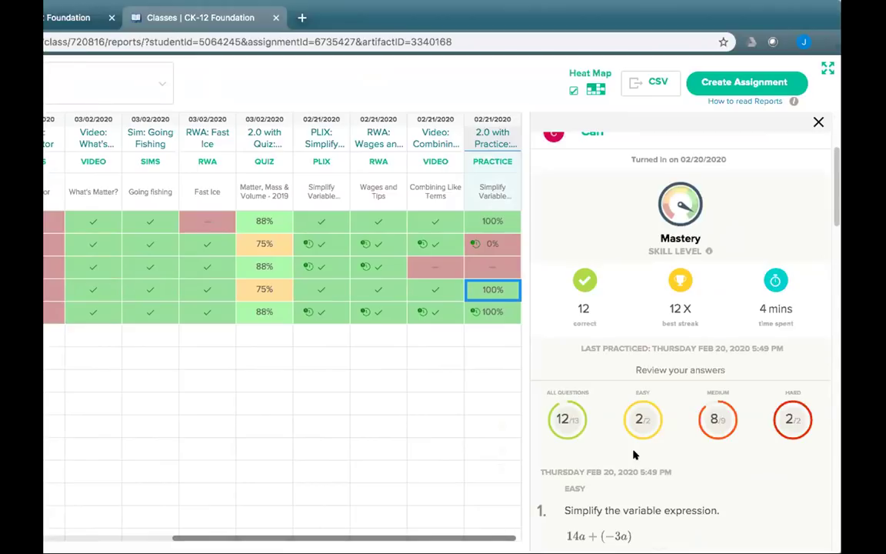
{"action": "scroll", "coordinate": [707, 406], "scroll_direction": "down", "scroll_amount": 3}
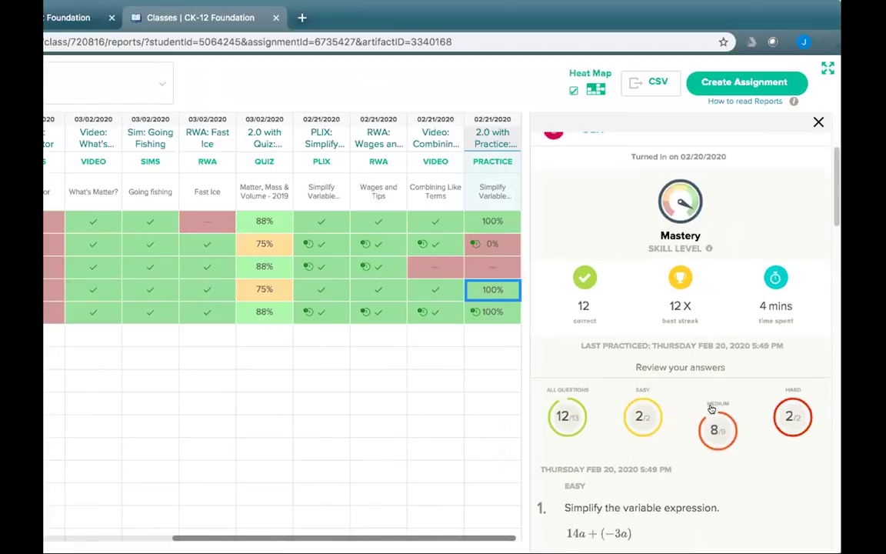
{"action": "scroll", "coordinate": [711, 413], "scroll_direction": "down", "scroll_amount": 15}
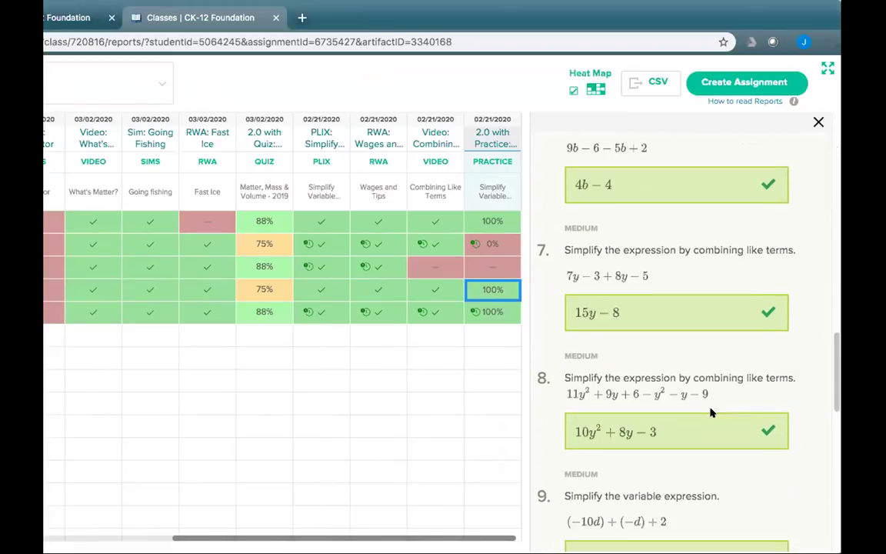
{"action": "scroll", "coordinate": [711, 413], "scroll_direction": "down", "scroll_amount": 8}
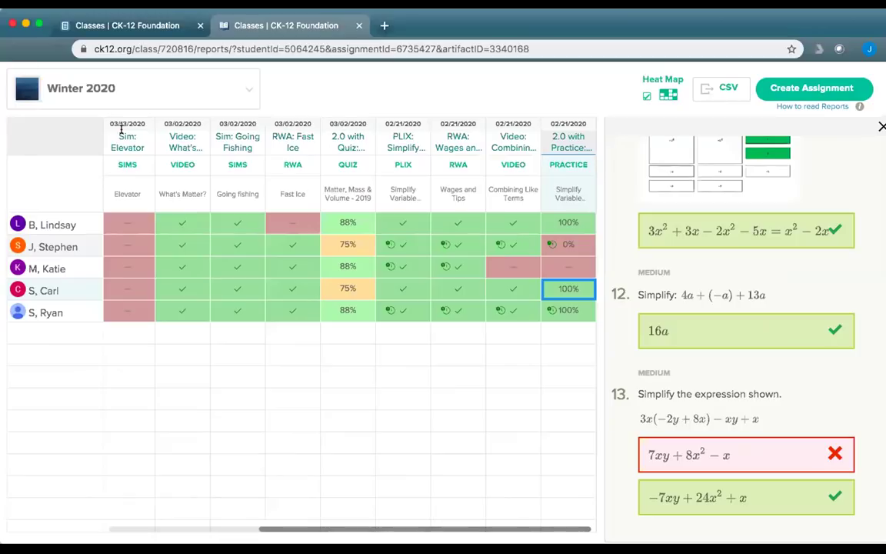
{"action": "left_click", "coordinate": [275, 17]}
{"action": "left_click", "coordinate": [137, 107]}
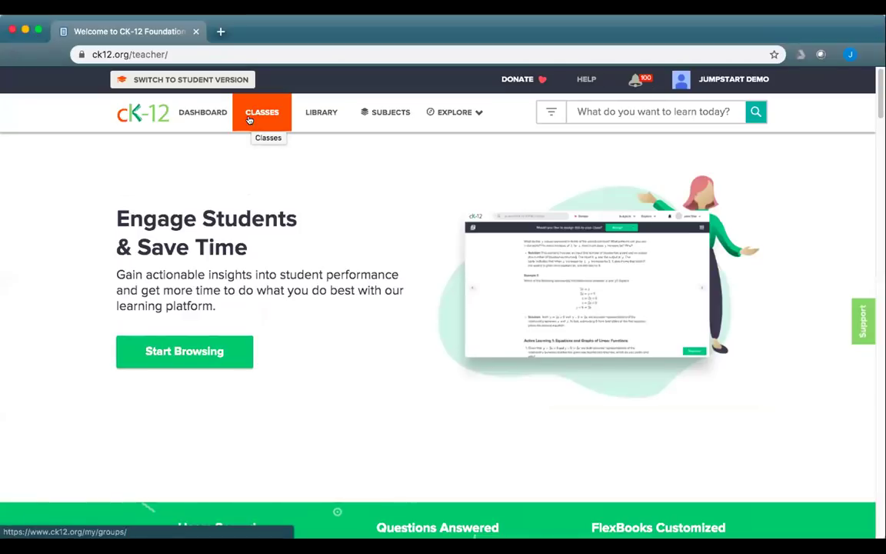
Step: From the classes list, add a class named 'Demo for School Closure' with the purple theme
{"action": "left_click", "coordinate": [249, 119]}
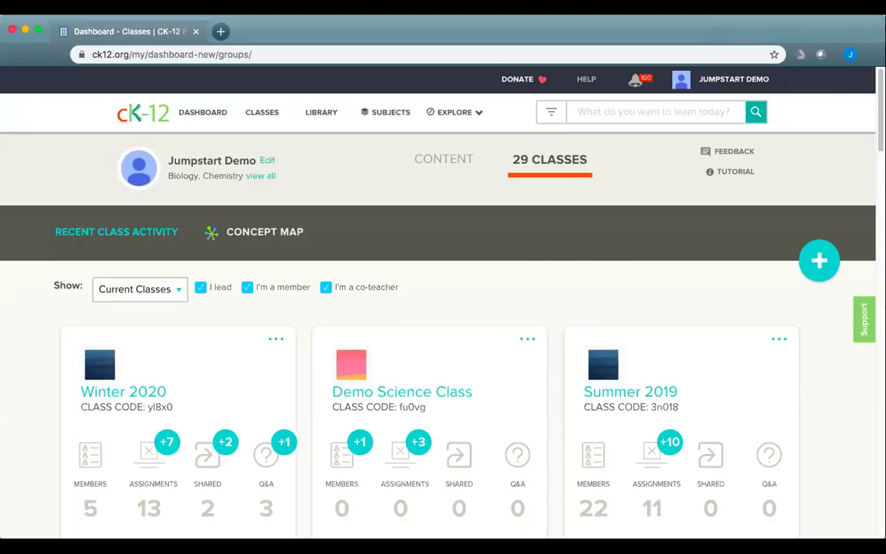
{"action": "left_click", "coordinate": [818, 262]}
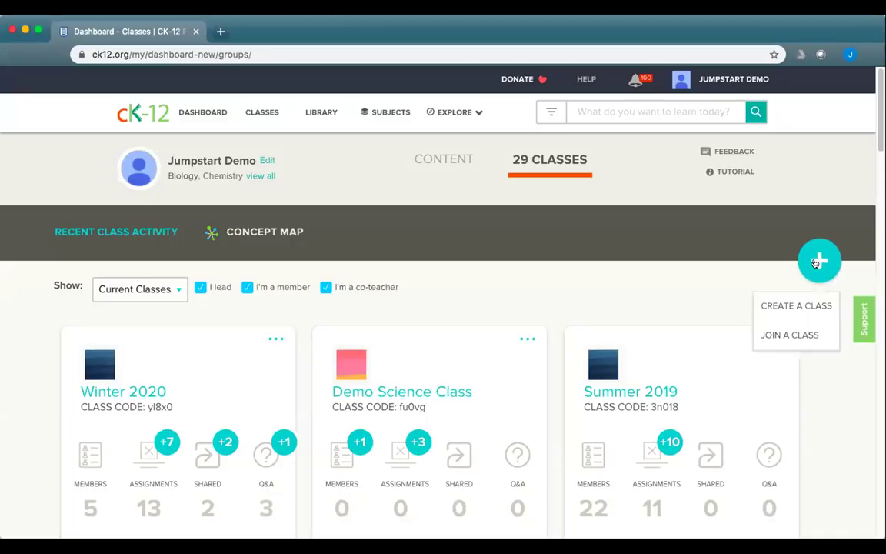
{"action": "left_click", "coordinate": [792, 306]}
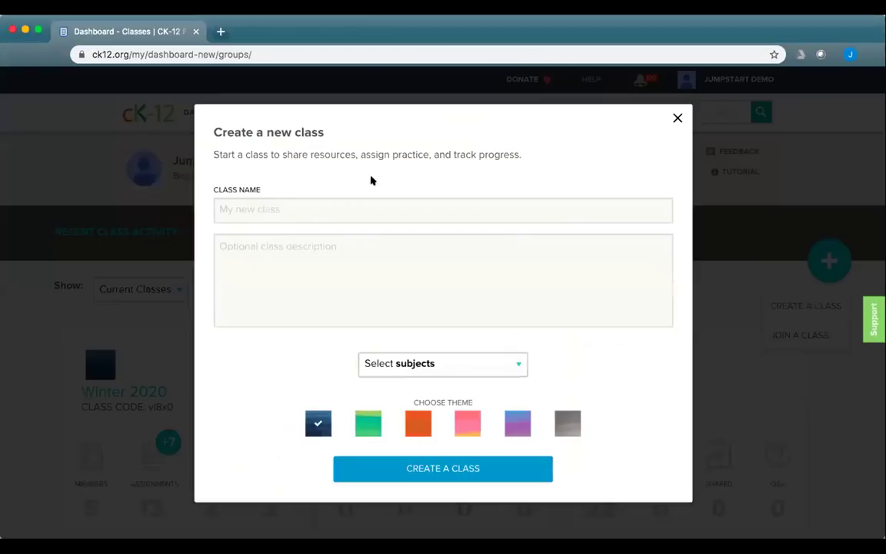
{"action": "left_click", "coordinate": [325, 208]}
{"action": "type", "text": "Demo for S"}
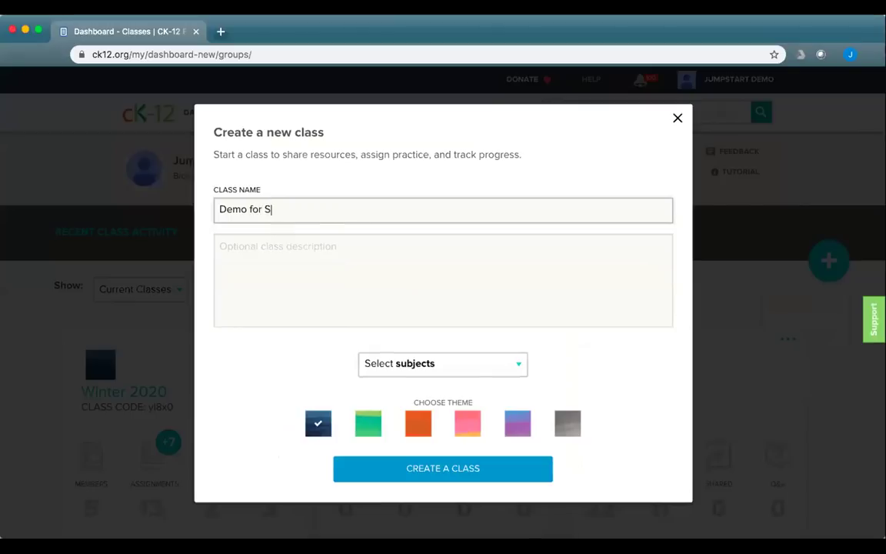
{"action": "type", "text": "chool Closure"}
{"action": "left_click", "coordinate": [512, 422]}
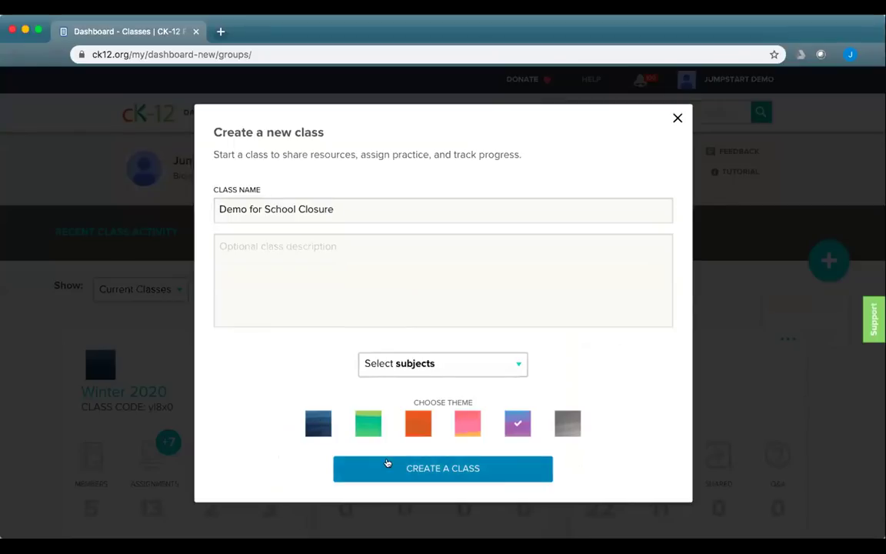
{"action": "left_click", "coordinate": [430, 471]}
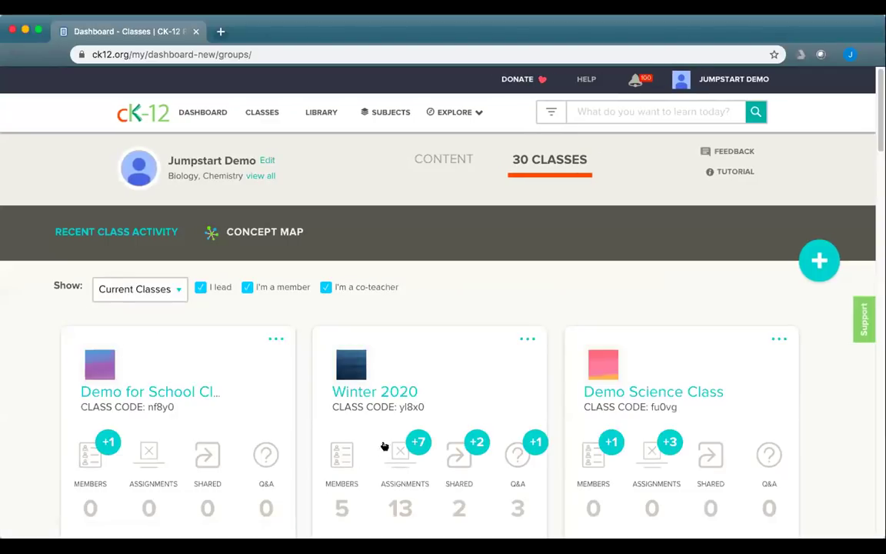
{"action": "scroll", "coordinate": [334, 407], "scroll_direction": "down", "scroll_amount": 1}
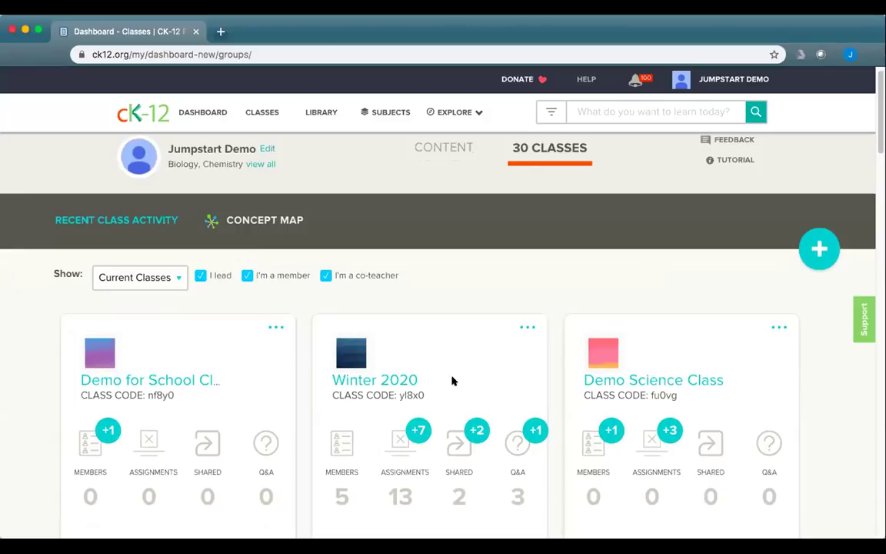
Step: On the class's Members page, preview the email invite, then choose Add Students without email
{"action": "left_click", "coordinate": [150, 380]}
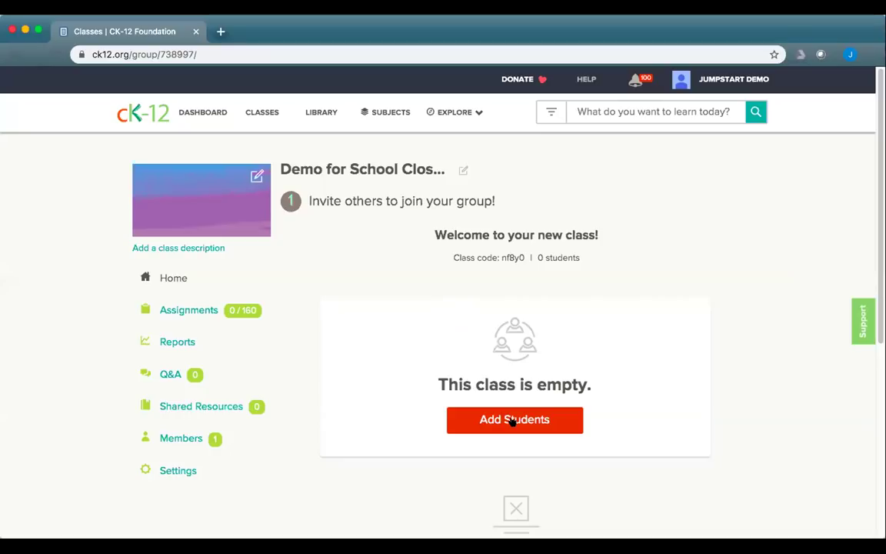
{"action": "left_click", "coordinate": [175, 439]}
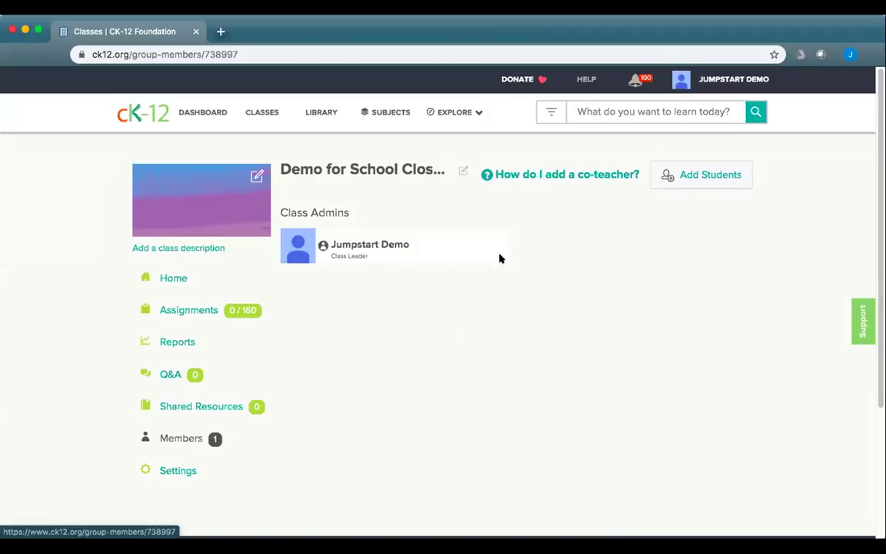
{"action": "left_click", "coordinate": [686, 175]}
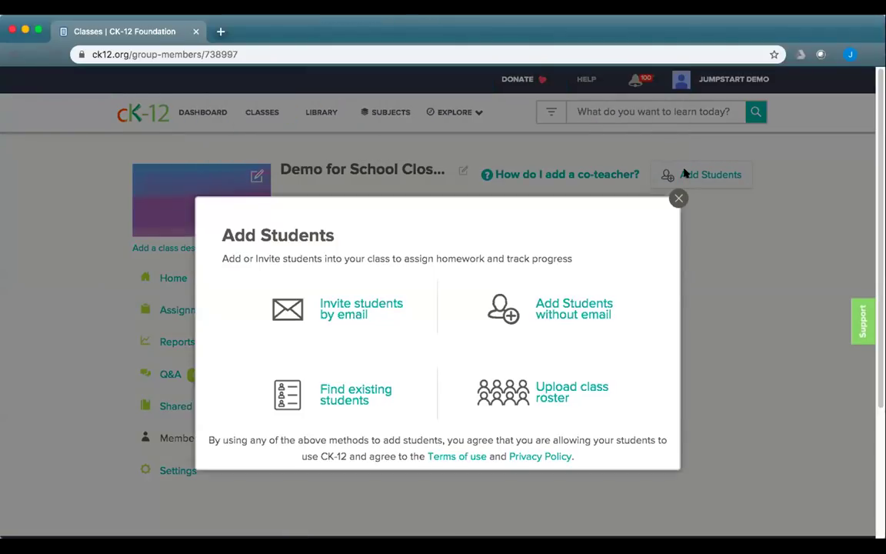
{"action": "left_click", "coordinate": [352, 311]}
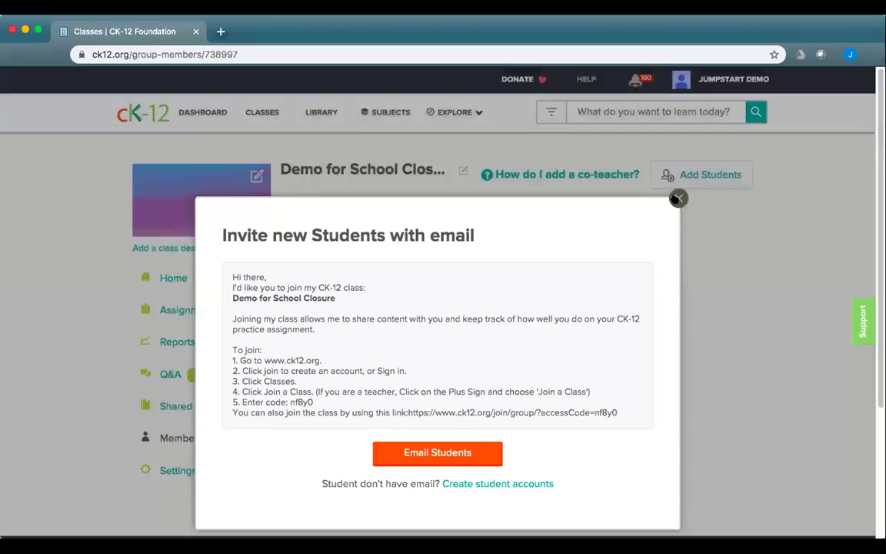
{"action": "left_click", "coordinate": [678, 199]}
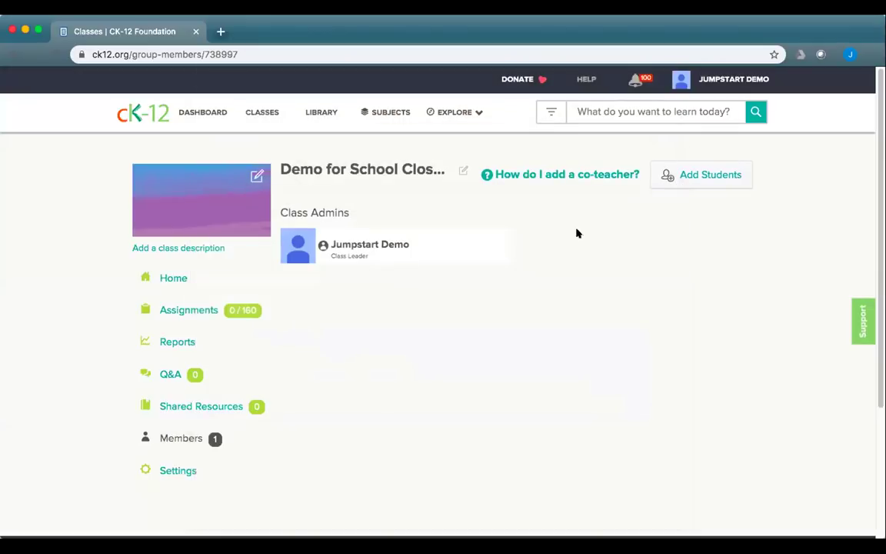
{"action": "left_click", "coordinate": [707, 177]}
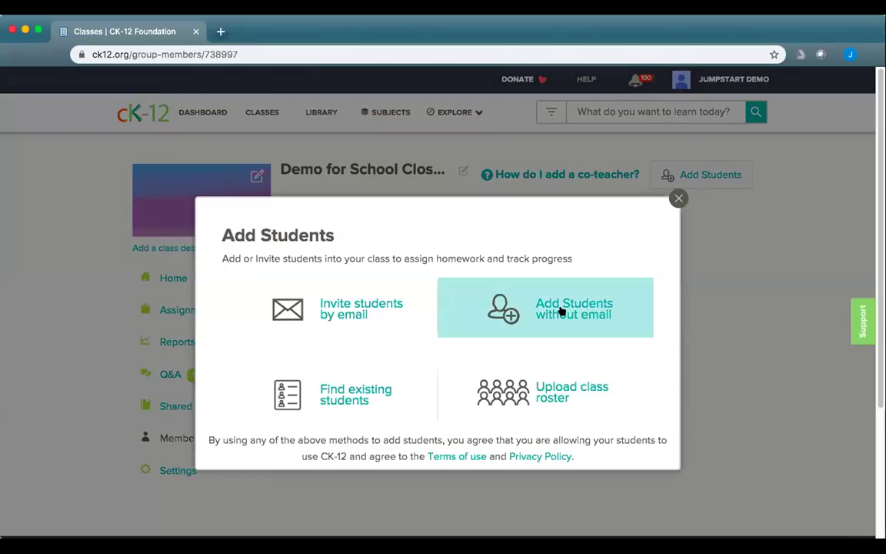
{"action": "left_click", "coordinate": [562, 310]}
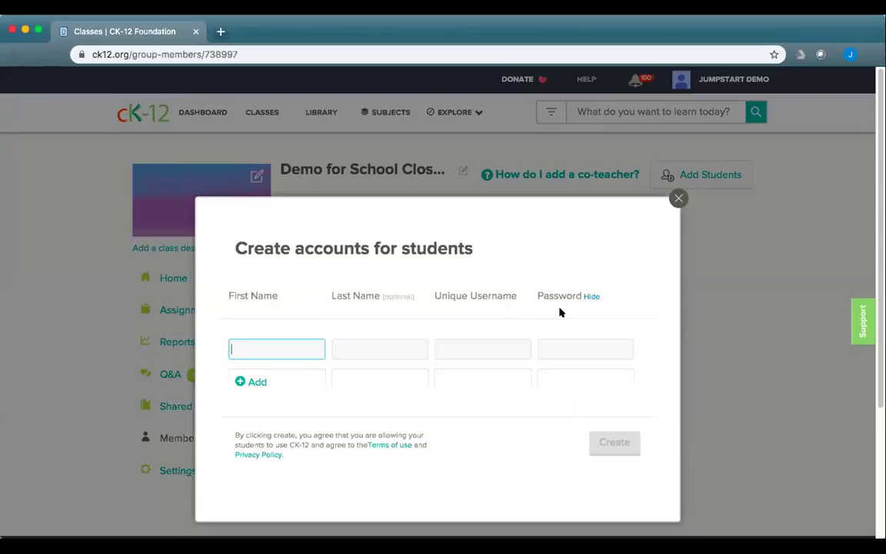
Step: Try out the student form's First Name, Username, Last Name and Password fields
{"action": "left_click", "coordinate": [258, 350]}
{"action": "left_click", "coordinate": [486, 344]}
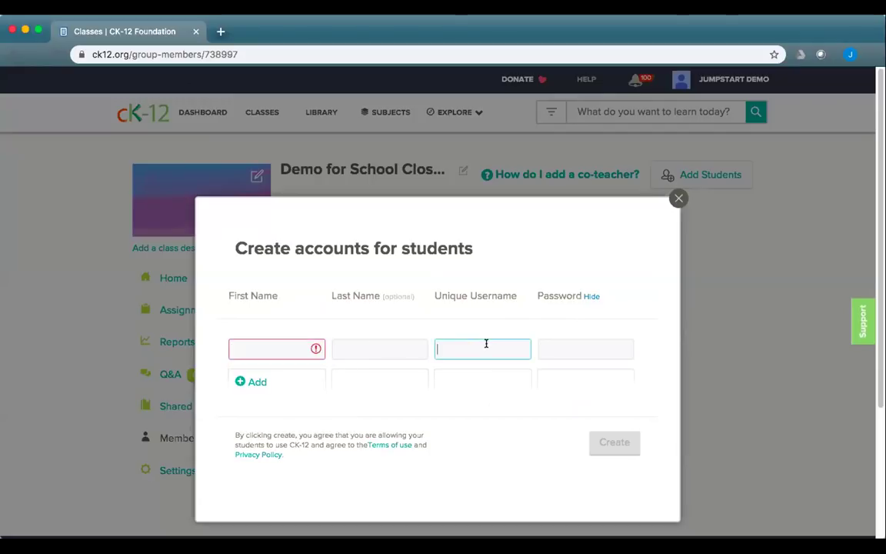
{"action": "left_click", "coordinate": [348, 346]}
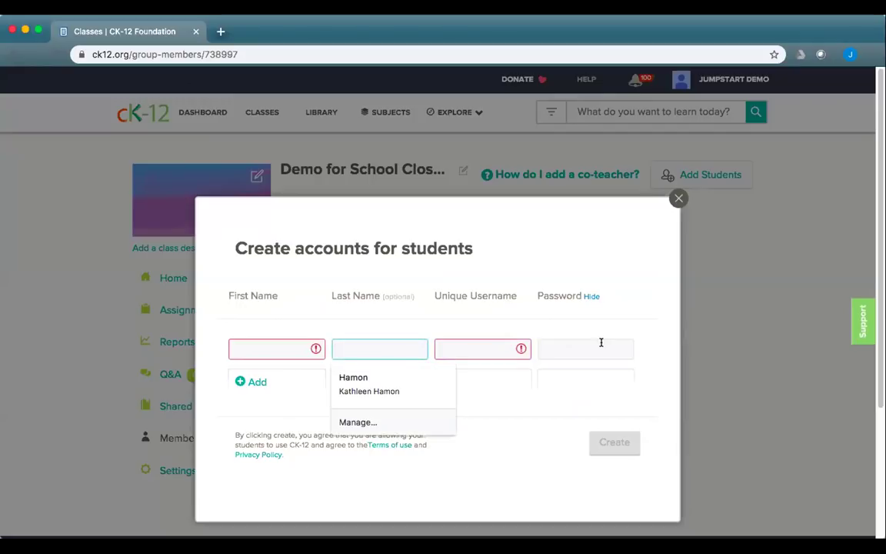
{"action": "left_click", "coordinate": [574, 347]}
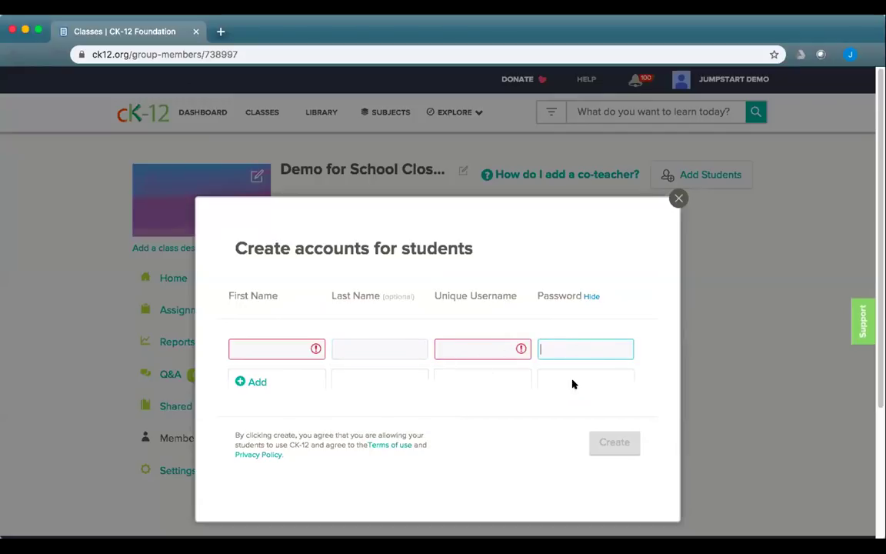
{"action": "left_click", "coordinate": [254, 385]}
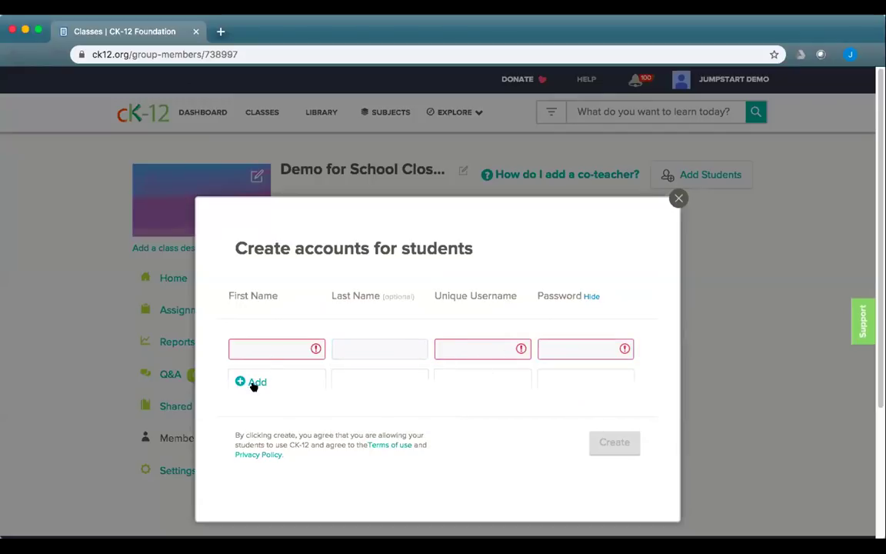
Step: Enter a sample student's first name and a password, add a row, then close without creating
{"action": "left_click", "coordinate": [283, 349]}
{"action": "type", "text": "Katie"}
{"action": "key", "text": "Tab"}
{"action": "key", "text": "Tab"}
{"action": "key", "text": "Tab"}
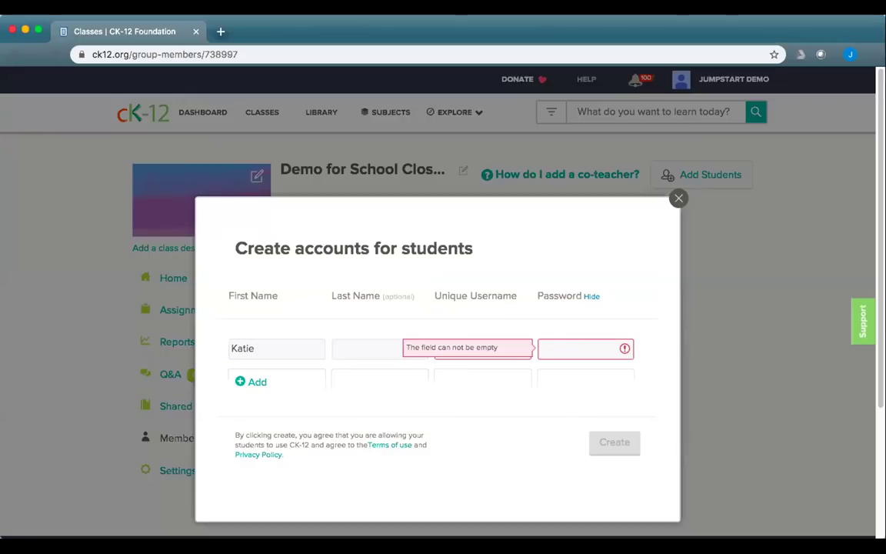
{"action": "left_click", "coordinate": [254, 383]}
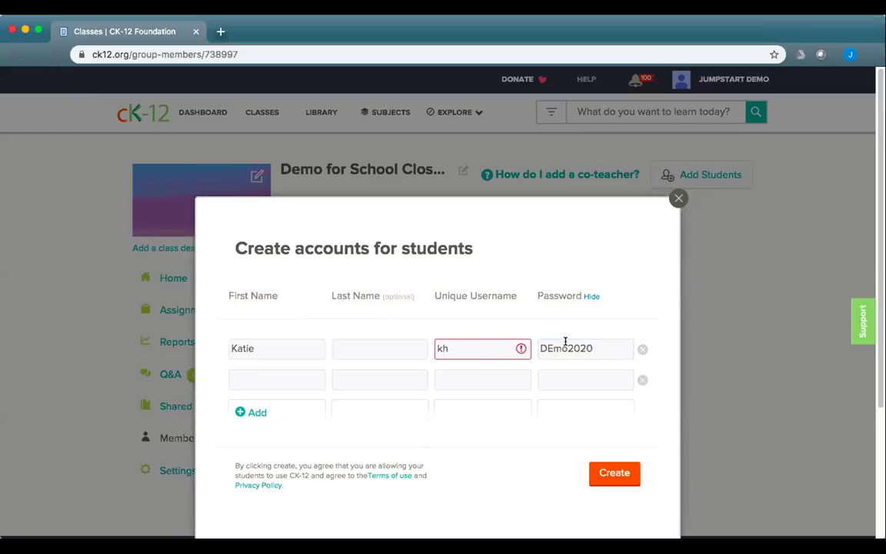
{"action": "left_click", "coordinate": [677, 199]}
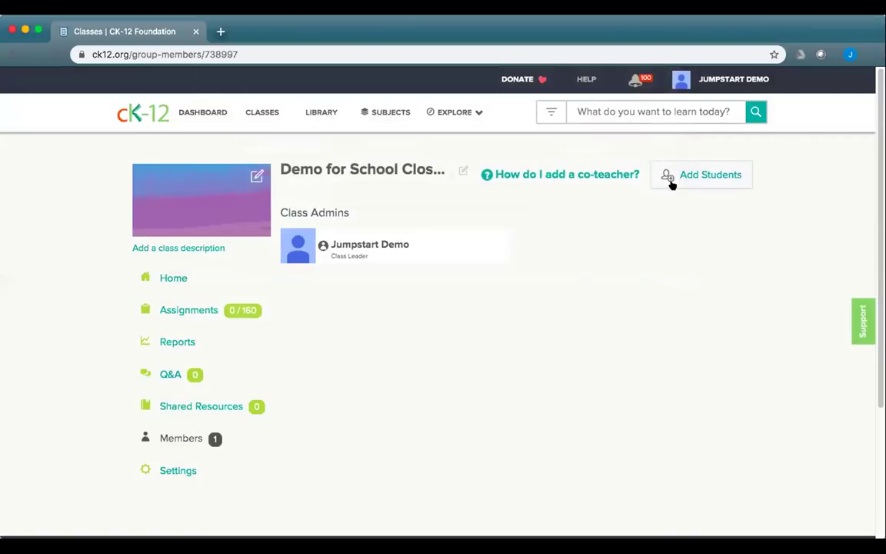
{"action": "left_click", "coordinate": [668, 176]}
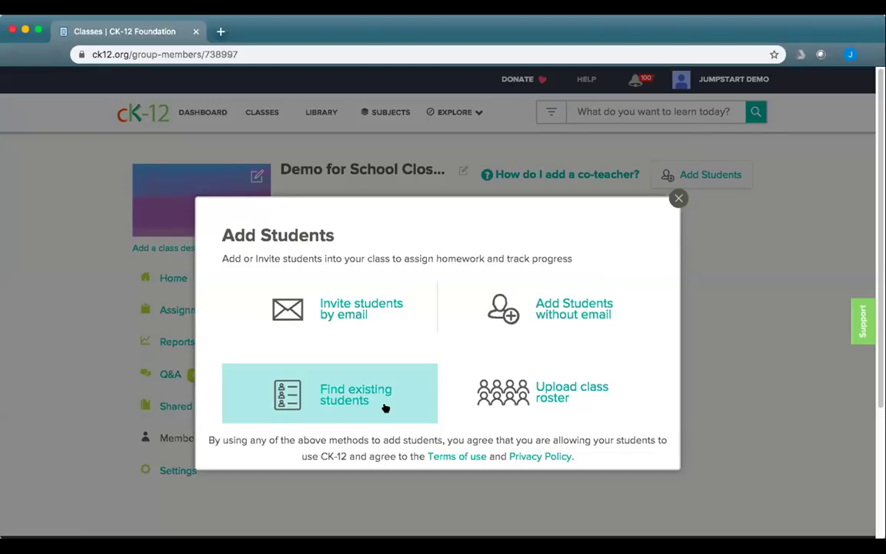
{"action": "left_click", "coordinate": [538, 397]}
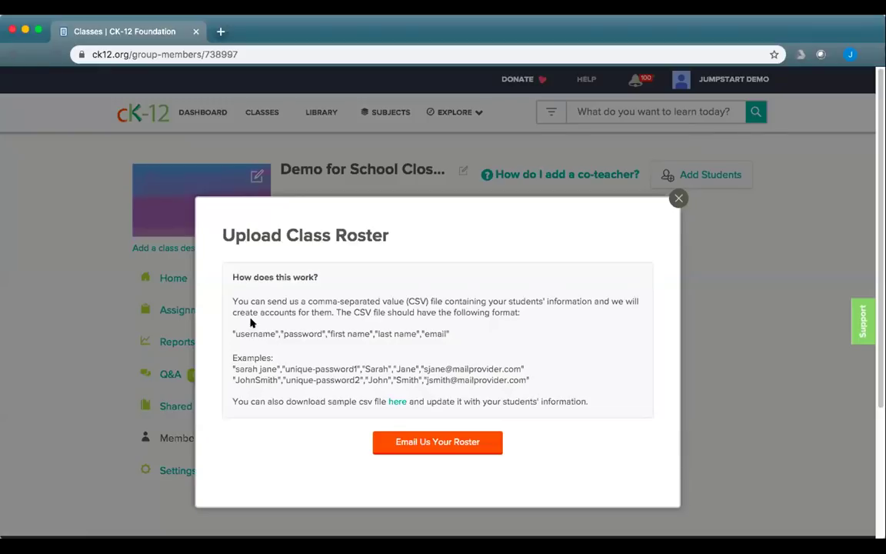
{"action": "left_click_drag", "start_coordinate": [231, 274], "coordinate": [619, 406]}
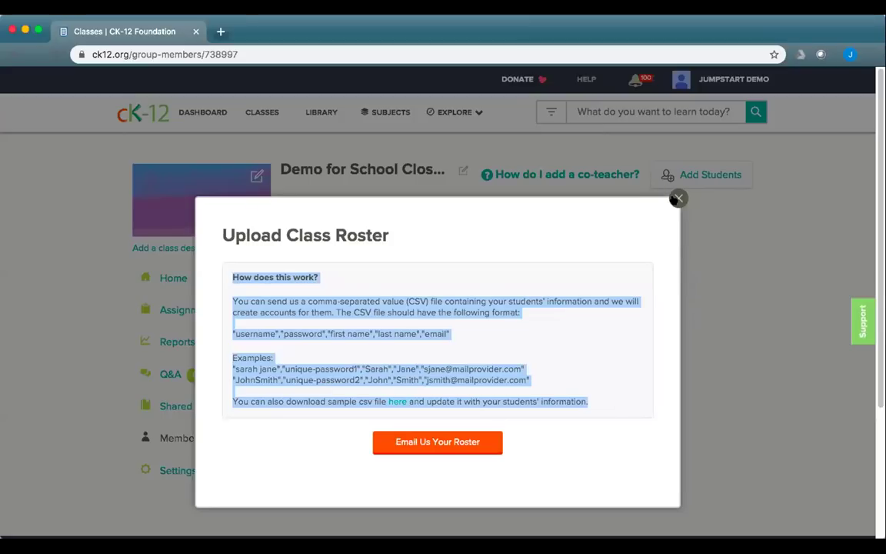
{"action": "left_click", "coordinate": [677, 198]}
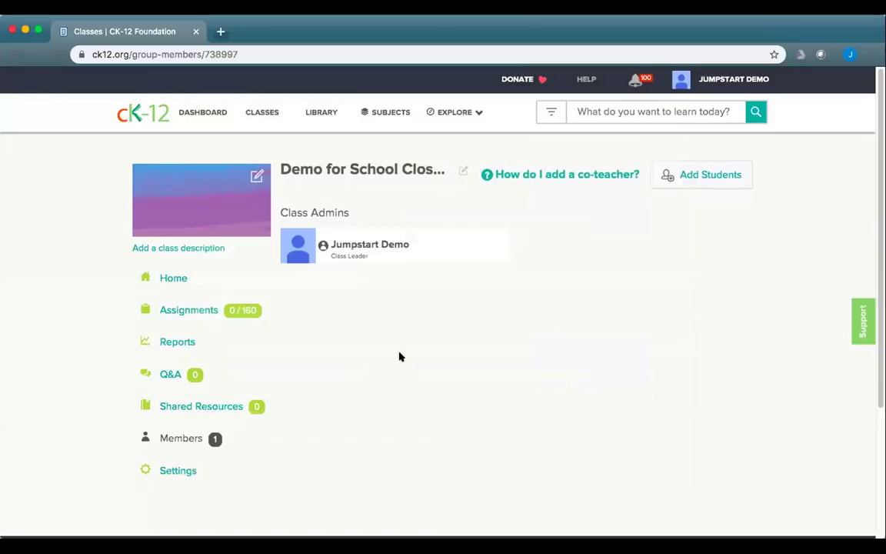
{"action": "left_click", "coordinate": [683, 176]}
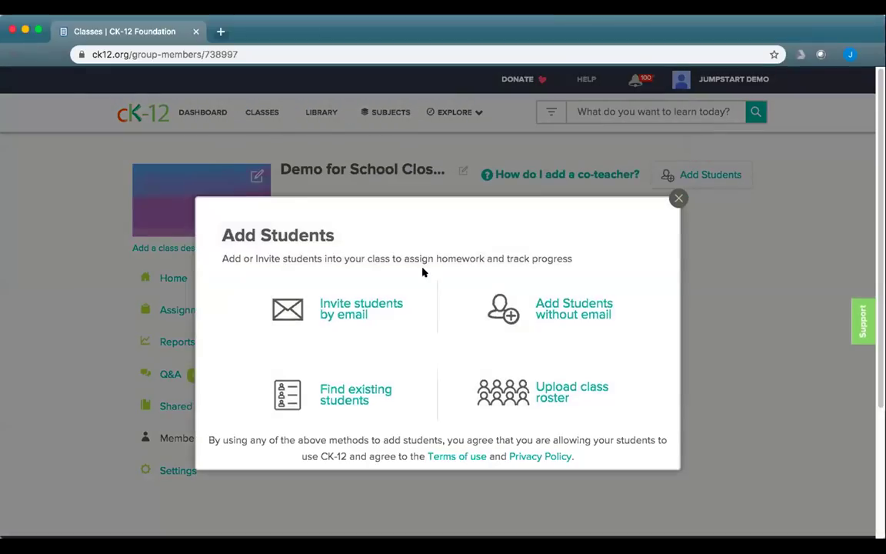
{"action": "left_click", "coordinate": [340, 317]}
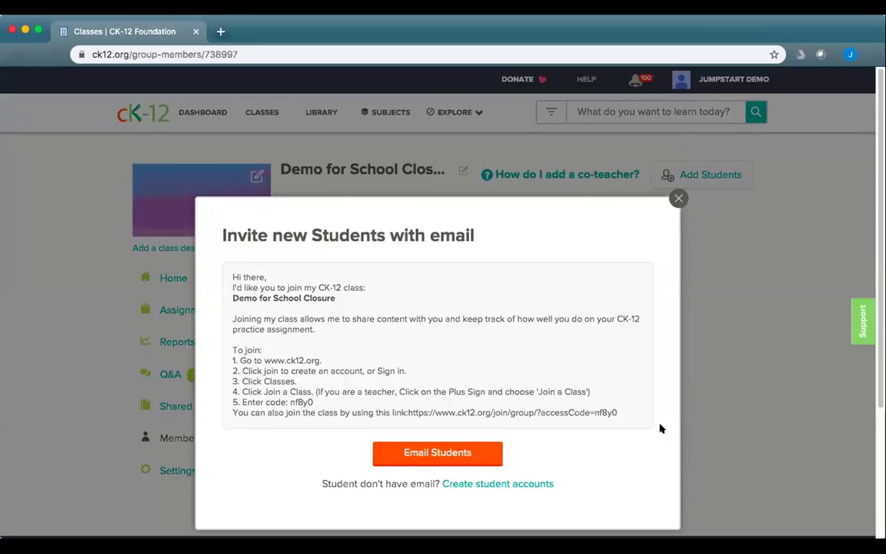
{"action": "left_click", "coordinate": [679, 198]}
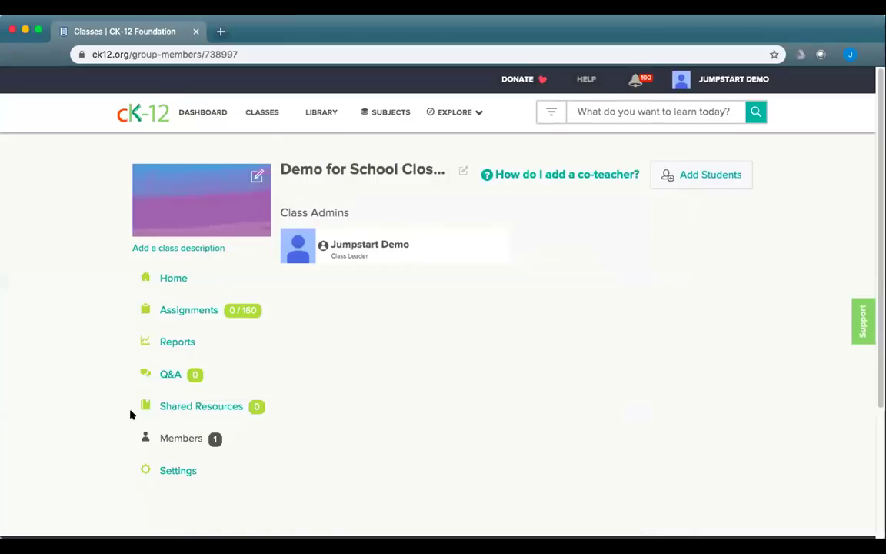
Step: Look at the class Q&A and its question editor without posting, then go to the Library
{"action": "left_click", "coordinate": [167, 376]}
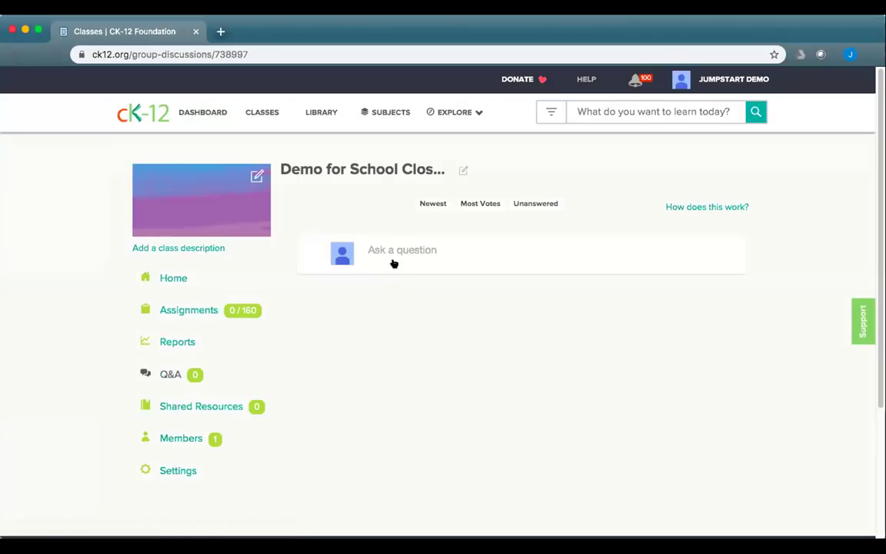
{"action": "left_click", "coordinate": [417, 252]}
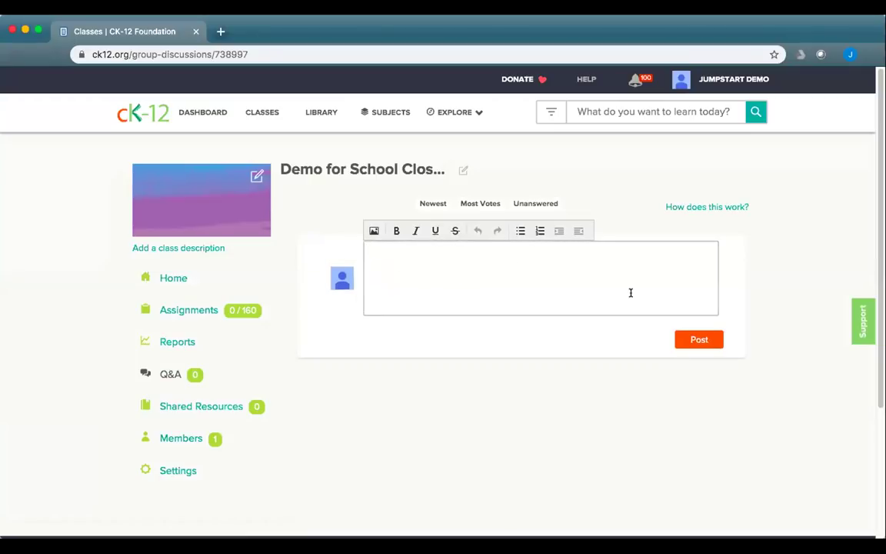
{"action": "left_click", "coordinate": [695, 175]}
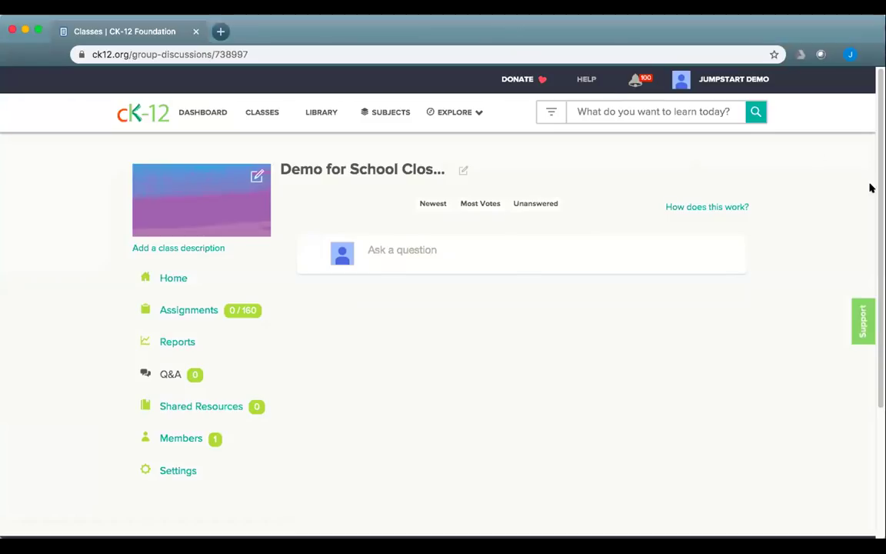
{"action": "left_click", "coordinate": [320, 112]}
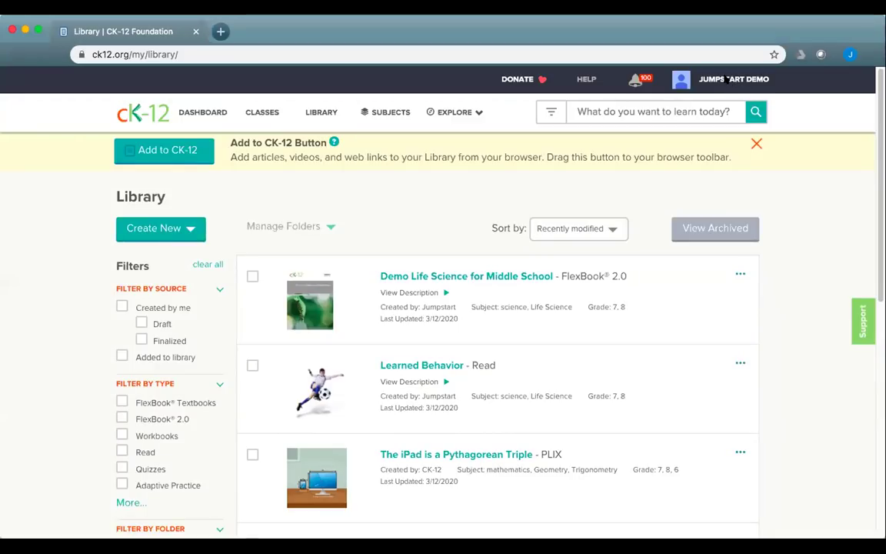
Step: Check the Create New options, then open the Demo Life Science for Middle School FlexBook
{"action": "left_click", "coordinate": [183, 231]}
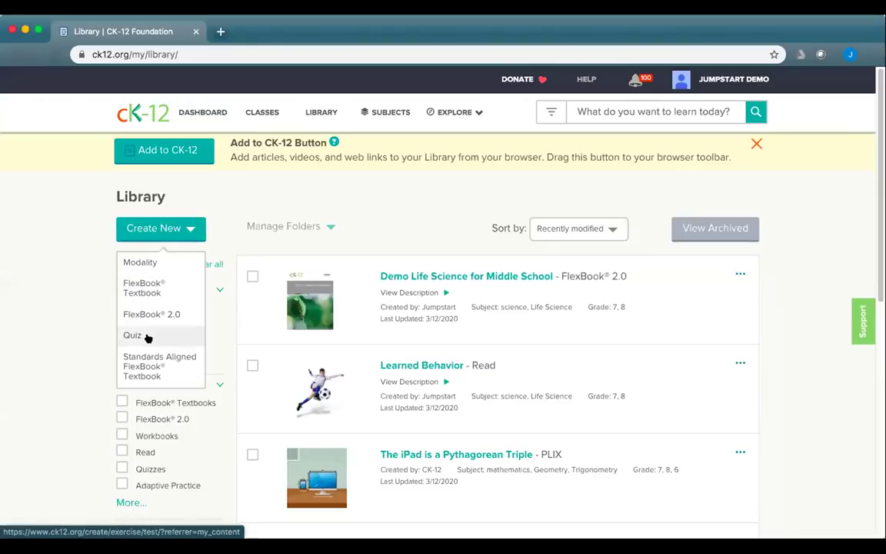
{"action": "left_click", "coordinate": [388, 275]}
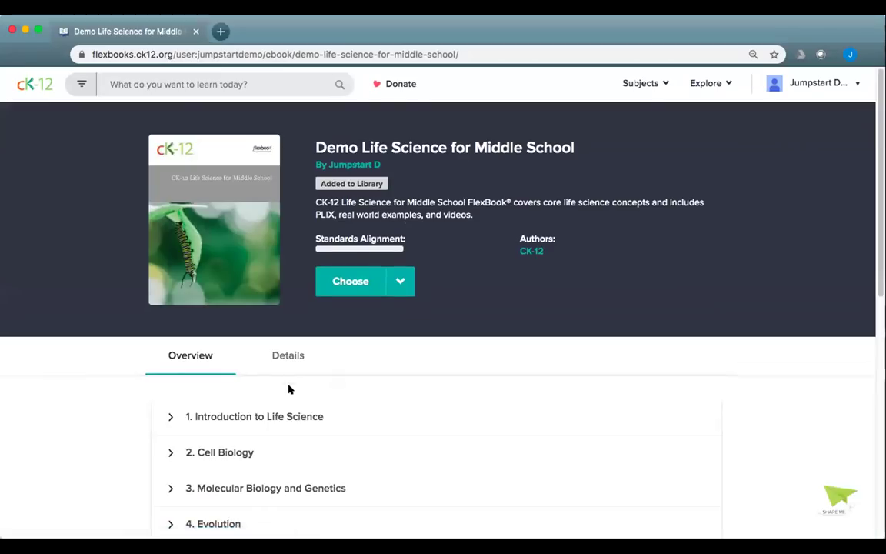
Step: Open lesson 2.1 Elements and Compounds under Cell Biology and customize its practice into a quiz
{"action": "scroll", "coordinate": [300, 389], "scroll_direction": "down", "scroll_amount": 2}
{"action": "left_click", "coordinate": [206, 357]}
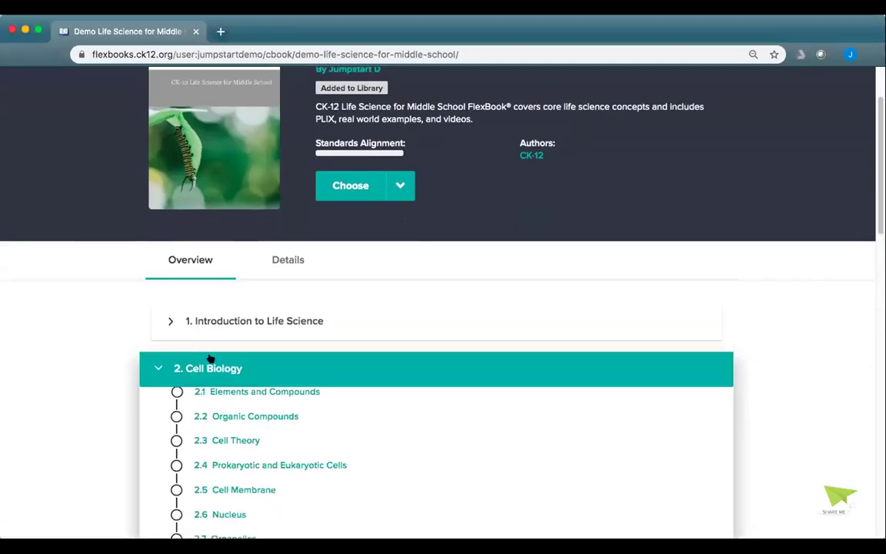
{"action": "left_click", "coordinate": [233, 399]}
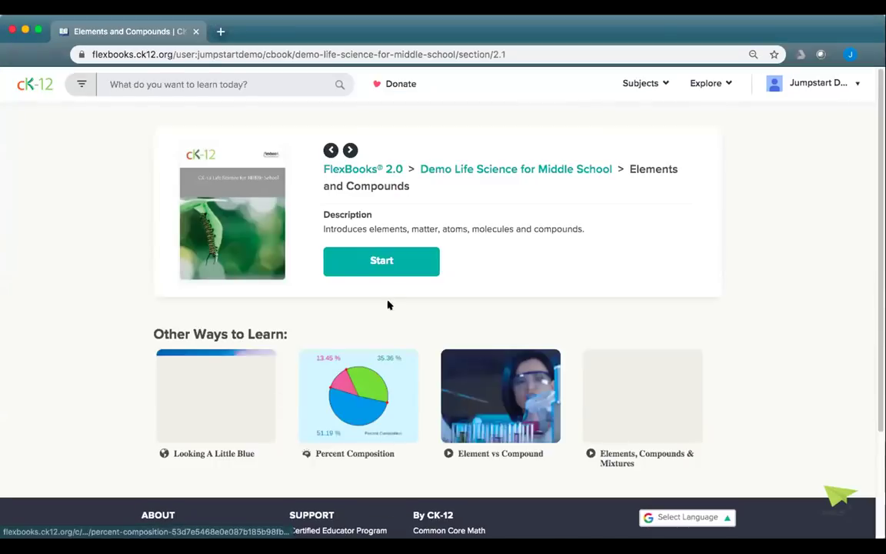
{"action": "left_click", "coordinate": [381, 259]}
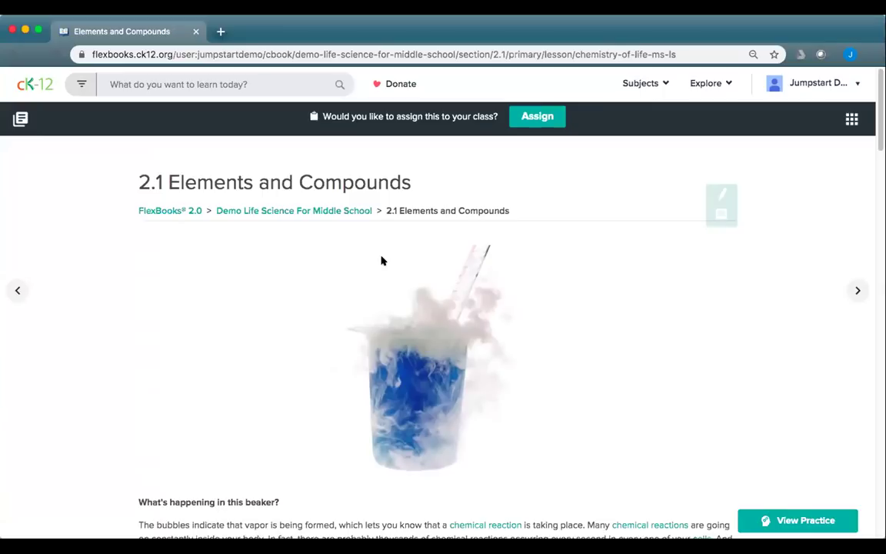
{"action": "left_click", "coordinate": [804, 521]}
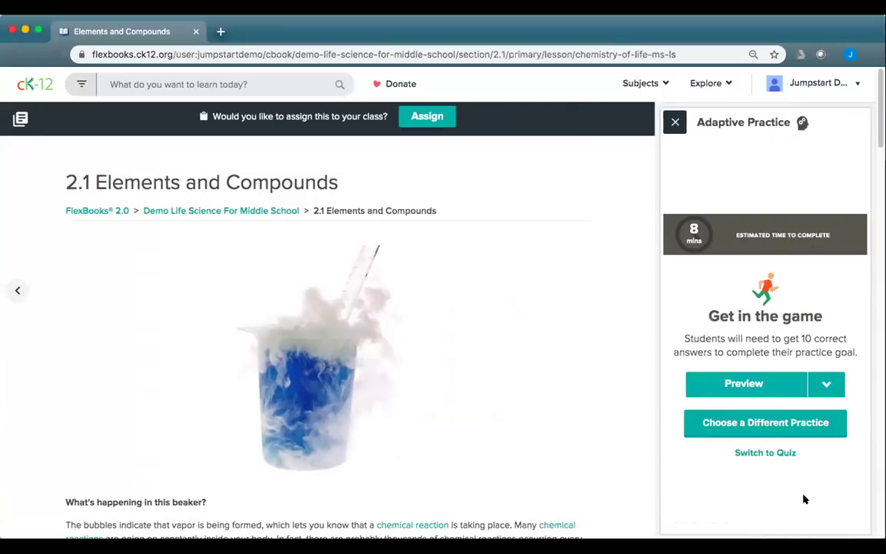
{"action": "left_click", "coordinate": [819, 384]}
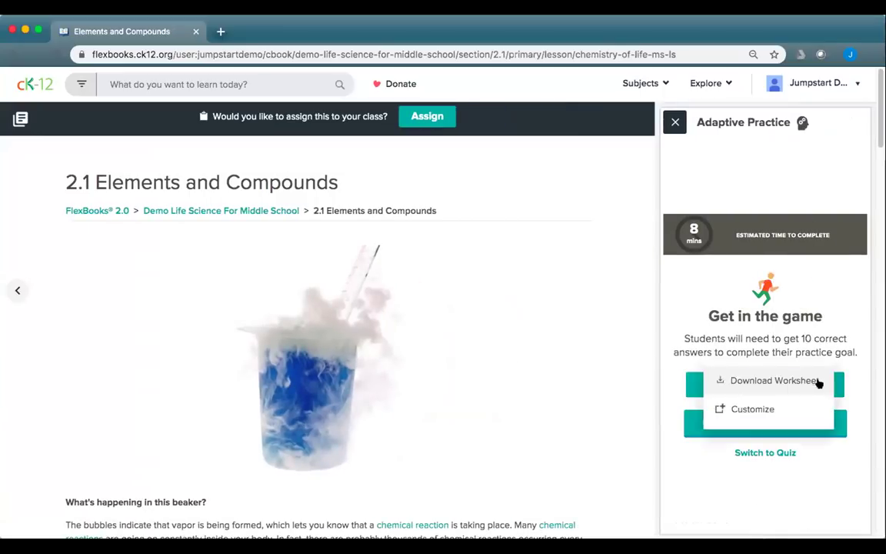
{"action": "left_click", "coordinate": [767, 410]}
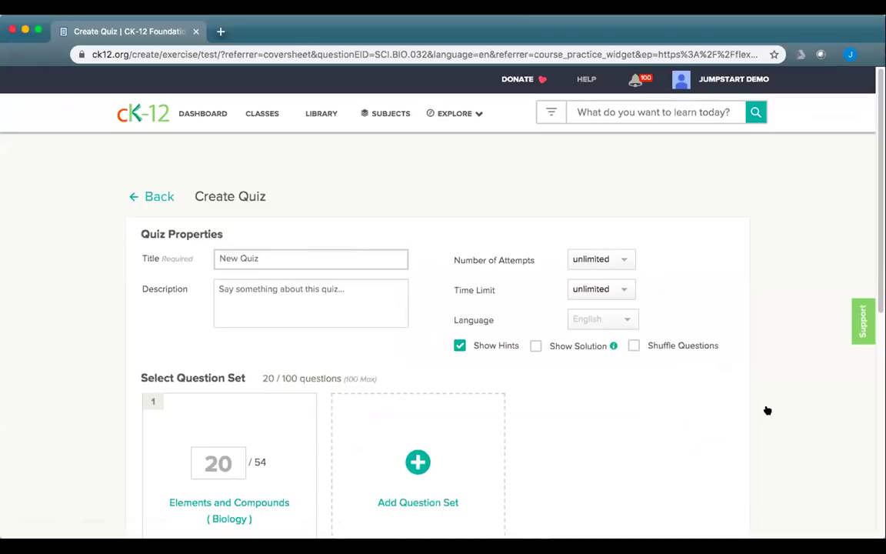
Step: Title the quiz 'Demo Quiz Mar 2020' and cut its Elements and Compounds questions from 20 to 10
{"action": "left_click", "coordinate": [235, 257]}
{"action": "type", "text": "Demo "}
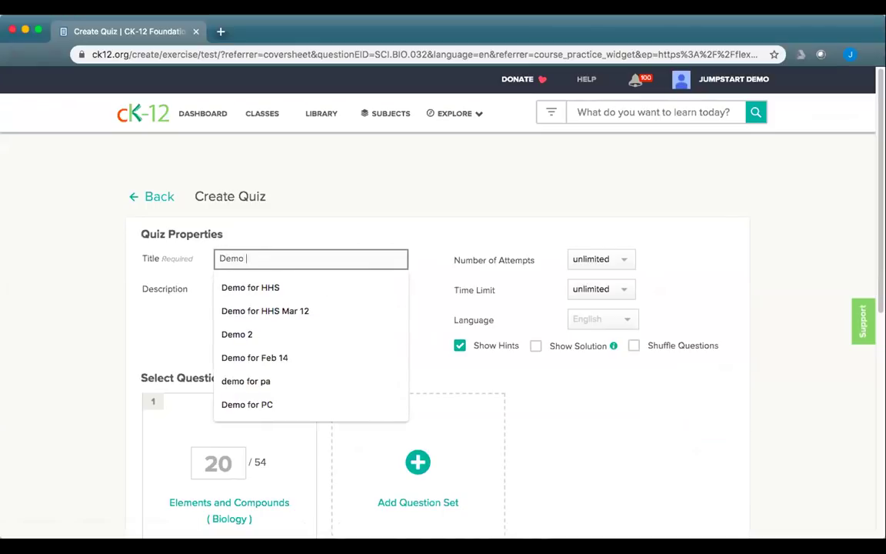
{"action": "type", "text": "Quiz Mar 2020"}
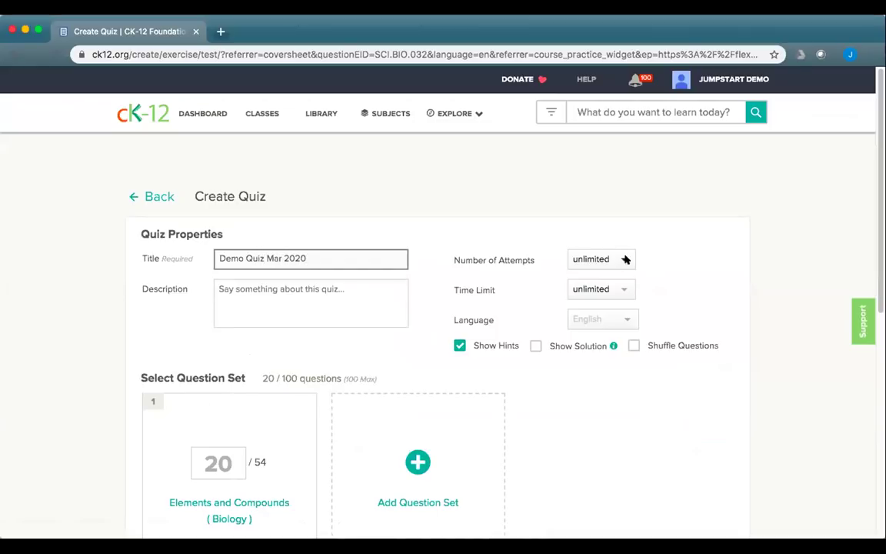
{"action": "scroll", "coordinate": [539, 377], "scroll_direction": "down", "scroll_amount": 3}
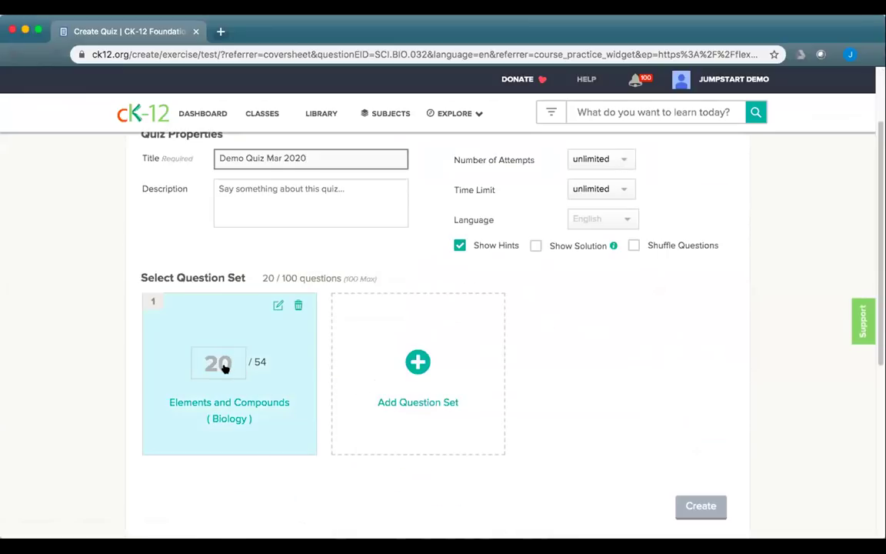
{"action": "left_click", "coordinate": [233, 361]}
{"action": "left_click_drag", "start_coordinate": [238, 368], "coordinate": [239, 368]}
{"action": "left_click", "coordinate": [612, 352]}
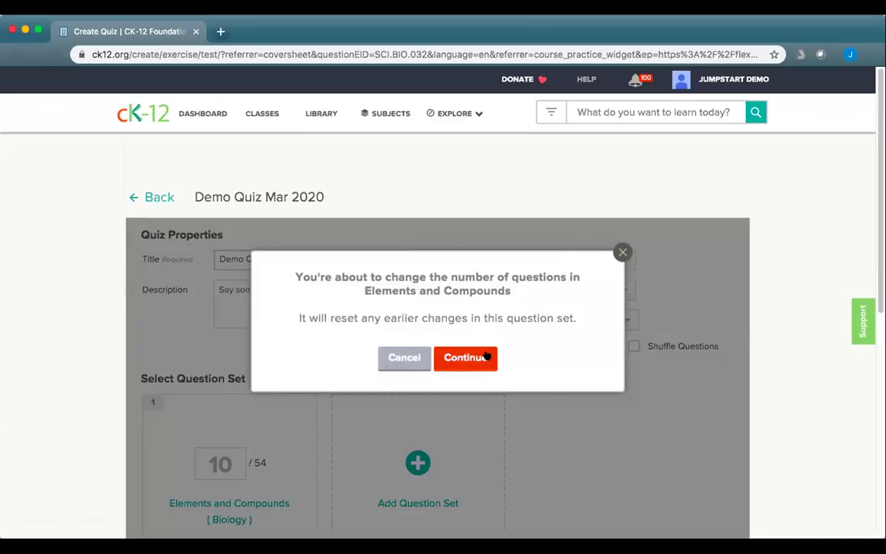
{"action": "left_click", "coordinate": [471, 358]}
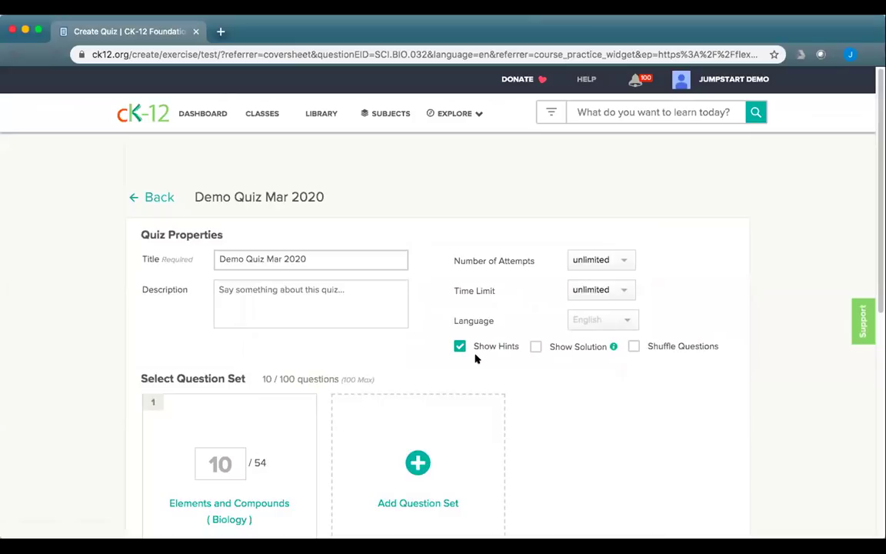
{"action": "mouse_move", "coordinate": [277, 414]}
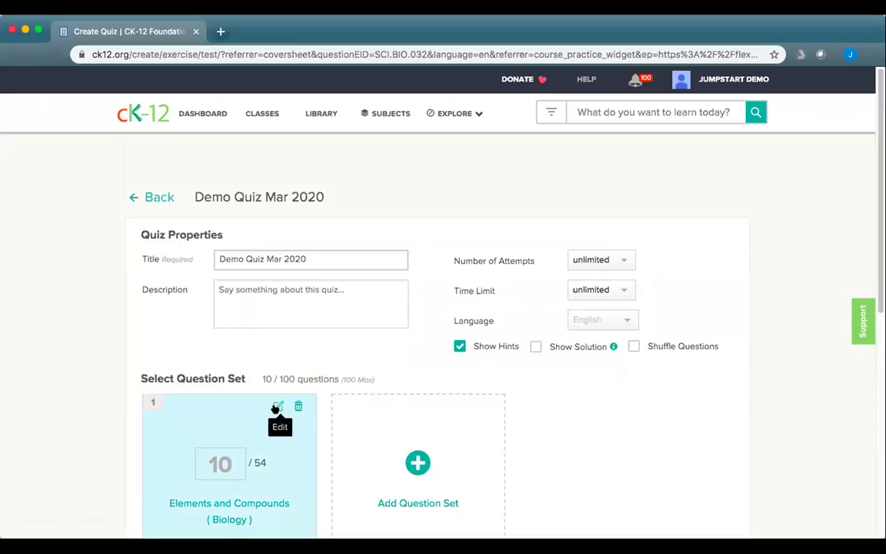
Step: Edit the Elements and Compounds question set, then open the CK-12 Help Center
{"action": "left_click", "coordinate": [277, 407]}
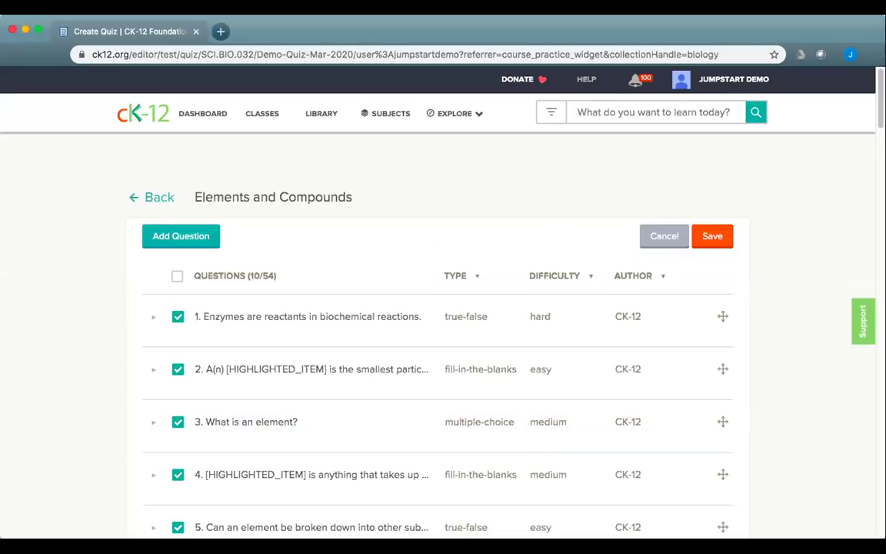
{"action": "left_click", "coordinate": [587, 80]}
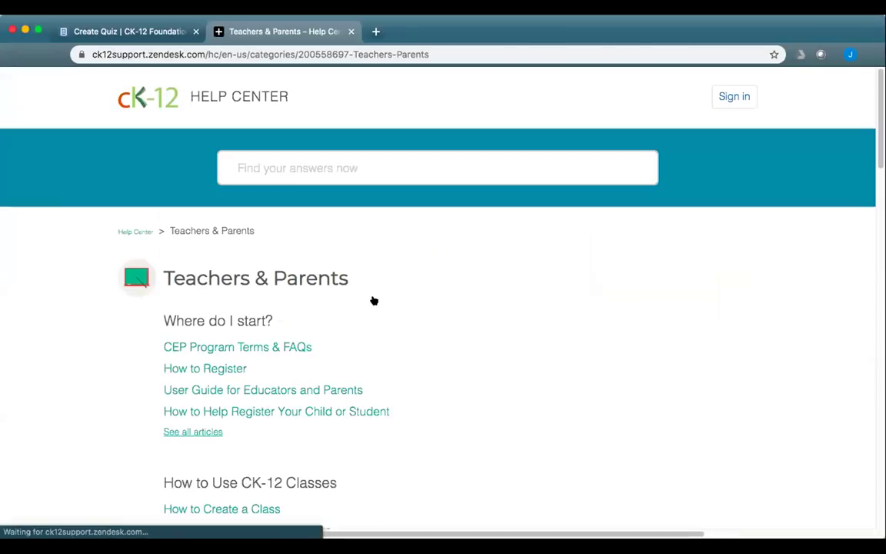
Step: Read the How to Create a Quiz article, return to Help Center home, and close the tab
{"action": "scroll", "coordinate": [380, 316], "scroll_direction": "down", "scroll_amount": 5}
{"action": "scroll", "coordinate": [380, 316], "scroll_direction": "down", "scroll_amount": 3}
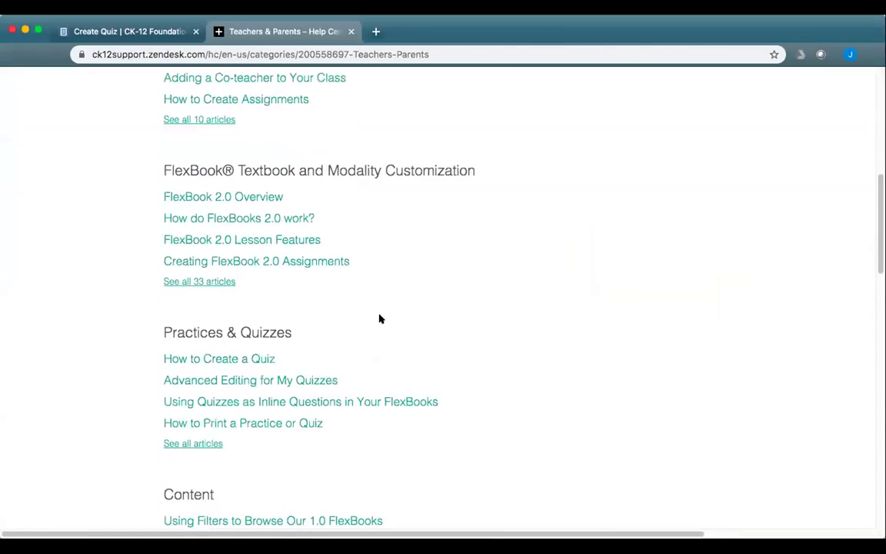
{"action": "left_click", "coordinate": [230, 334]}
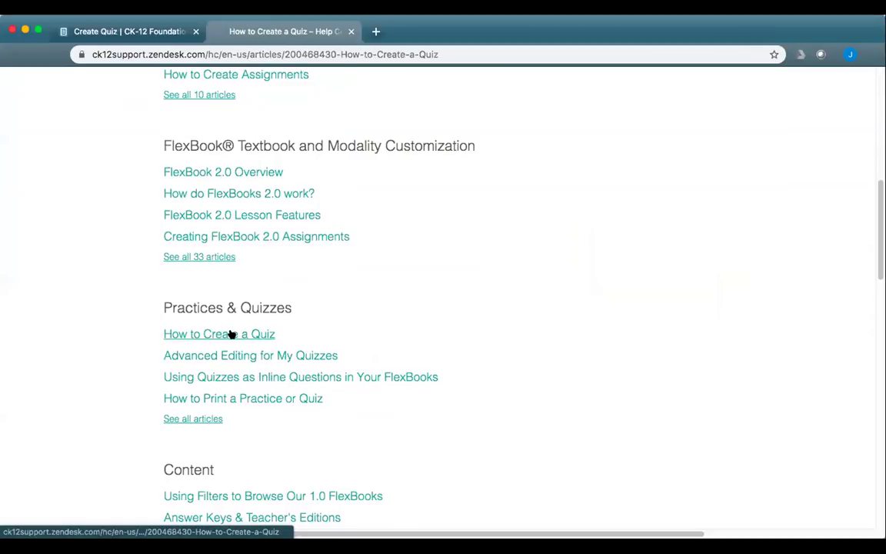
{"action": "scroll", "coordinate": [439, 368], "scroll_direction": "down", "scroll_amount": 4}
{"action": "scroll", "coordinate": [440, 369], "scroll_direction": "down", "scroll_amount": 3}
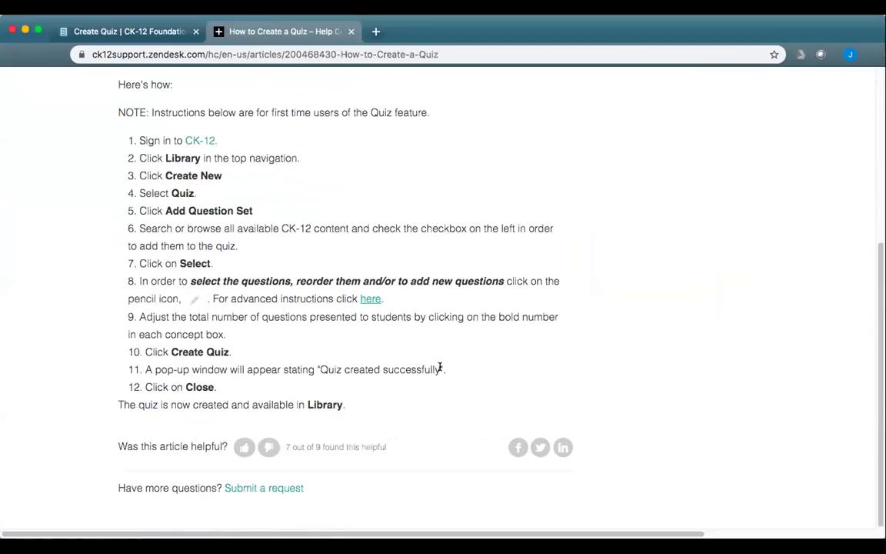
{"action": "scroll", "coordinate": [439, 370], "scroll_direction": "up", "scroll_amount": 5}
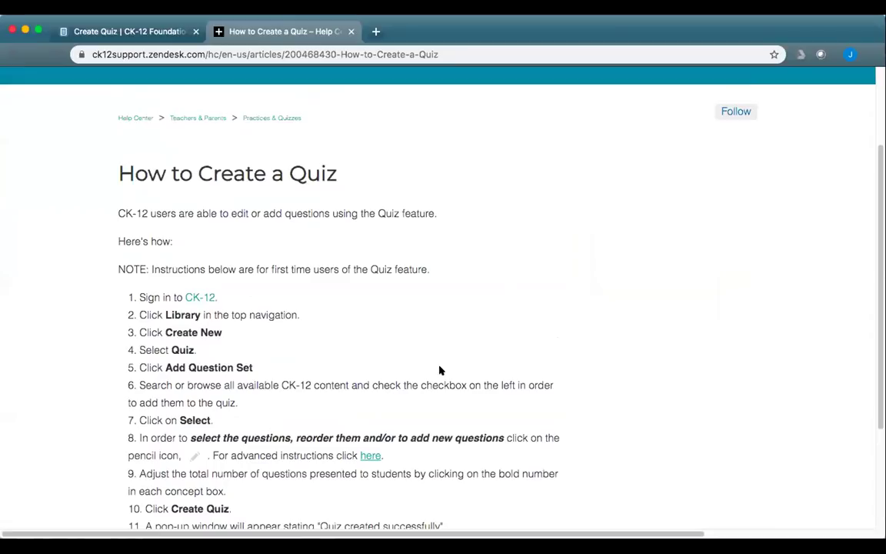
{"action": "scroll", "coordinate": [439, 370], "scroll_direction": "up", "scroll_amount": 1}
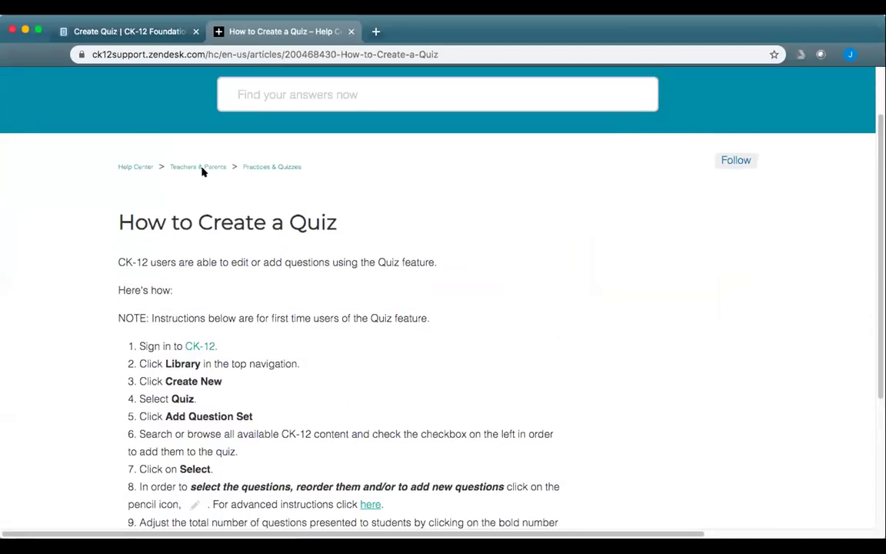
{"action": "left_click", "coordinate": [133, 168]}
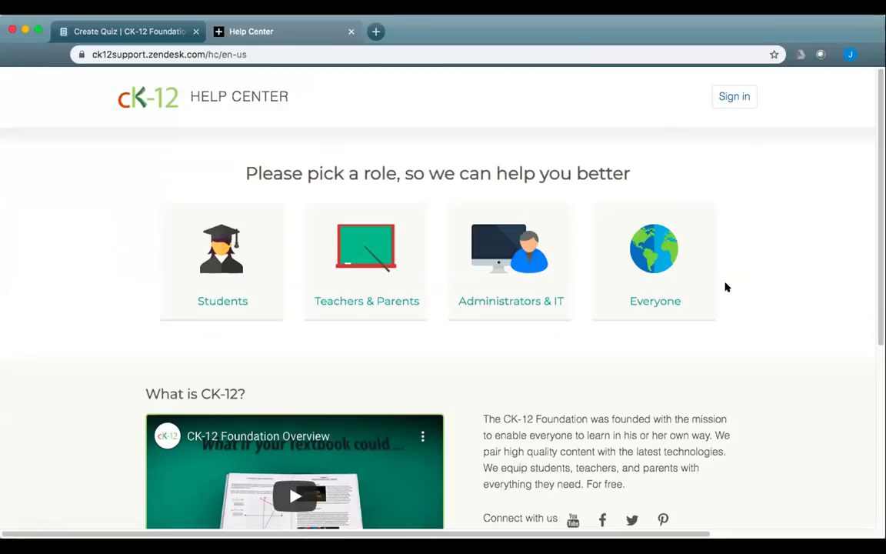
{"action": "left_click", "coordinate": [350, 31]}
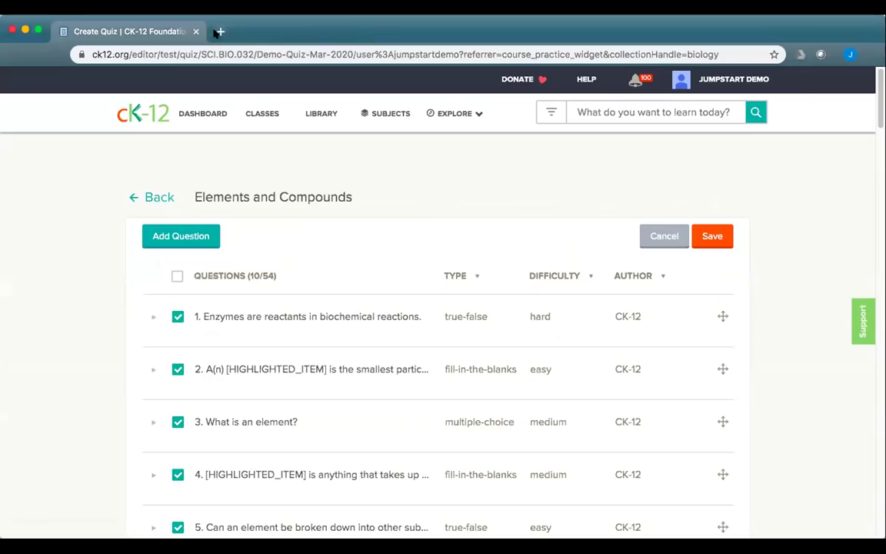
Step: Load Canvas and Schoology in two new browser tabs
{"action": "left_click", "coordinate": [220, 32]}
{"action": "type", "text": "canvas"}
{"action": "key", "text": "Return"}
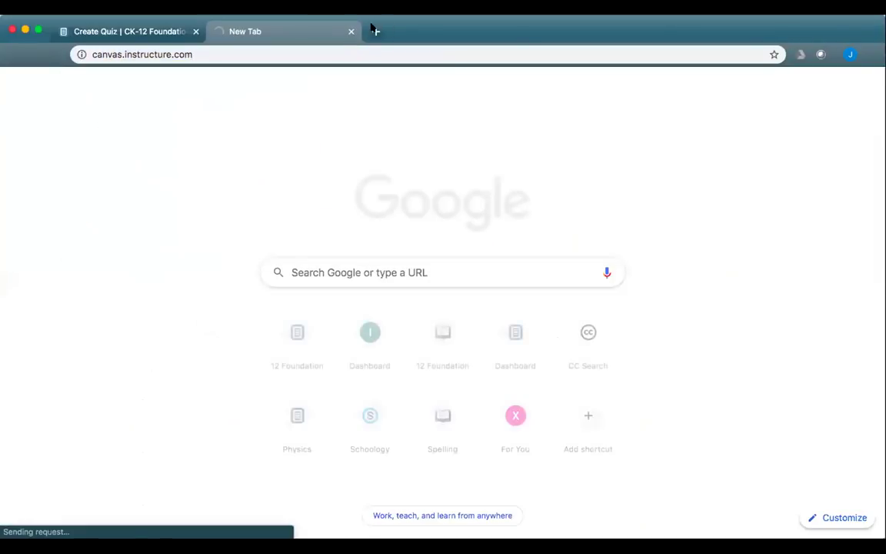
{"action": "left_click", "coordinate": [373, 31]}
{"action": "type", "text": "scho"}
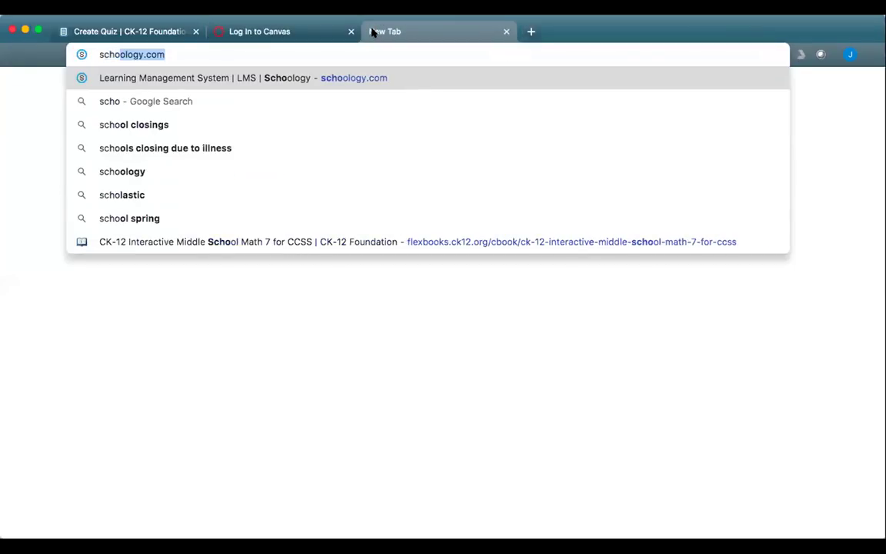
{"action": "key", "text": "Return"}
Step: Log in to Canvas with the saved account and open the Fall 2019 Demo course
{"action": "left_click", "coordinate": [270, 33]}
{"action": "left_click", "coordinate": [443, 232]}
{"action": "type", "text": "ju"}
{"action": "key", "text": "Down"}
{"action": "key", "text": "Return"}
{"action": "key", "text": "Tab"}
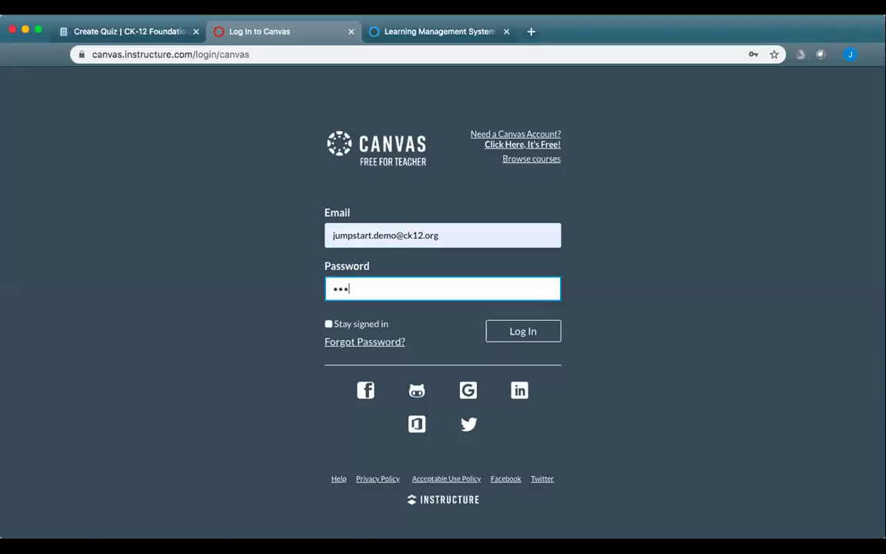
{"action": "key", "text": "Return"}
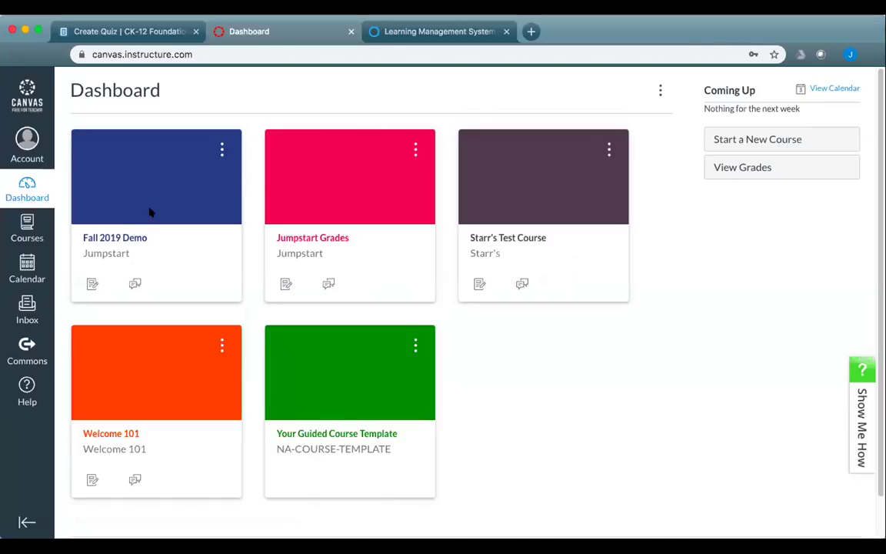
{"action": "left_click", "coordinate": [131, 233]}
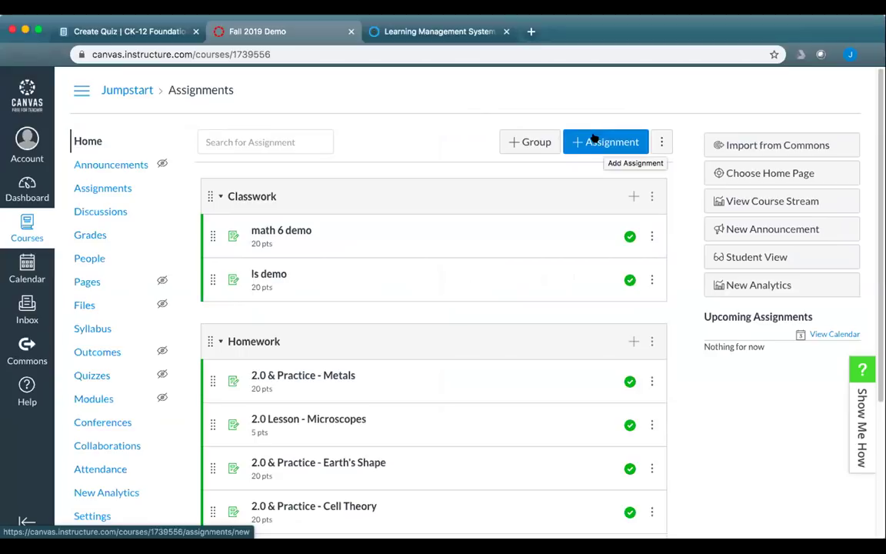
Step: Return to the CK-12 home page and browse Grade 1 - 5 math's Addition and Subtraction to 20
{"action": "left_click", "coordinate": [144, 33]}
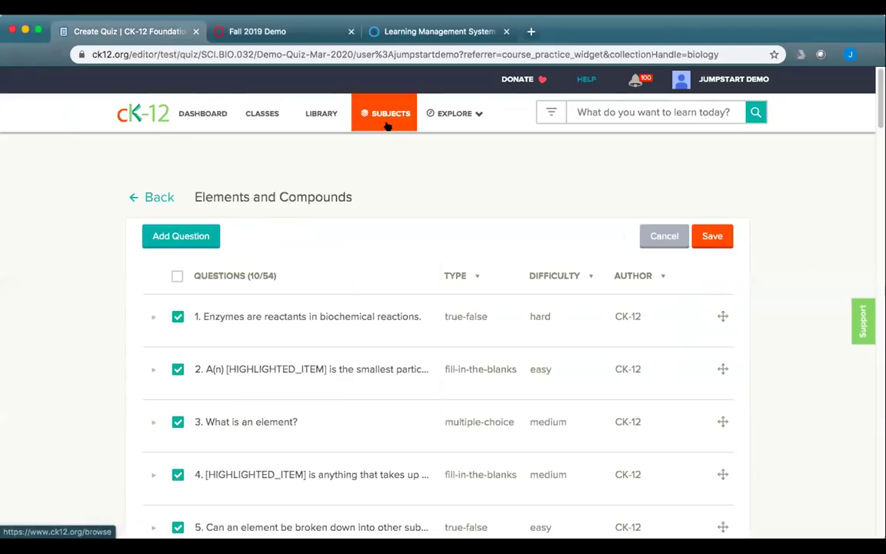
{"action": "left_click", "coordinate": [156, 116]}
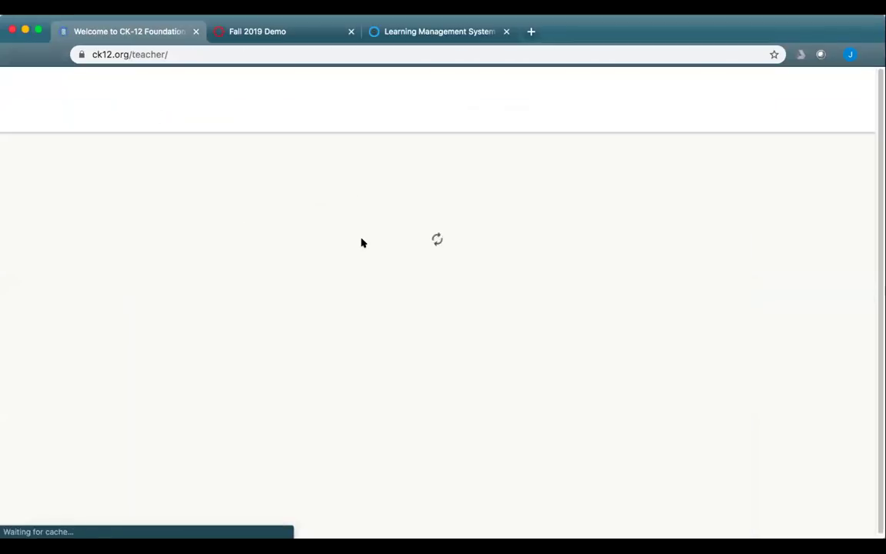
{"action": "scroll", "coordinate": [346, 350], "scroll_direction": "down", "scroll_amount": 5}
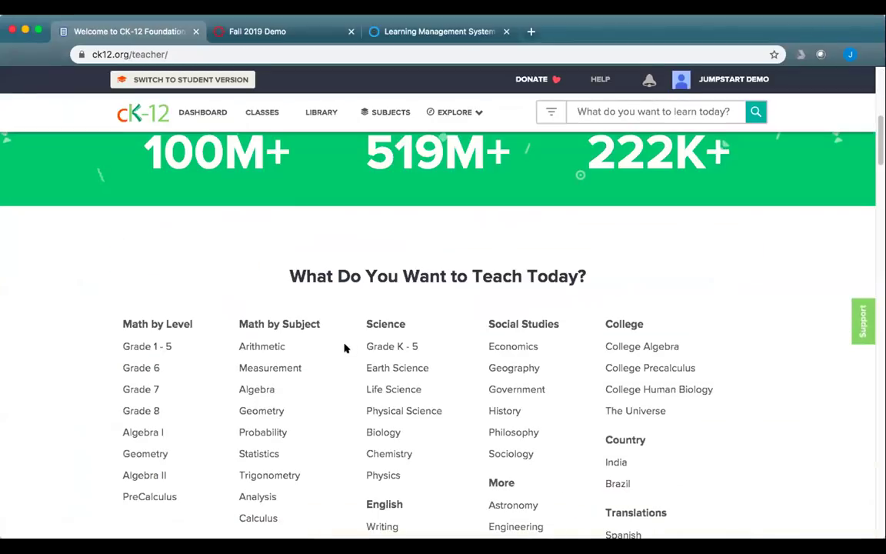
{"action": "left_click", "coordinate": [146, 346]}
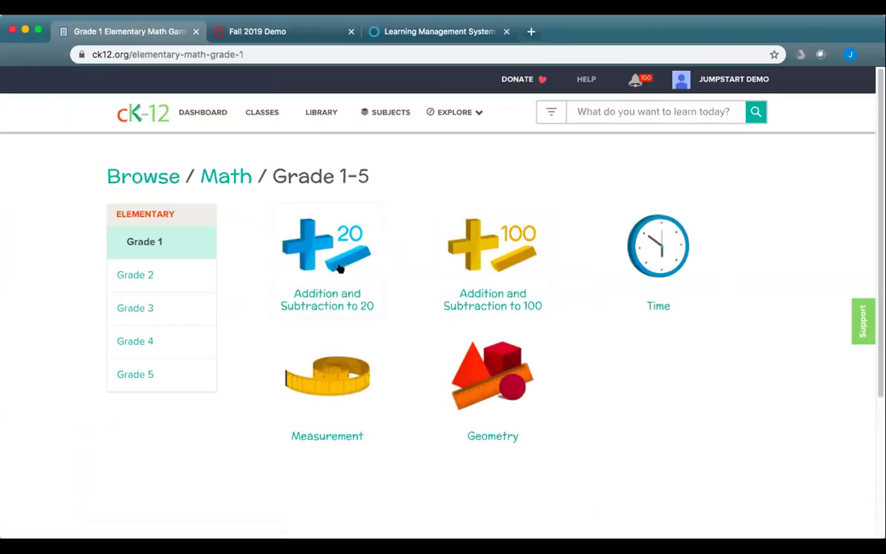
{"action": "left_click", "coordinate": [343, 317]}
Step: Open the Subtracting by Crossing Out with Pictures practice and start assigning it to a class
{"action": "left_click", "coordinate": [513, 196]}
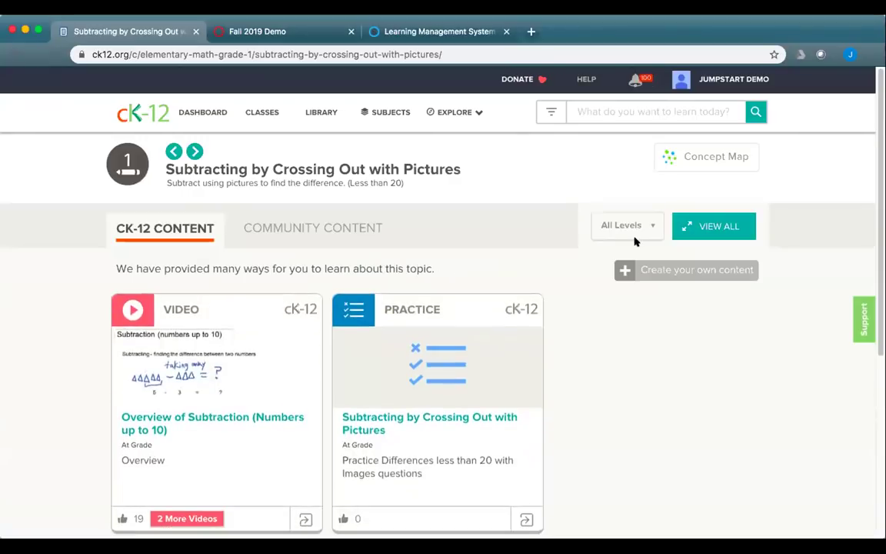
{"action": "left_click", "coordinate": [425, 396]}
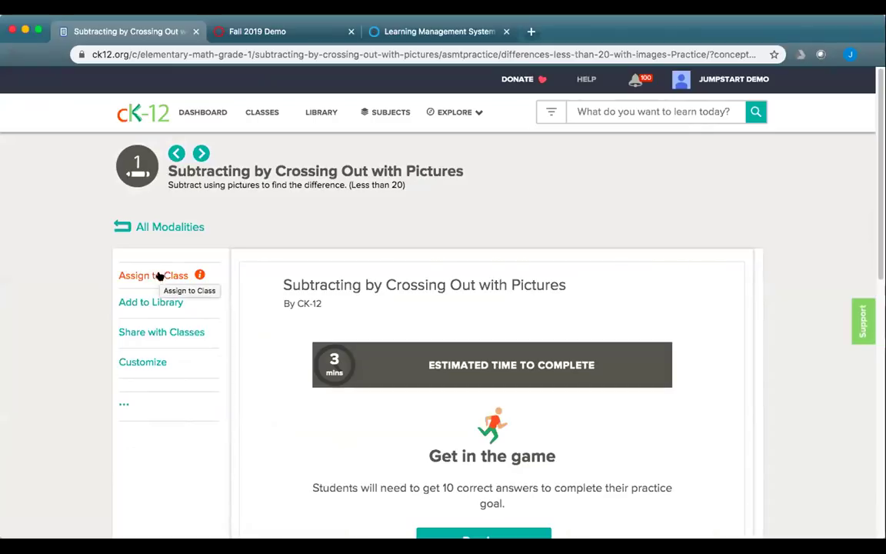
{"action": "left_click", "coordinate": [155, 278]}
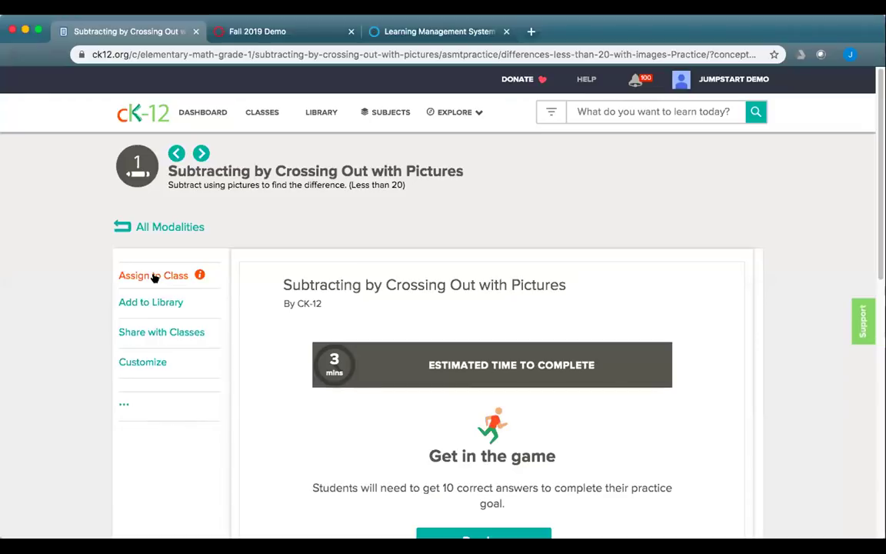
{"action": "left_click", "coordinate": [155, 277]}
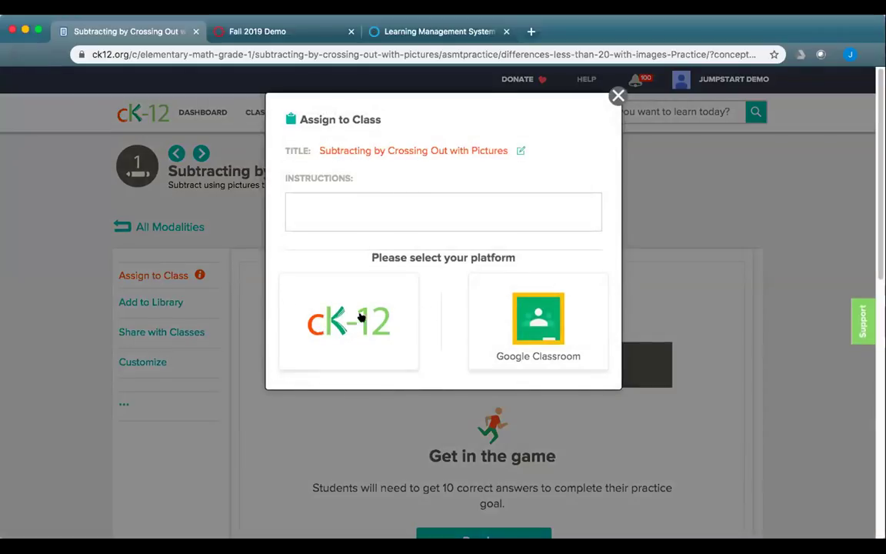
Step: Choose Google Classroom as the platform and connect the account
{"action": "left_click", "coordinate": [547, 316]}
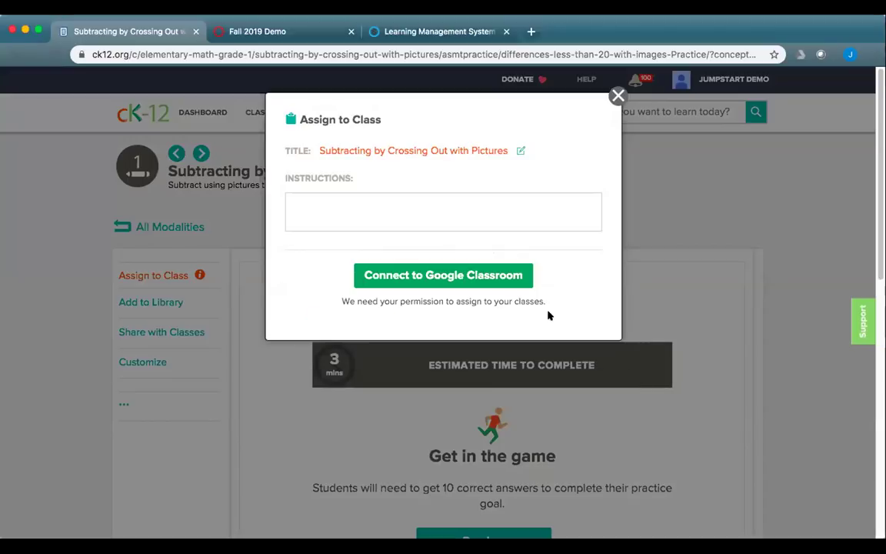
{"action": "left_click", "coordinate": [471, 275]}
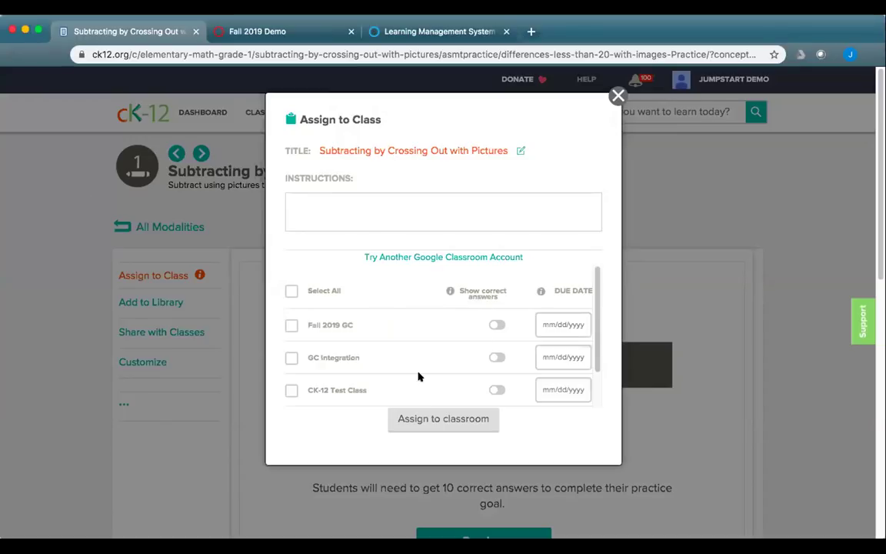
{"action": "scroll", "coordinate": [418, 376], "scroll_direction": "down", "scroll_amount": 1}
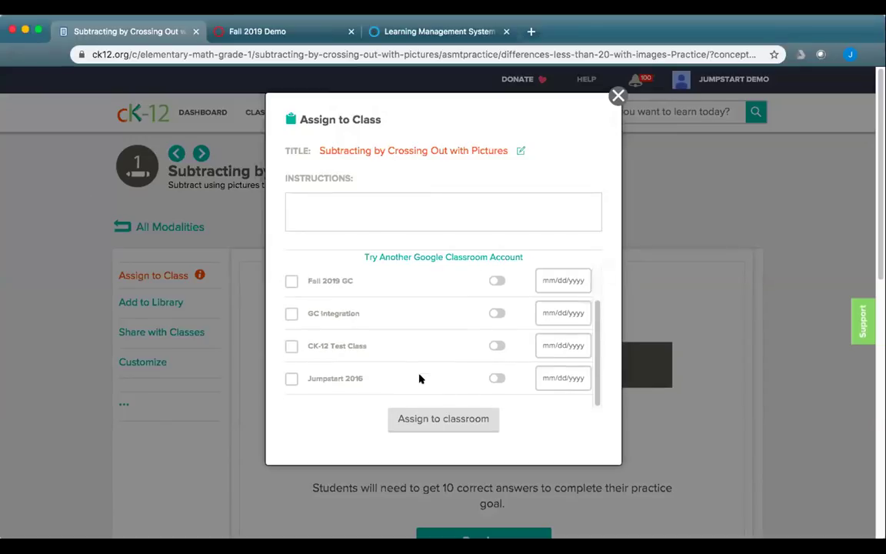
Step: Assign the practice to Fall 2019 GC with a due date of 03/20/2020, then open a new tab
{"action": "left_click", "coordinate": [291, 282]}
{"action": "left_click", "coordinate": [548, 280]}
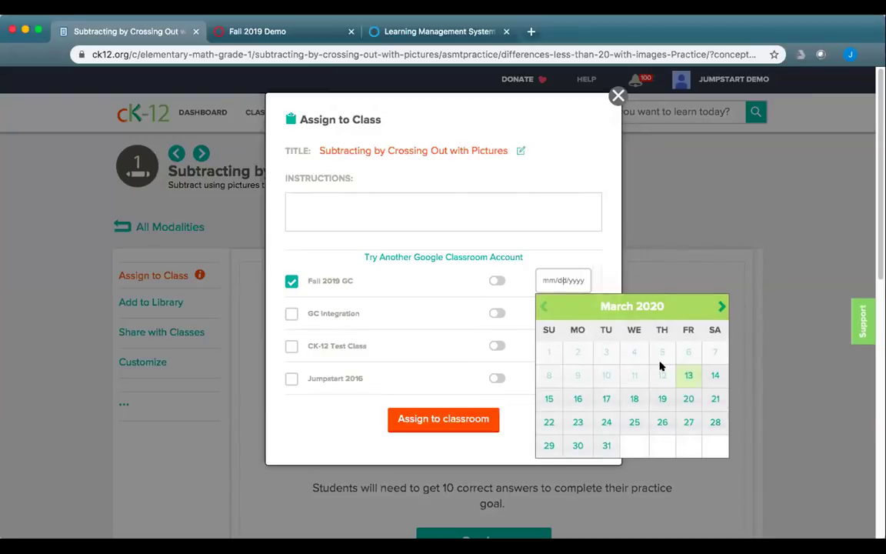
{"action": "left_click", "coordinate": [690, 399]}
{"action": "left_click", "coordinate": [463, 425]}
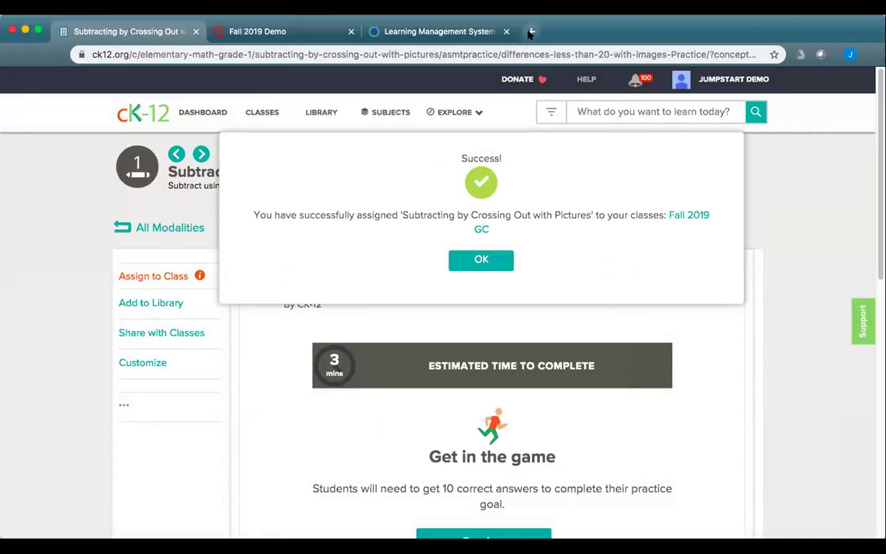
{"action": "left_click", "coordinate": [531, 31]}
Step: Load Google Classroom and open the Subtracting by Crossing Out post in Fall 2019 GC
{"action": "type", "text": "clas"}
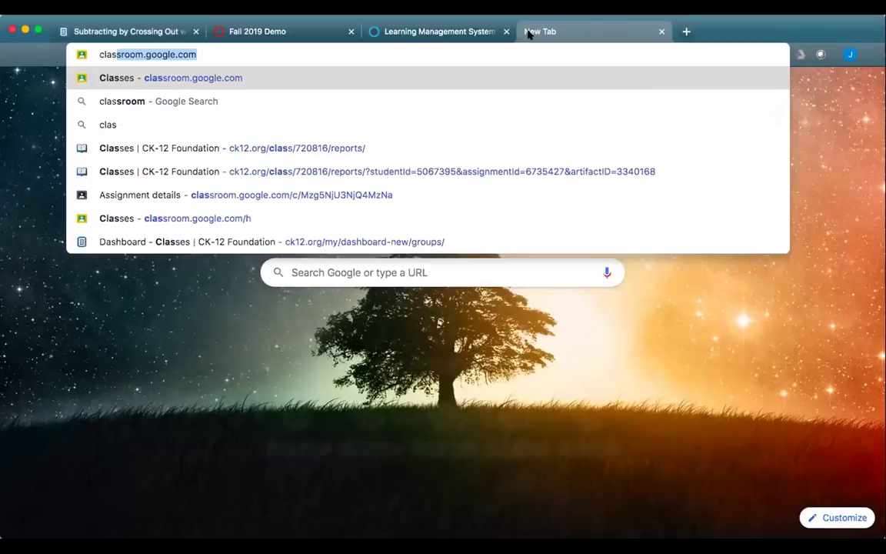
{"action": "key", "text": "Return"}
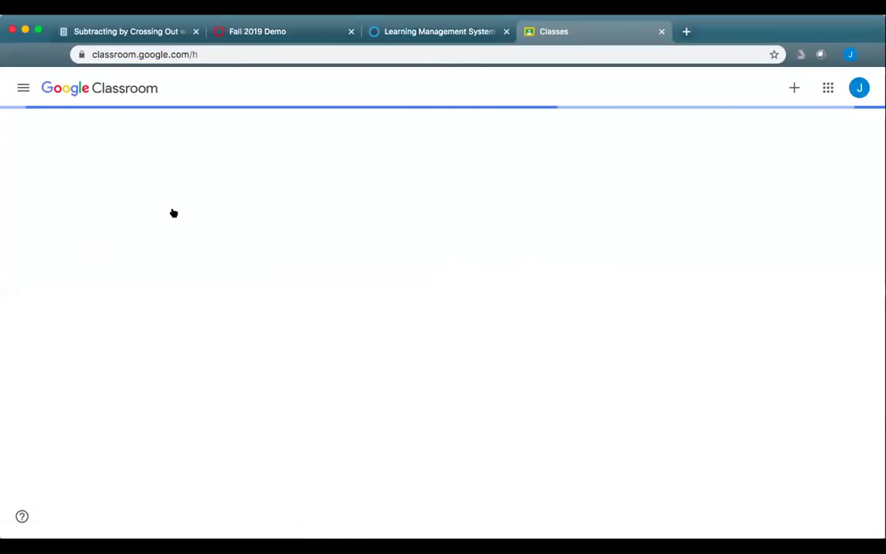
{"action": "left_click", "coordinate": [72, 143]}
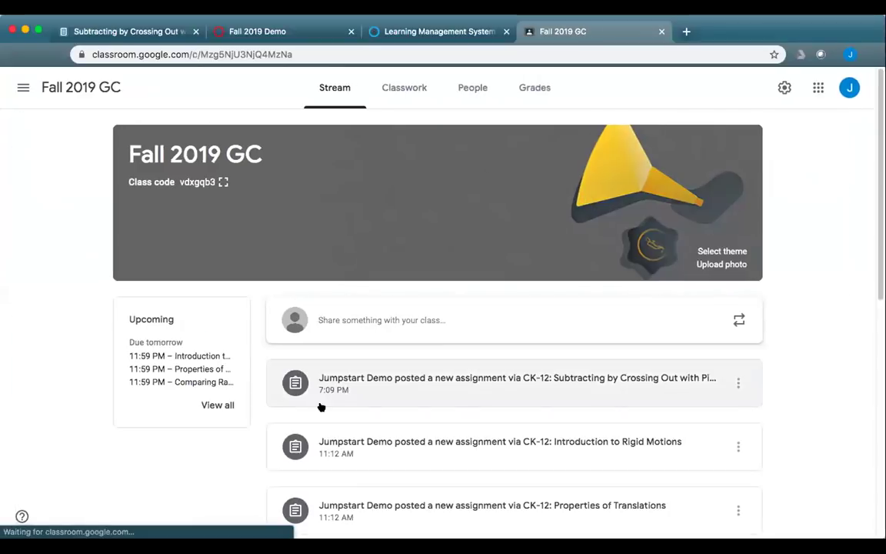
{"action": "left_click", "coordinate": [607, 388]}
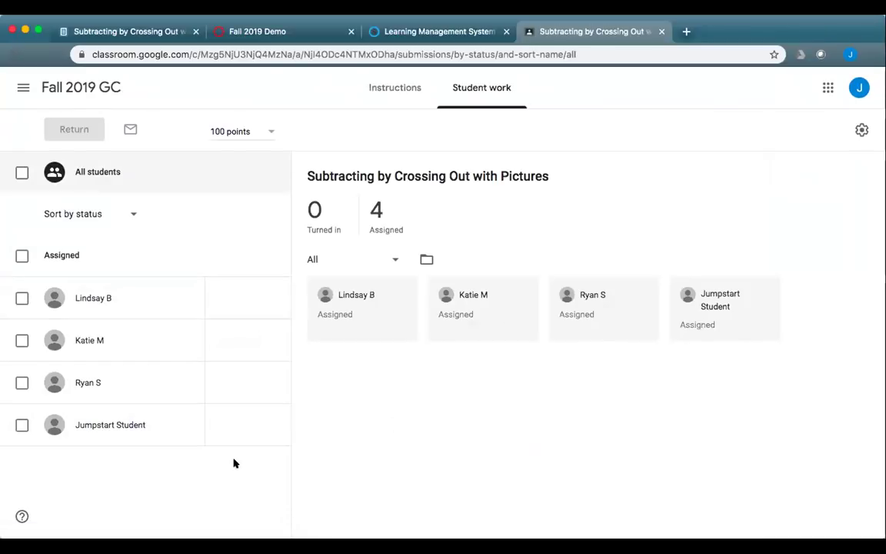
Step: Review the post's Instructions and Student work (4 assigned), then return to the Canvas tab
{"action": "left_click", "coordinate": [377, 92]}
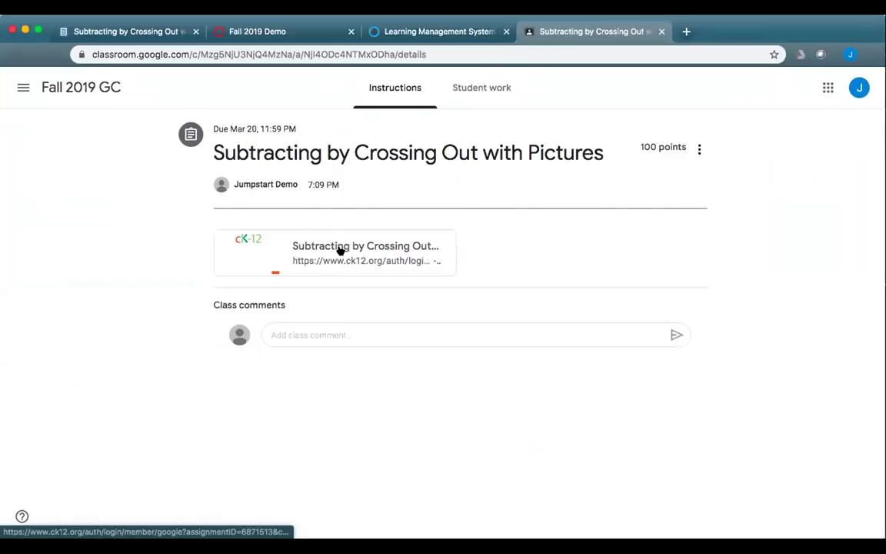
{"action": "left_click", "coordinate": [466, 88]}
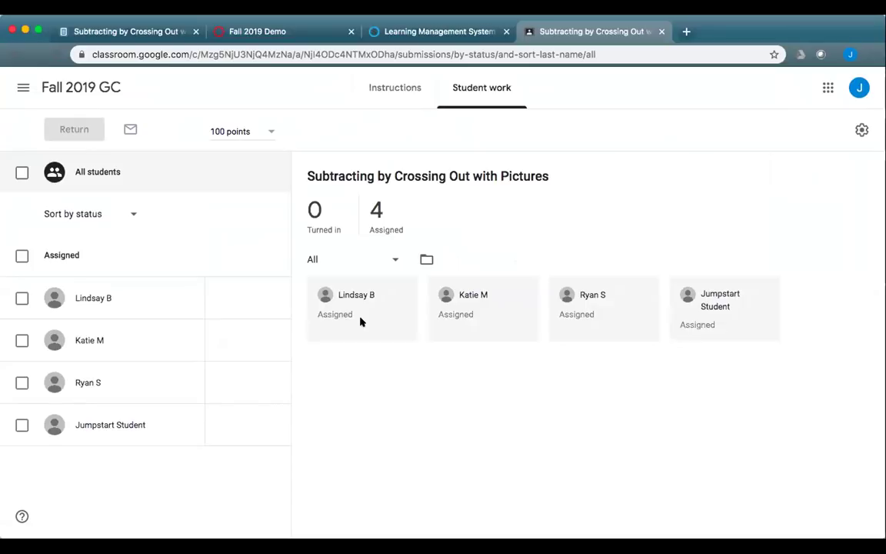
{"action": "left_click", "coordinate": [282, 34]}
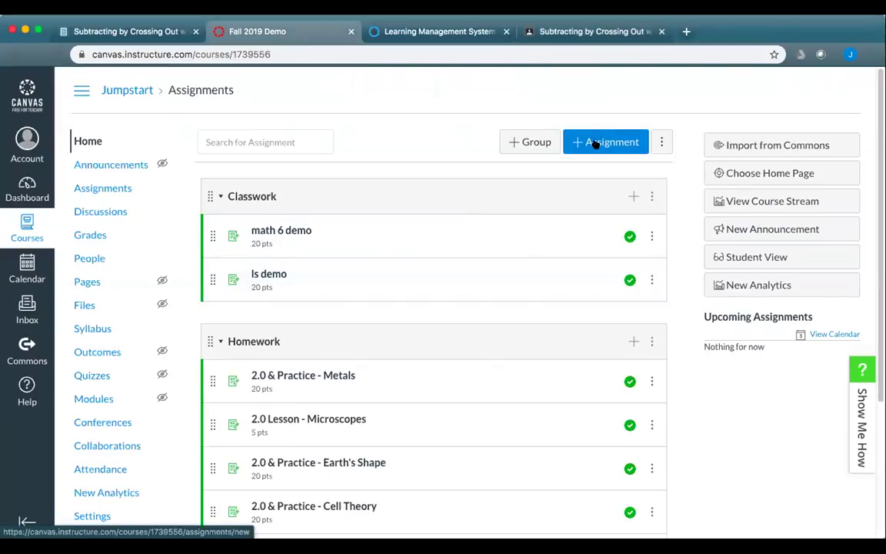
Step: Load ck12.org in a new tab and go to Tools and Apps from the footer
{"action": "left_click", "coordinate": [687, 31]}
{"action": "type", "text": "ck"}
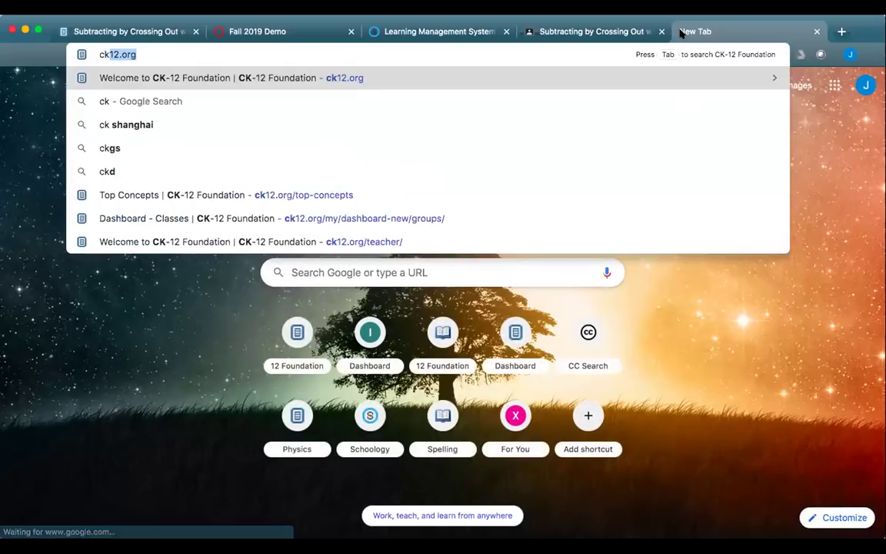
{"action": "key", "text": "Return"}
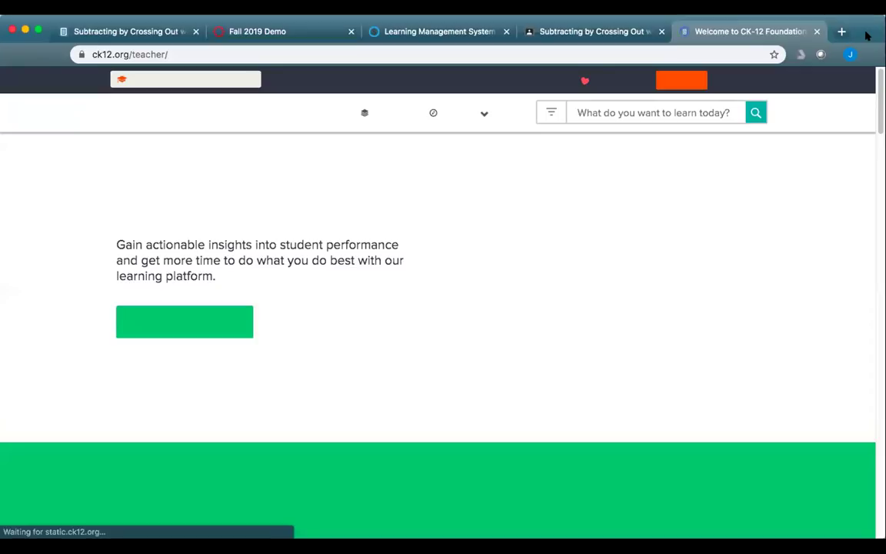
{"action": "scroll", "coordinate": [546, 352], "scroll_direction": "down", "scroll_amount": 20}
{"action": "scroll", "coordinate": [546, 353], "scroll_direction": "down", "scroll_amount": 15}
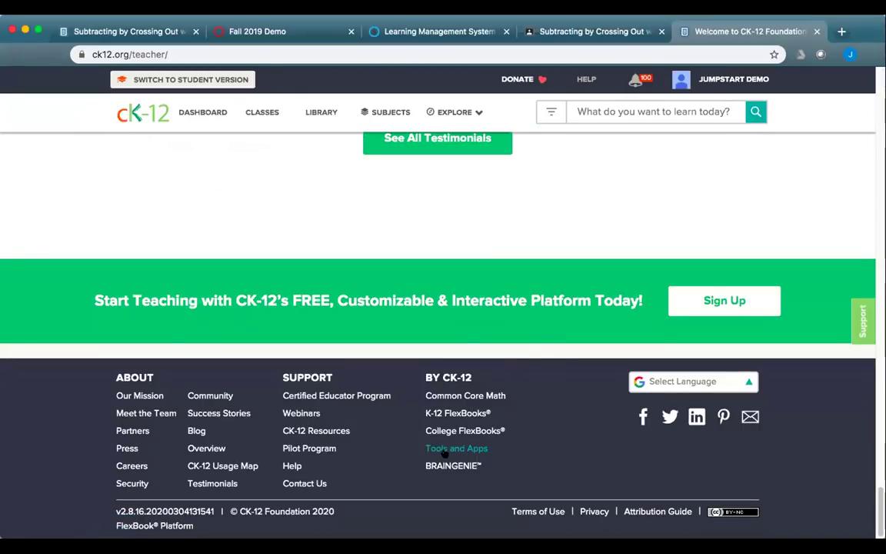
{"action": "left_click", "coordinate": [457, 452]}
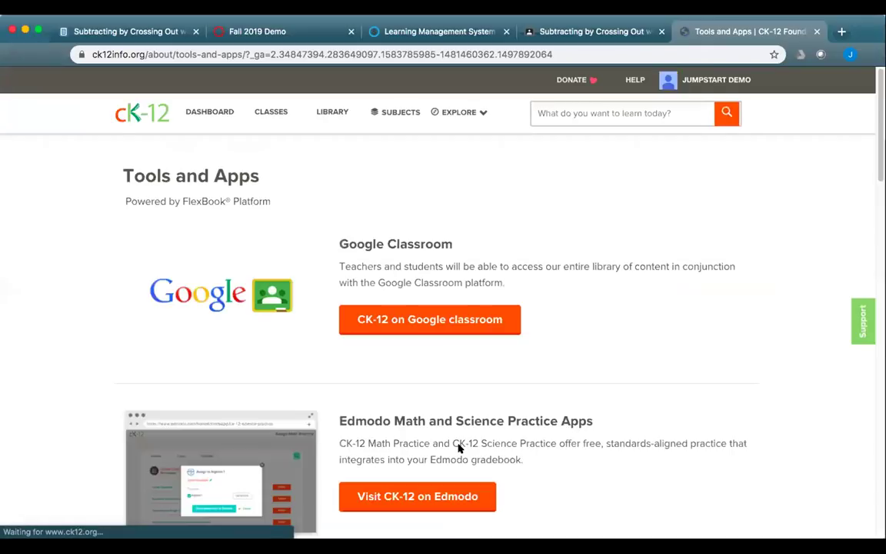
Step: Open the CK-12 on Canvas LTI registration form, then return to the Canvas assignments tab
{"action": "scroll", "coordinate": [491, 443], "scroll_direction": "down", "scroll_amount": 6}
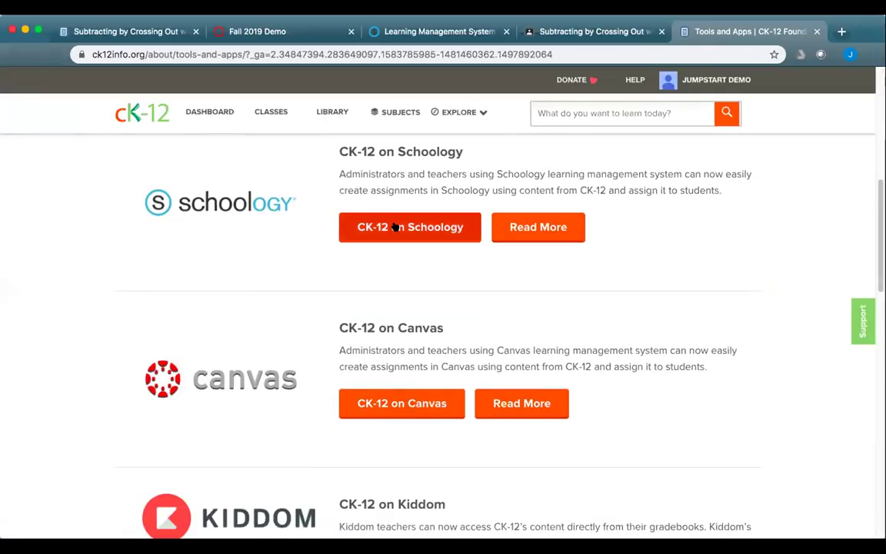
{"action": "left_click", "coordinate": [399, 410]}
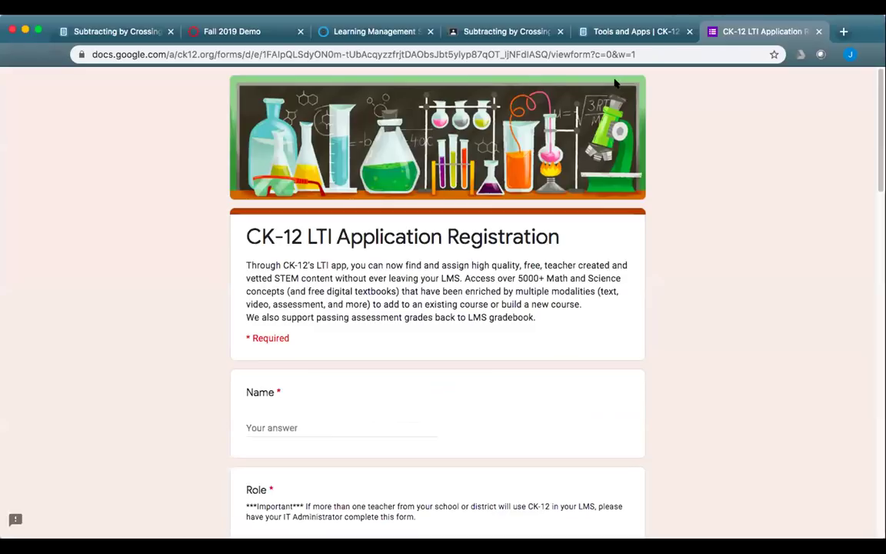
{"action": "left_click", "coordinate": [232, 31]}
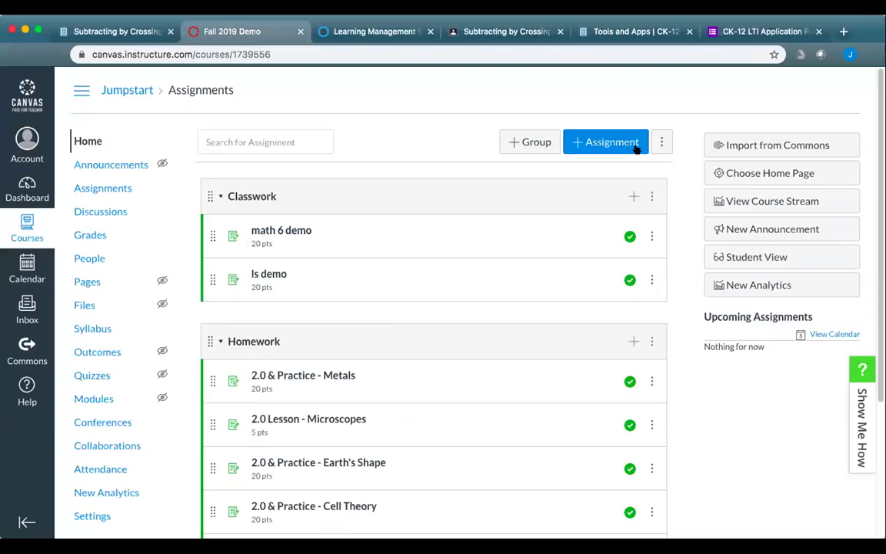
Step: Start a new Canvas assignment with External Tool submission and look up 'ck12' as the tool URL
{"action": "left_click", "coordinate": [601, 145]}
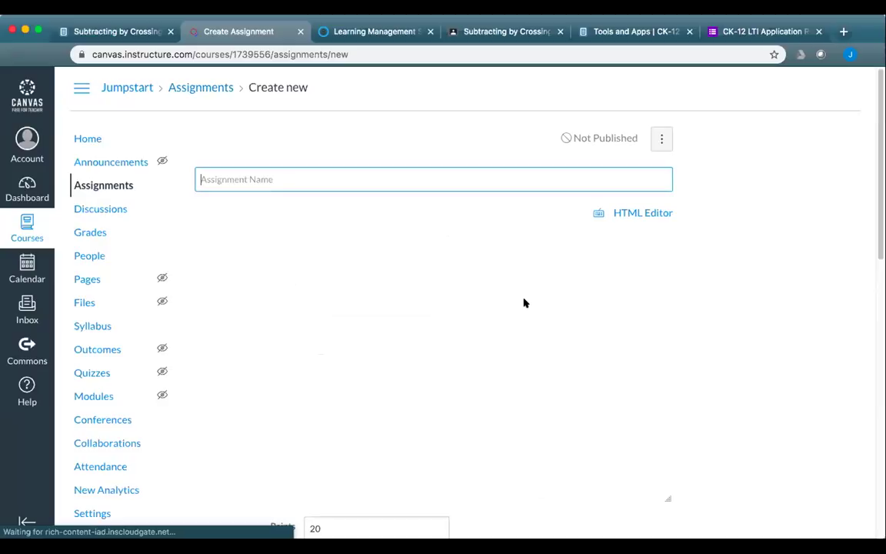
{"action": "scroll", "coordinate": [524, 300], "scroll_direction": "down", "scroll_amount": 5}
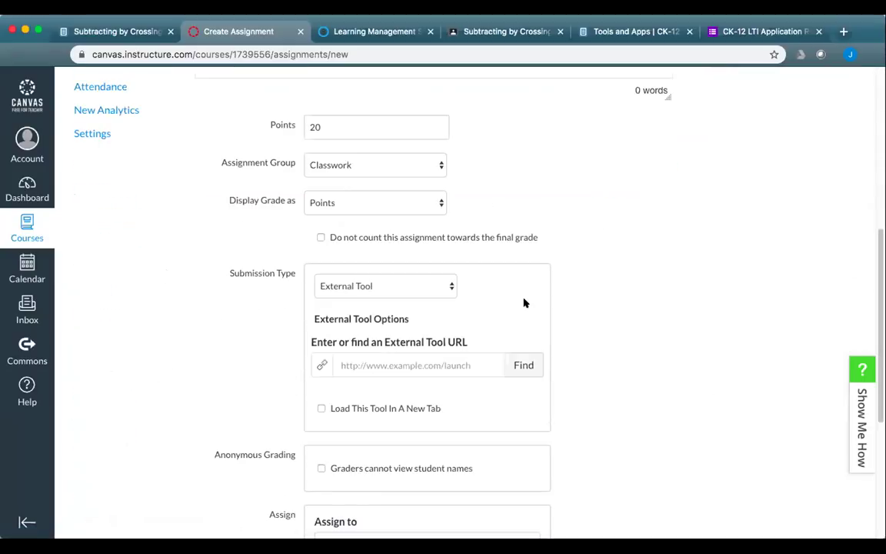
{"action": "left_click", "coordinate": [368, 286]}
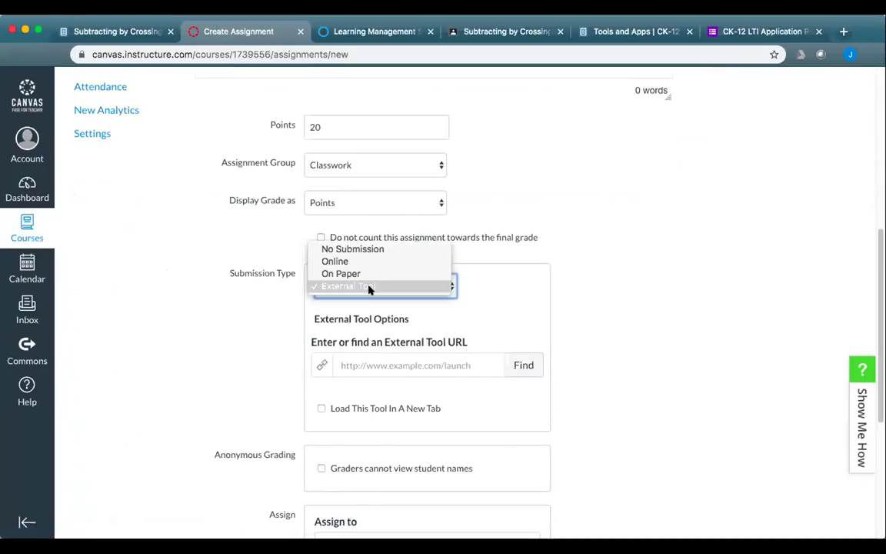
{"action": "left_click", "coordinate": [368, 286]}
{"action": "left_click", "coordinate": [387, 365]}
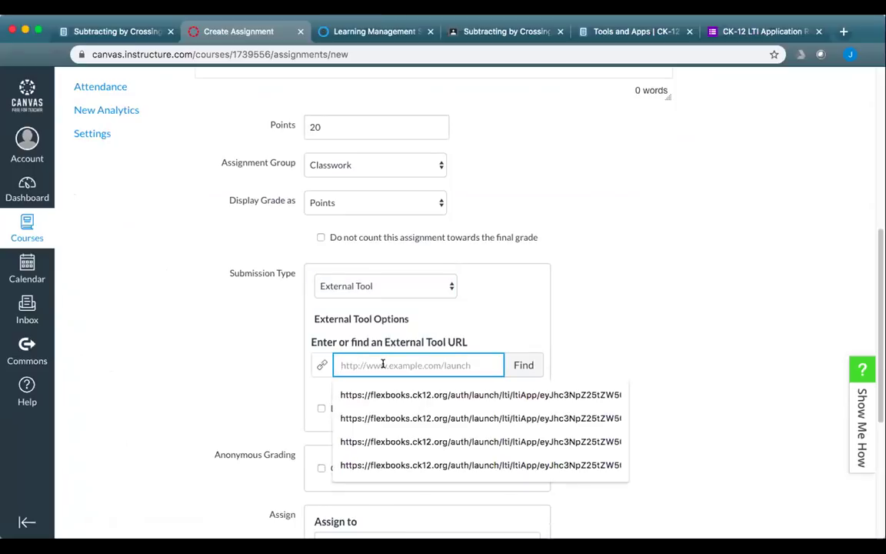
{"action": "type", "text": "ck12"}
{"action": "key", "text": "Return"}
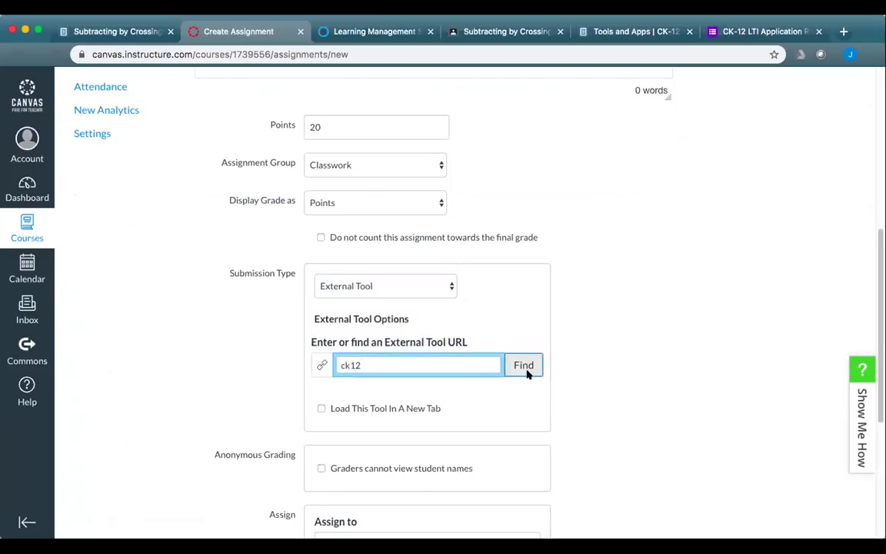
{"action": "left_click", "coordinate": [524, 365]}
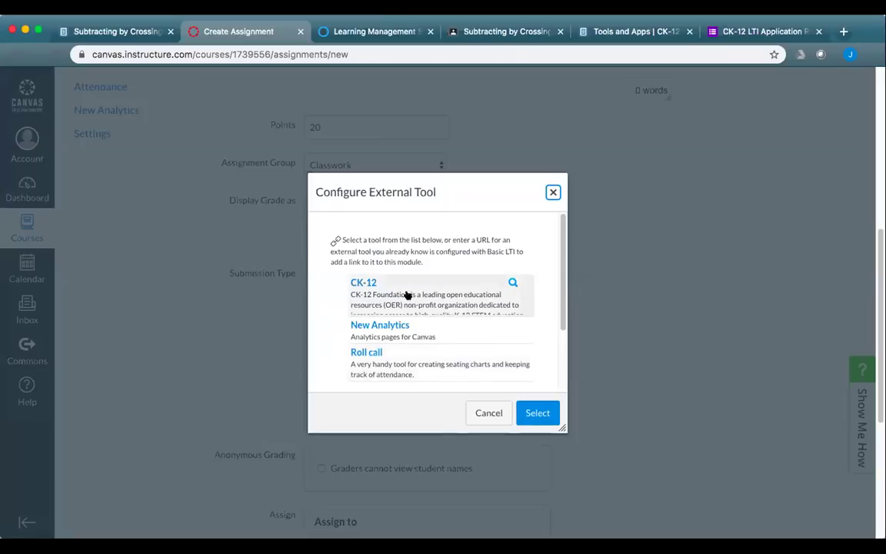
Step: Choose the CK-12 tool and open chapter 3 of Demo Life Science for Middle School
{"action": "left_click", "coordinate": [382, 293]}
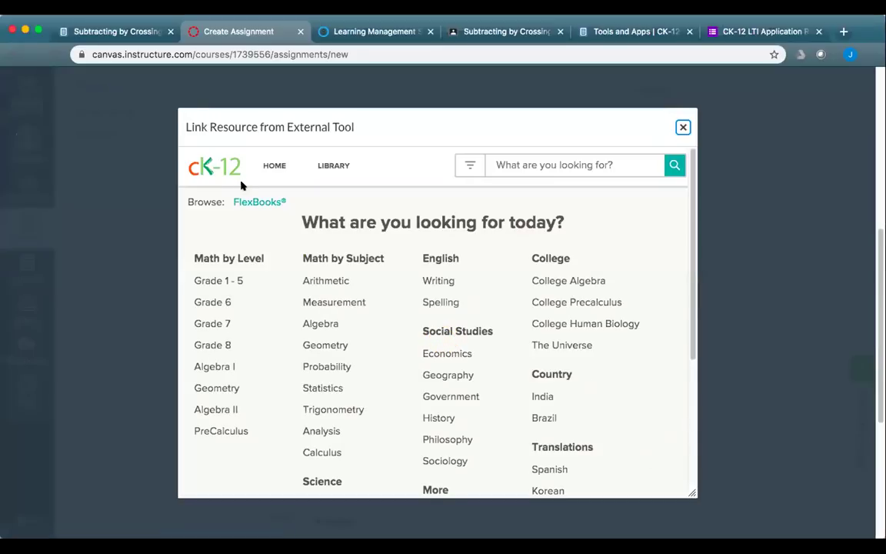
{"action": "left_click", "coordinate": [320, 169]}
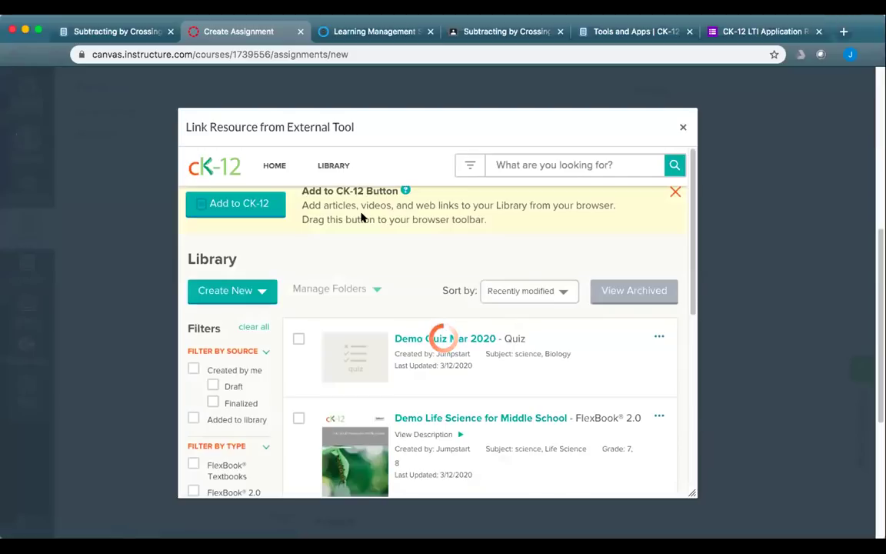
{"action": "left_click", "coordinate": [446, 419]}
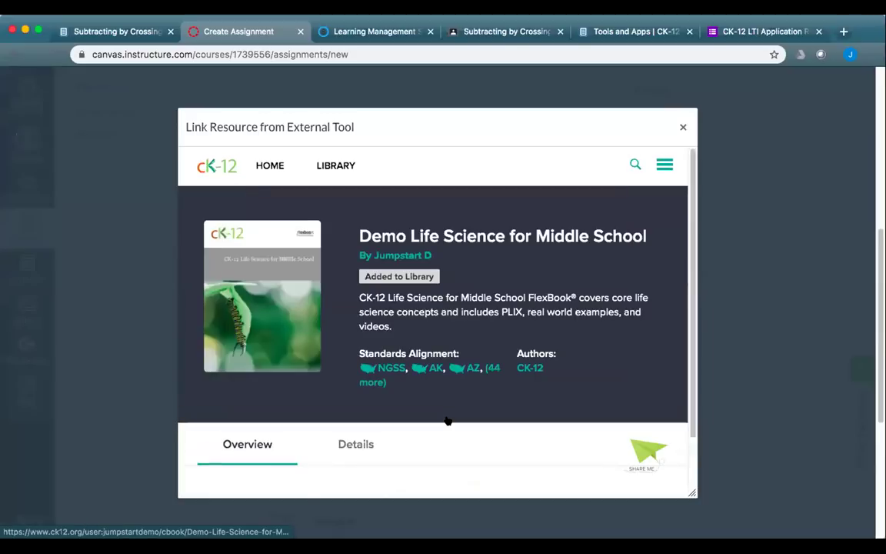
{"action": "scroll", "coordinate": [447, 421], "scroll_direction": "down", "scroll_amount": 3}
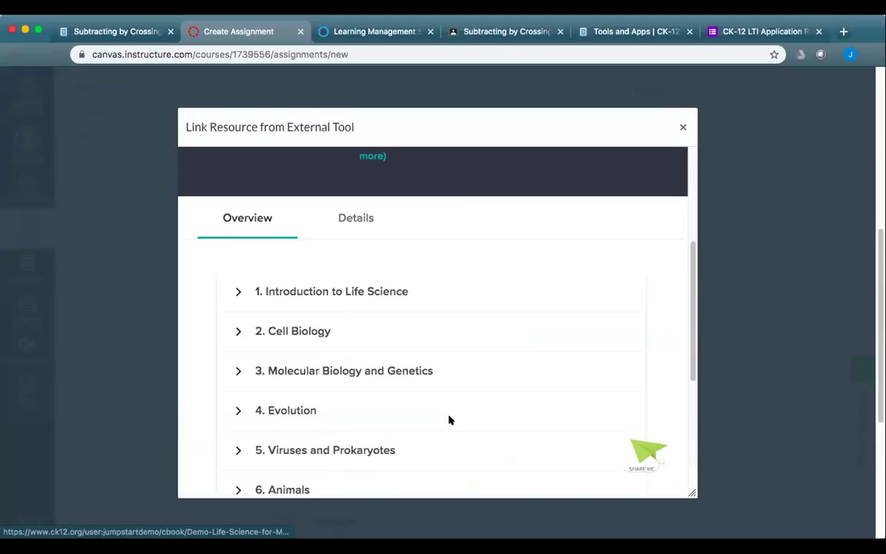
{"action": "left_click", "coordinate": [332, 376]}
Step: Open lesson 3.3 Punnett Squares, start it and assign it to the Canvas assignment
{"action": "scroll", "coordinate": [342, 400], "scroll_direction": "down", "scroll_amount": 2}
{"action": "left_click", "coordinate": [321, 355]}
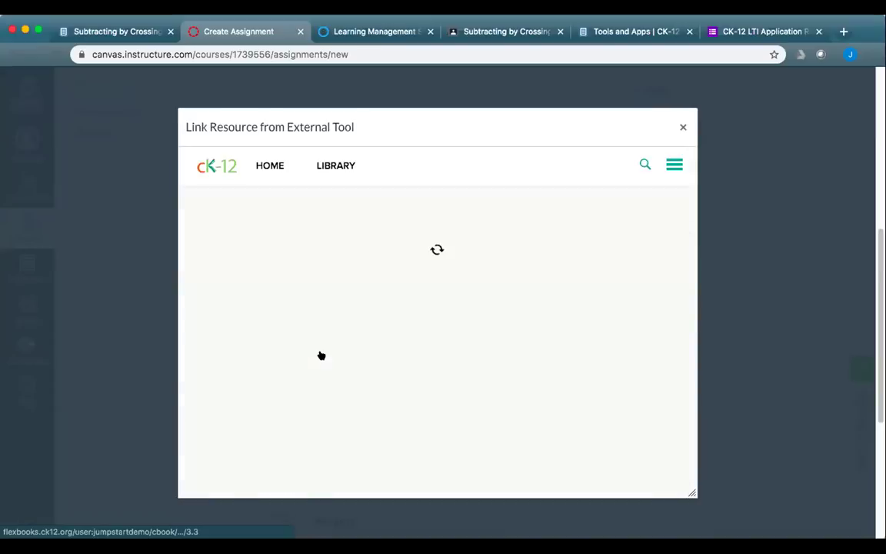
{"action": "left_click", "coordinate": [422, 363]}
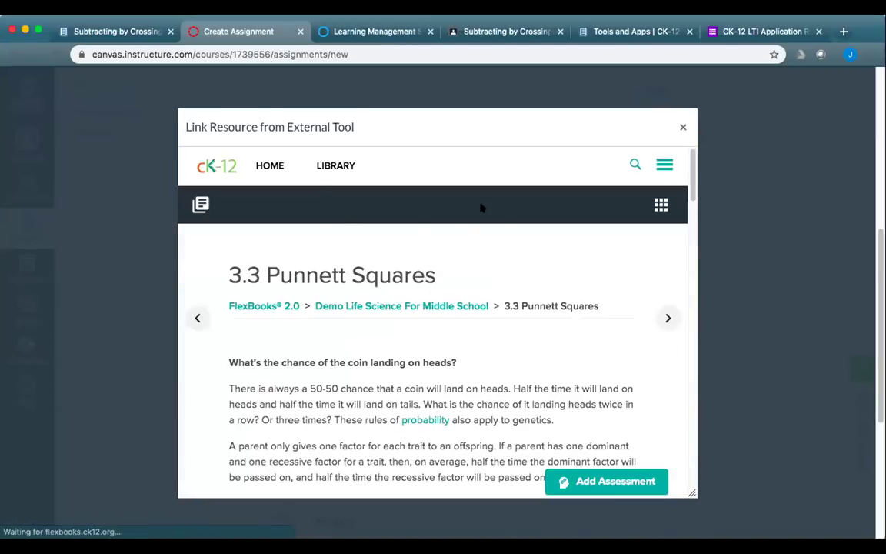
{"action": "left_click", "coordinate": [537, 203]}
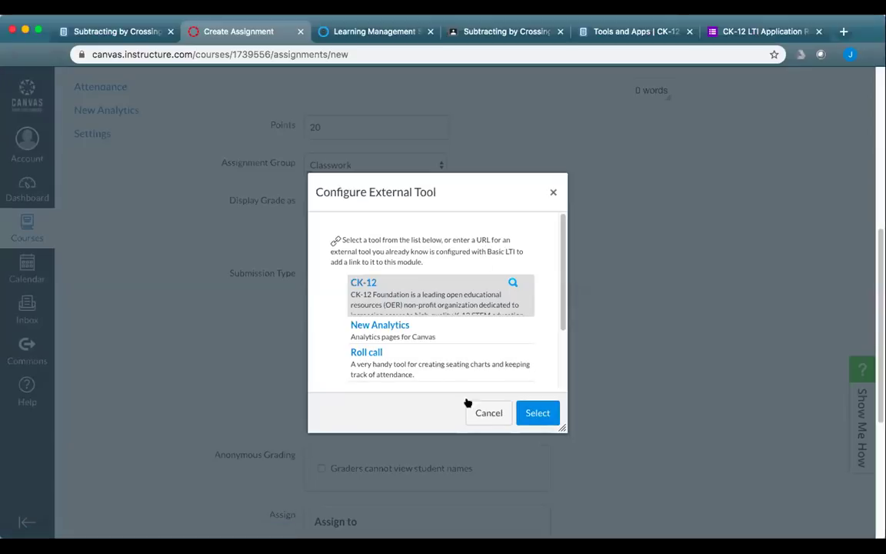
{"action": "left_click", "coordinate": [531, 414]}
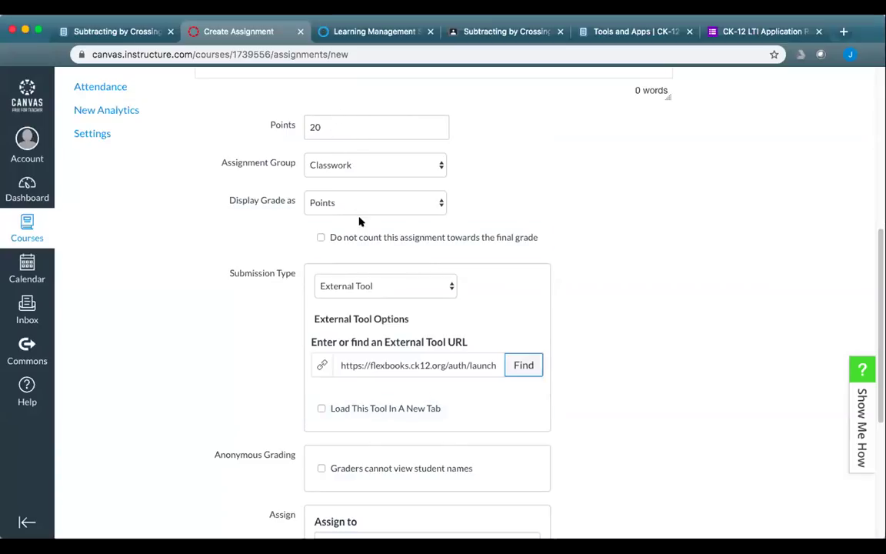
Step: Name the assignment 'demo for march' and save it
{"action": "scroll", "coordinate": [615, 316], "scroll_direction": "down", "scroll_amount": 7}
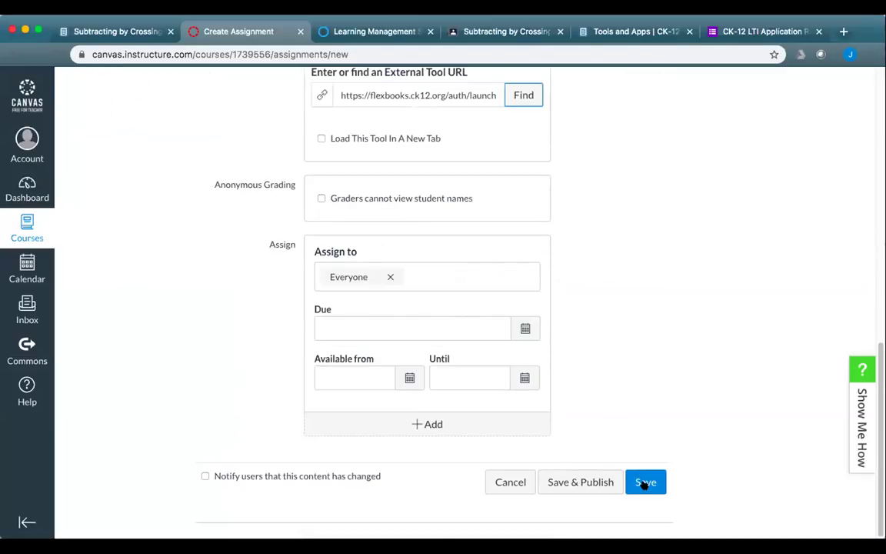
{"action": "left_click", "coordinate": [644, 482]}
{"action": "left_click", "coordinate": [271, 178]}
{"action": "type", "text": "demo for mar"}
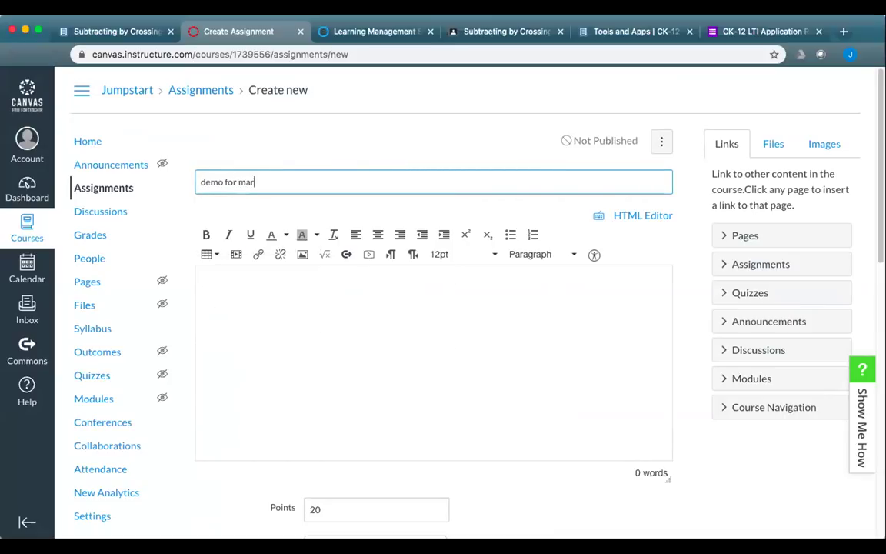
{"action": "type", "text": "ch"}
{"action": "scroll", "coordinate": [542, 288], "scroll_direction": "down", "scroll_amount": 15}
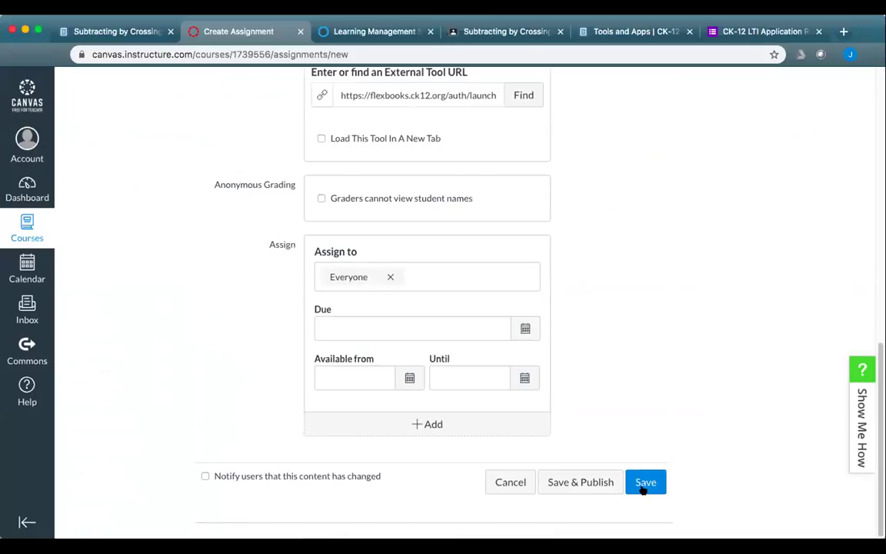
{"action": "left_click", "coordinate": [645, 483]}
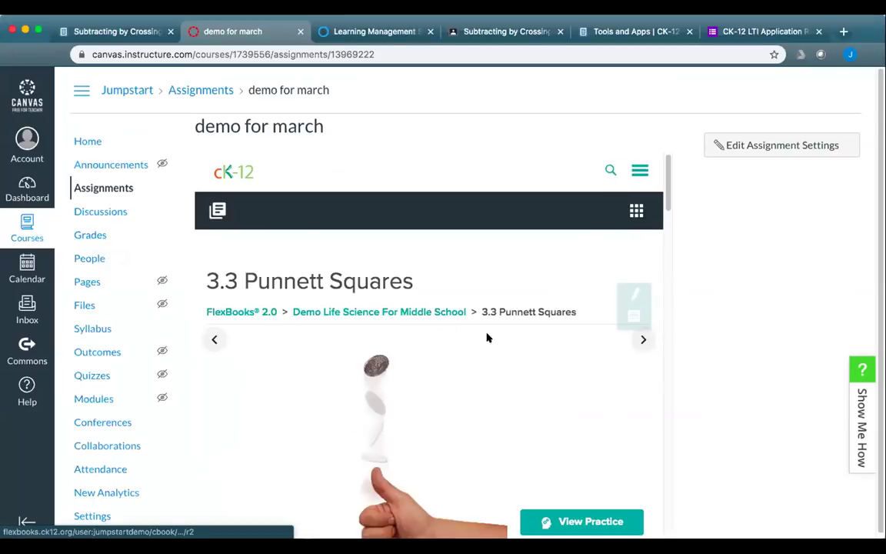
Step: Scroll through the embedded 3.3 Punnett Squares lesson, then open the course Grades
{"action": "scroll", "coordinate": [487, 337], "scroll_direction": "down", "scroll_amount": 20}
{"action": "scroll", "coordinate": [492, 338], "scroll_direction": "up", "scroll_amount": 15}
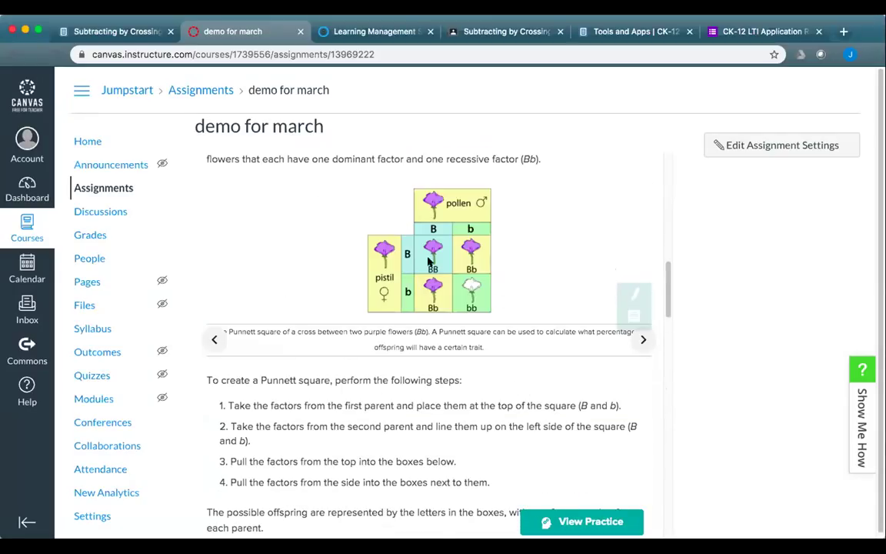
{"action": "left_click", "coordinate": [90, 236]}
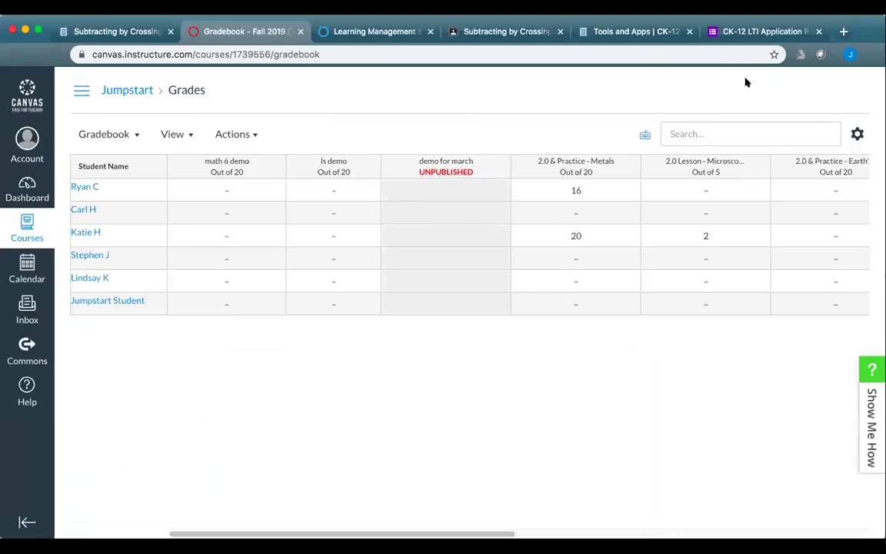
Step: Review the Metals practice in SpeedGrader, including a CK-12 report graded 16/20, then switch to Schoology
{"action": "left_click", "coordinate": [614, 192]}
{"action": "left_click", "coordinate": [626, 192]}
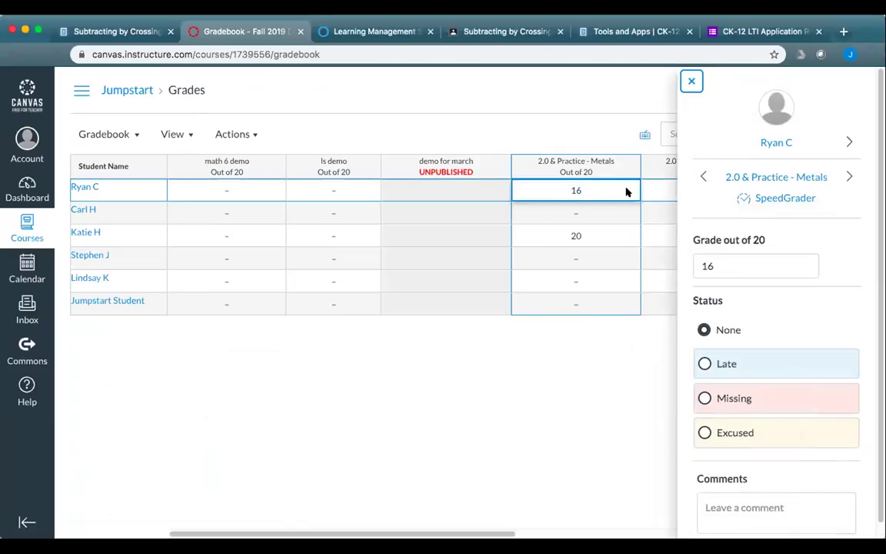
{"action": "left_click", "coordinate": [786, 199]}
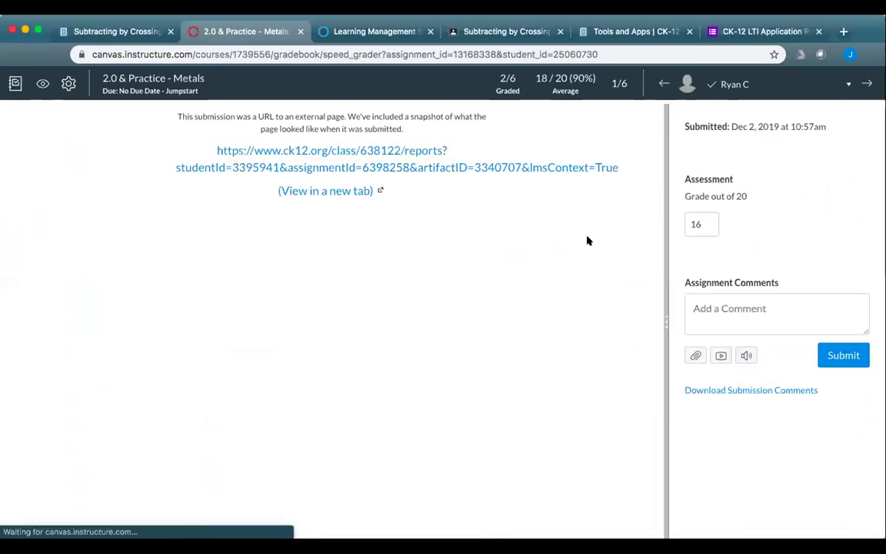
{"action": "left_click", "coordinate": [314, 171]}
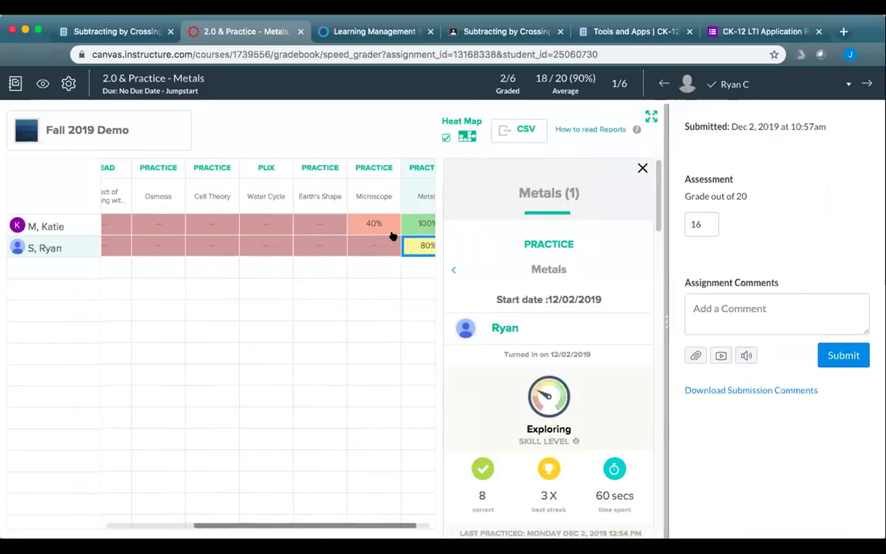
{"action": "left_click", "coordinate": [408, 223]}
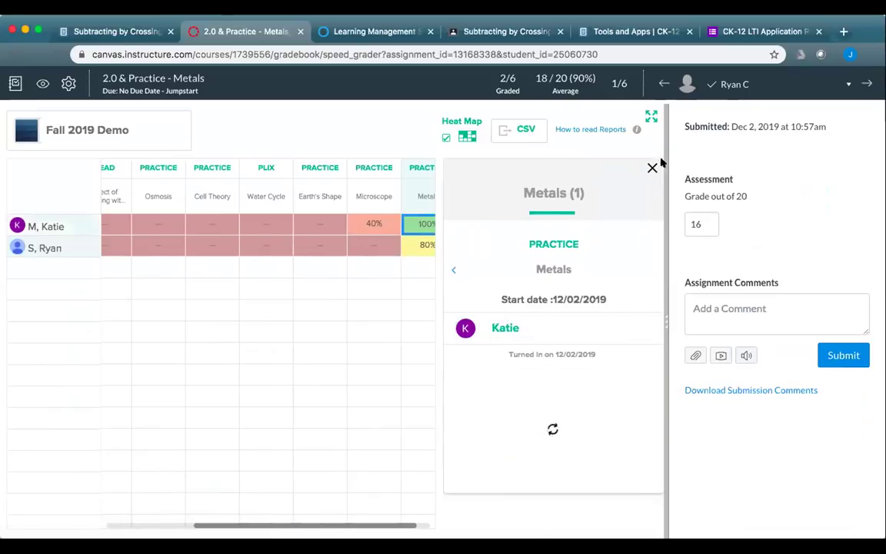
{"action": "left_click", "coordinate": [337, 33]}
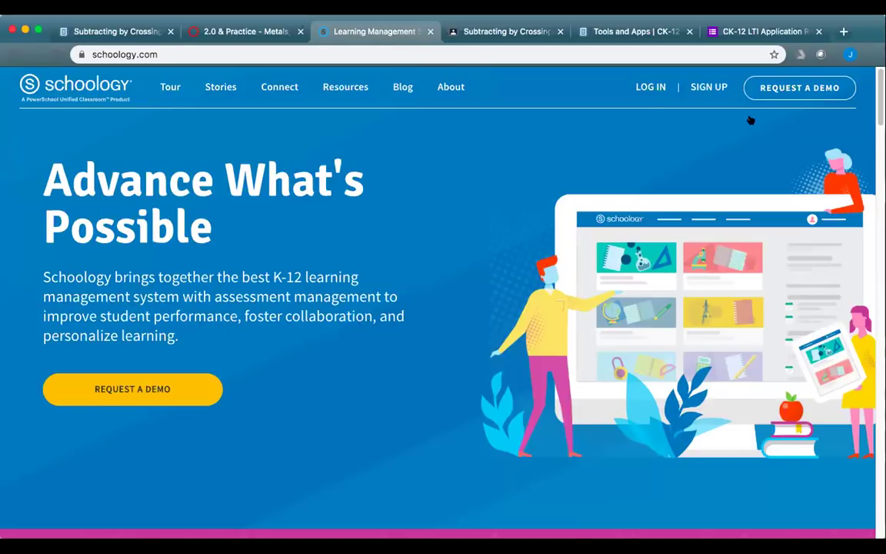
Step: Log in to Schoology and add material to the Algebra 1 course from the CK-12 App
{"action": "left_click", "coordinate": [666, 87]}
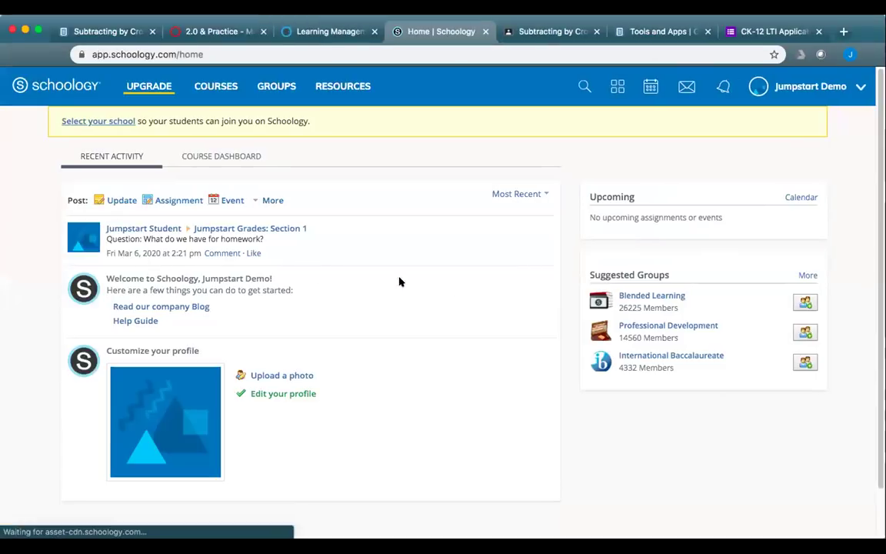
{"action": "left_click", "coordinate": [217, 86]}
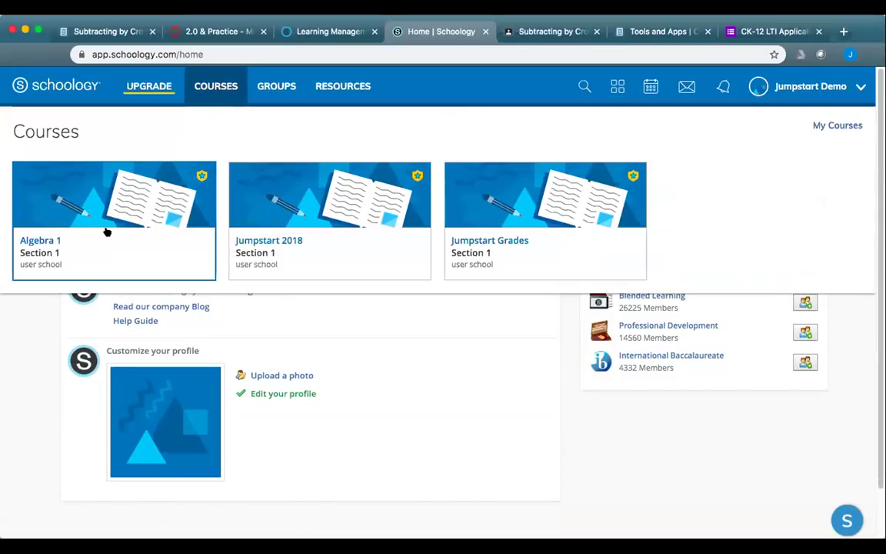
{"action": "left_click", "coordinate": [61, 234]}
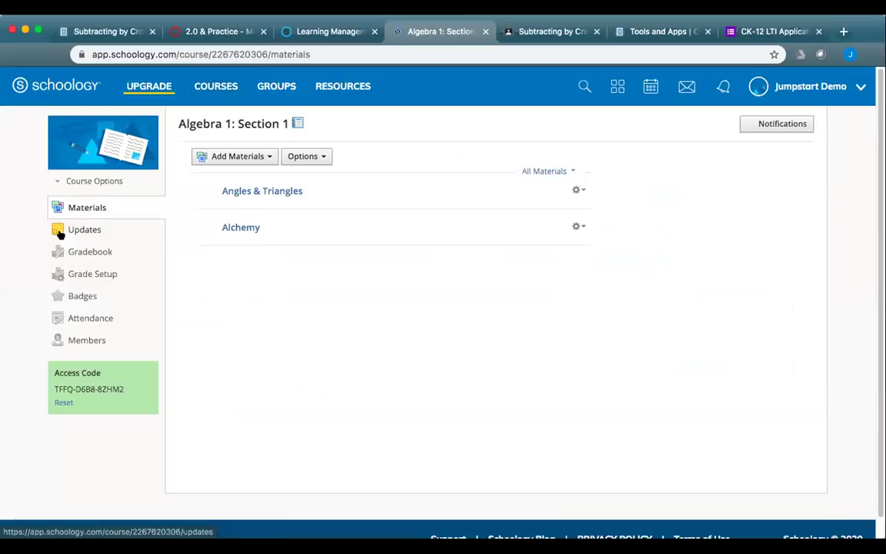
{"action": "left_click", "coordinate": [259, 157]}
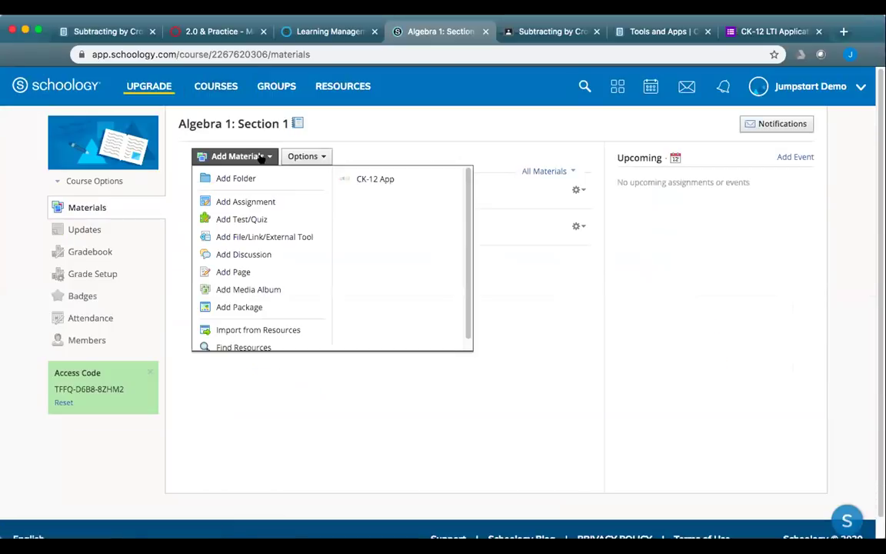
{"action": "left_click", "coordinate": [372, 180]}
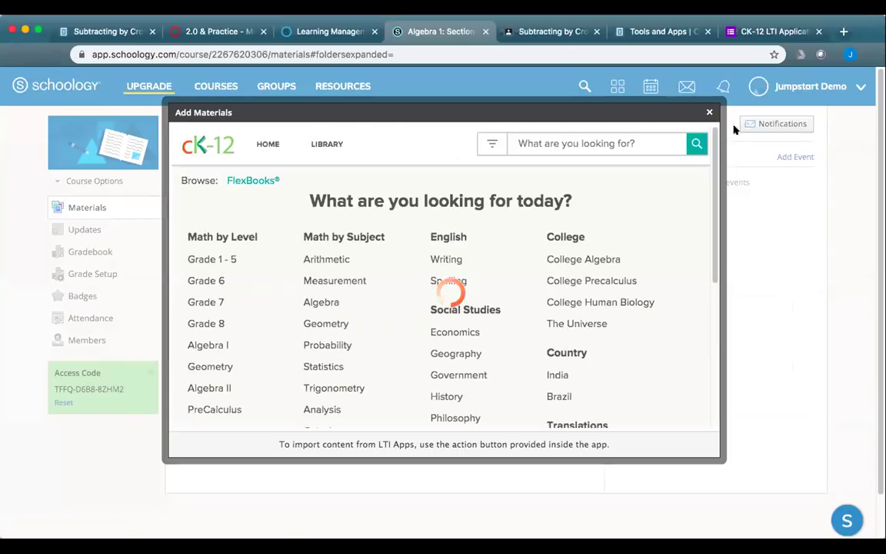
Step: Import lesson 2.2 Unit Rates from the Grade 6 FlexBook's Rates and Percentages chapter
{"action": "left_click", "coordinate": [213, 283]}
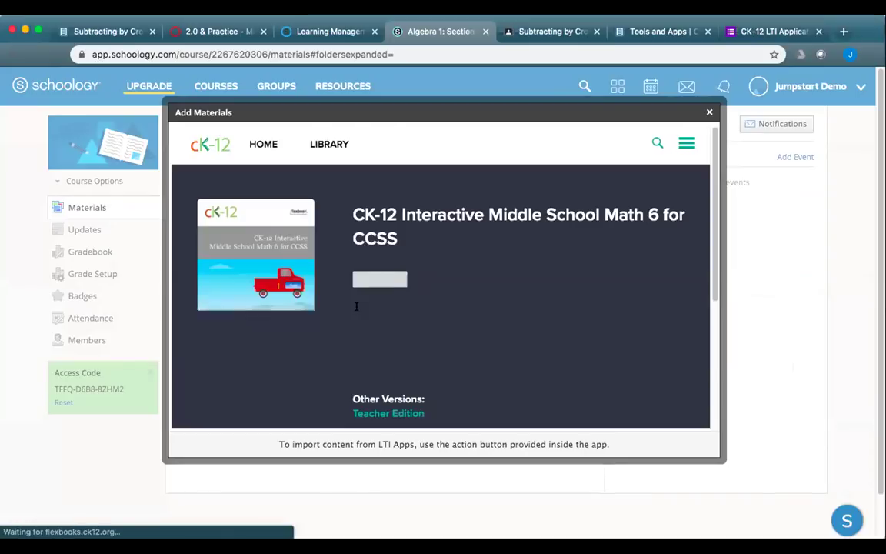
{"action": "scroll", "coordinate": [385, 321], "scroll_direction": "down", "scroll_amount": 3}
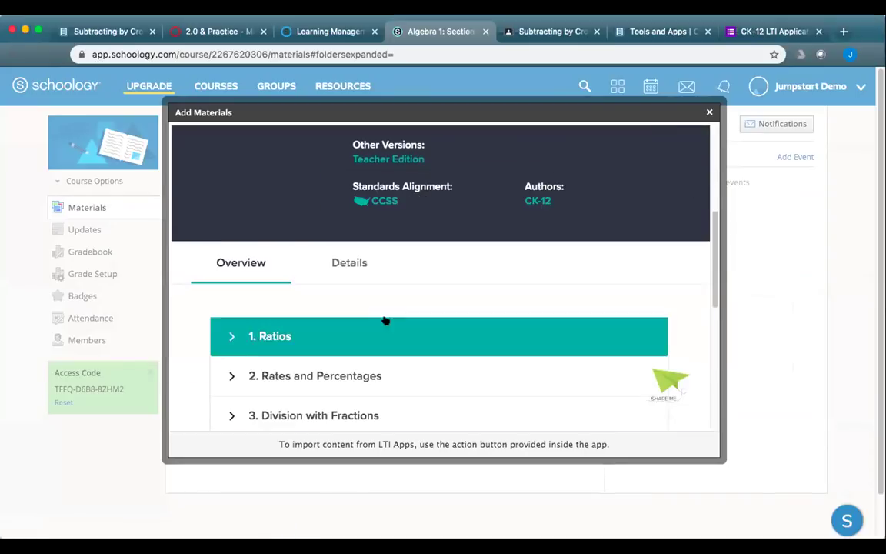
{"action": "left_click", "coordinate": [273, 372]}
{"action": "scroll", "coordinate": [369, 376], "scroll_direction": "down", "scroll_amount": 2}
{"action": "left_click", "coordinate": [294, 364]}
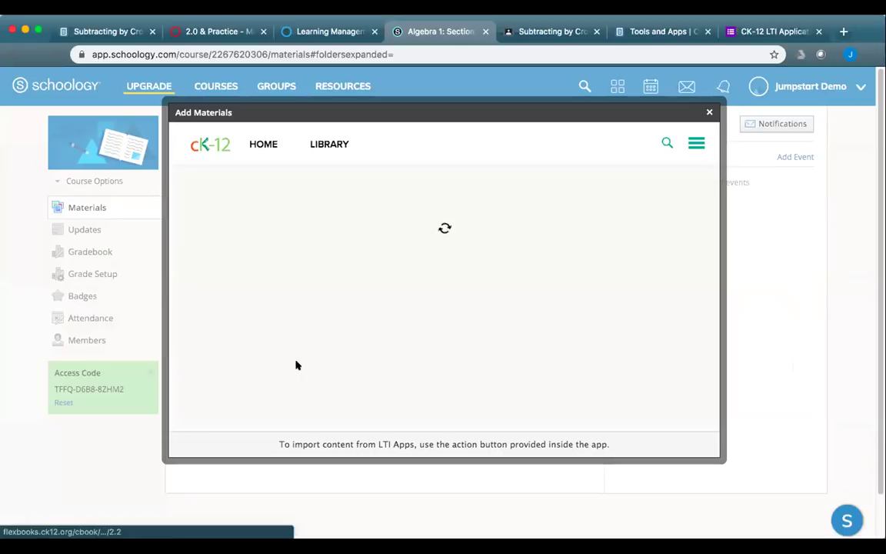
{"action": "left_click", "coordinate": [405, 378]}
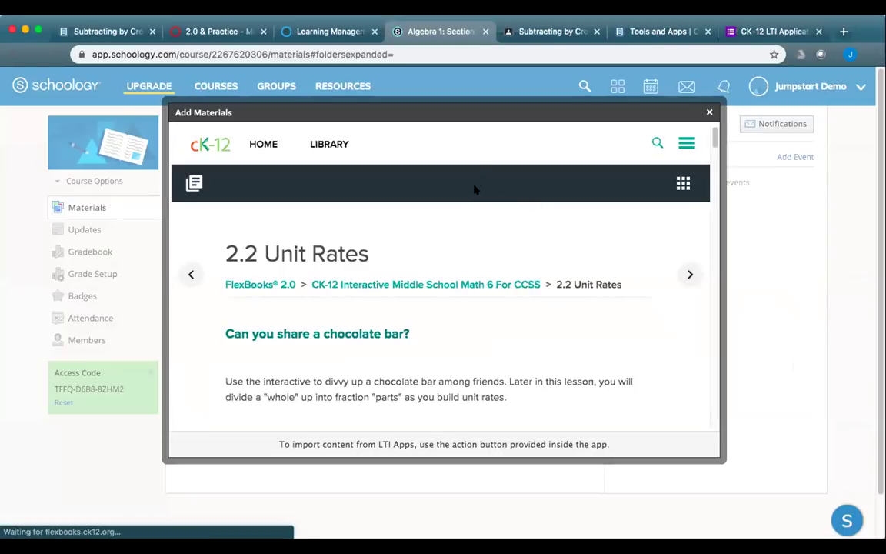
{"action": "left_click", "coordinate": [530, 179]}
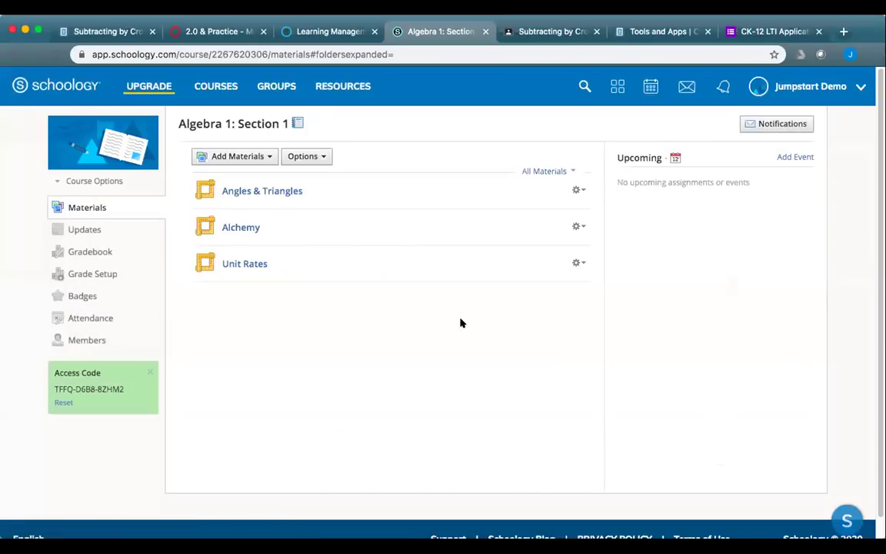
{"action": "left_click", "coordinate": [578, 262]}
Step: Enable grading on Unit Rates, worth 100 points, in the (Ungraded) category, and save
{"action": "left_click", "coordinate": [594, 283]}
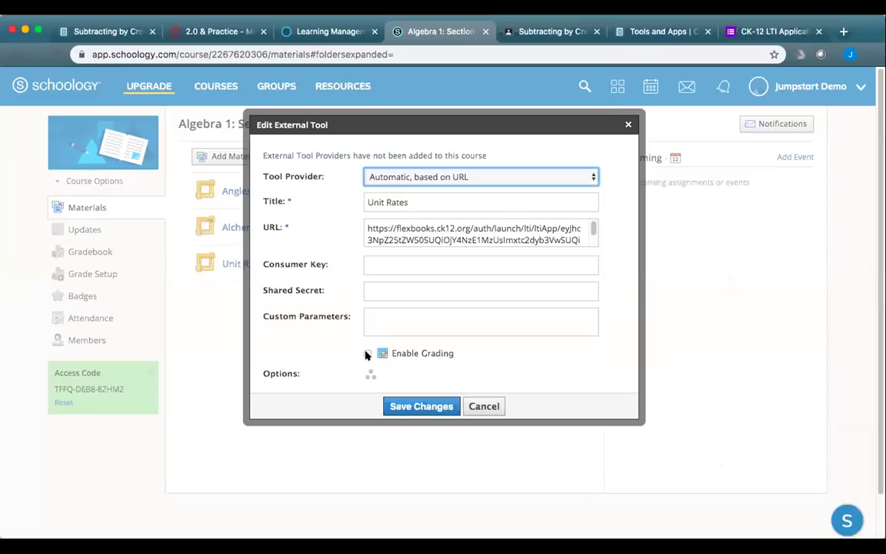
{"action": "left_click", "coordinate": [367, 353]}
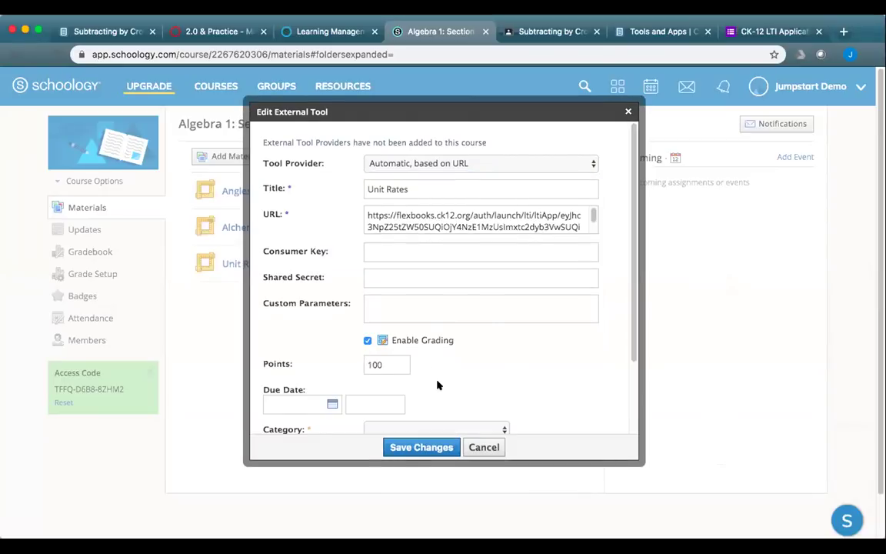
{"action": "scroll", "coordinate": [437, 384], "scroll_direction": "down", "scroll_amount": 2}
{"action": "left_click", "coordinate": [399, 353]}
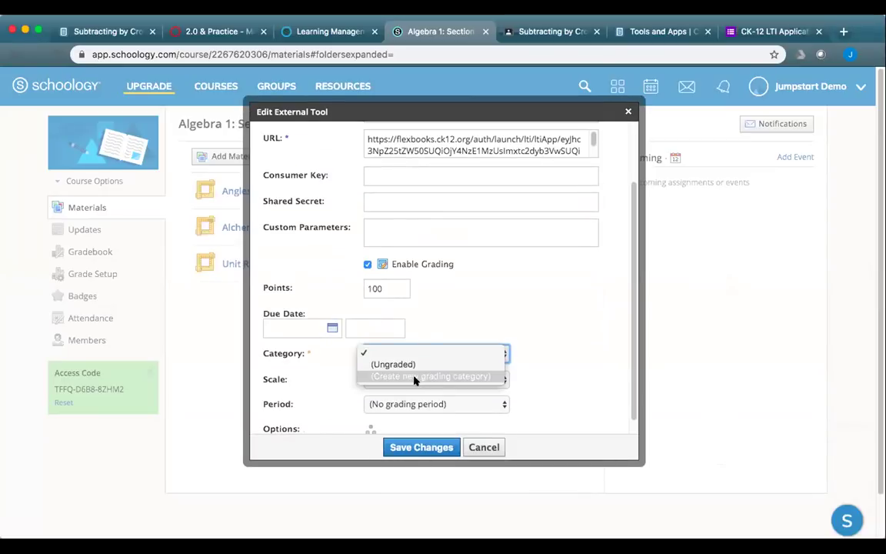
{"action": "left_click", "coordinate": [410, 375]}
{"action": "left_click", "coordinate": [427, 448]}
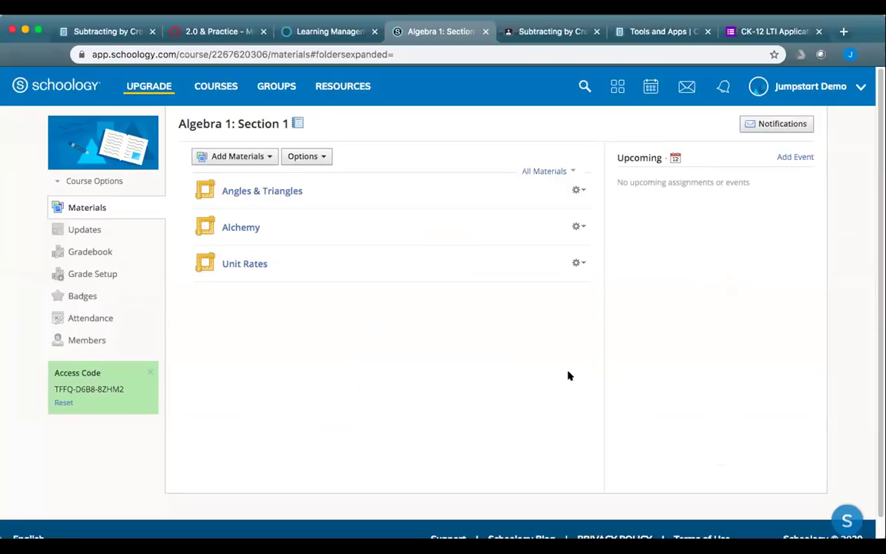
Step: Open the Algebra 1: Section 1 gradebook, which shows only a sample student, then return to CK-12
{"action": "left_click", "coordinate": [79, 251]}
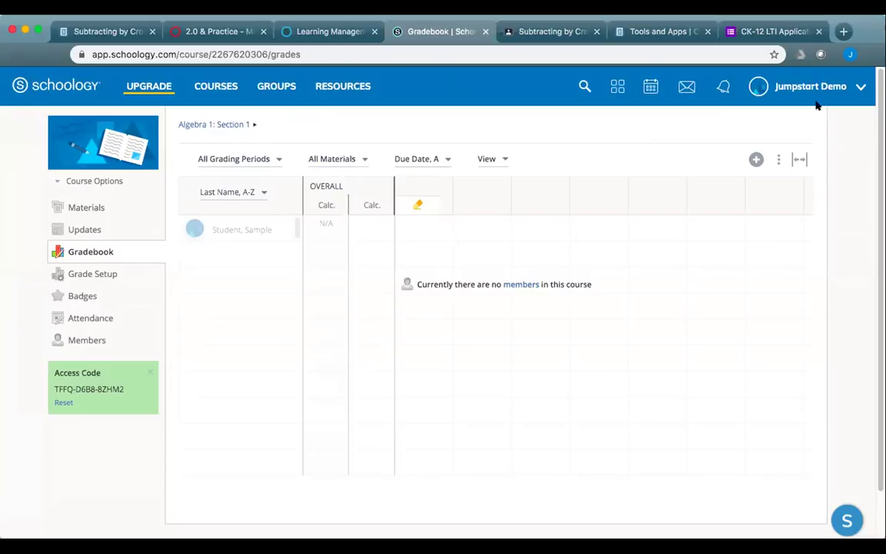
{"action": "left_click", "coordinate": [96, 30]}
Step: From the CK-12 teacher home page, open Earth Science for Middle School under Science
{"action": "left_click", "coordinate": [119, 100]}
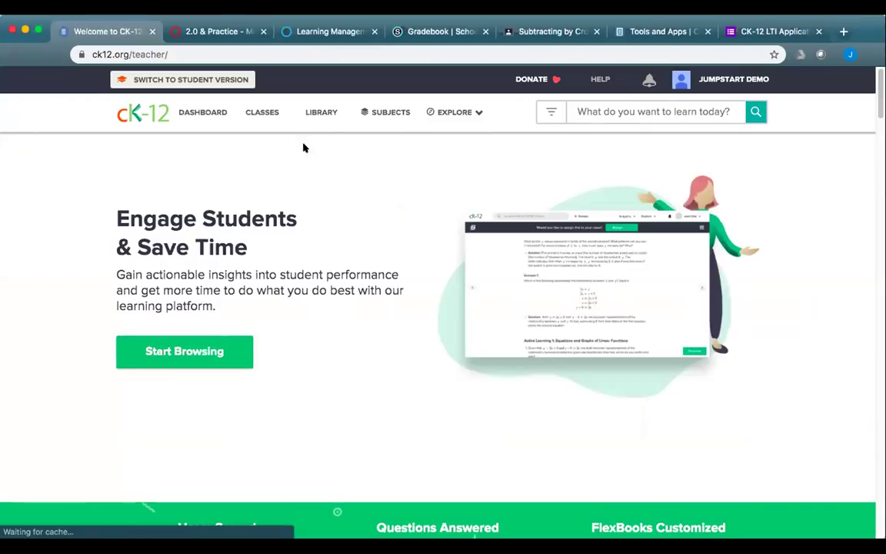
{"action": "scroll", "coordinate": [330, 263], "scroll_direction": "down", "scroll_amount": 3}
{"action": "scroll", "coordinate": [329, 263], "scroll_direction": "down", "scroll_amount": 3}
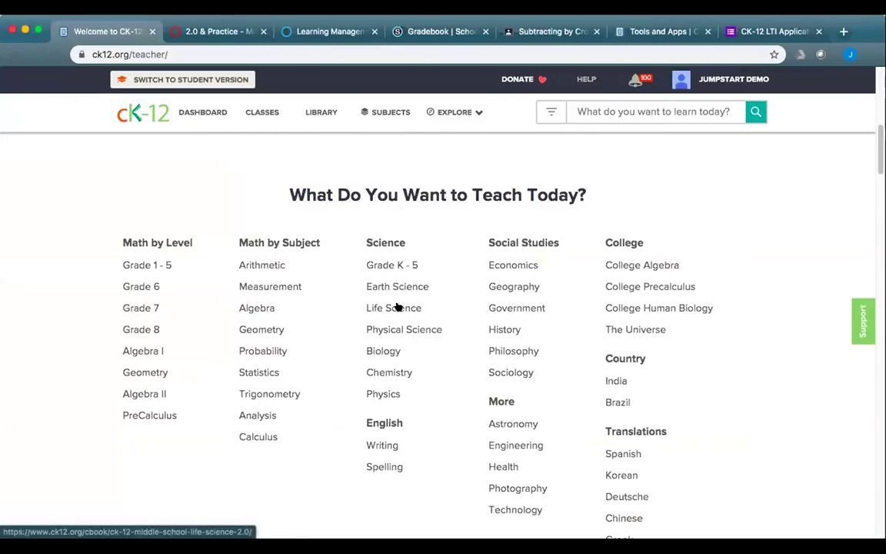
{"action": "left_click", "coordinate": [402, 287]}
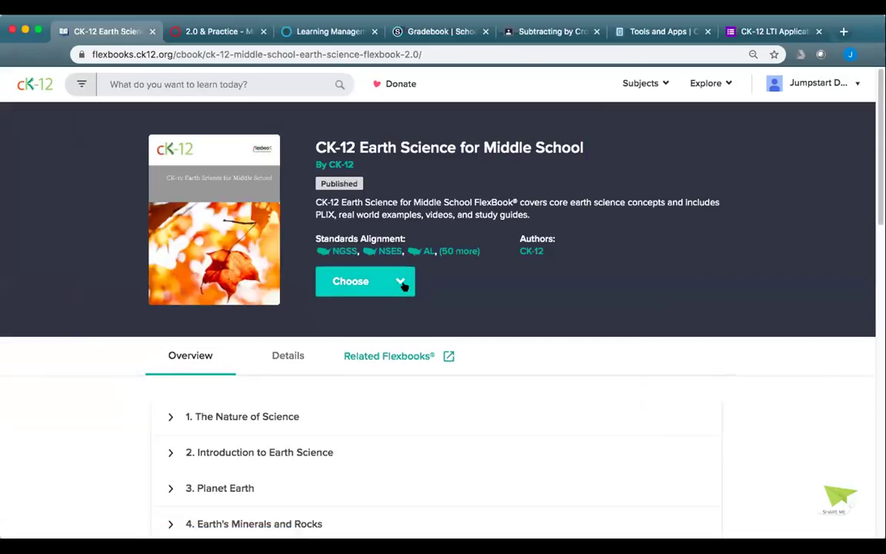
Step: Start assigning the FlexBook on CK-12 to Demo Science Class from the Planet Earth unit
{"action": "left_click", "coordinate": [402, 280]}
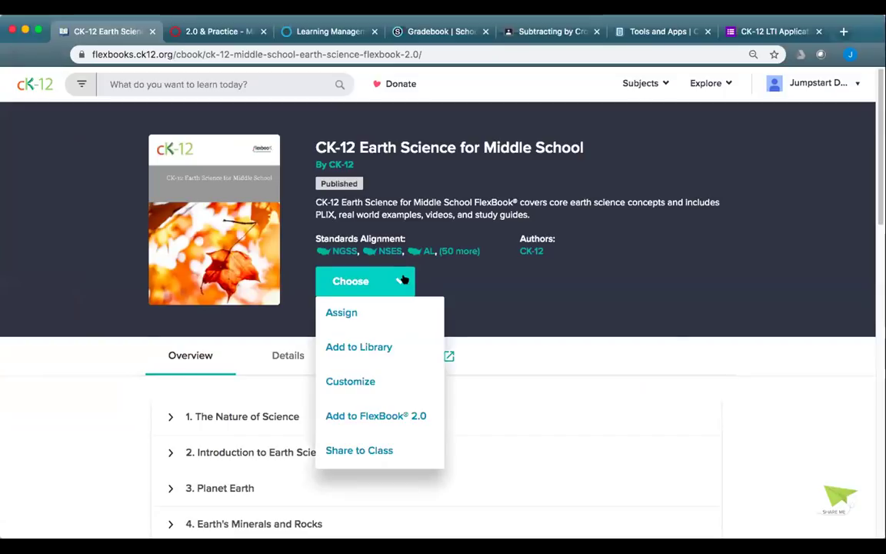
{"action": "left_click", "coordinate": [374, 315]}
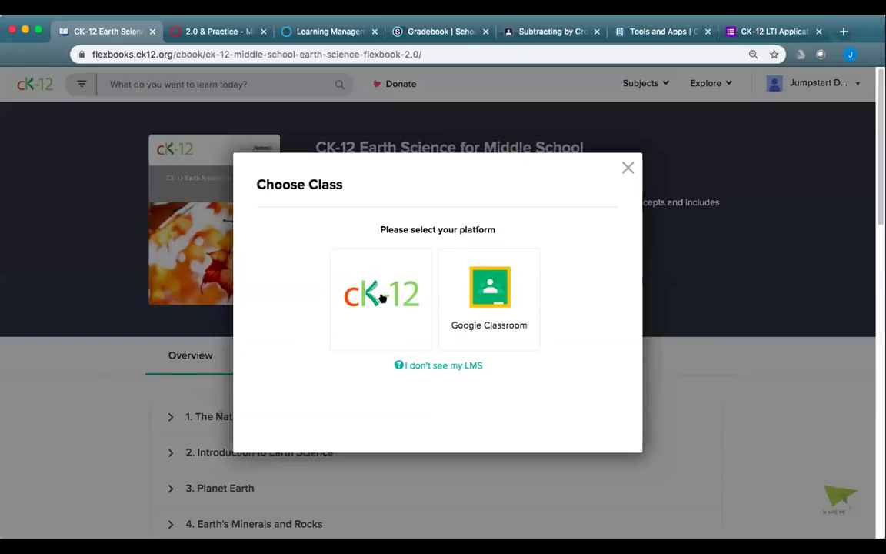
{"action": "left_click", "coordinate": [365, 293]}
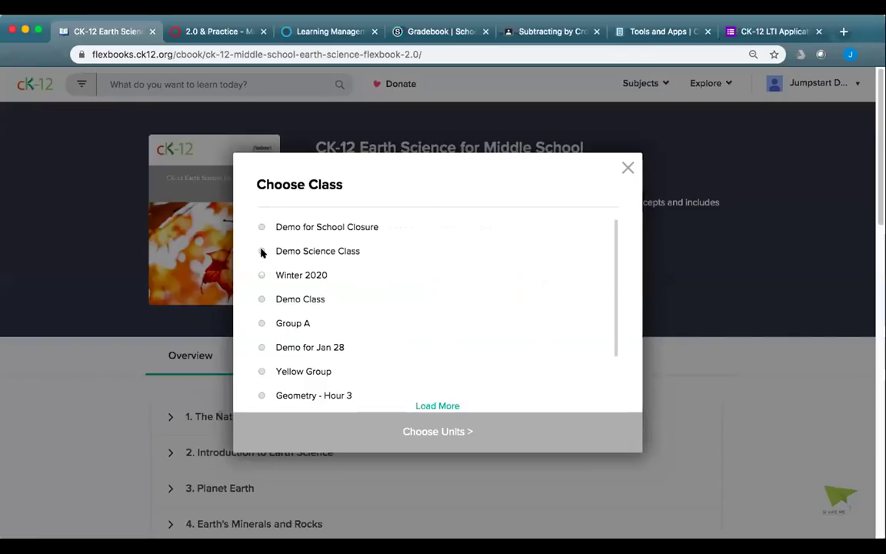
{"action": "left_click", "coordinate": [262, 251]}
{"action": "left_click", "coordinate": [421, 431]}
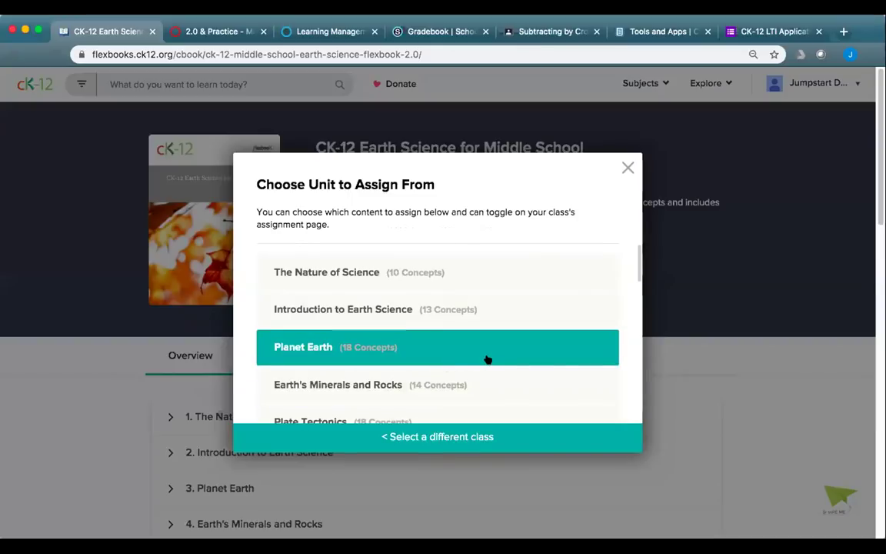
{"action": "scroll", "coordinate": [487, 359], "scroll_direction": "down", "scroll_amount": 2}
{"action": "left_click", "coordinate": [395, 296]}
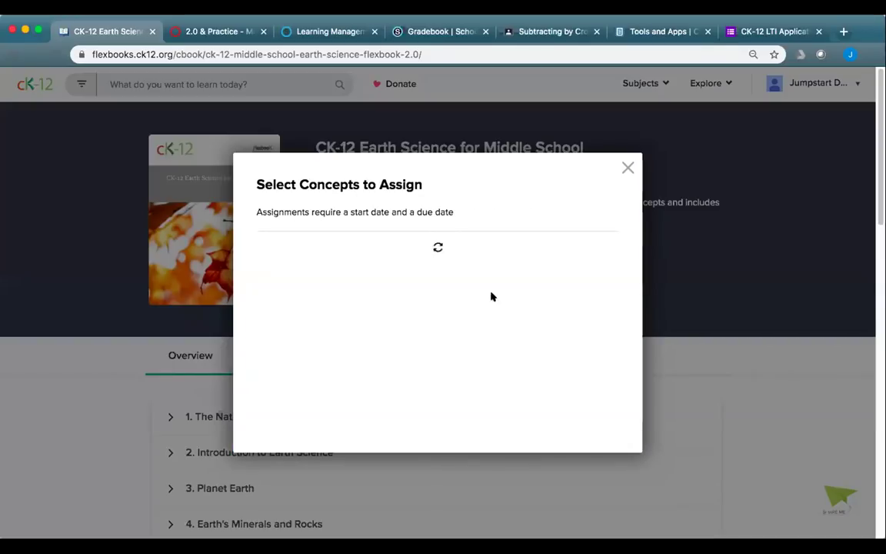
Step: Select the concepts Atoms and Molecules, Earth's Shape and Earth's Magnetic Field
{"action": "left_click_drag", "start_coordinate": [539, 170], "coordinate": [493, 136]}
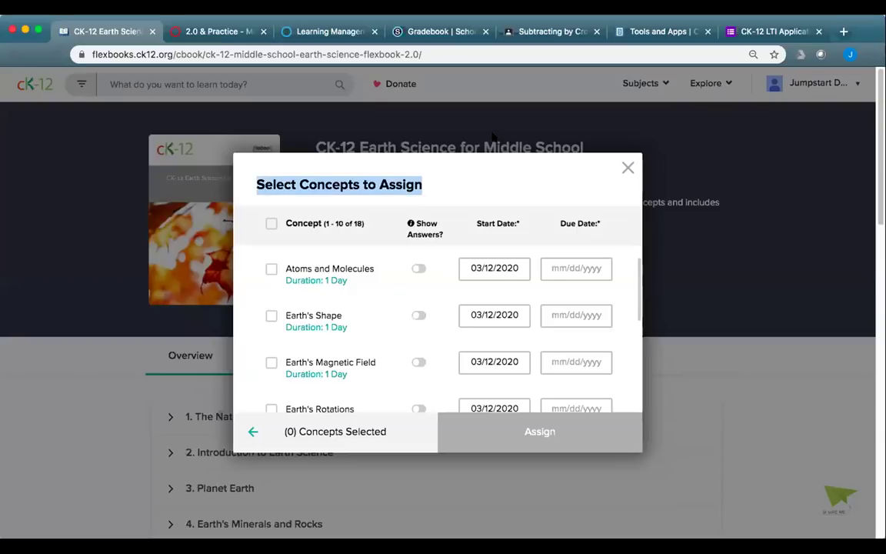
{"action": "left_click", "coordinate": [270, 270]}
{"action": "left_click", "coordinate": [271, 315]}
{"action": "left_click", "coordinate": [271, 361]}
Step: Set due dates of March 20, 18 and 17 respectively, then assign the three concepts
{"action": "left_click", "coordinate": [495, 267]}
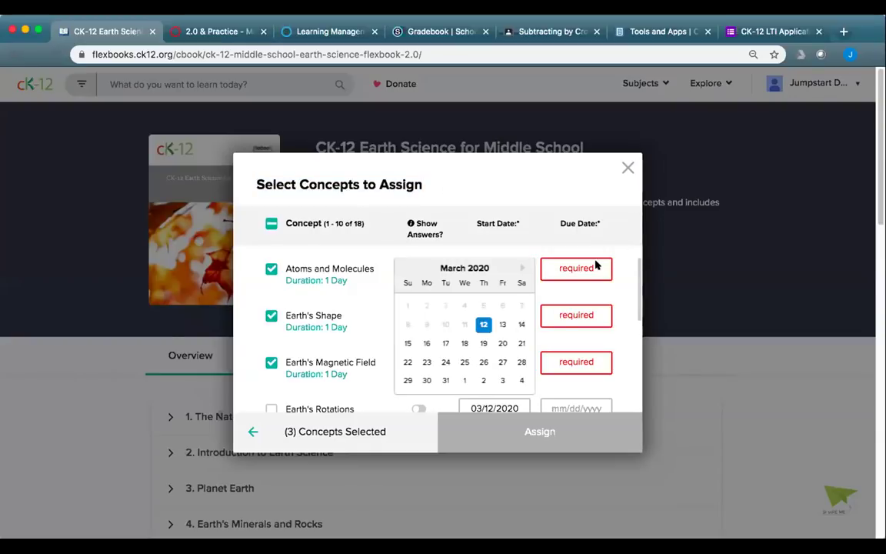
{"action": "left_click", "coordinate": [502, 343]}
{"action": "left_click", "coordinate": [483, 372]}
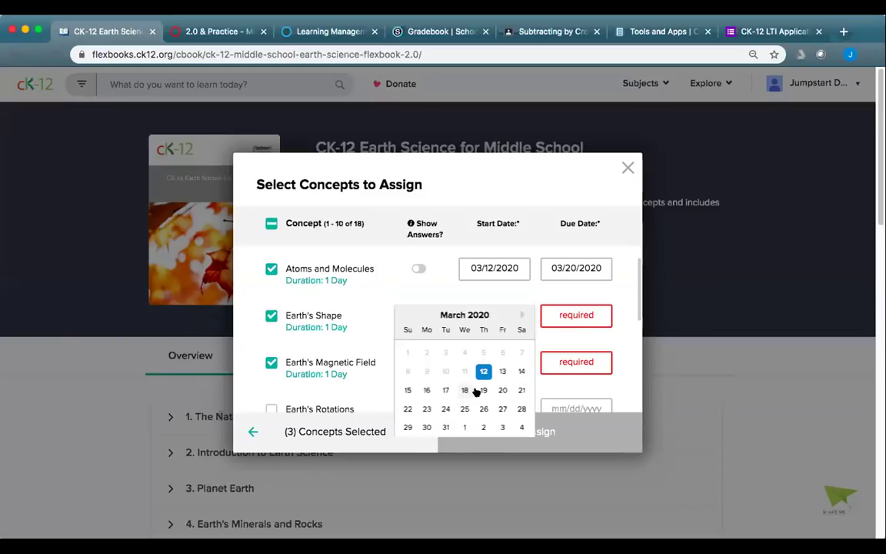
{"action": "left_click", "coordinate": [465, 390]}
{"action": "left_click", "coordinate": [495, 361]}
{"action": "left_click", "coordinate": [444, 435]}
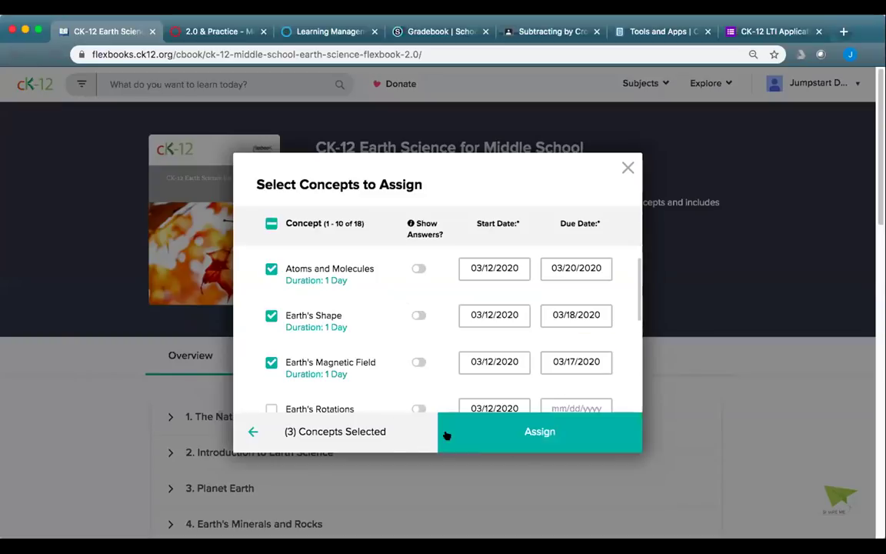
{"action": "scroll", "coordinate": [557, 367], "scroll_direction": "down", "scroll_amount": 10}
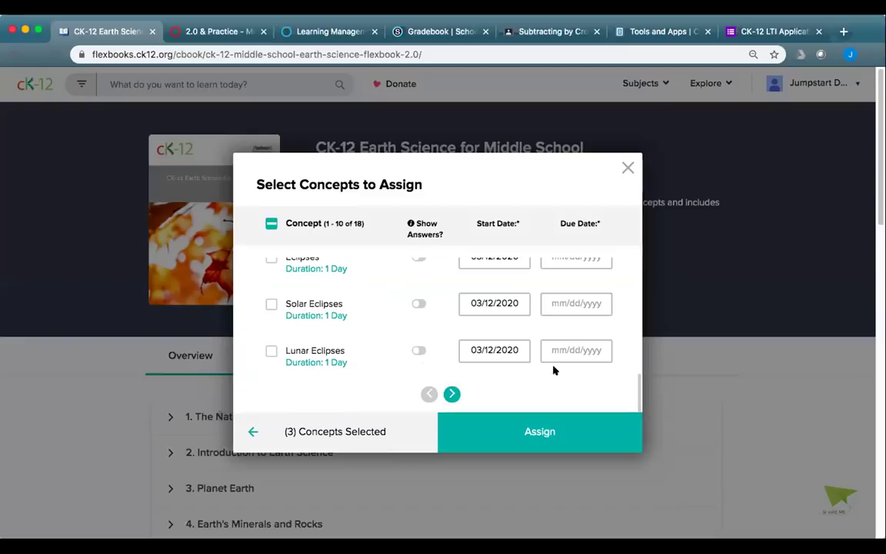
{"action": "left_click", "coordinate": [522, 431]}
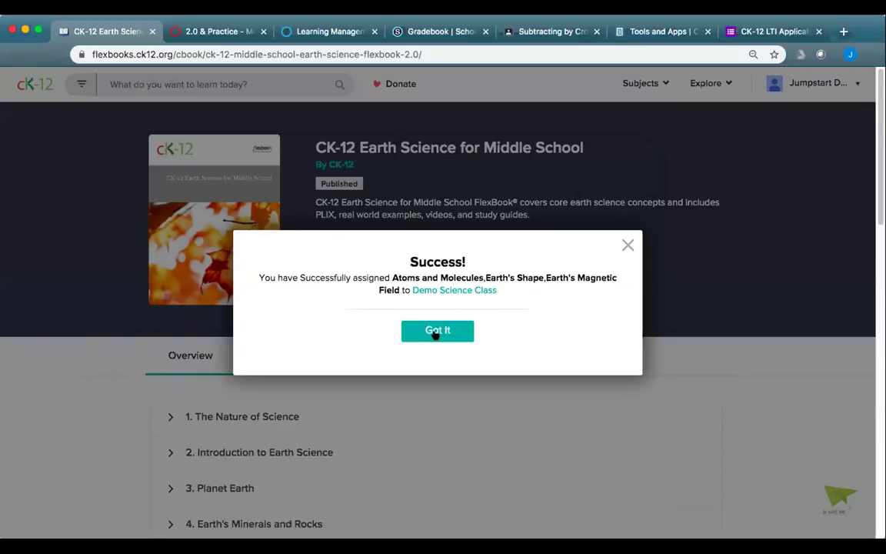
{"action": "left_click", "coordinate": [435, 332]}
Step: Open My Classes from the account menu to list all 30 classes
{"action": "scroll", "coordinate": [474, 454], "scroll_direction": "down", "scroll_amount": 2}
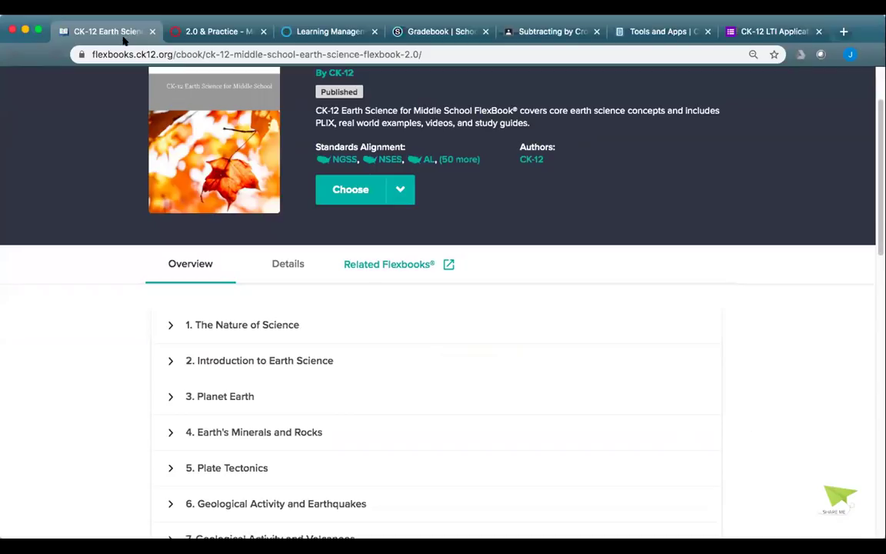
{"action": "scroll", "coordinate": [327, 113], "scroll_direction": "up", "scroll_amount": 2}
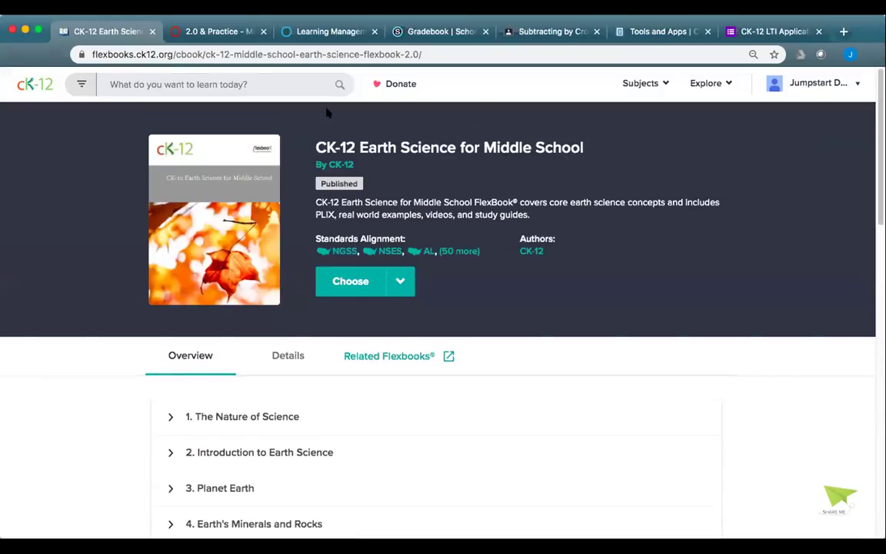
{"action": "left_click", "coordinate": [824, 81]}
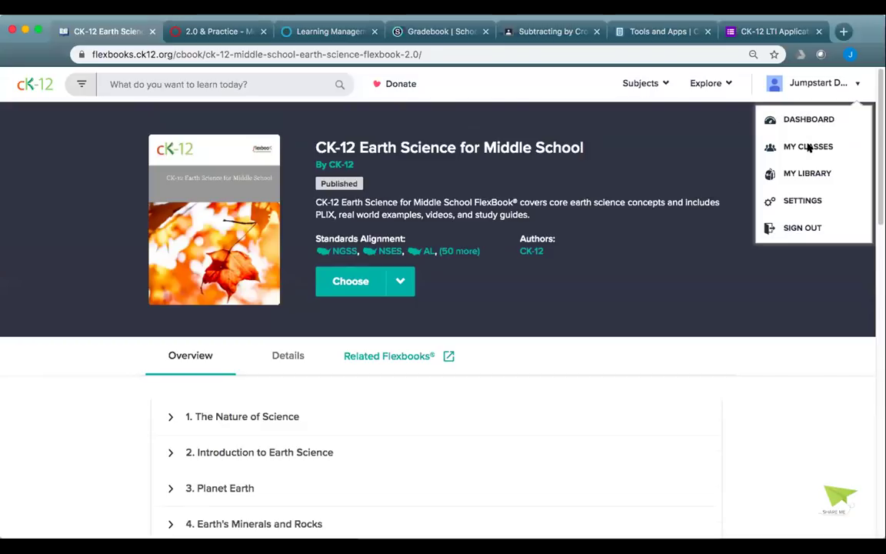
{"action": "left_click", "coordinate": [803, 145]}
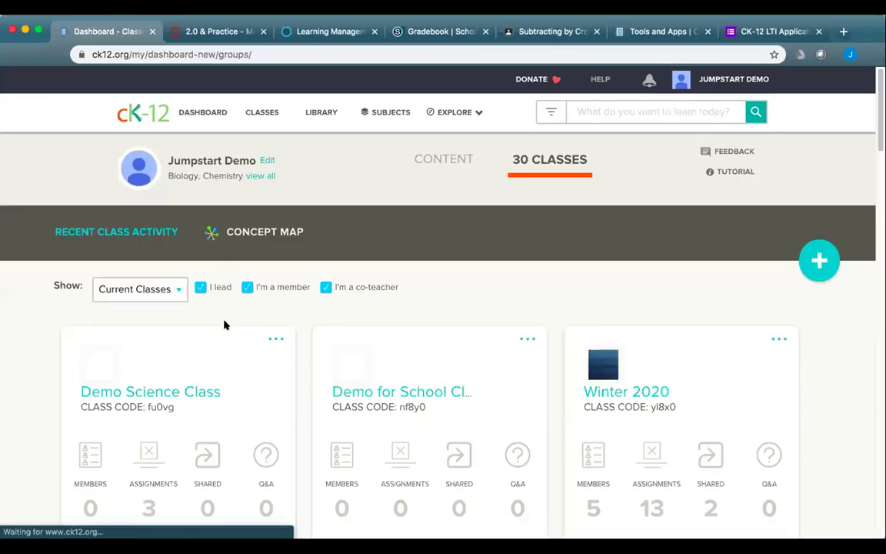
Step: Open the Winter 2020 class and its Reports grid
{"action": "scroll", "coordinate": [604, 379], "scroll_direction": "down", "scroll_amount": 1}
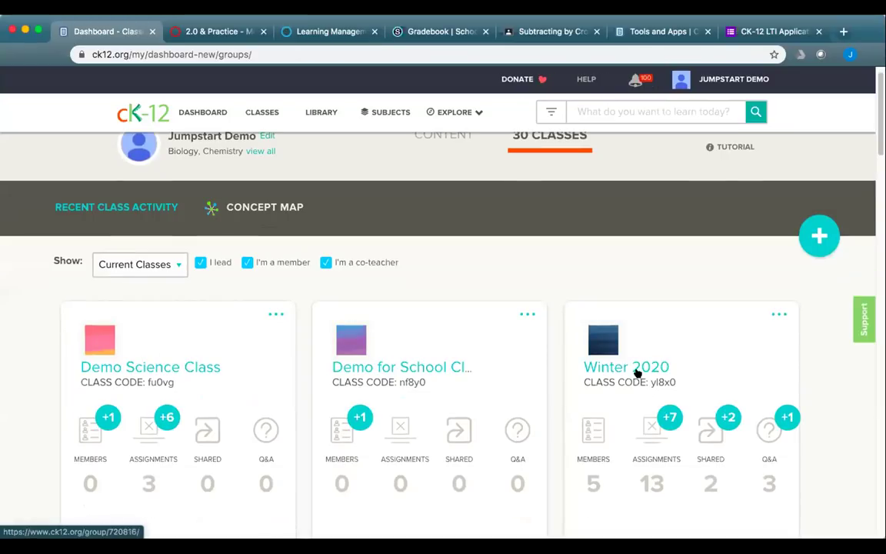
{"action": "left_click", "coordinate": [637, 368]}
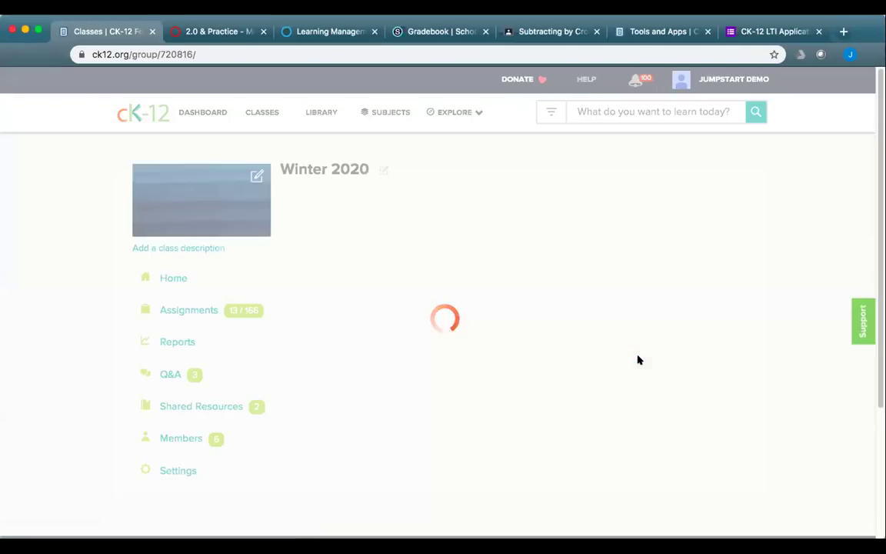
{"action": "left_click", "coordinate": [169, 345]}
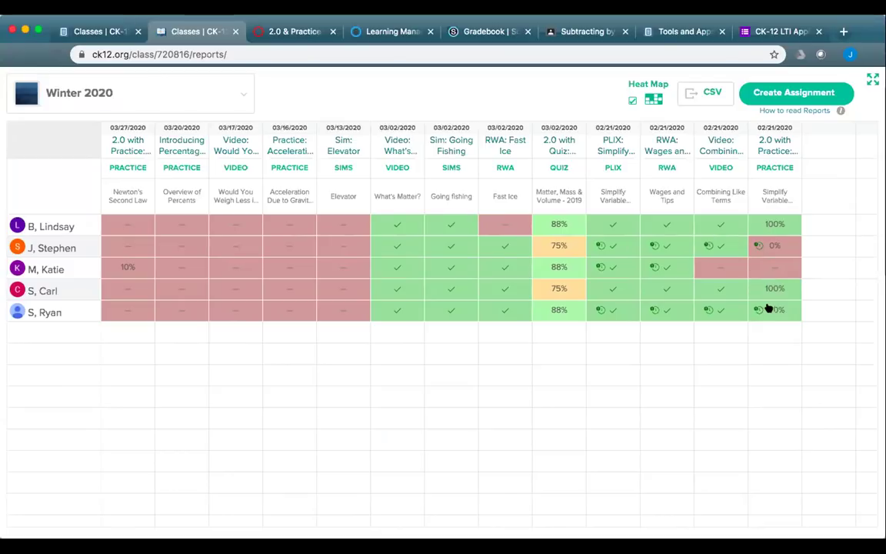
Step: View and close the first student's 100% Simplify Variable Expressions practice details
{"action": "left_click", "coordinate": [769, 224]}
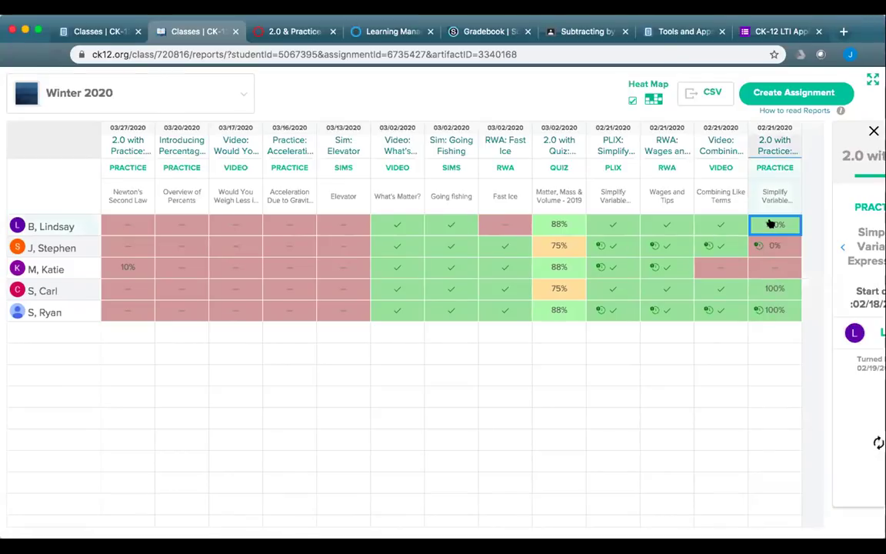
{"action": "scroll", "coordinate": [776, 465], "scroll_direction": "down", "scroll_amount": 5}
{"action": "scroll", "coordinate": [774, 459], "scroll_direction": "down", "scroll_amount": 8}
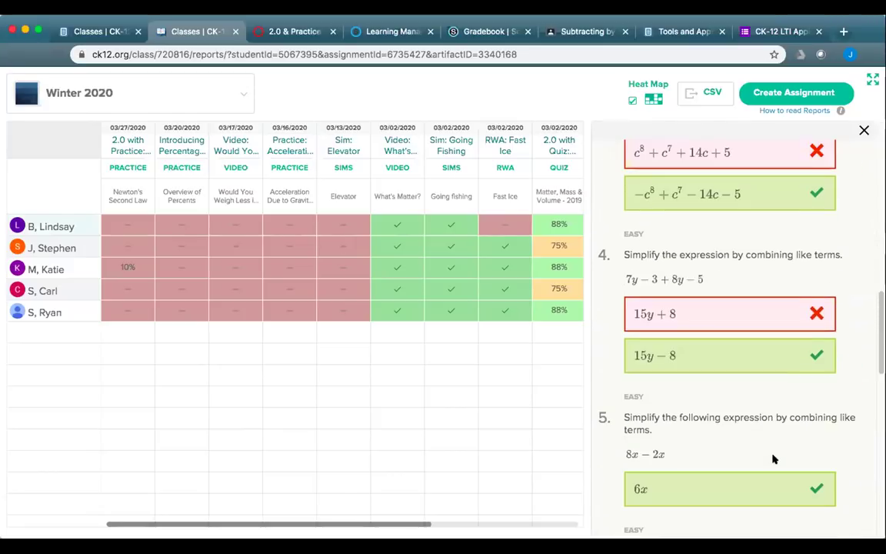
{"action": "scroll", "coordinate": [771, 454], "scroll_direction": "down", "scroll_amount": 3}
{"action": "scroll", "coordinate": [772, 454], "scroll_direction": "up", "scroll_amount": 15}
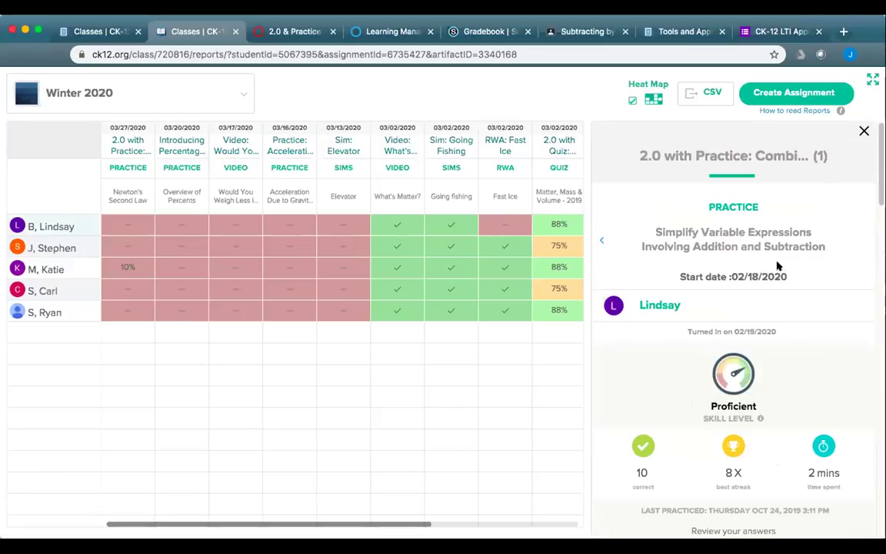
{"action": "left_click", "coordinate": [864, 131]}
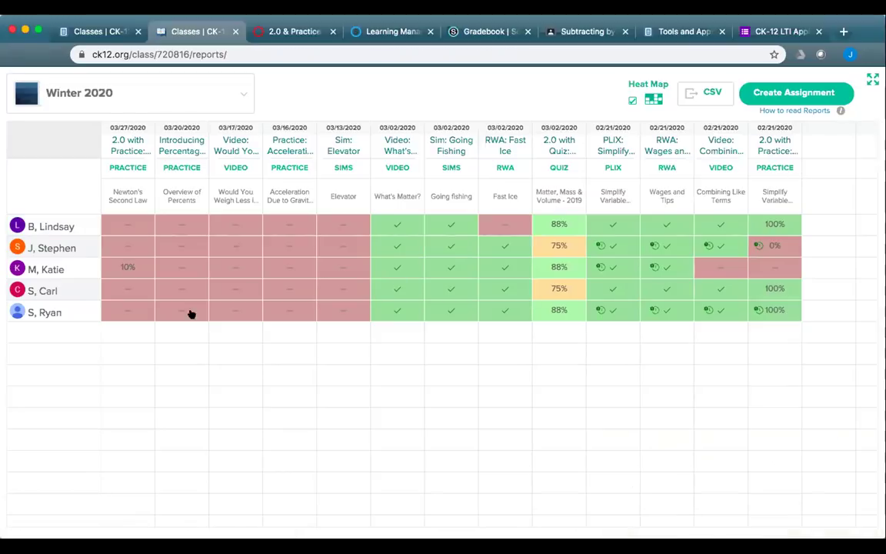
Step: Check the other students' practice results, then return to the Winter 2020 class tab
{"action": "left_click", "coordinate": [773, 224]}
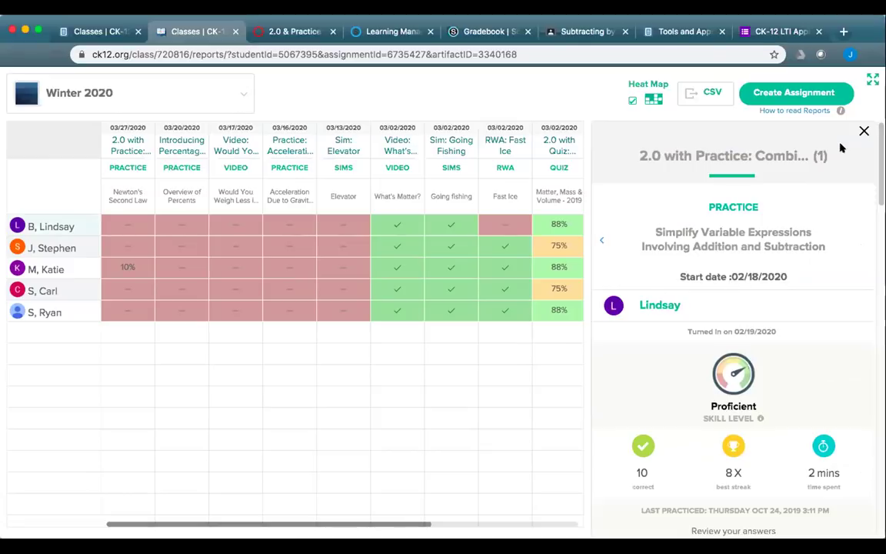
{"action": "left_click_drag", "start_coordinate": [178, 524], "coordinate": [567, 523]}
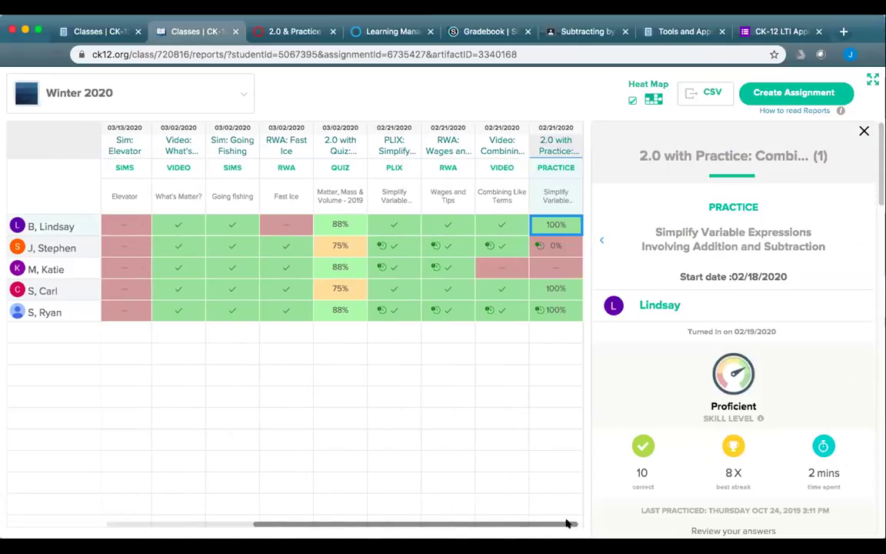
{"action": "left_click", "coordinate": [550, 292]}
{"action": "left_click", "coordinate": [554, 308]}
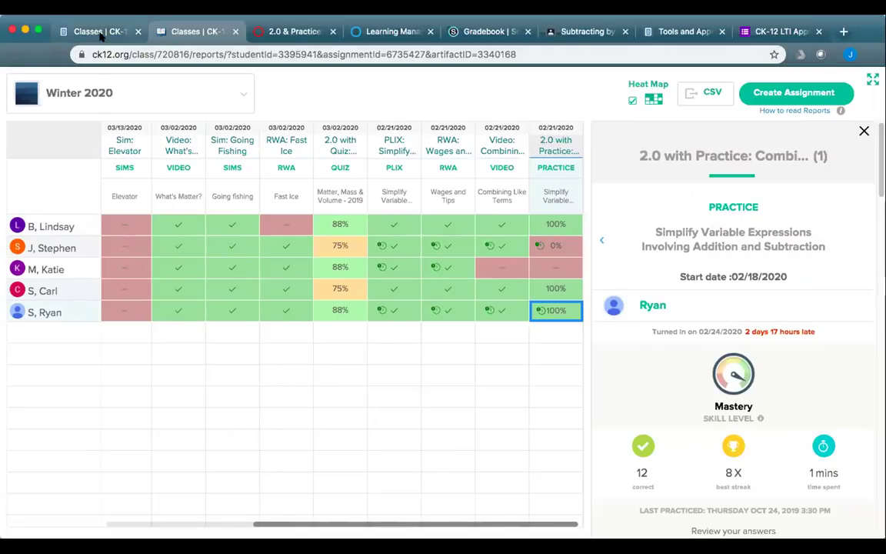
{"action": "left_click", "coordinate": [97, 32]}
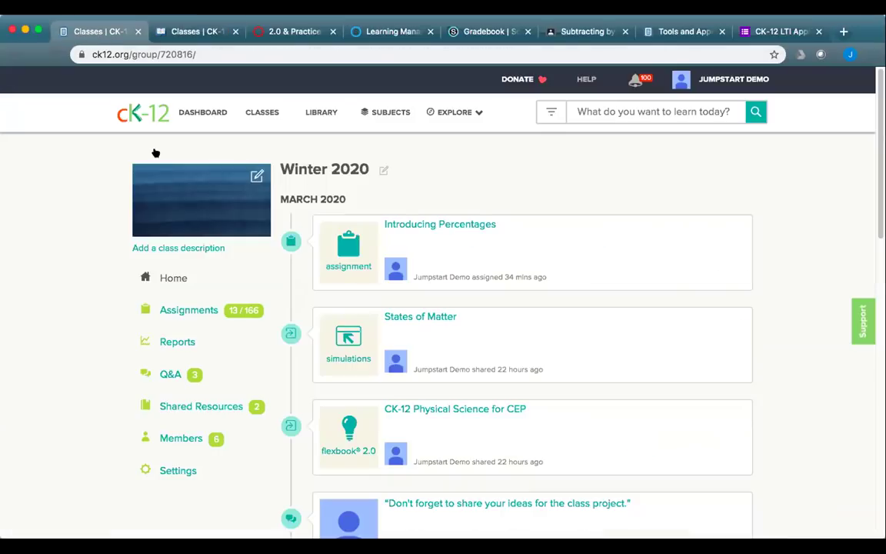
Step: From Assignments, expand February 2020's 2.0 with Practice and open 3.1 Combining Like Terms
{"action": "left_click", "coordinate": [194, 311]}
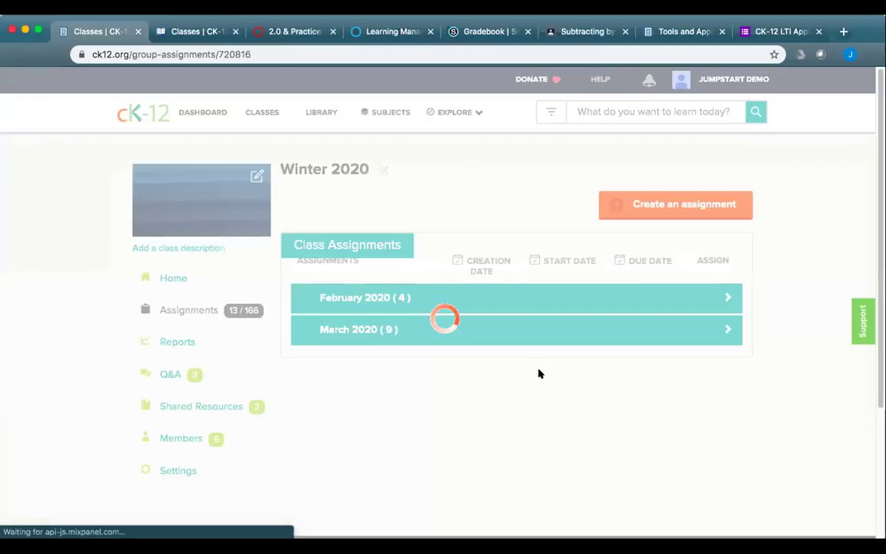
{"action": "scroll", "coordinate": [350, 325], "scroll_direction": "down", "scroll_amount": 2}
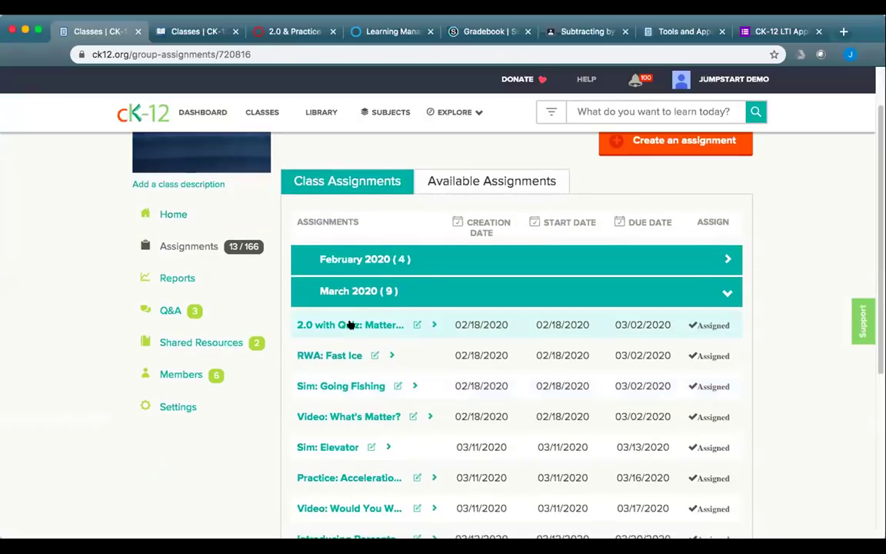
{"action": "left_click", "coordinate": [350, 325]}
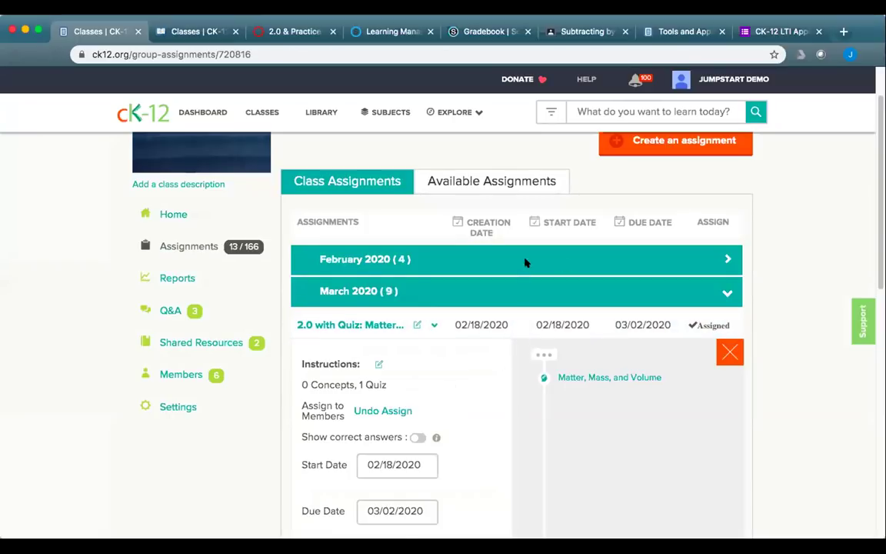
{"action": "left_click", "coordinate": [524, 260]}
{"action": "left_click", "coordinate": [354, 290]}
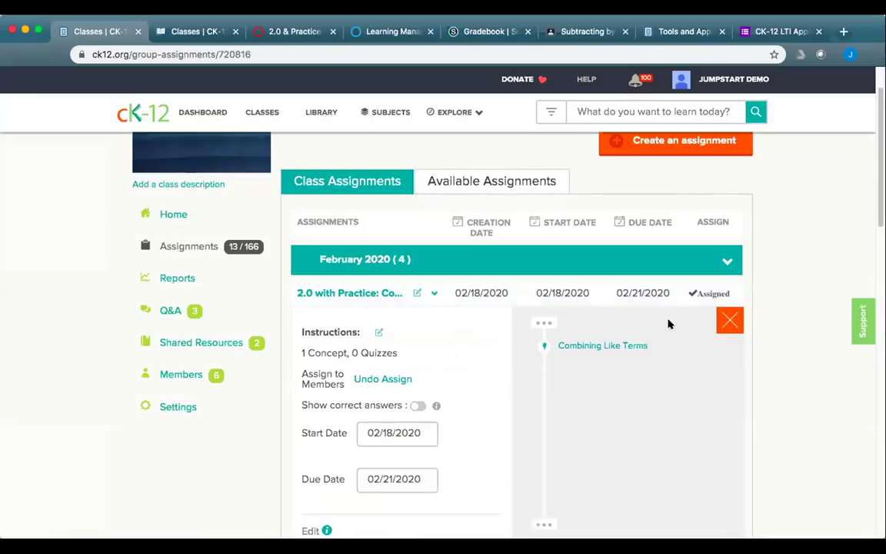
{"action": "left_click", "coordinate": [605, 347]}
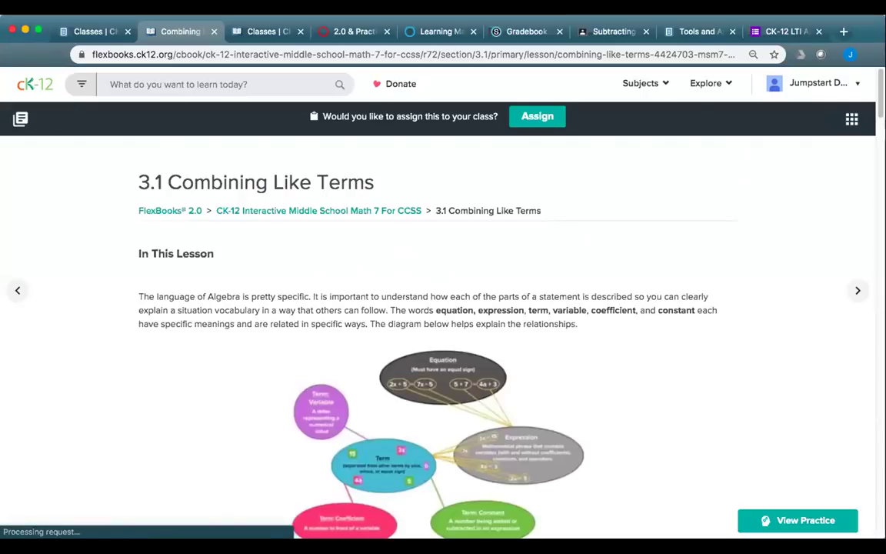
Step: Show one Winter 2020 student's lesson insights, then switch to the class practice report tab
{"action": "left_click", "coordinate": [852, 119]}
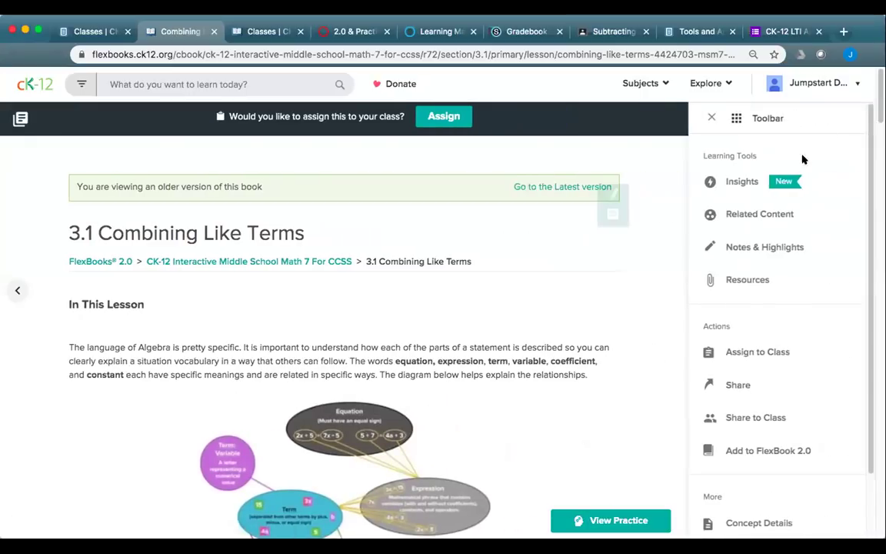
{"action": "left_click", "coordinate": [756, 181]}
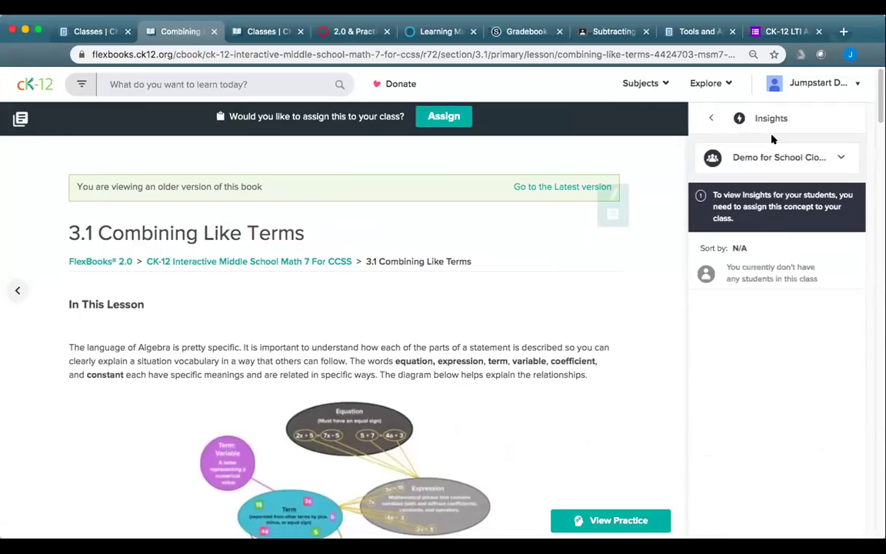
{"action": "left_click", "coordinate": [751, 157]}
{"action": "left_click", "coordinate": [776, 247]}
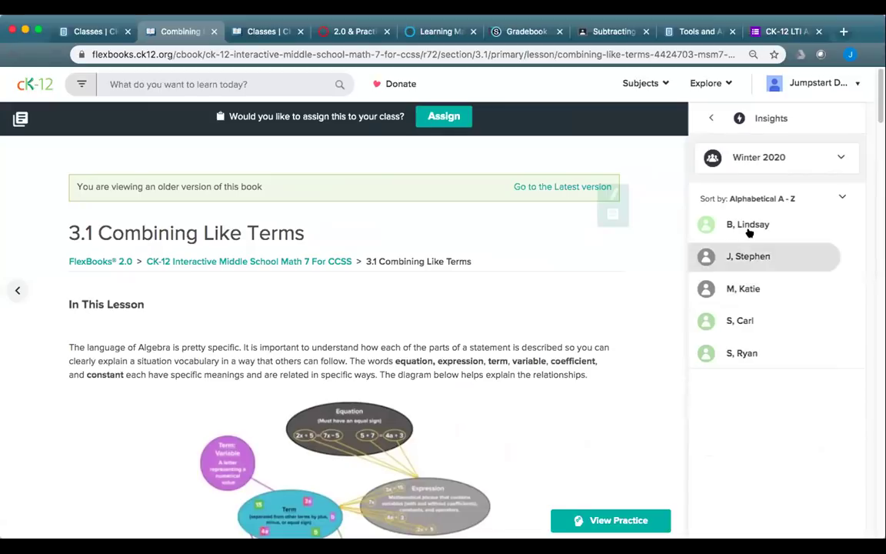
{"action": "left_click", "coordinate": [742, 260]}
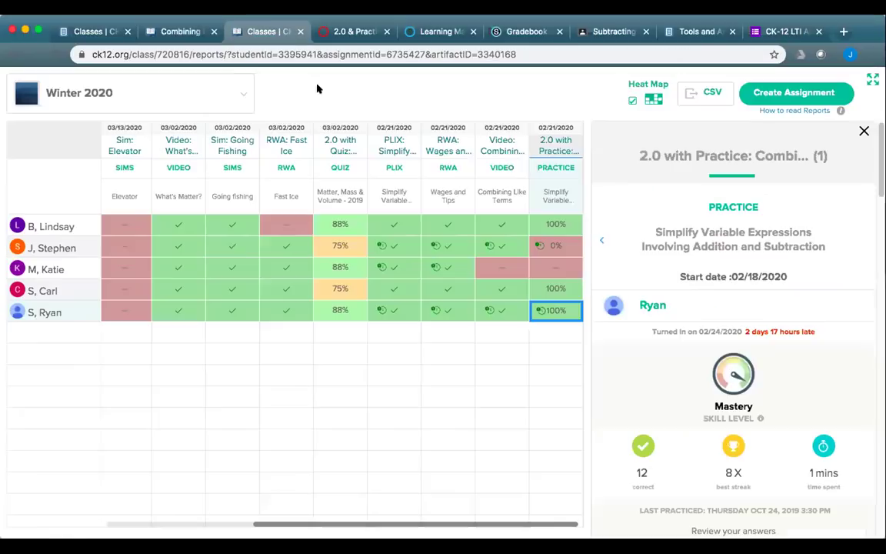
{"action": "left_click", "coordinate": [265, 31]}
{"action": "scroll", "coordinate": [732, 374], "scroll_direction": "down", "scroll_amount": 20}
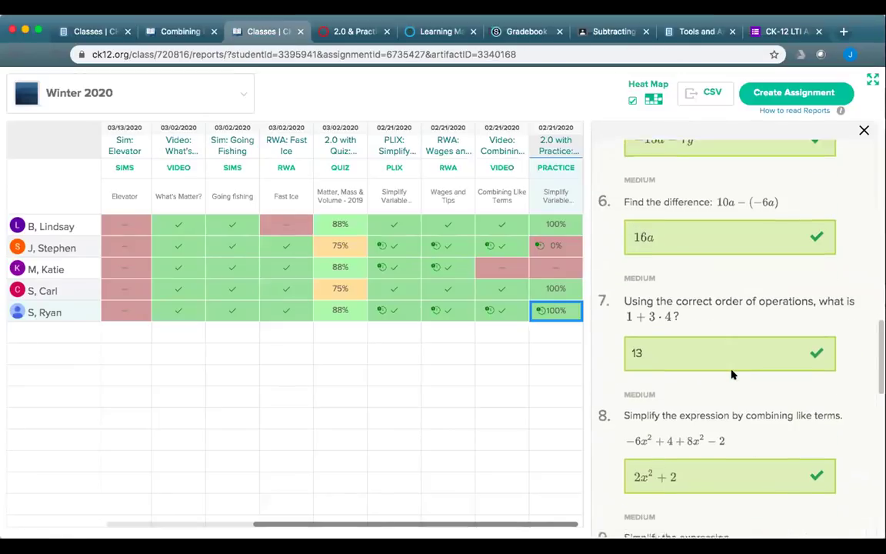
Step: Scroll through the student's practice answers, all correct, then return to the Combining Like Terms tab
{"action": "scroll", "coordinate": [733, 373], "scroll_direction": "down", "scroll_amount": 10}
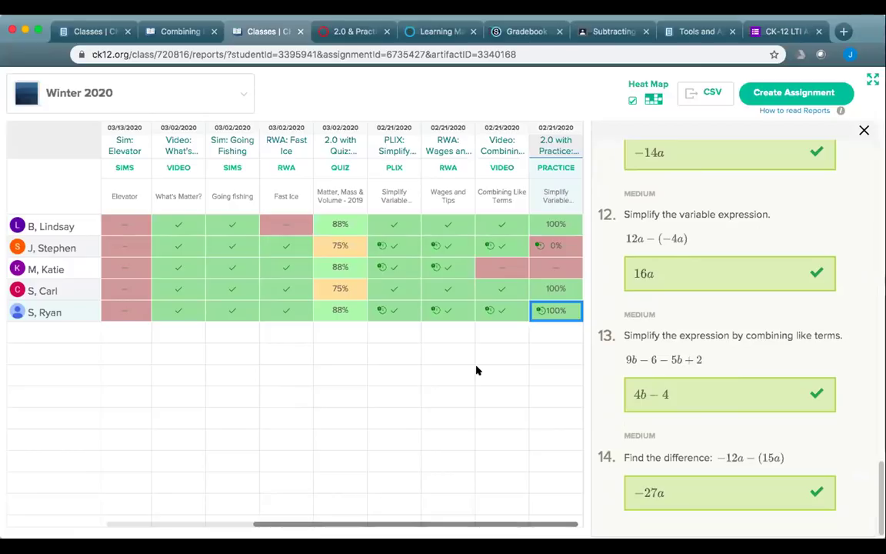
{"action": "left_click", "coordinate": [174, 32]}
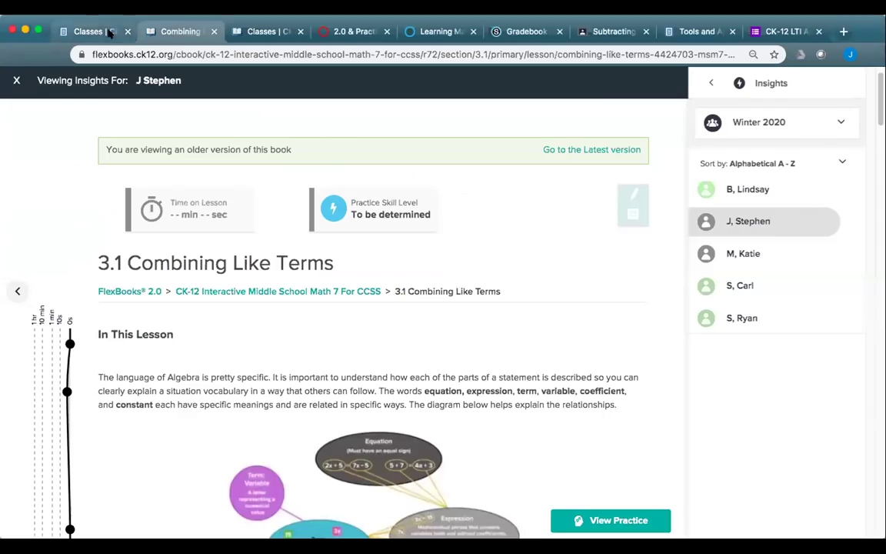
Step: Switch to the class page, go to the Library, and open the Learned Behavior lesson
{"action": "left_click", "coordinate": [110, 33]}
{"action": "scroll", "coordinate": [437, 331], "scroll_direction": "up", "scroll_amount": 2}
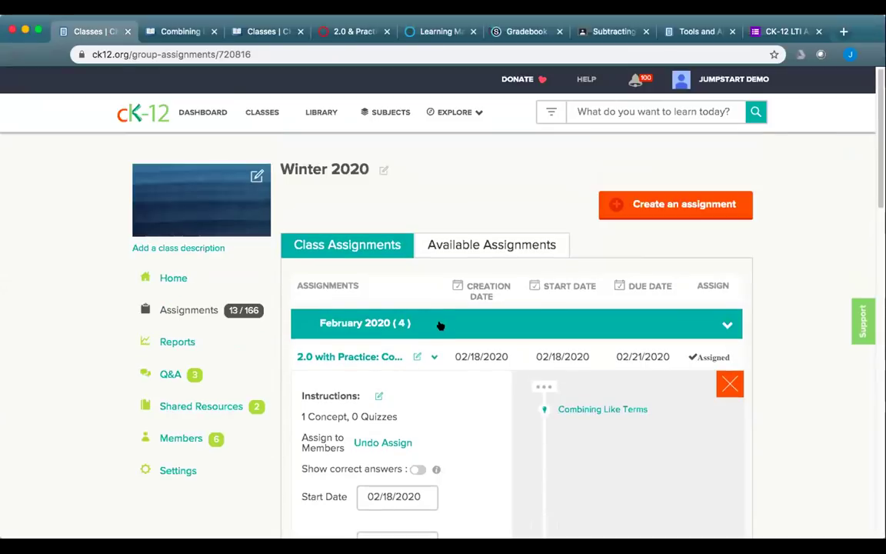
{"action": "left_click", "coordinate": [313, 112]}
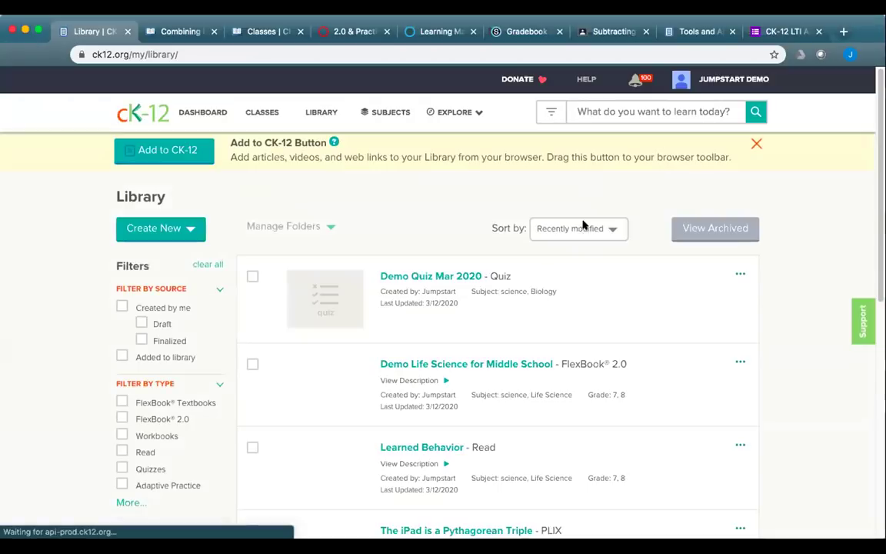
{"action": "scroll", "coordinate": [496, 340], "scroll_direction": "down", "scroll_amount": 3}
{"action": "scroll", "coordinate": [495, 340], "scroll_direction": "down", "scroll_amount": 4}
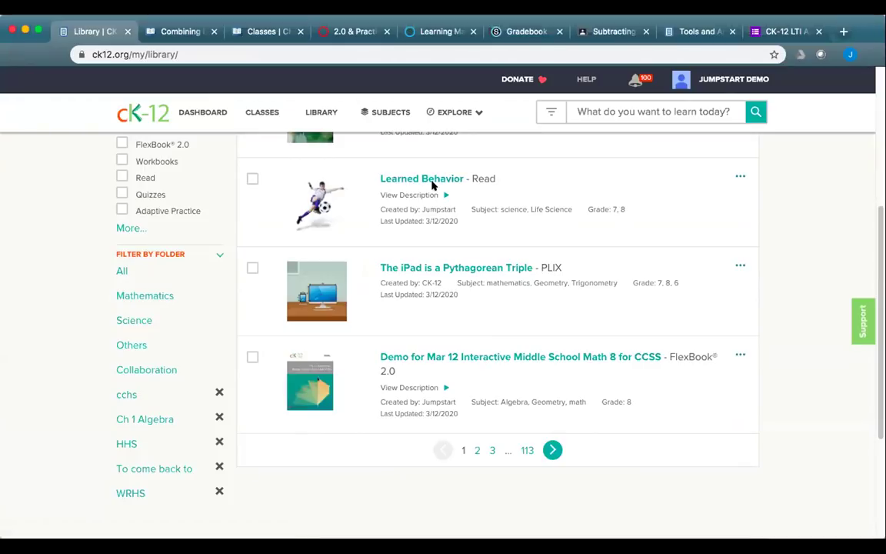
{"action": "left_click", "coordinate": [438, 178]}
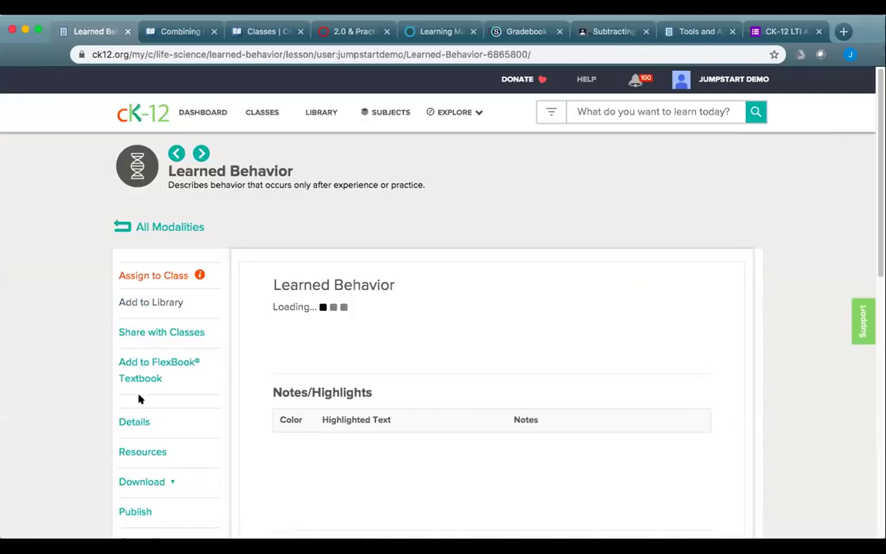
Step: Cancel adding the Learned Behavior lesson to a FlexBook, and open the lesson in the editor
{"action": "left_click", "coordinate": [125, 407]}
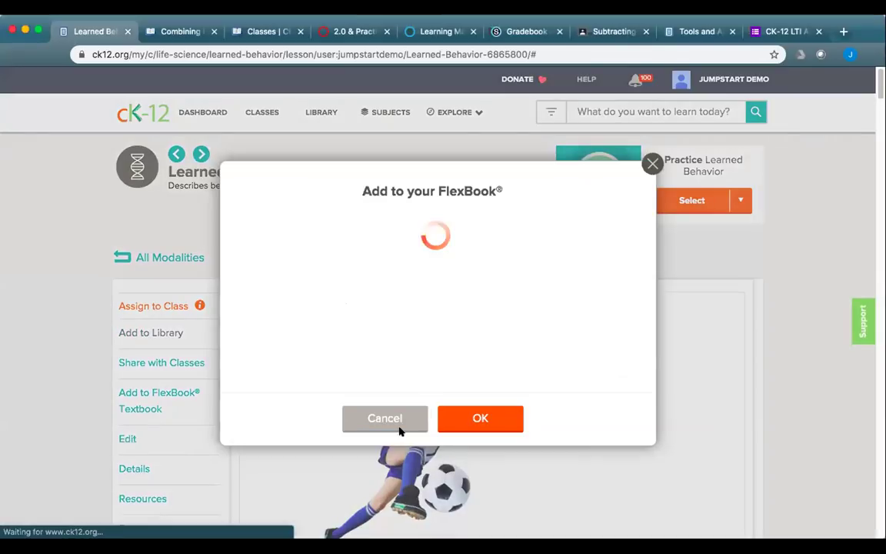
{"action": "left_click", "coordinate": [398, 420]}
{"action": "left_click", "coordinate": [125, 439]}
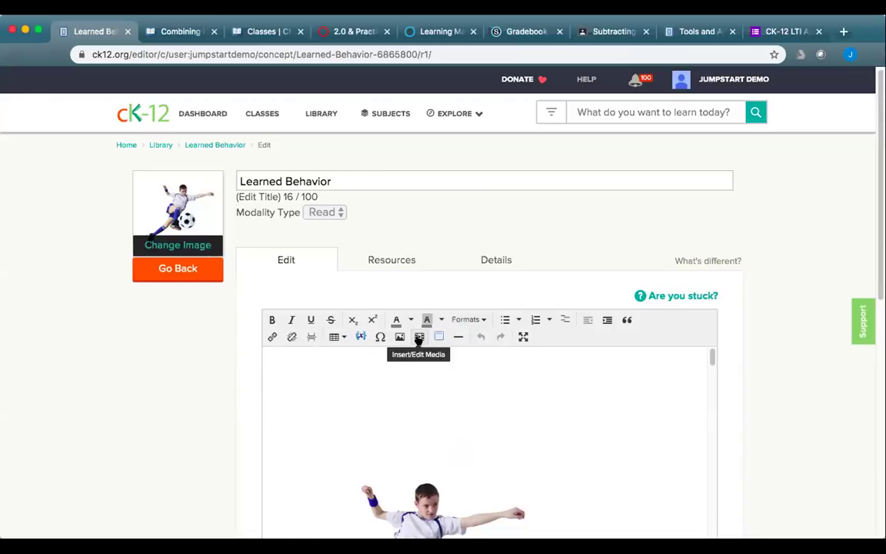
Step: Close the Embed Object dialog without inserting media, select the phrase 'place, so you had to', then switch to Canvas Metals grading
{"action": "left_click", "coordinate": [419, 339]}
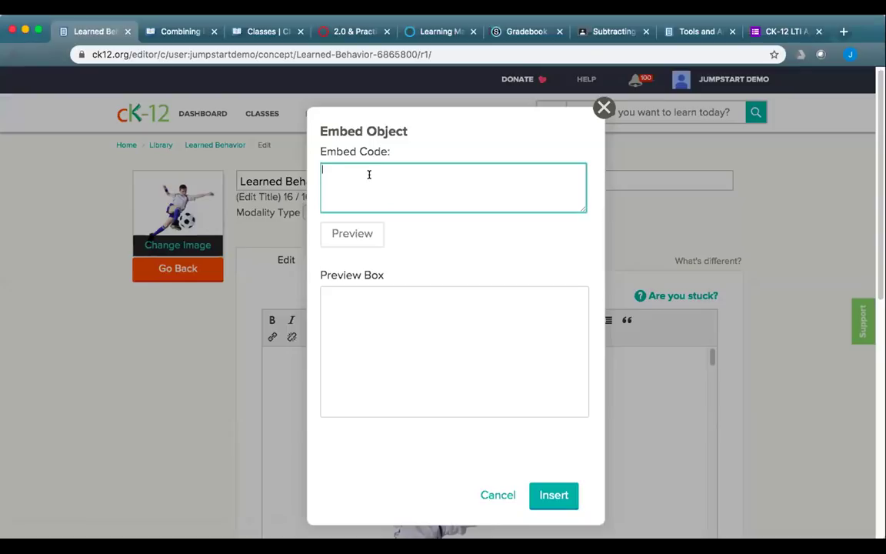
{"action": "left_click", "coordinate": [546, 101]}
{"action": "scroll", "coordinate": [648, 372], "scroll_direction": "down", "scroll_amount": 5}
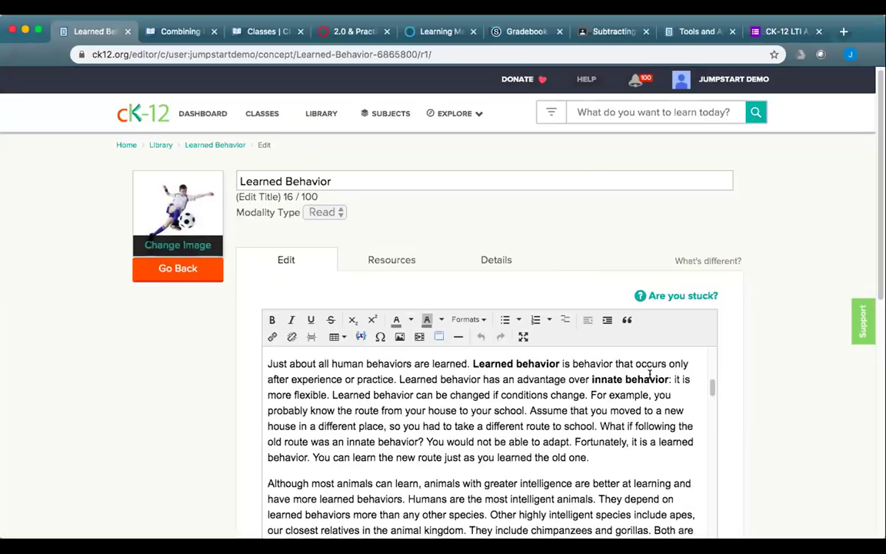
{"action": "left_click_drag", "start_coordinate": [359, 427], "coordinate": [450, 423]}
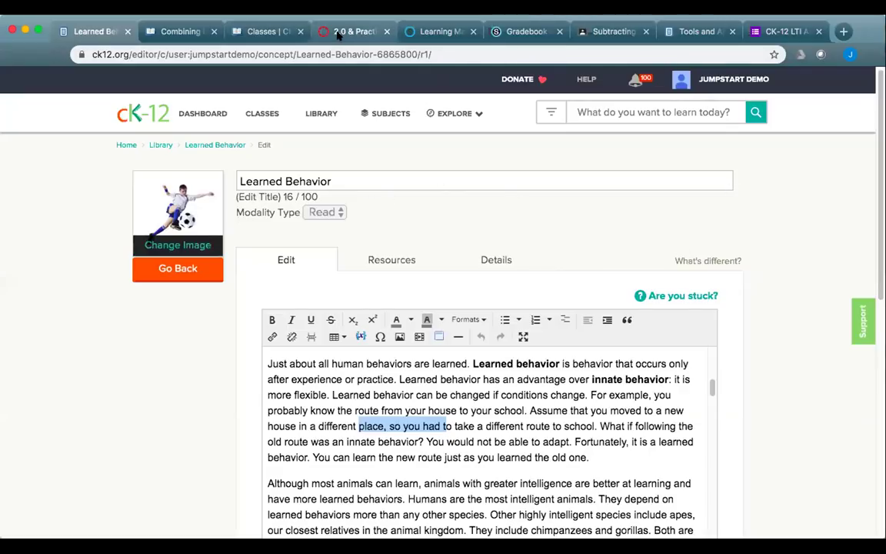
{"action": "left_click", "coordinate": [341, 32]}
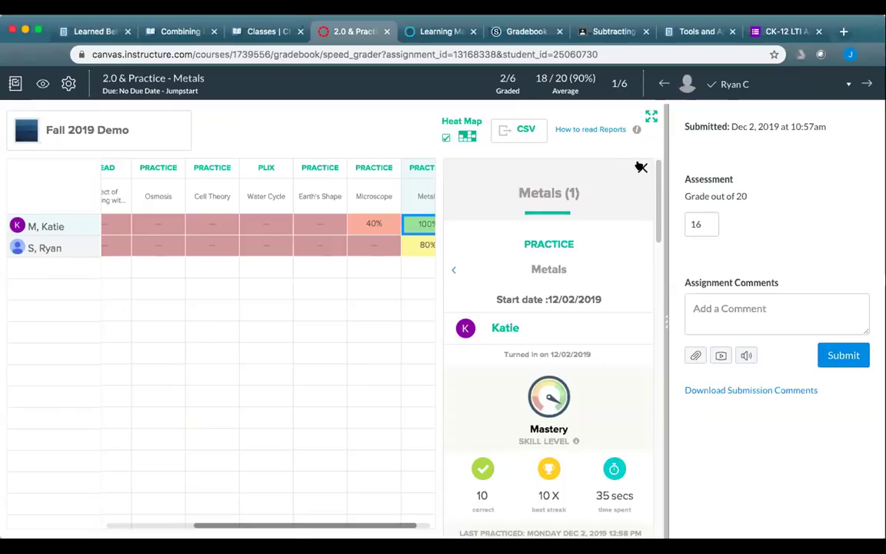
Step: Close the Metals practice panel, view the Canvas course gradebook and courses list, then return to the Learned Behavior editor
{"action": "left_click", "coordinate": [641, 167]}
{"action": "left_click", "coordinate": [42, 85]}
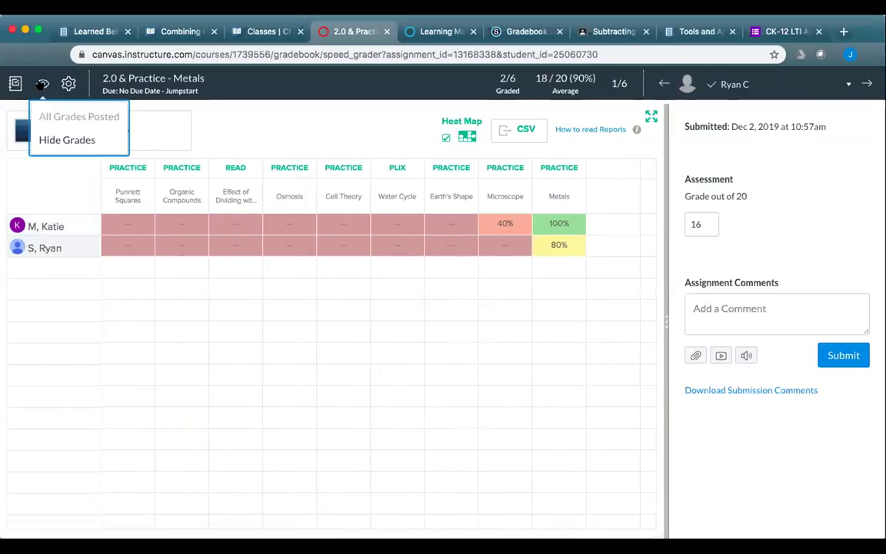
{"action": "left_click", "coordinate": [14, 84]}
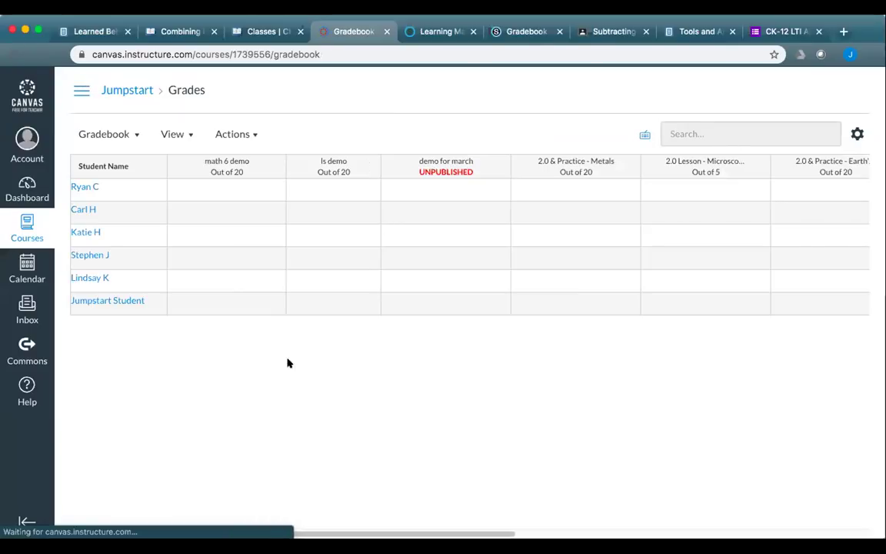
{"action": "left_click", "coordinate": [26, 224]}
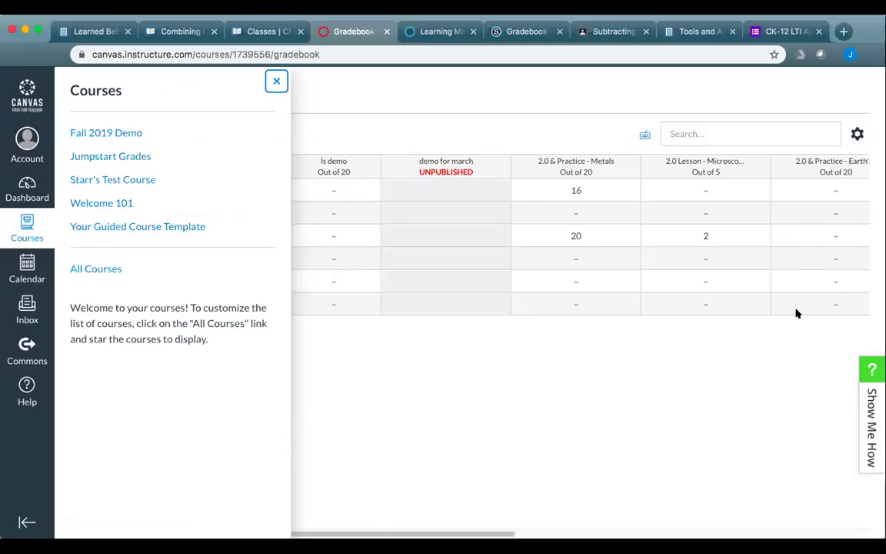
{"action": "left_click", "coordinate": [88, 35]}
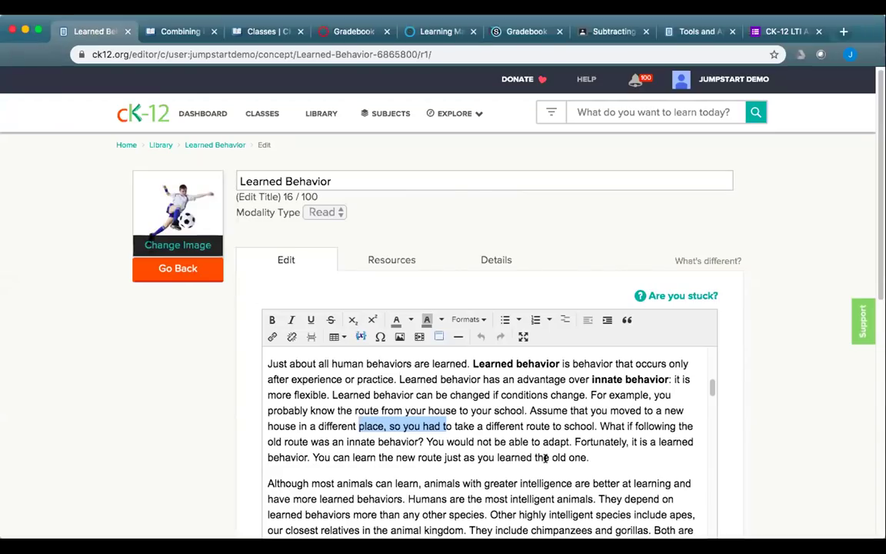
Step: Highlight the CC BY-NC licence wording in section 6.4 of CK-12's Terms of Use, then return to the teacher home page
{"action": "scroll", "coordinate": [494, 450], "scroll_direction": "down", "scroll_amount": 15}
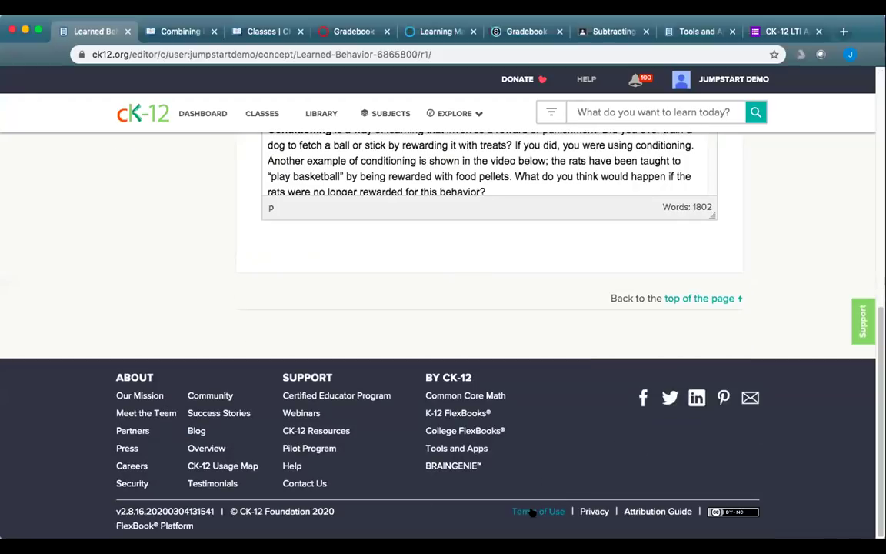
{"action": "left_click", "coordinate": [533, 512]}
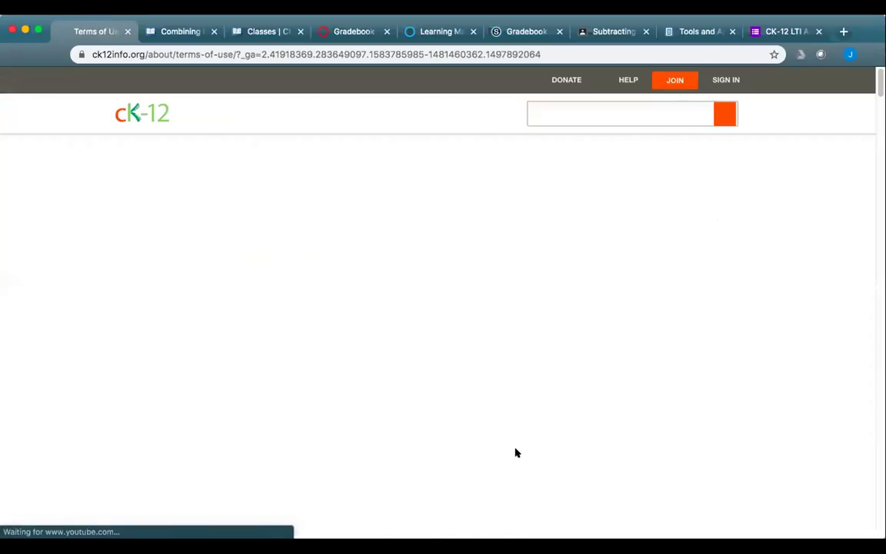
{"action": "scroll", "coordinate": [330, 346], "scroll_direction": "down", "scroll_amount": 5}
{"action": "scroll", "coordinate": [331, 356], "scroll_direction": "down", "scroll_amount": 10}
{"action": "scroll", "coordinate": [334, 358], "scroll_direction": "down", "scroll_amount": 15}
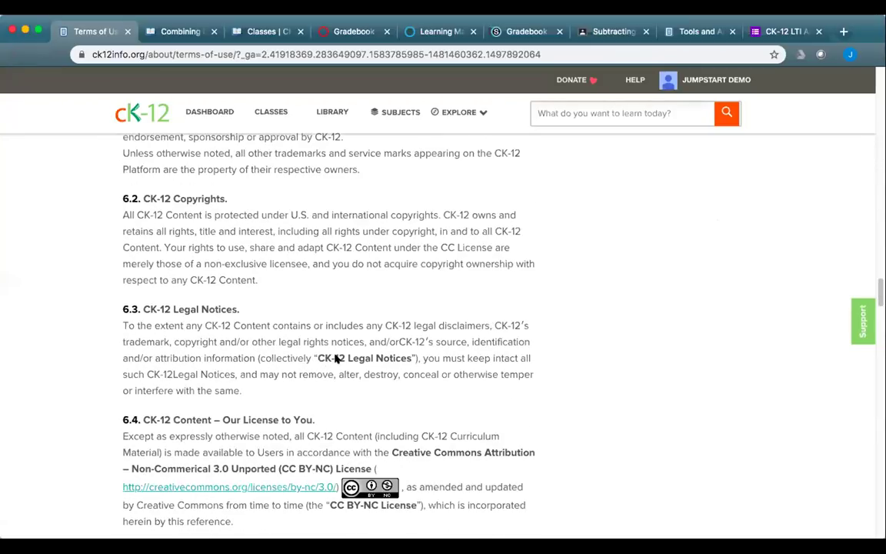
{"action": "scroll", "coordinate": [335, 359], "scroll_direction": "down", "scroll_amount": 3}
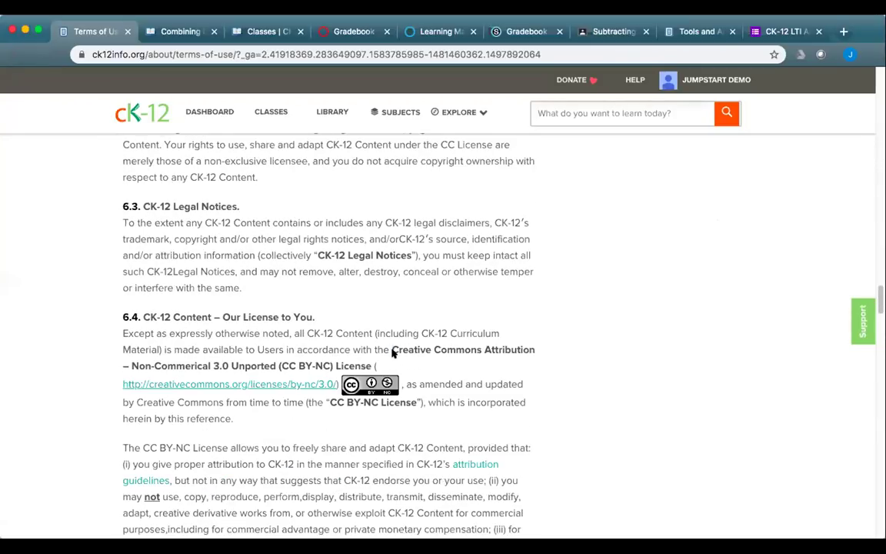
{"action": "left_click_drag", "start_coordinate": [393, 351], "coordinate": [398, 374]}
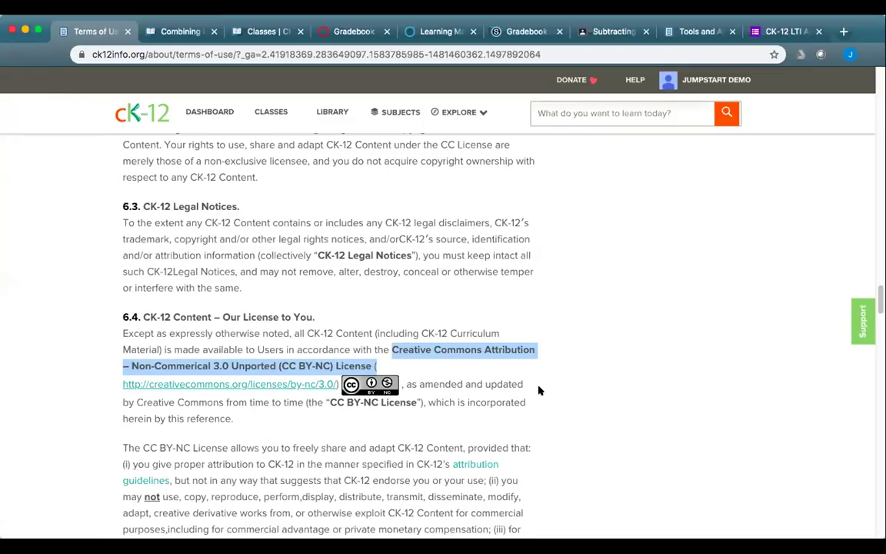
{"action": "scroll", "coordinate": [538, 384], "scroll_direction": "up", "scroll_amount": 15}
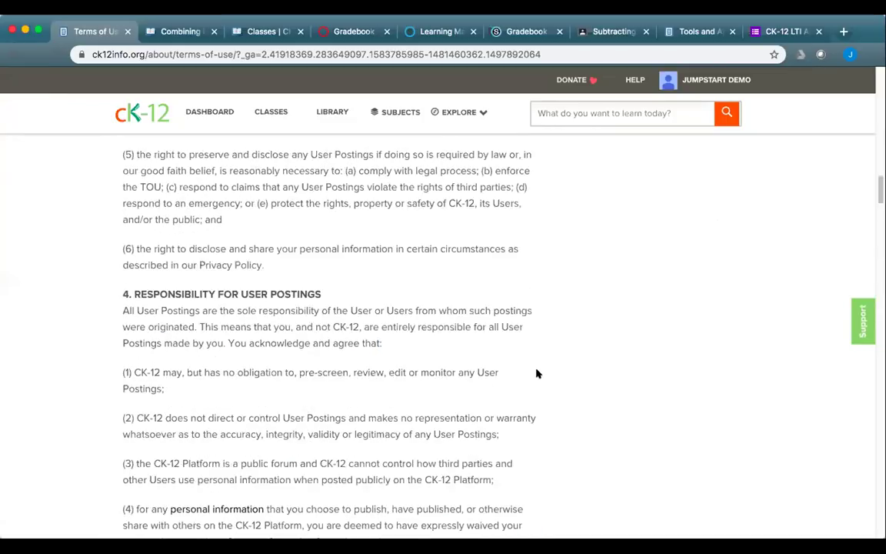
{"action": "left_click", "coordinate": [135, 117]}
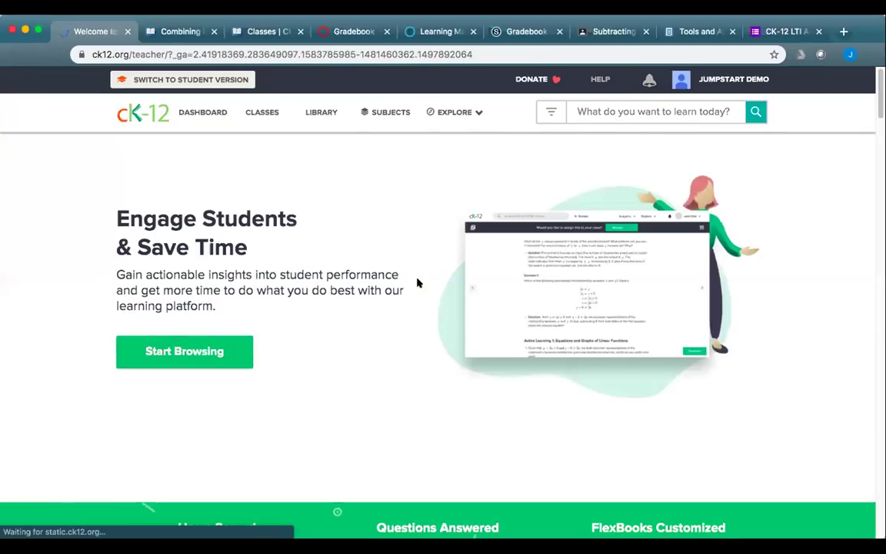
Step: Add the Earth Science for Middle School FlexBook to the CK-12 library
{"action": "scroll", "coordinate": [419, 307], "scroll_direction": "down", "scroll_amount": 5}
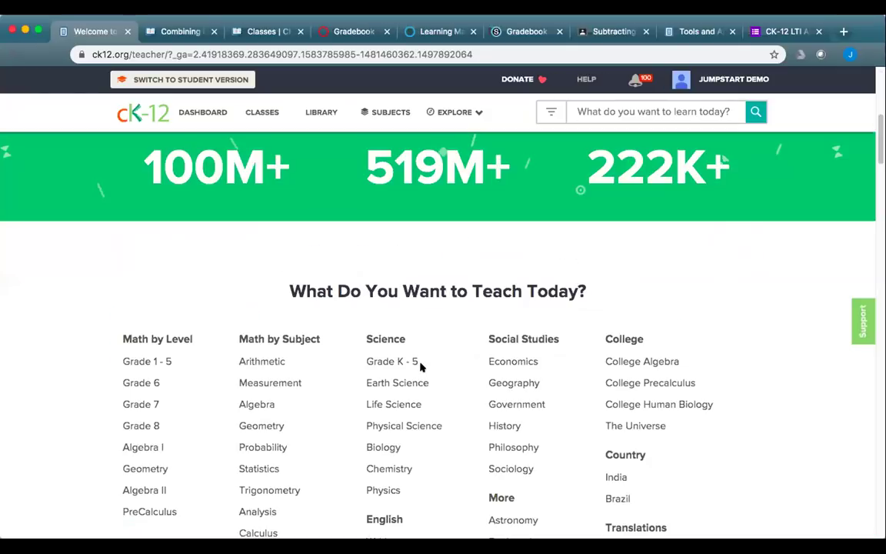
{"action": "left_click", "coordinate": [374, 383]}
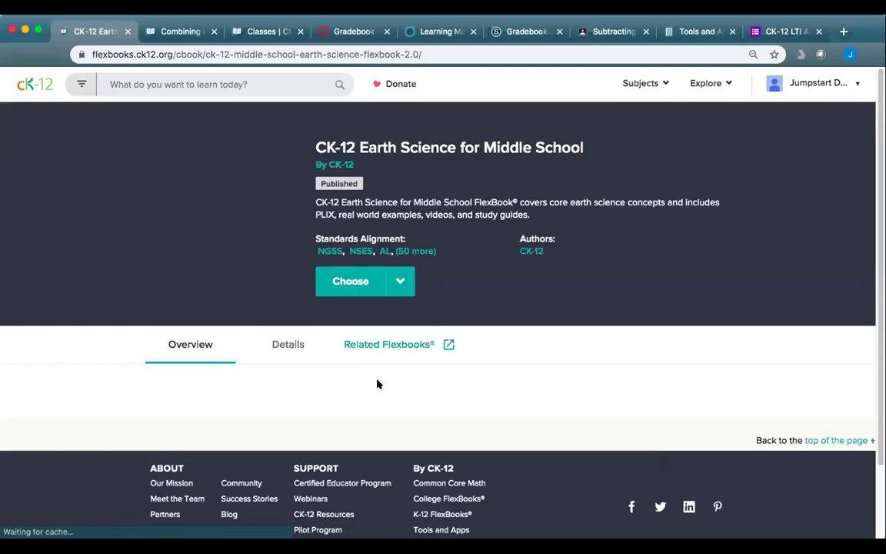
{"action": "left_click", "coordinate": [399, 285]}
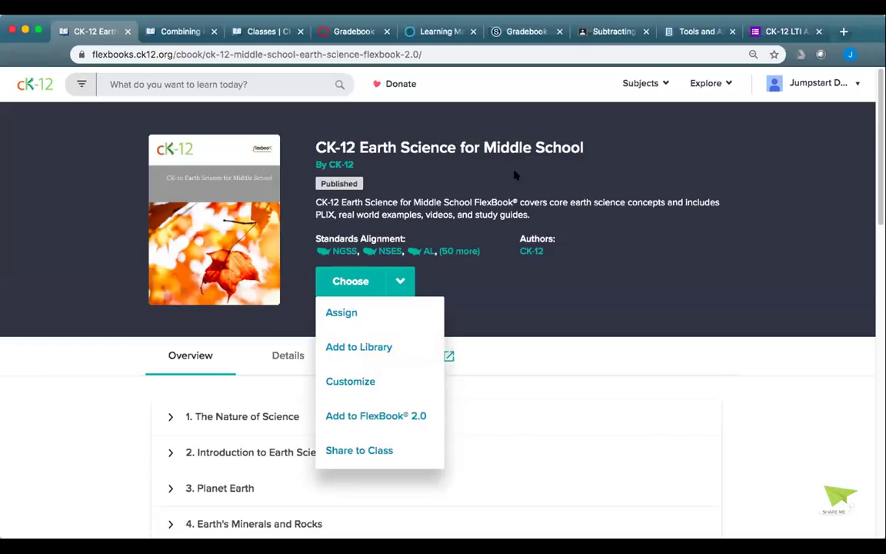
{"action": "left_click", "coordinate": [380, 349]}
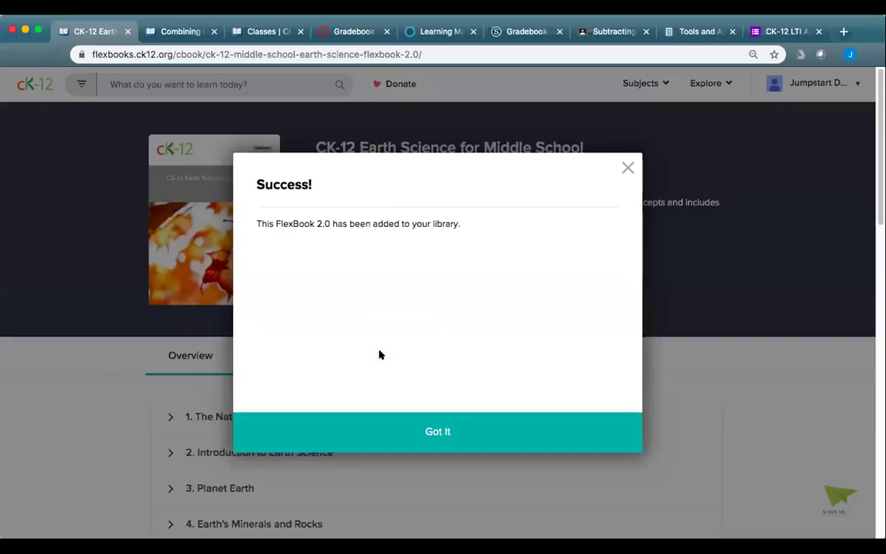
{"action": "left_click", "coordinate": [445, 437]}
Step: Confirm the Earth Science FlexBook appears in My Library, then return to the Winter 2020 report
{"action": "left_click", "coordinate": [790, 85]}
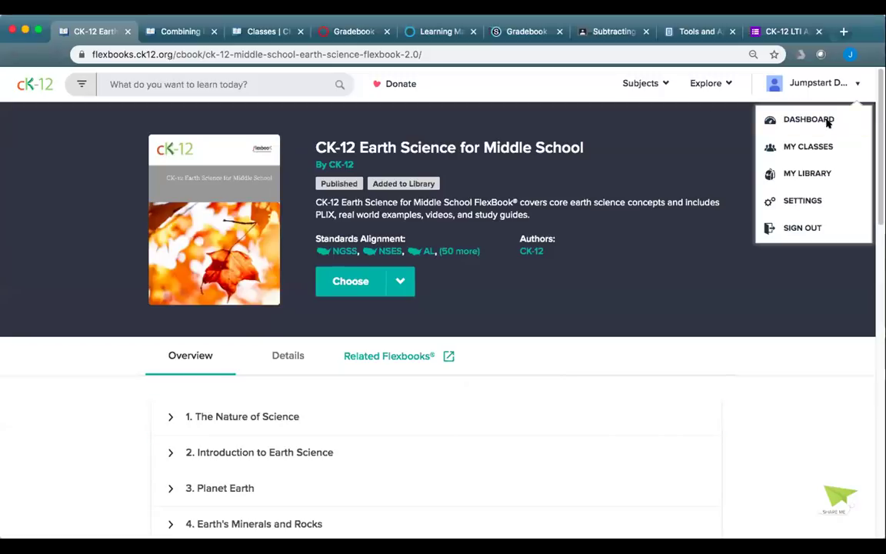
{"action": "left_click", "coordinate": [807, 174]}
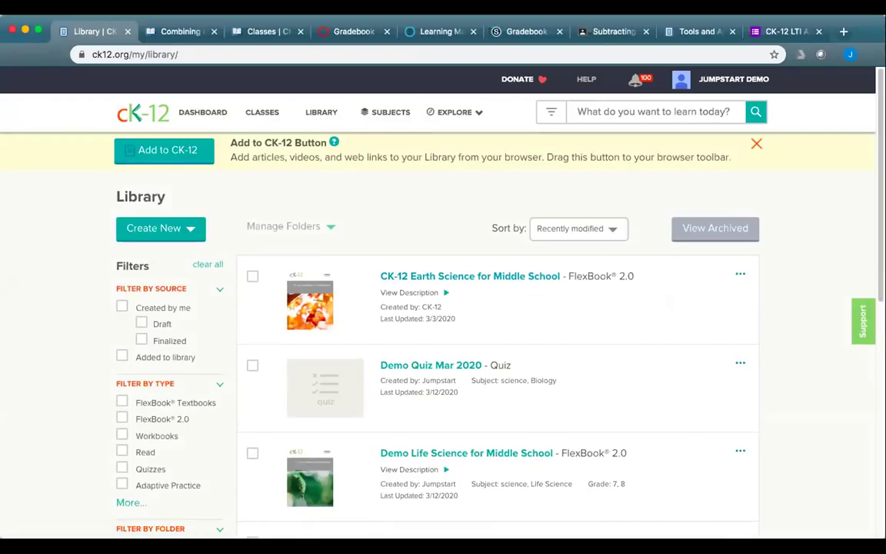
{"action": "left_click", "coordinate": [263, 32]}
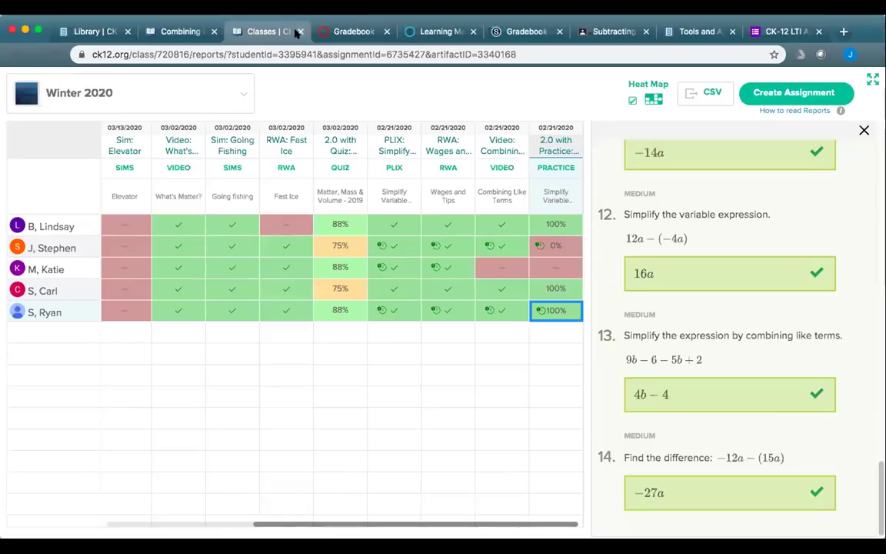
Step: Open the Fall 2019 Demo course in Canvas and start a new assignment
{"action": "left_click", "coordinate": [300, 32]}
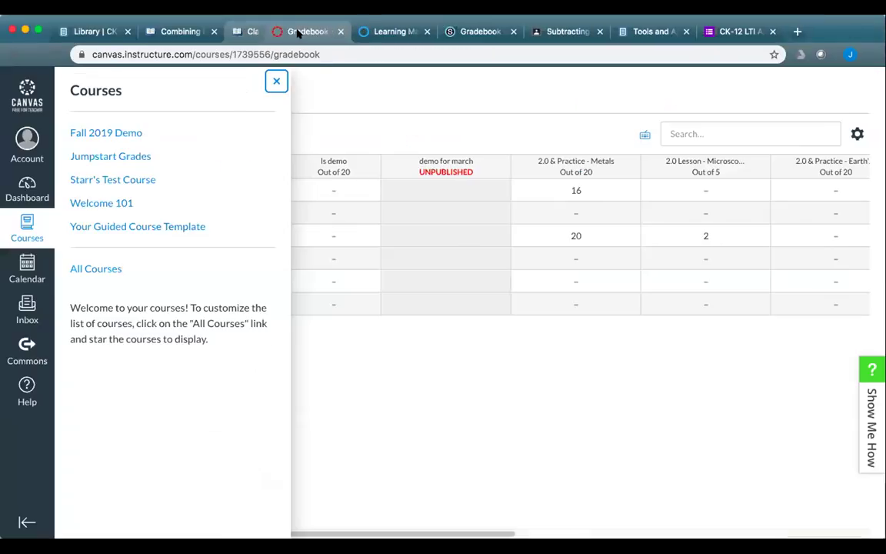
{"action": "left_click", "coordinate": [276, 81]}
{"action": "left_click", "coordinate": [28, 225]}
{"action": "left_click", "coordinate": [113, 134]}
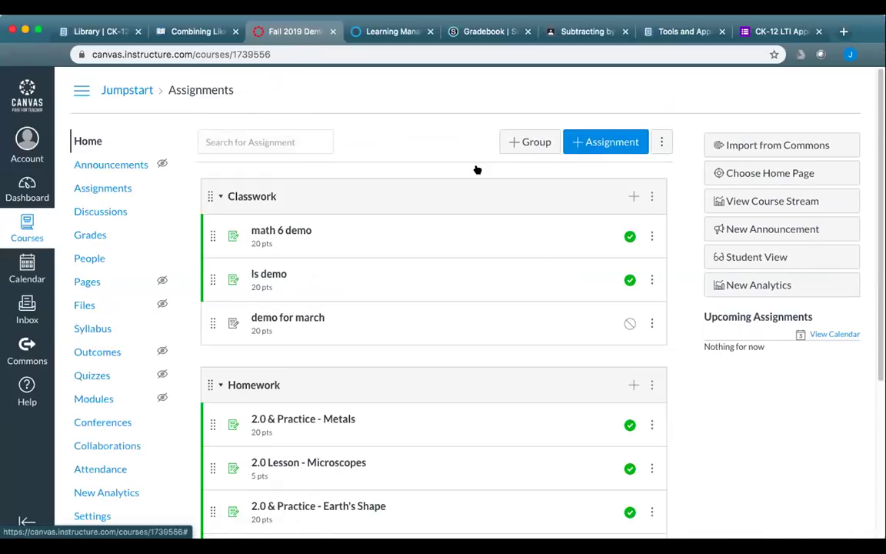
{"action": "left_click", "coordinate": [587, 142]}
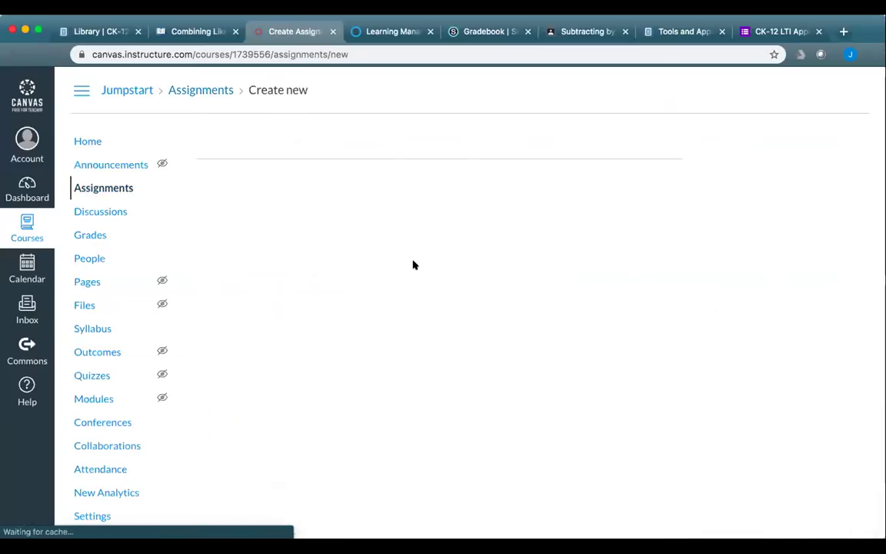
Step: Search for 'ck12' and choose CK-12 as the assignment's external tool
{"action": "scroll", "coordinate": [477, 316], "scroll_direction": "down", "scroll_amount": 3}
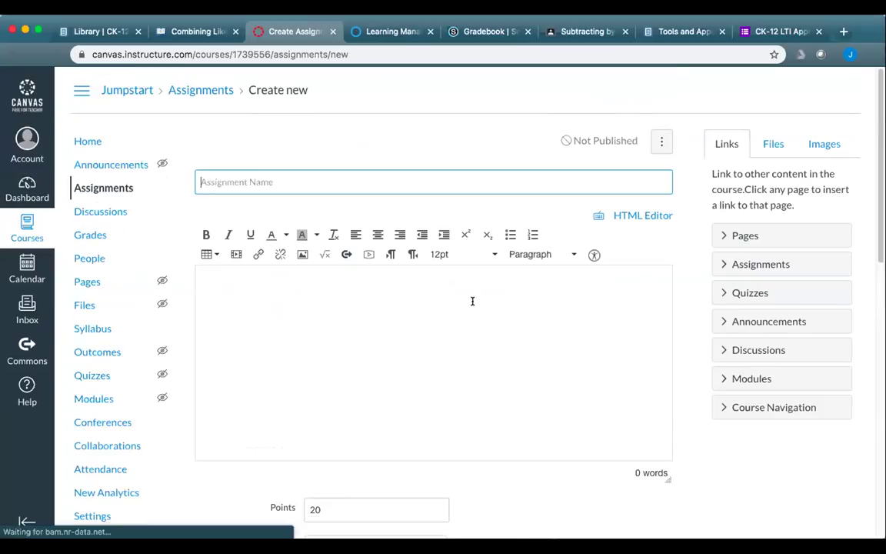
{"action": "scroll", "coordinate": [461, 361], "scroll_direction": "down", "scroll_amount": 5}
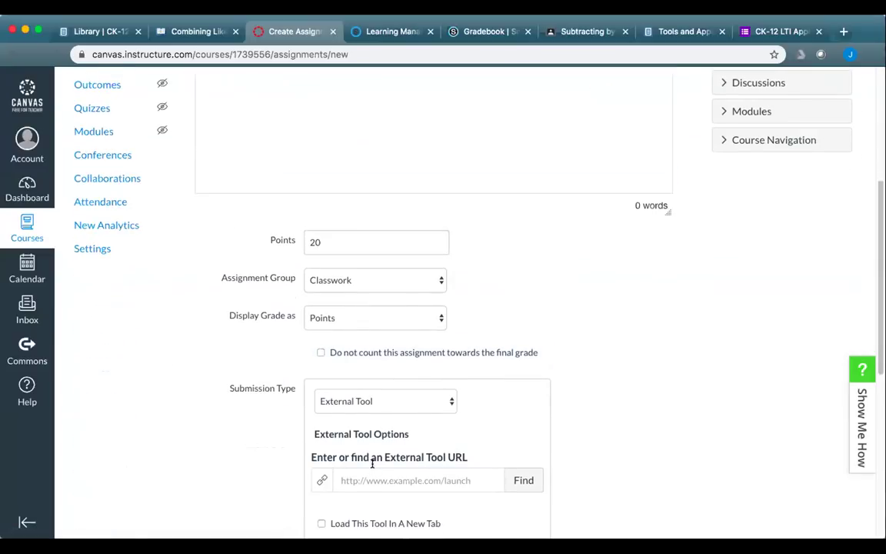
{"action": "left_click", "coordinate": [369, 473]}
{"action": "type", "text": "ck12"}
{"action": "key", "text": "Return"}
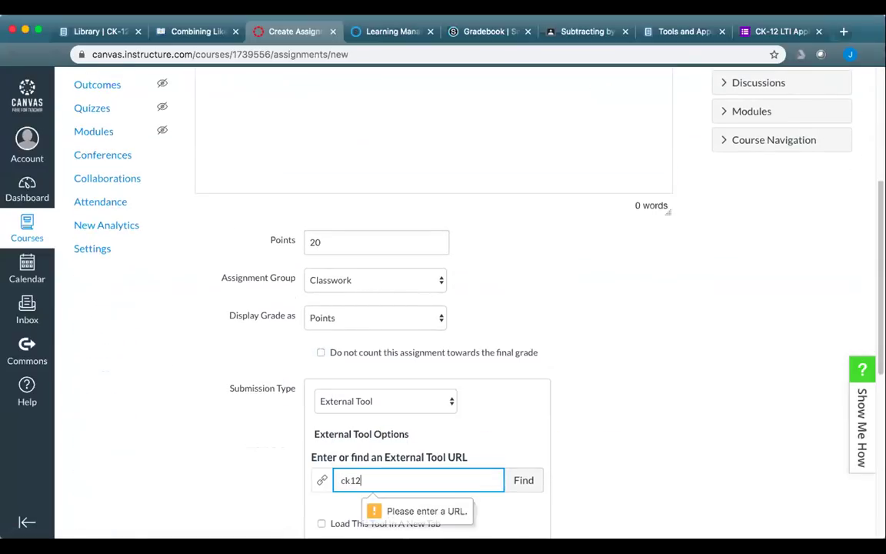
{"action": "left_click", "coordinate": [512, 477]}
{"action": "left_click", "coordinate": [398, 278]}
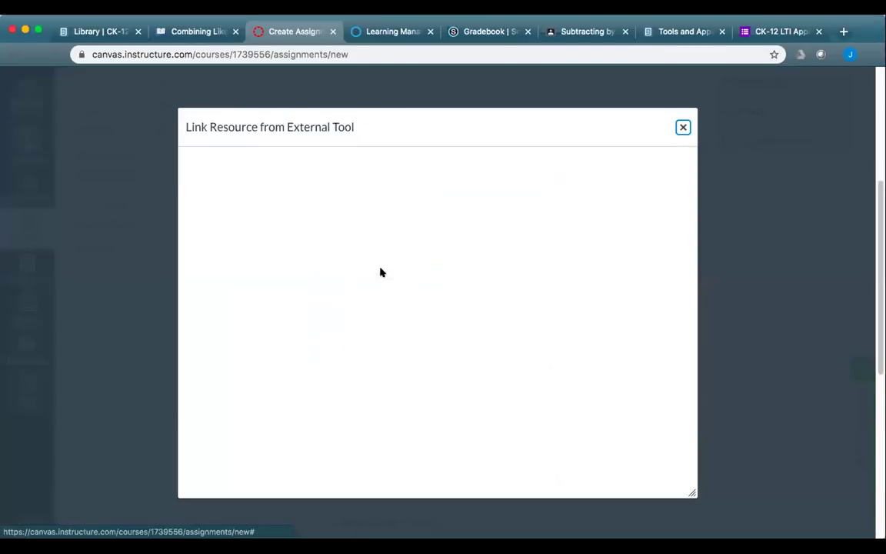
Step: Select the Earth Science for Middle School FlexBook from the CK-12 library, then return to CK-12's Library tab
{"action": "left_click", "coordinate": [315, 168]}
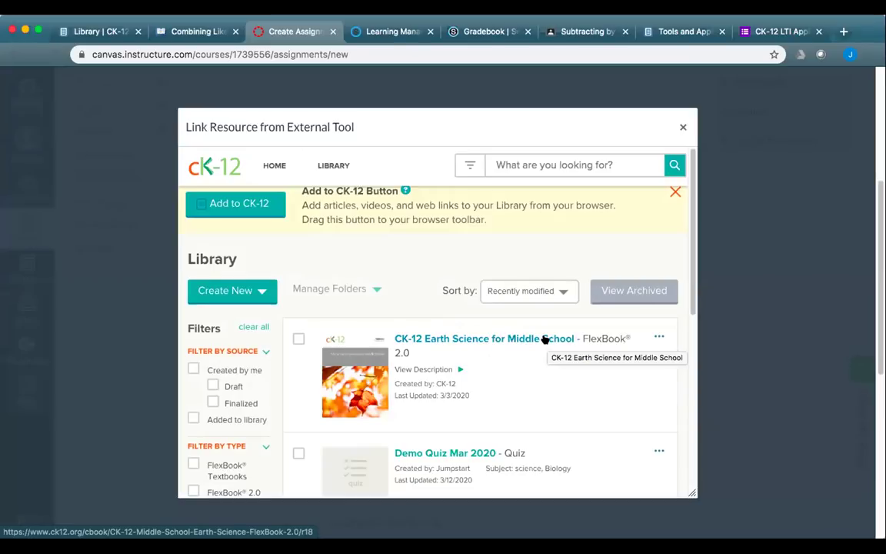
{"action": "scroll", "coordinate": [221, 393], "scroll_direction": "down", "scroll_amount": 1}
{"action": "scroll", "coordinate": [221, 393], "scroll_direction": "down", "scroll_amount": 3}
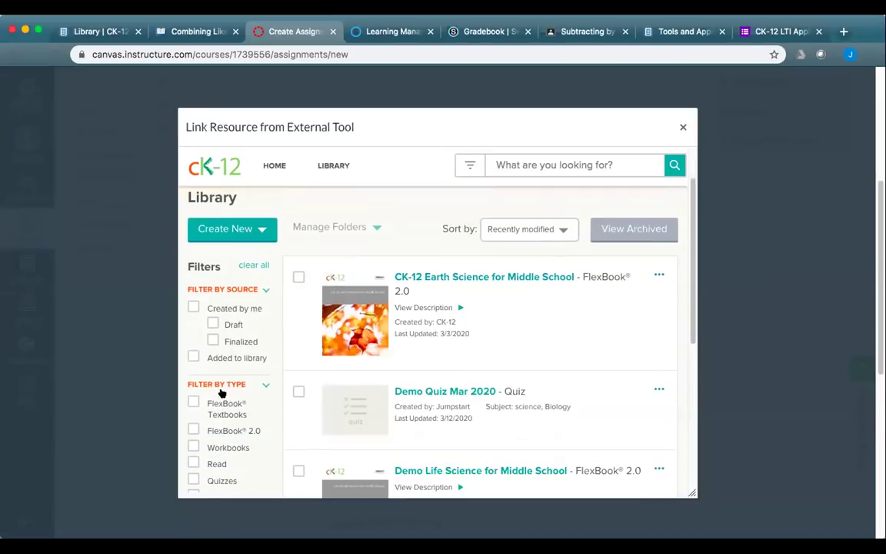
{"action": "left_click", "coordinate": [299, 276]}
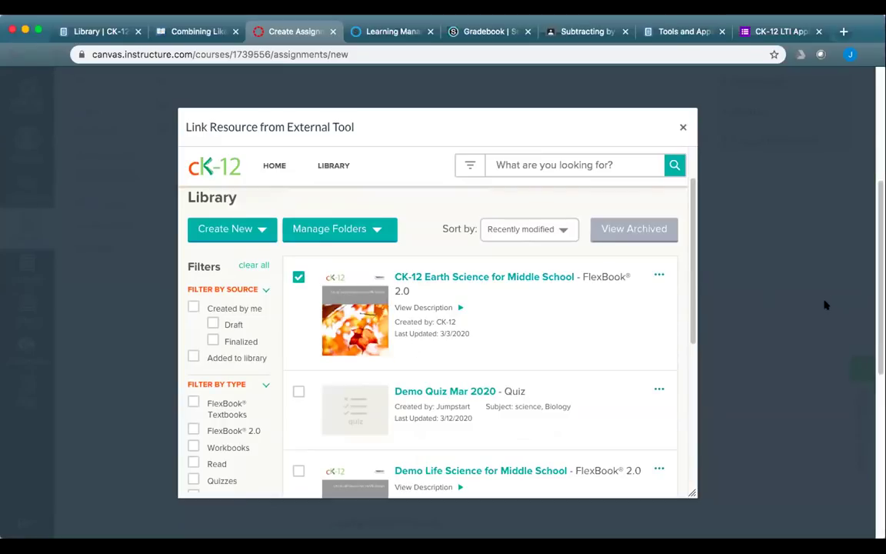
{"action": "left_click", "coordinate": [658, 275]}
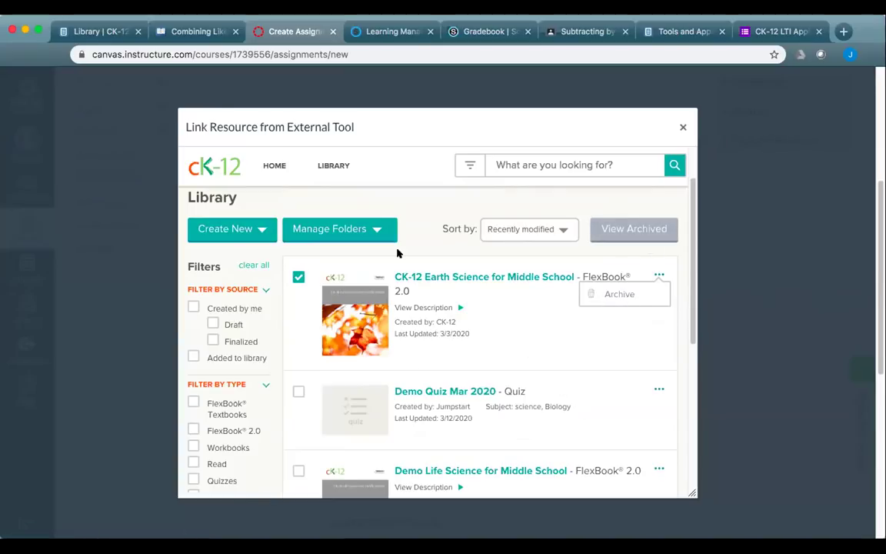
{"action": "left_click", "coordinate": [108, 32]}
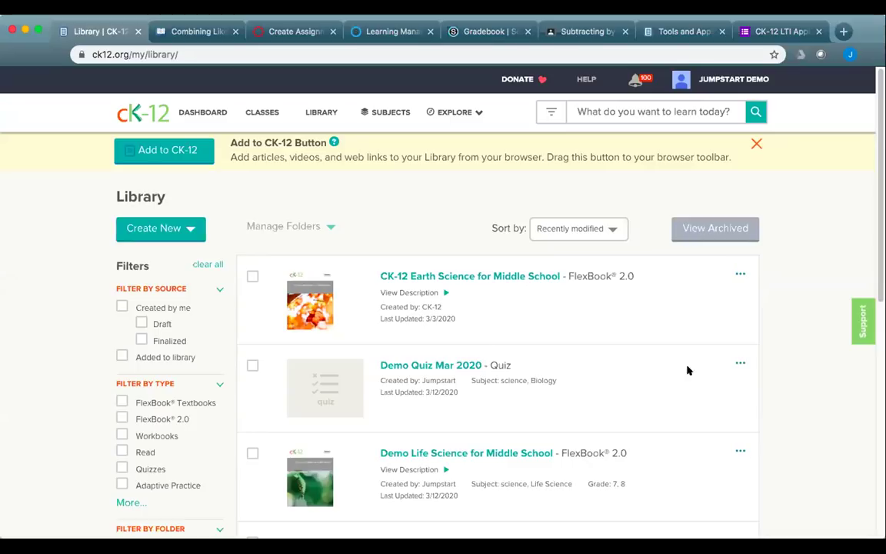
Step: Pick Winter 2020 and the Introduction to Earth Science unit in CK-12's assign dialog, then close unassigned
{"action": "left_click", "coordinate": [453, 276]}
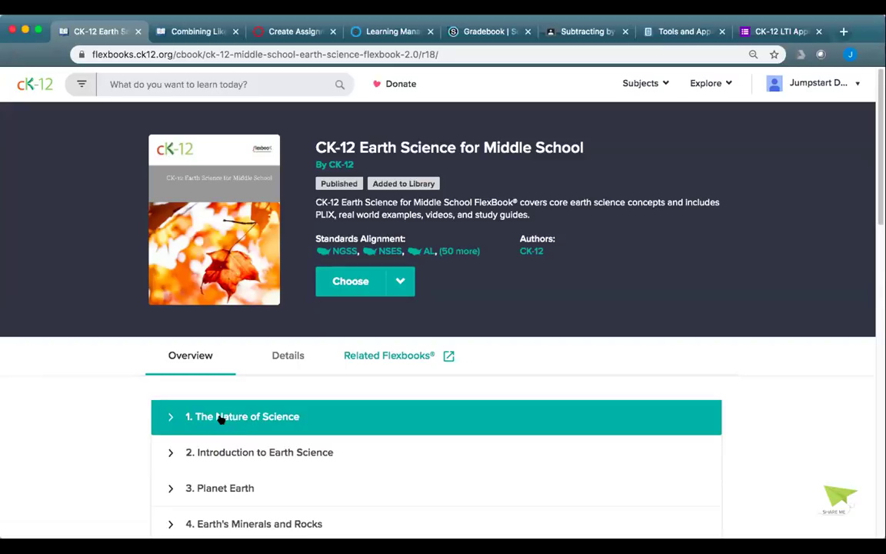
{"action": "left_click", "coordinate": [401, 282]}
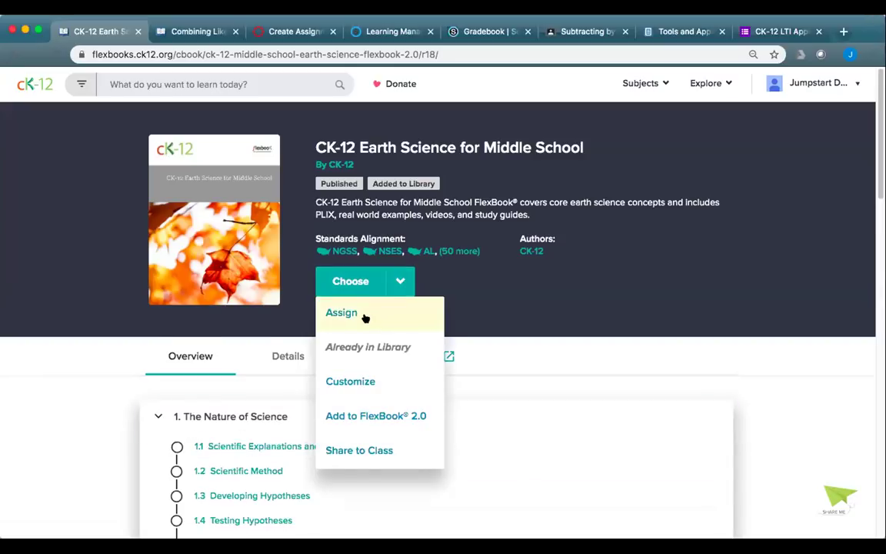
{"action": "left_click", "coordinate": [366, 312]}
{"action": "left_click", "coordinate": [376, 302]}
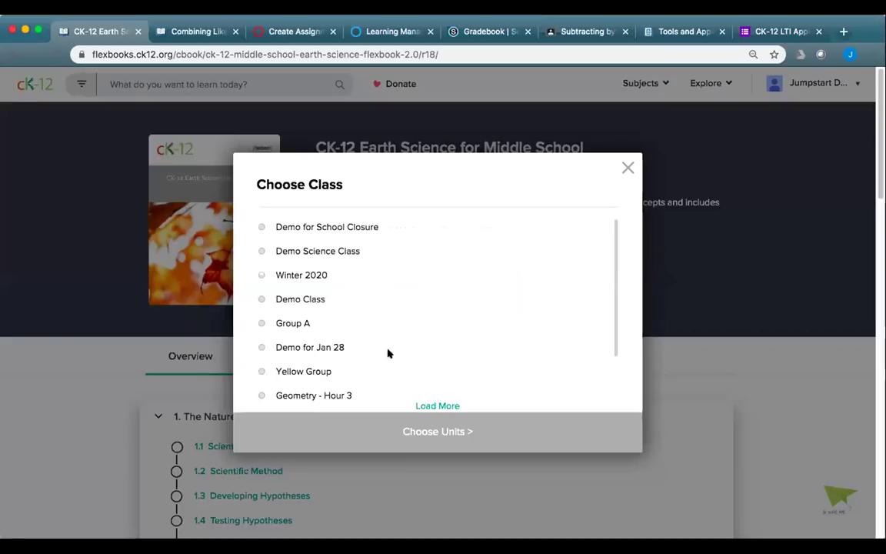
{"action": "left_click", "coordinate": [291, 275]}
{"action": "left_click", "coordinate": [411, 417]}
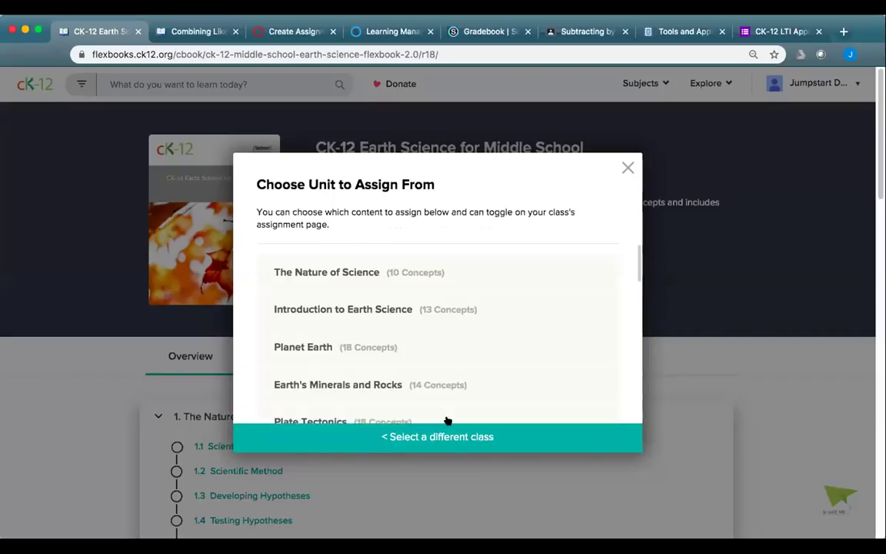
{"action": "left_click", "coordinate": [431, 304]}
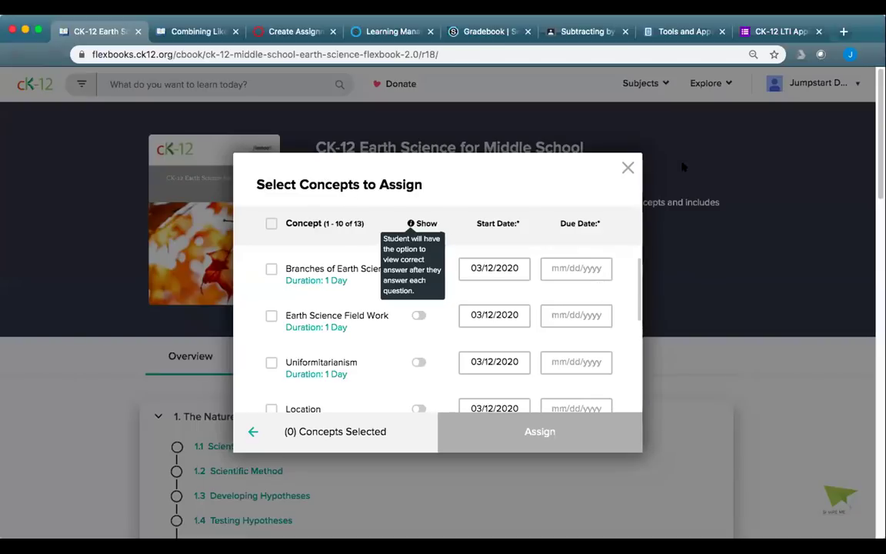
{"action": "left_click", "coordinate": [627, 168]}
{"action": "left_click", "coordinate": [693, 83]}
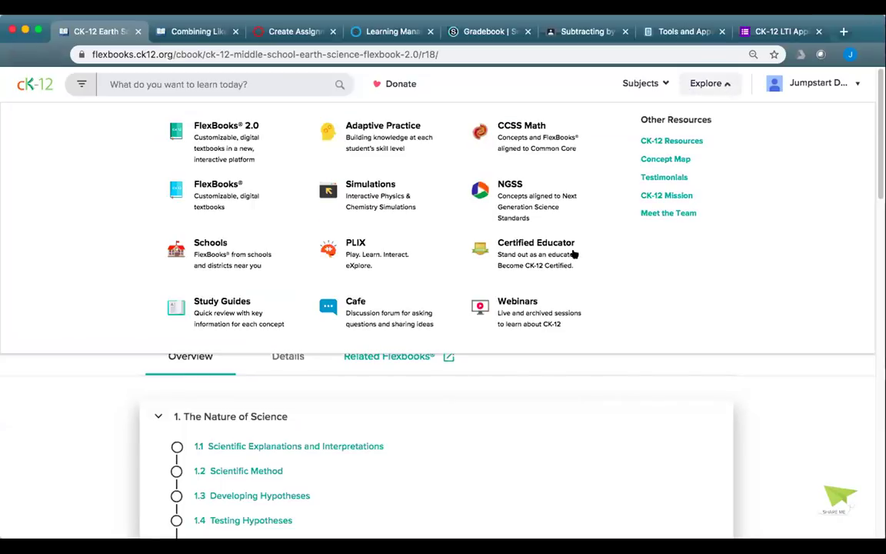
Step: Open the CK-12 Webinars page and scroll to the Archived webinars such as Strategies for Using CK-12
{"action": "left_click", "coordinate": [510, 305]}
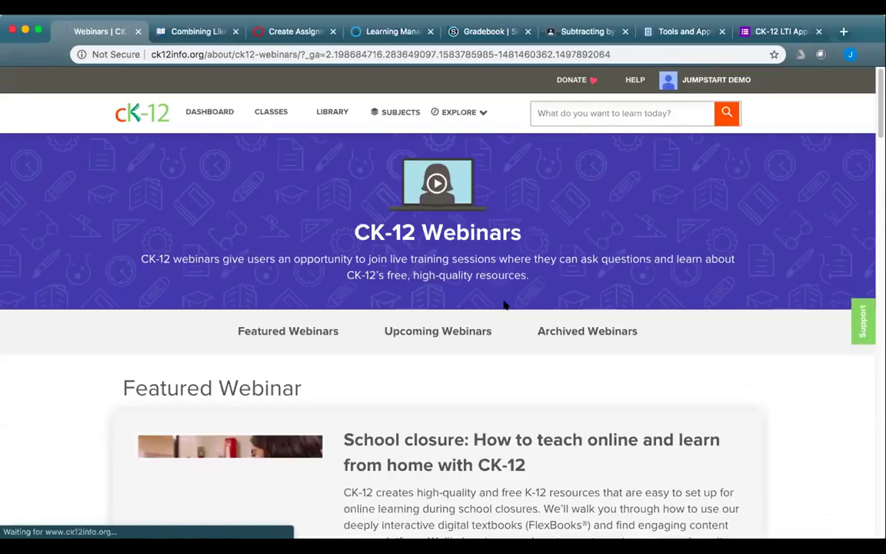
{"action": "scroll", "coordinate": [506, 309], "scroll_direction": "down", "scroll_amount": 1}
{"action": "scroll", "coordinate": [506, 310], "scroll_direction": "down", "scroll_amount": 10}
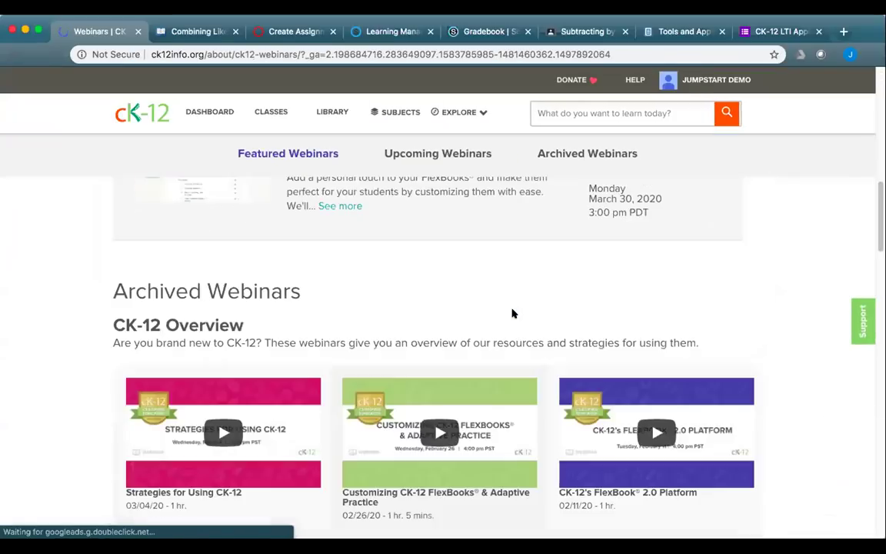
{"action": "scroll", "coordinate": [511, 313], "scroll_direction": "up", "scroll_amount": 2}
{"action": "scroll", "coordinate": [512, 315], "scroll_direction": "up", "scroll_amount": 1}
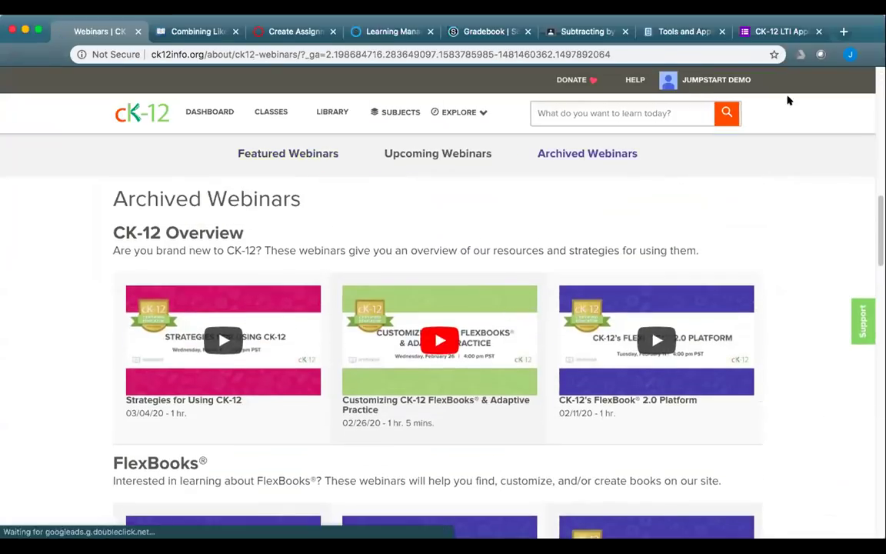